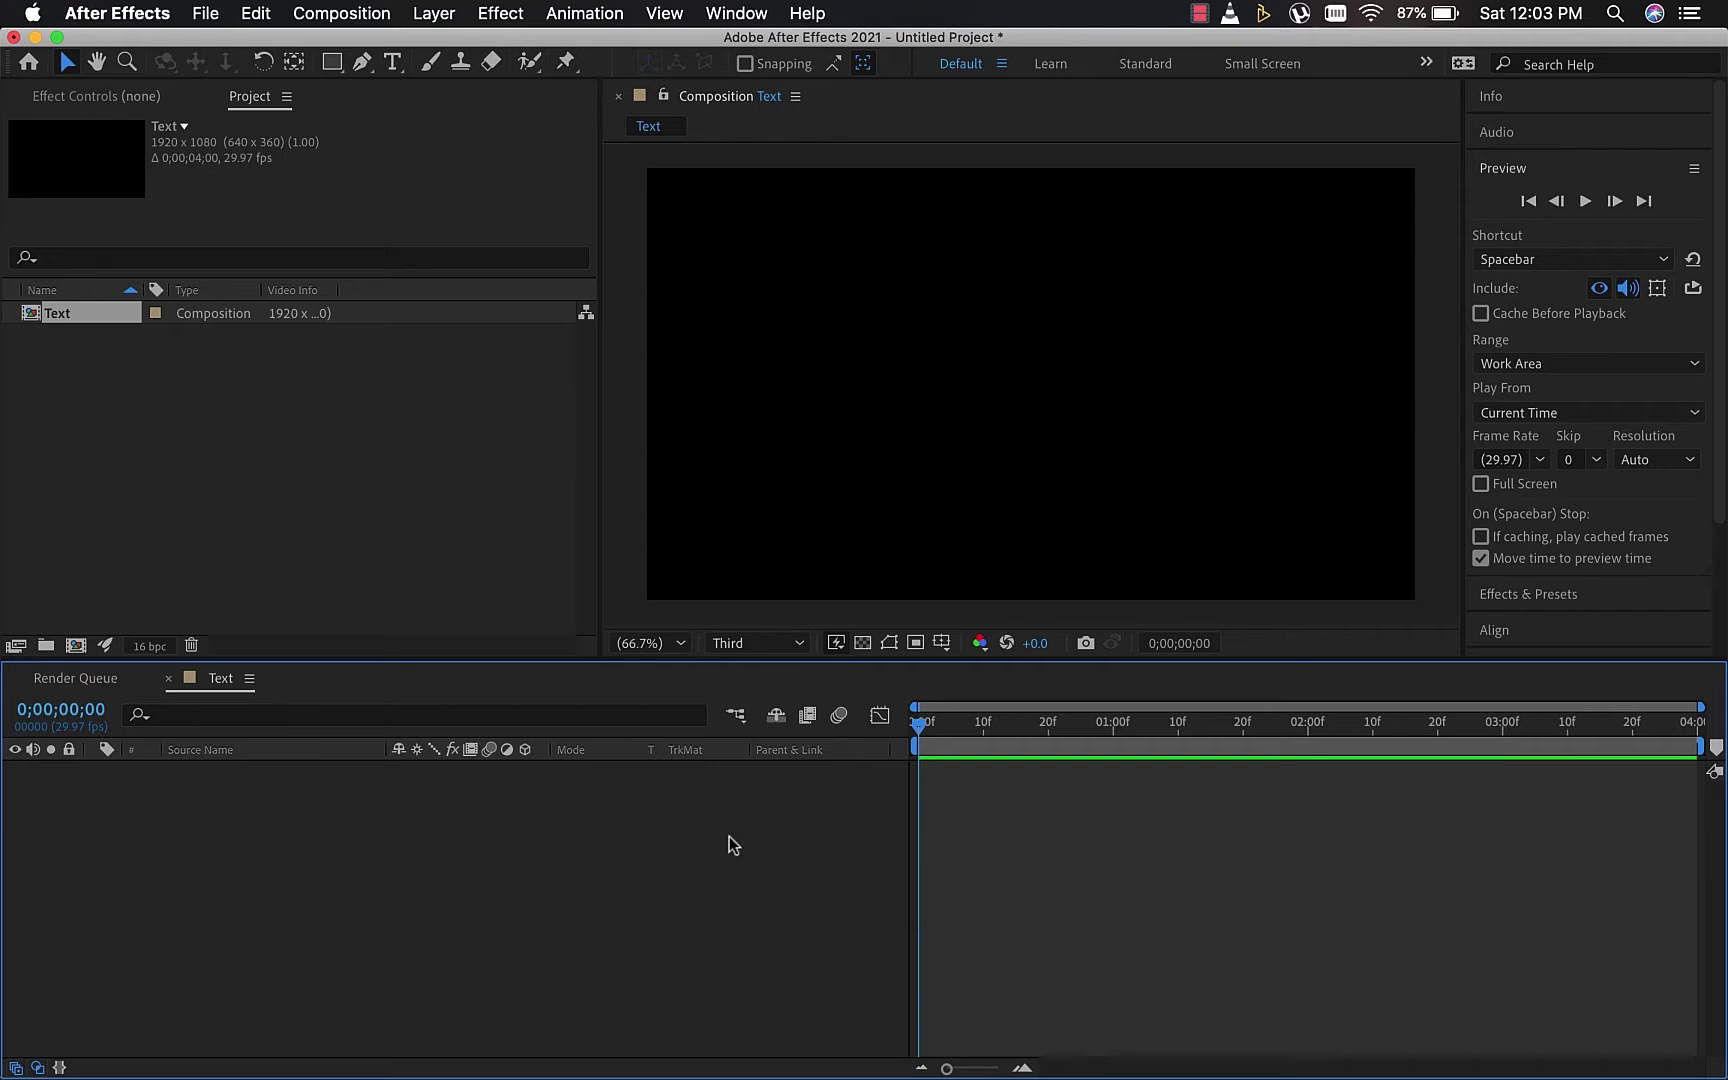
Create a text layer reading "GLITCH" in the Text composition
left_click(393, 62)
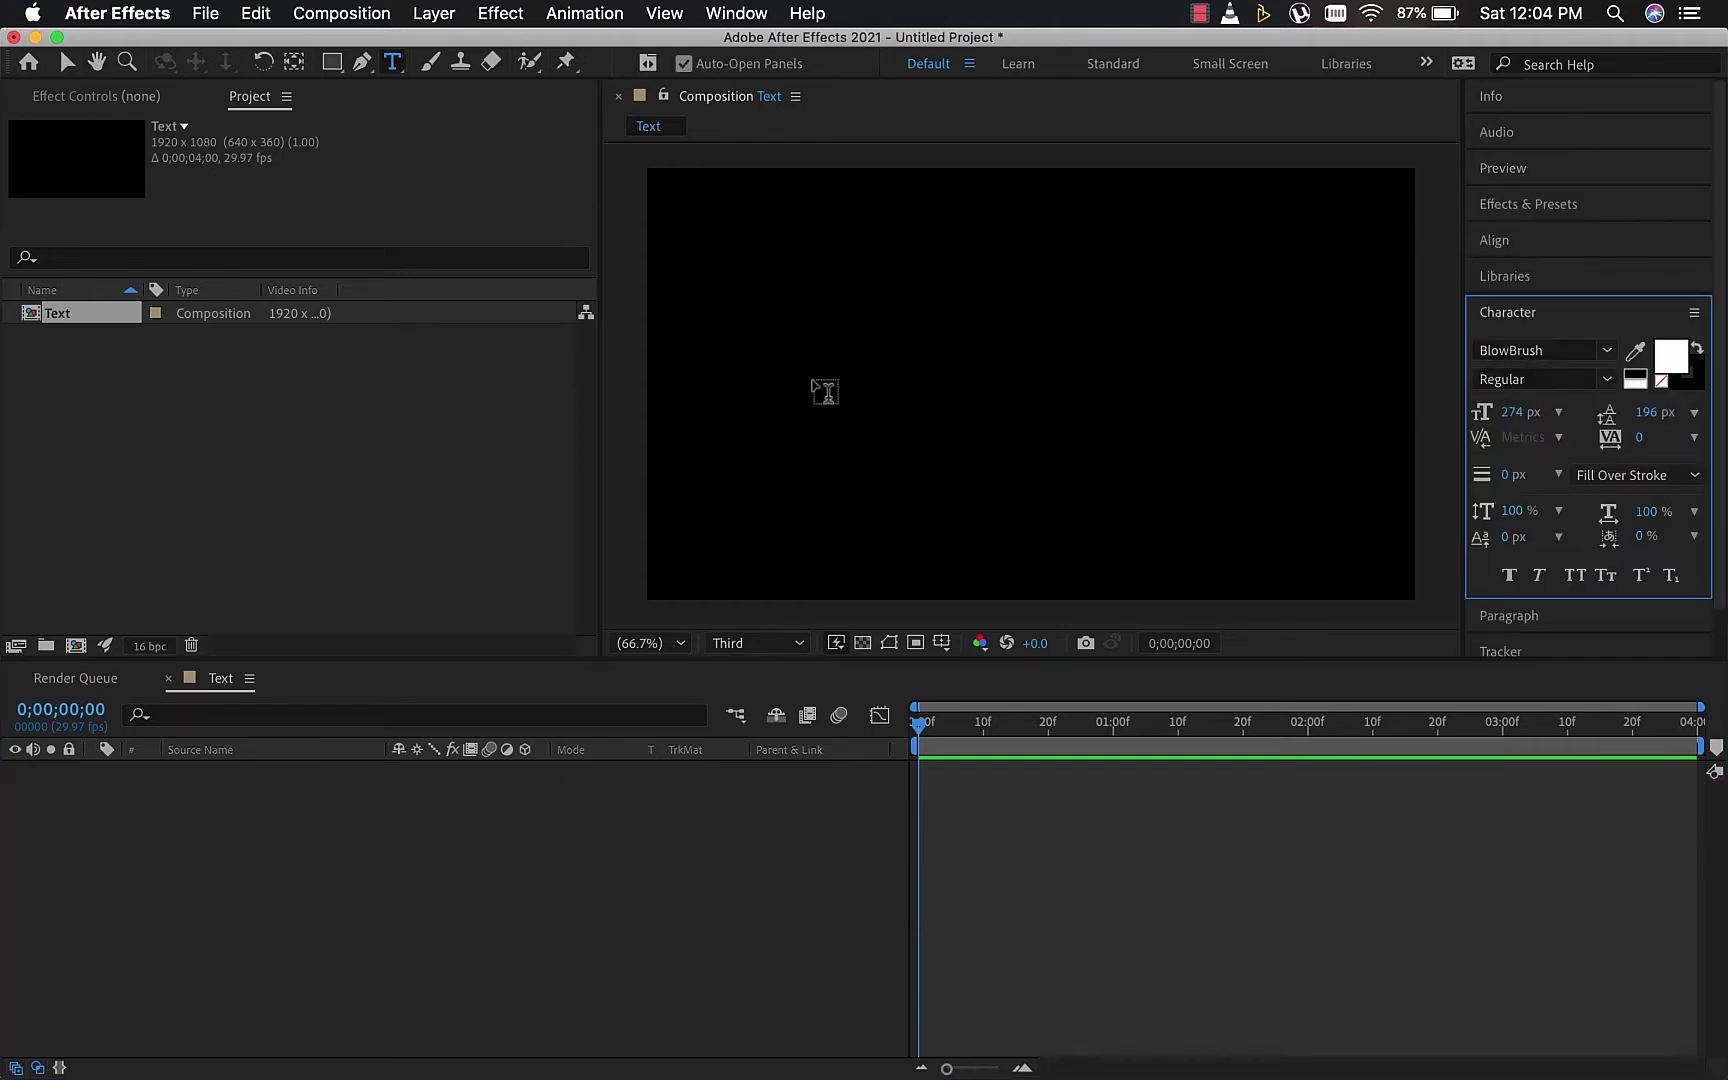
left_click(813, 378)
type("GLI")
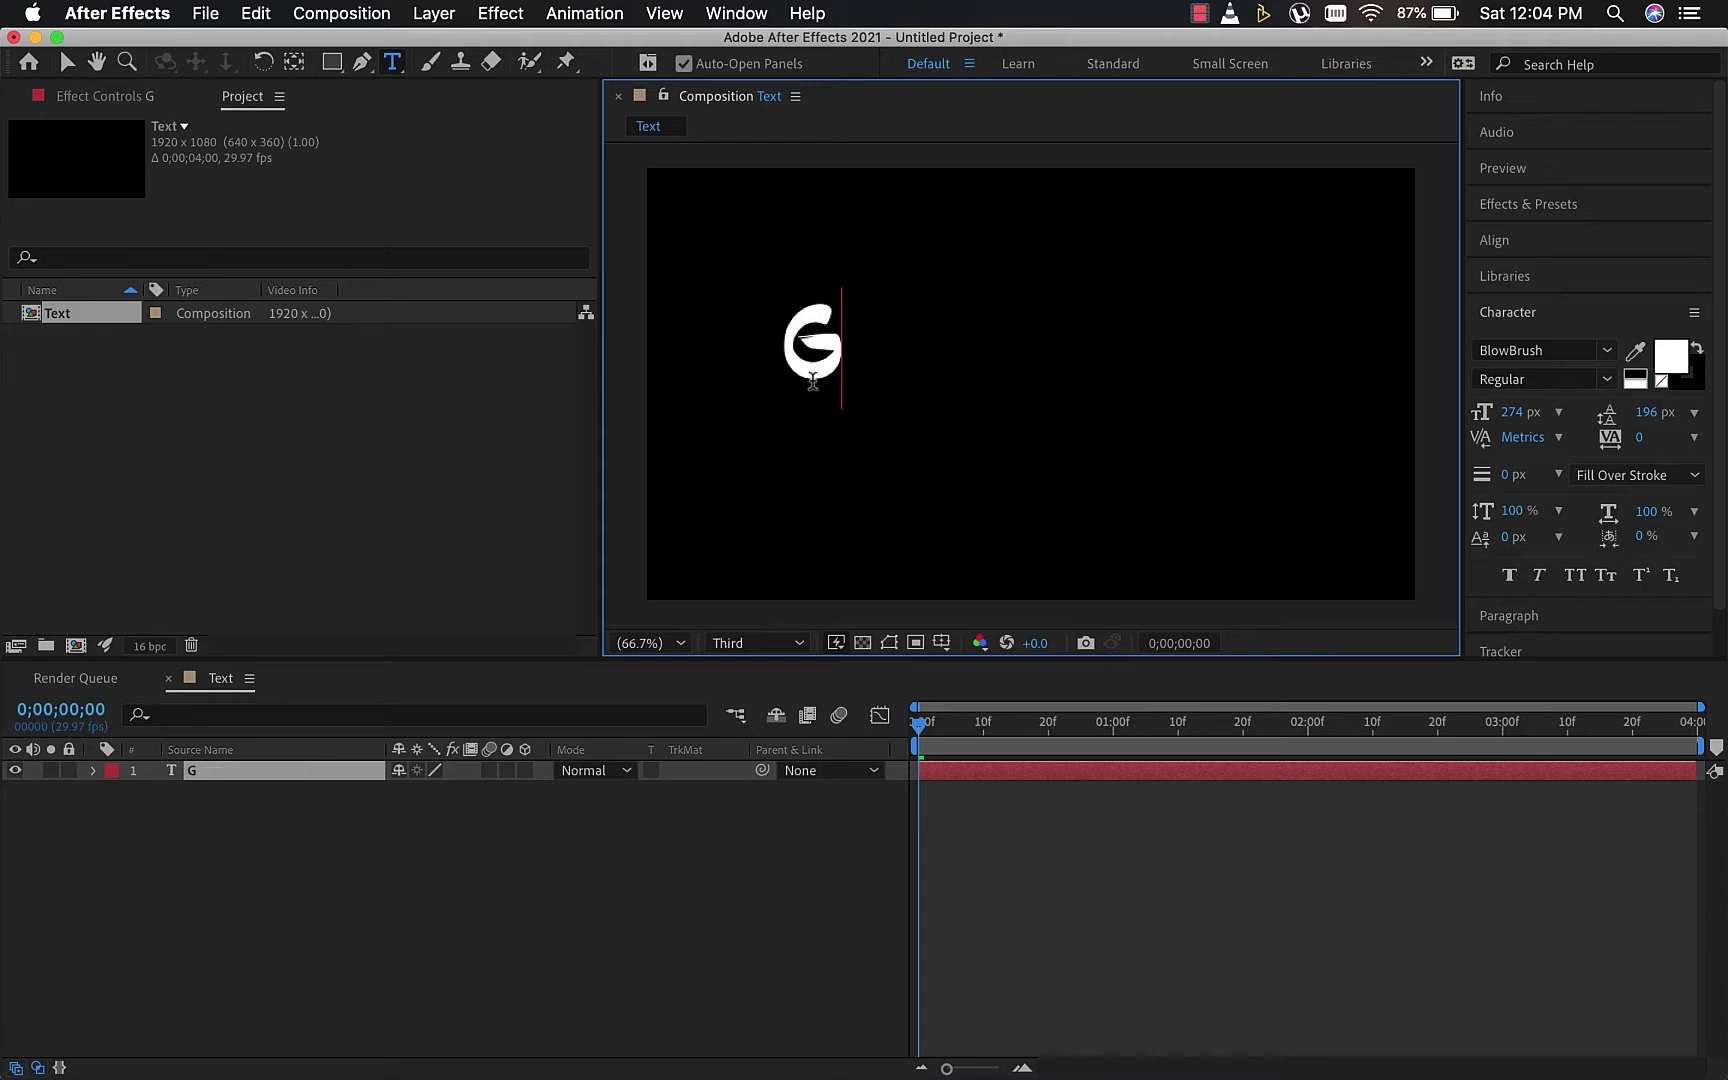
type("TCH")
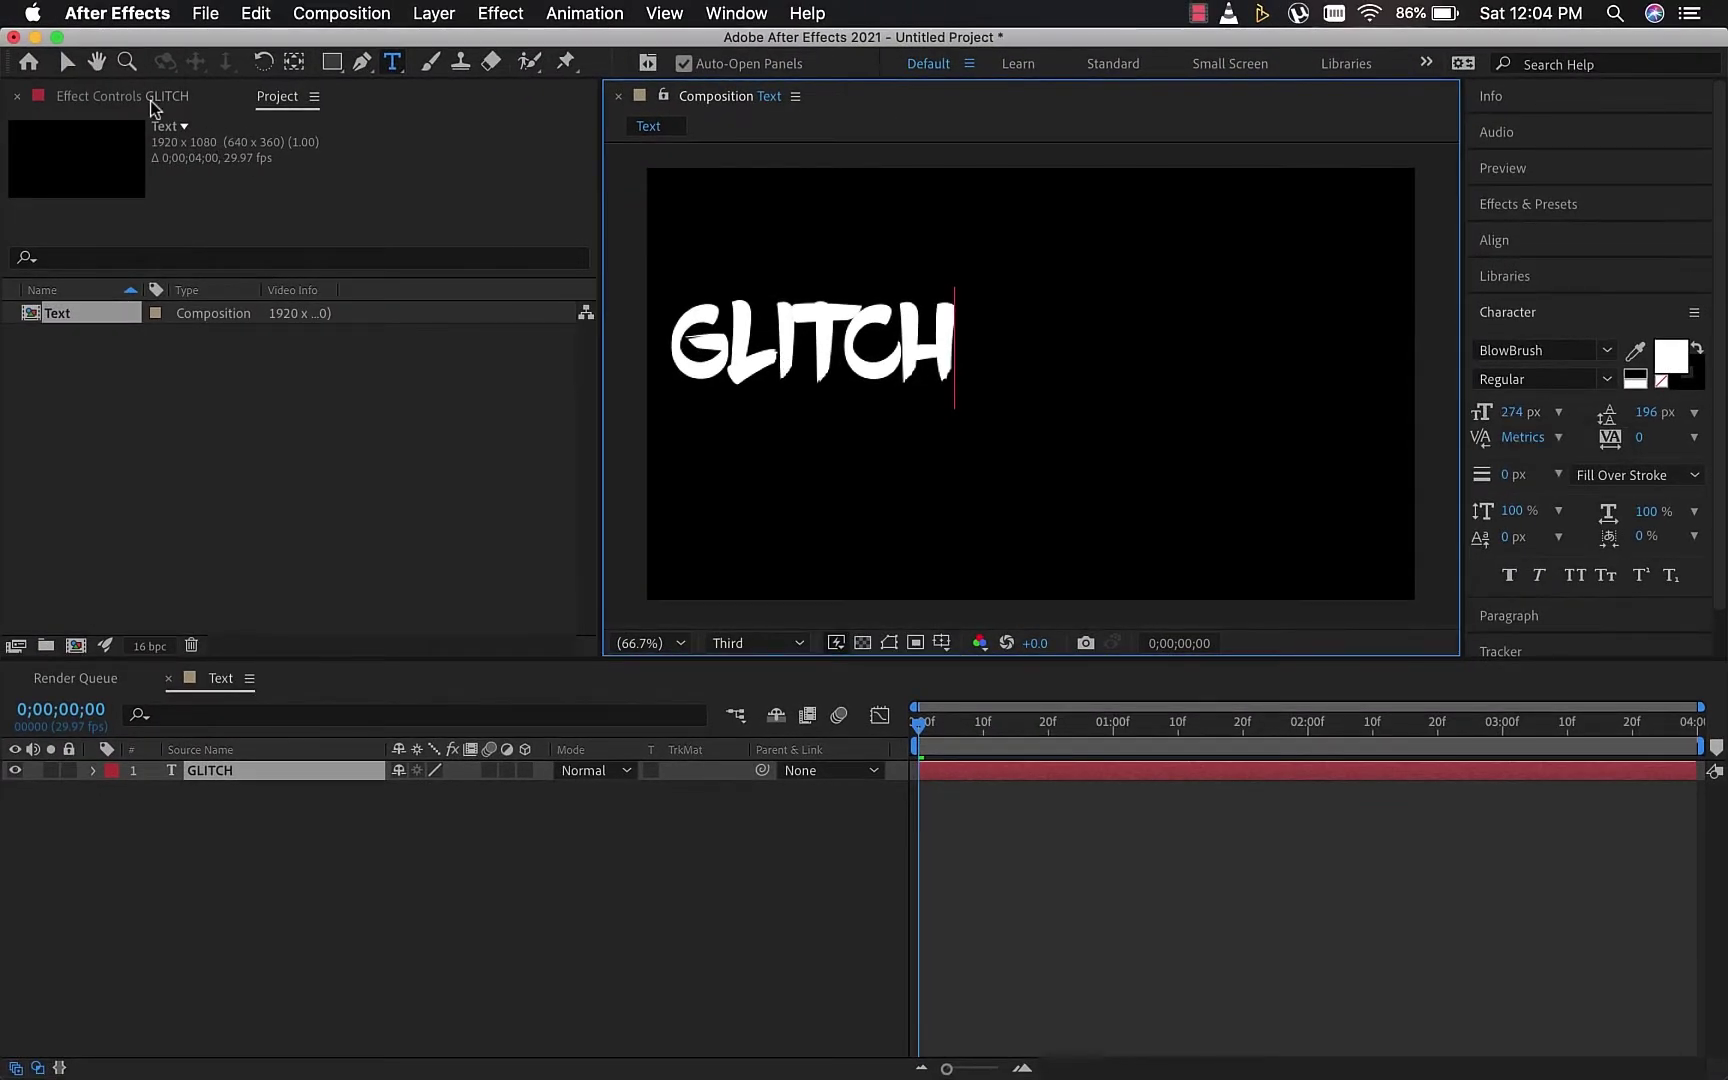
left_click(67, 62)
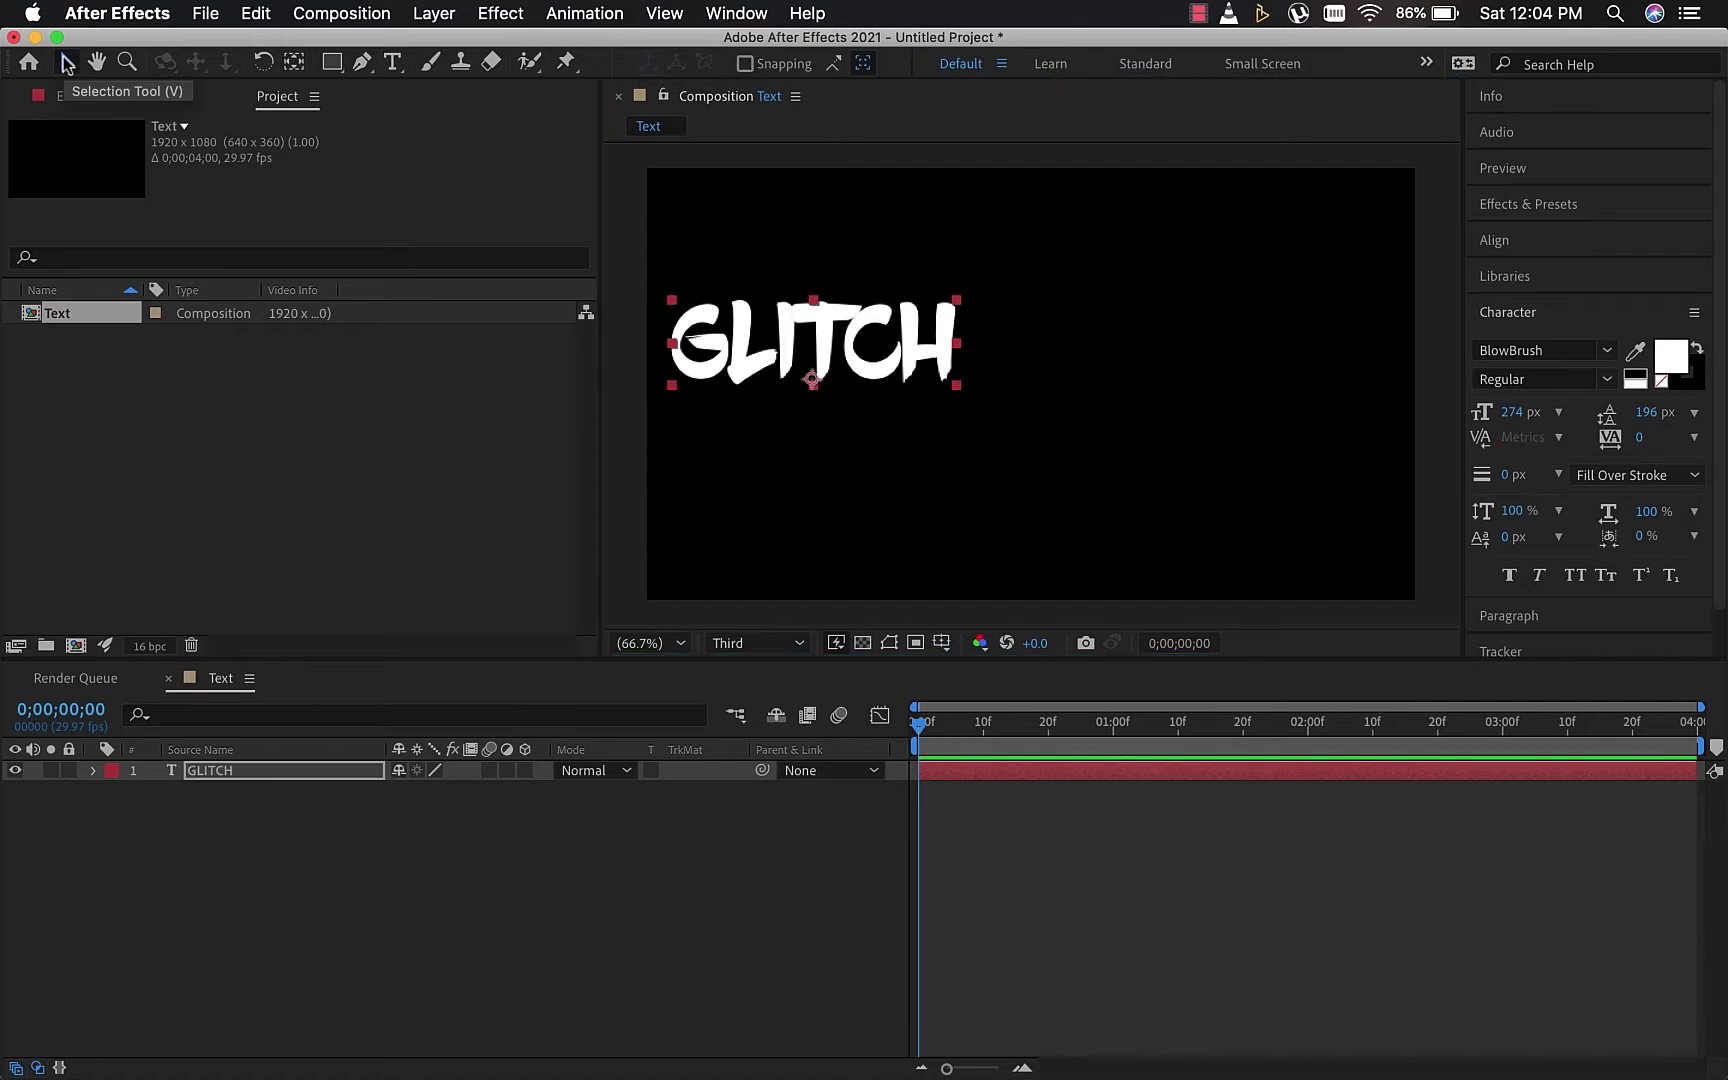
Center the GLITCH layer horizontally and vertically in the composition and center its anchor point within the text
left_click(1512, 254)
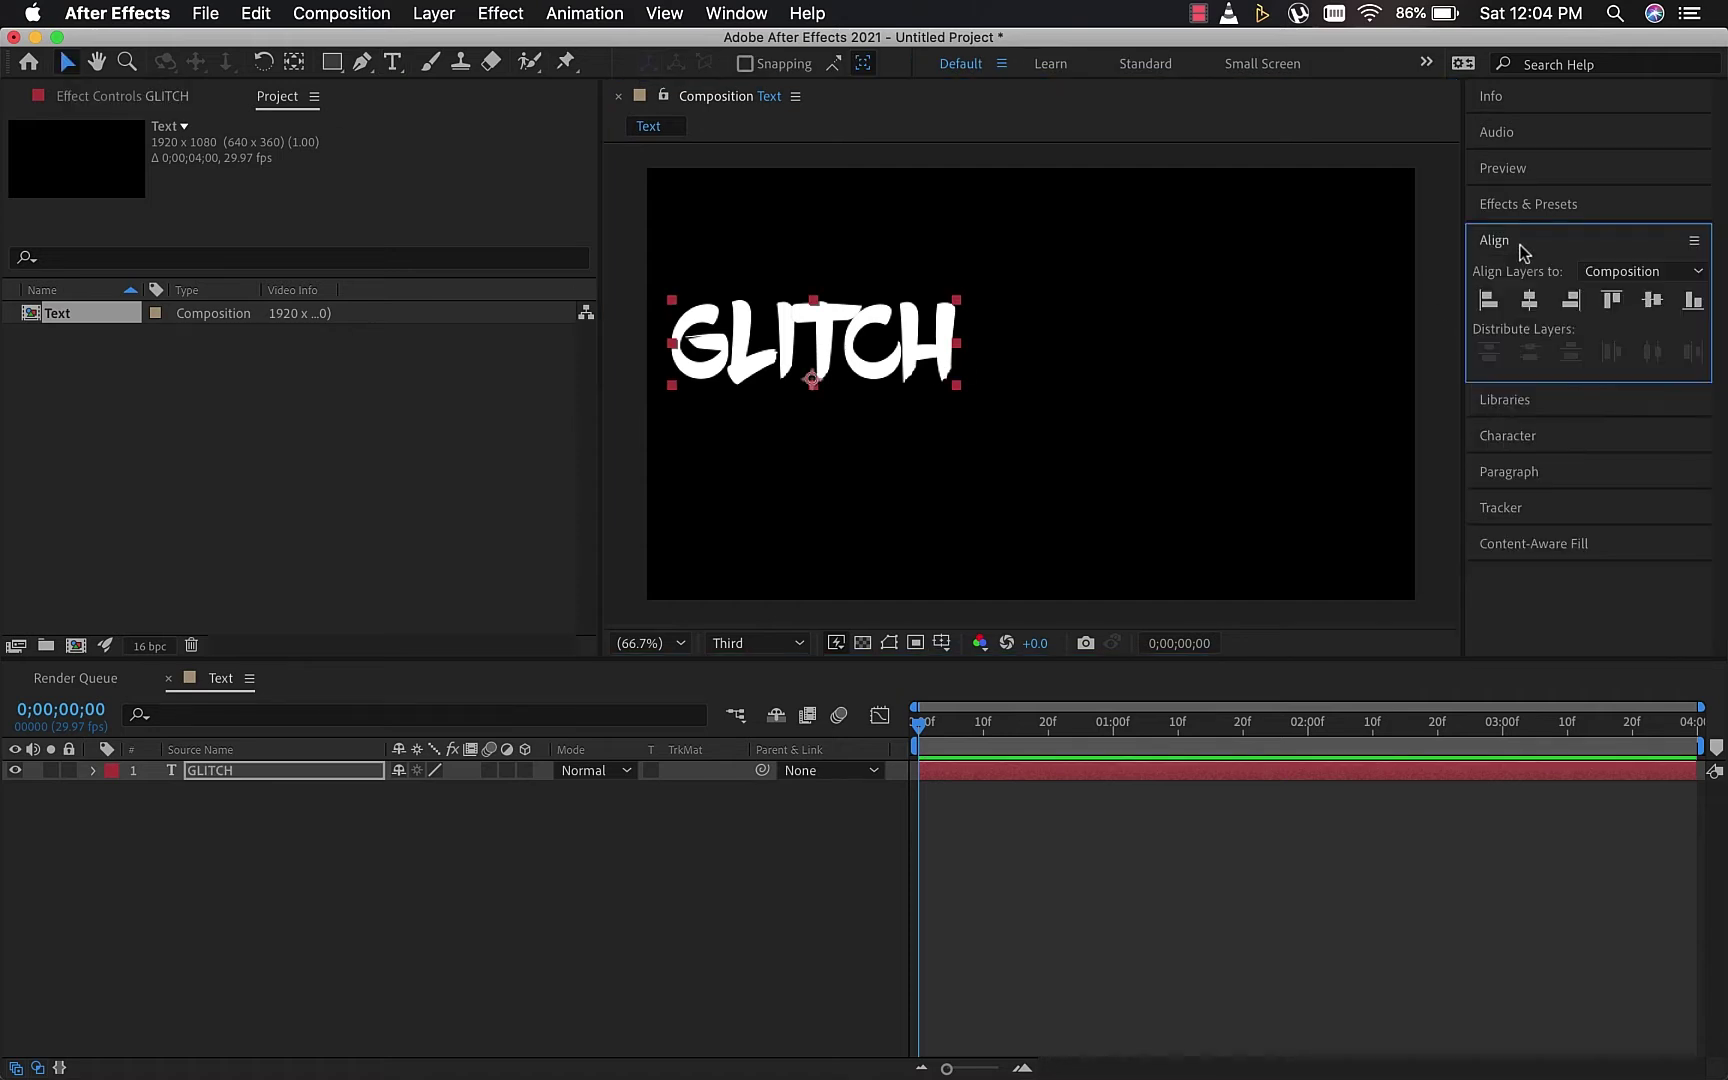
left_click(1530, 300)
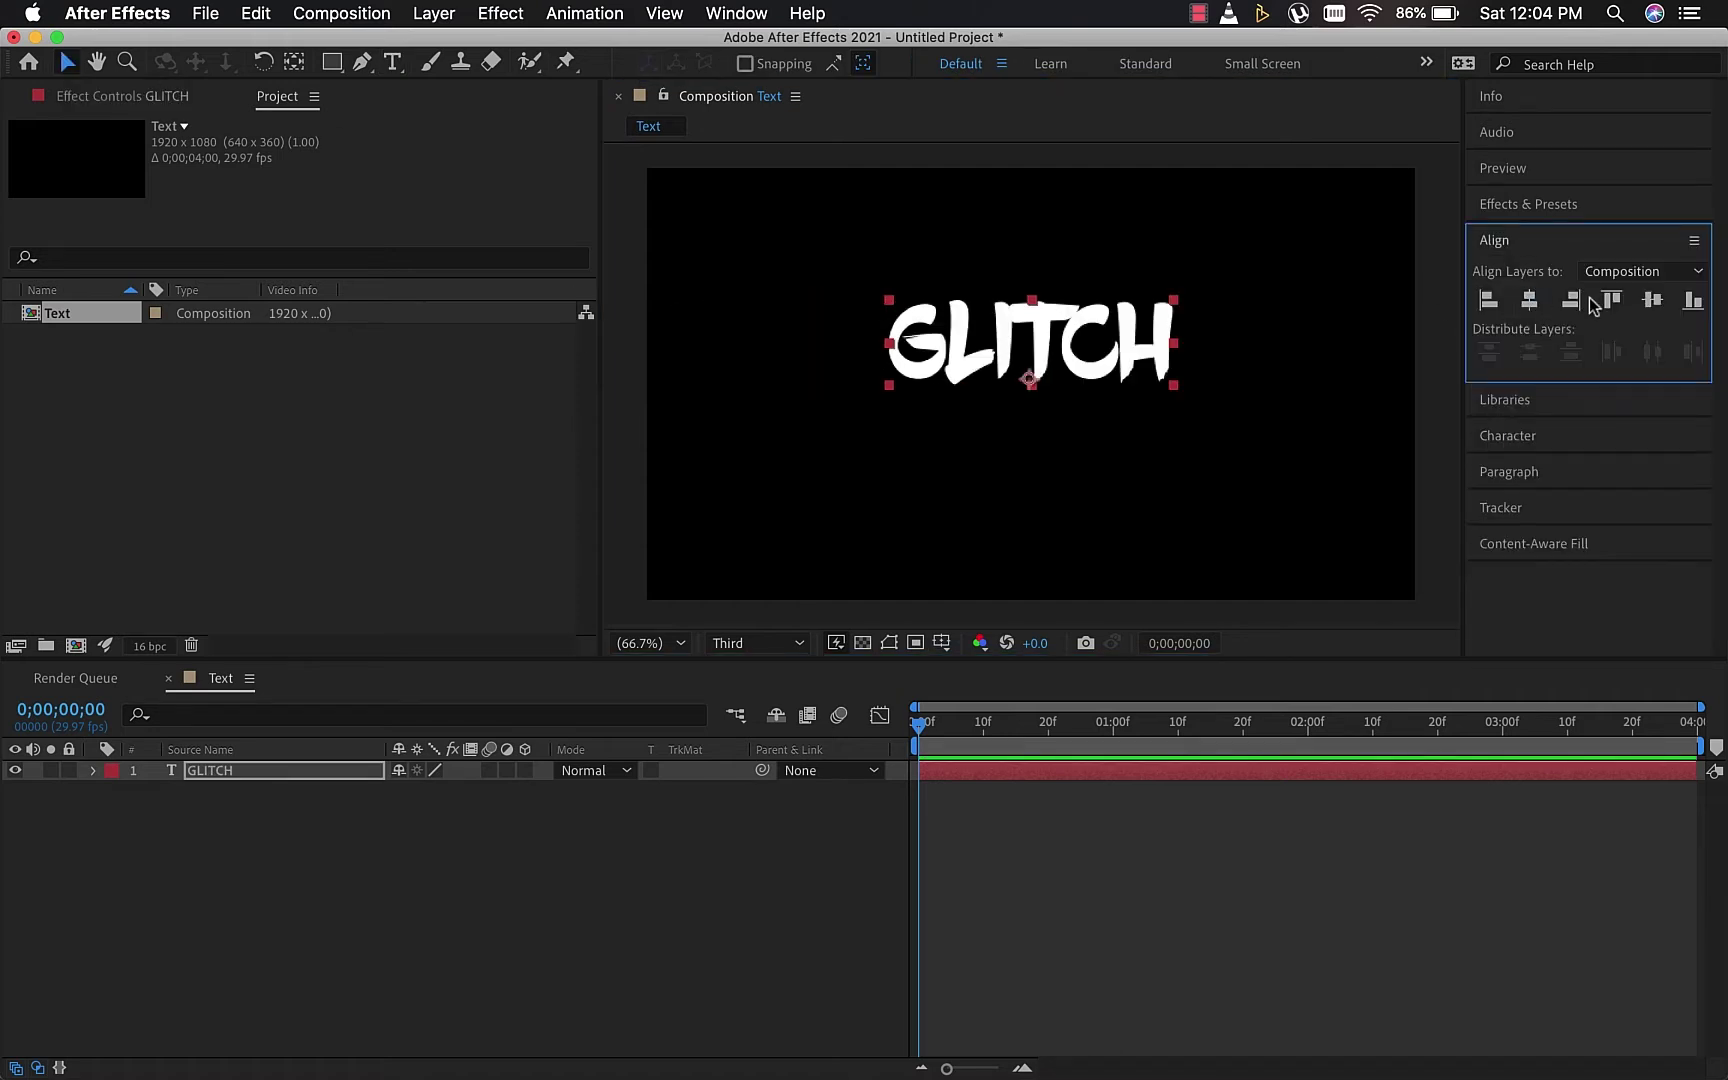
left_click(1652, 300)
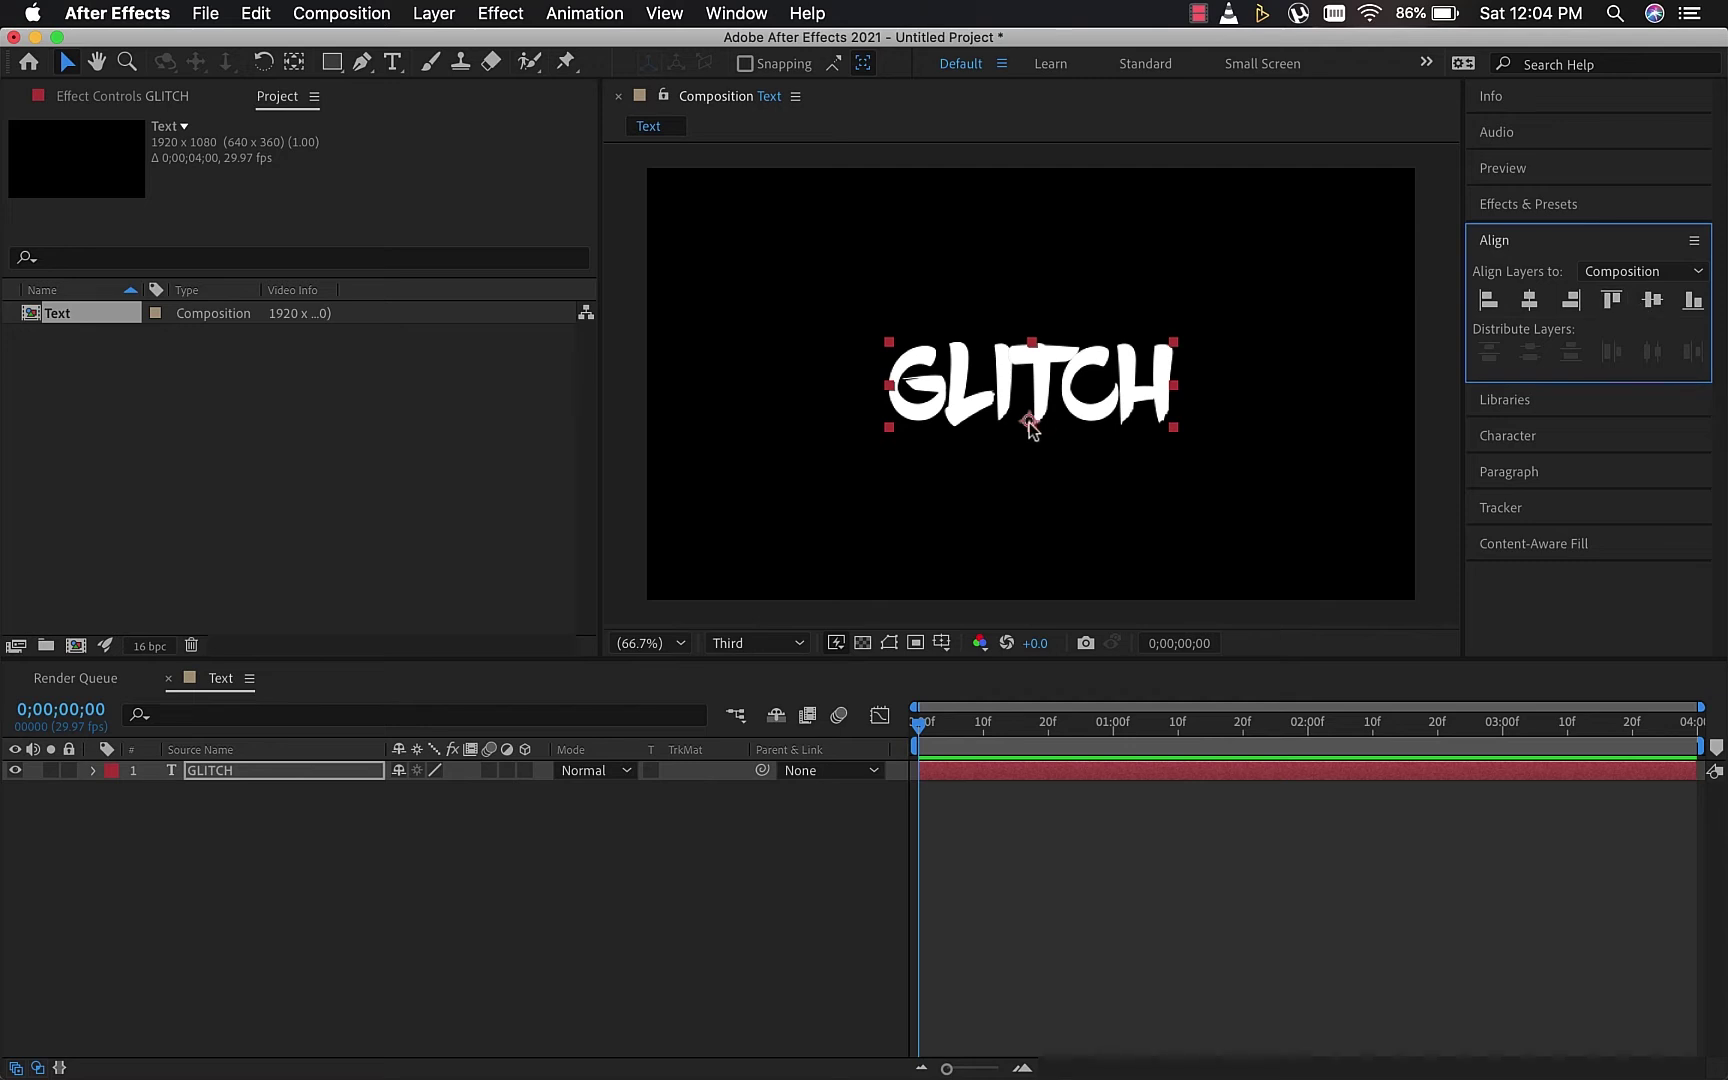
left_click(294, 63)
key("super+alt+Home")
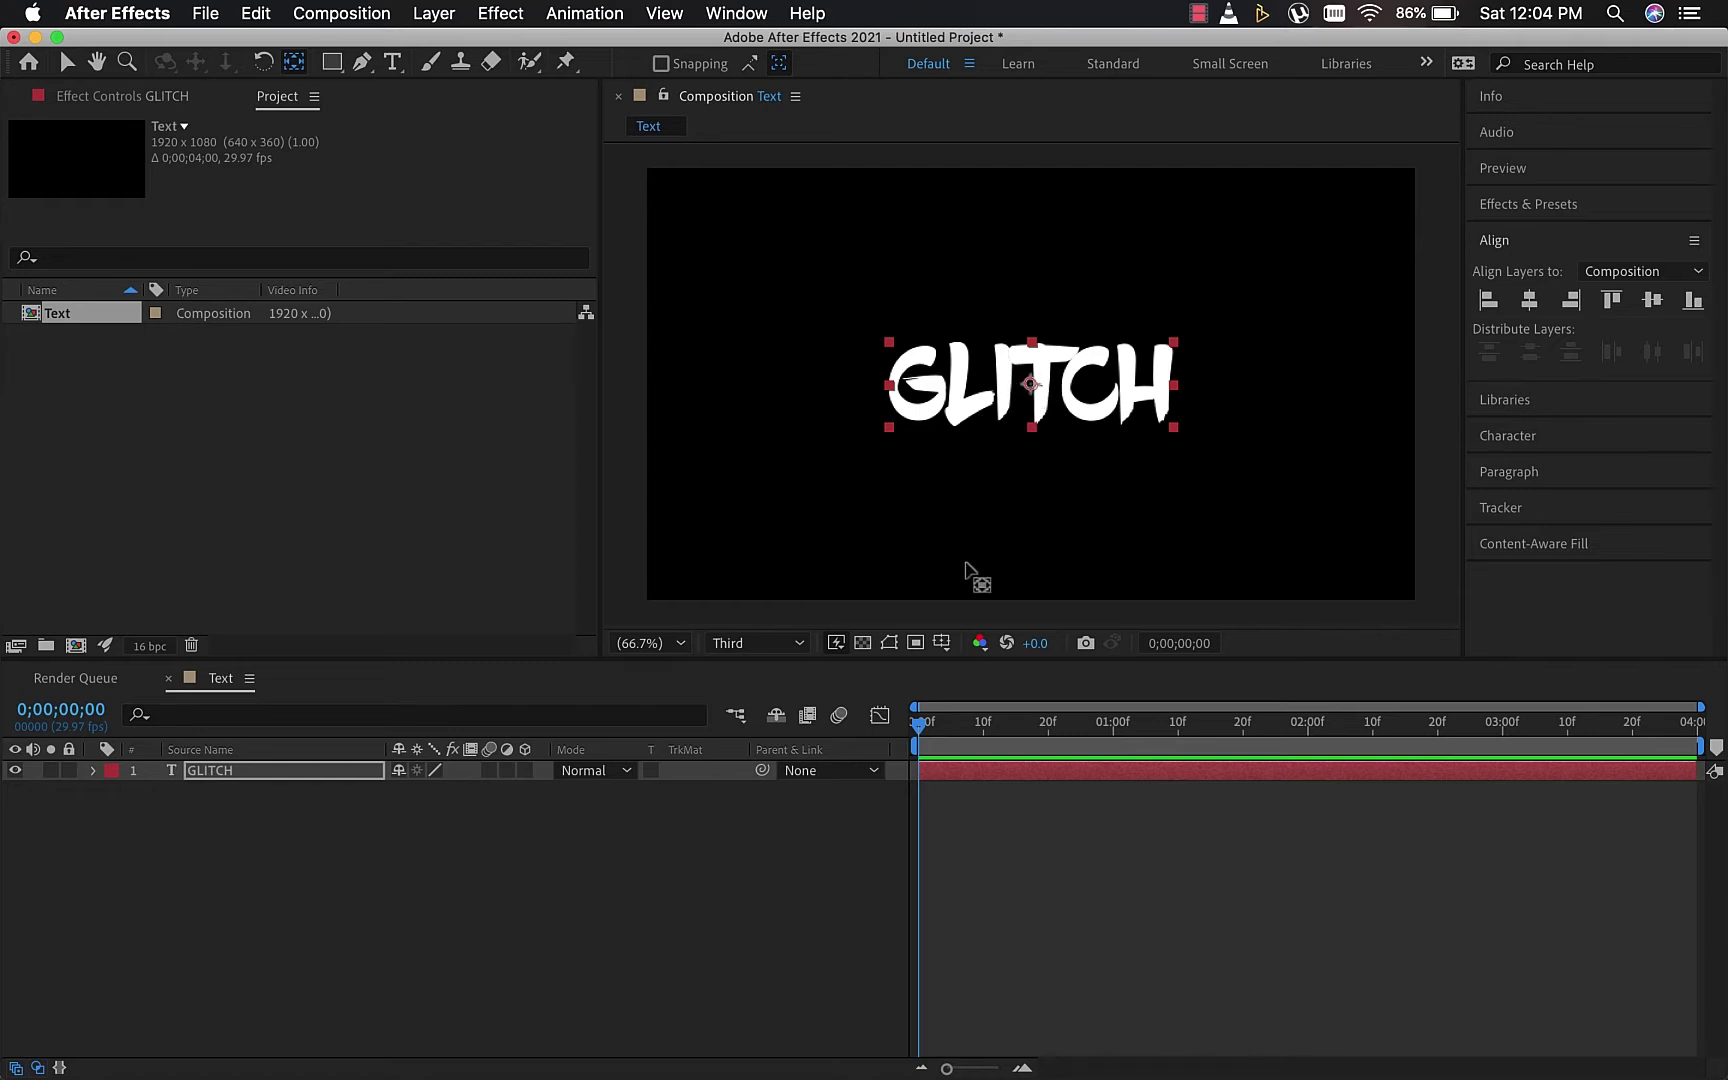
Start animating the GLITCH layer's Scale with a 90% keyframe at 0;00;00;00
left_click(920, 726)
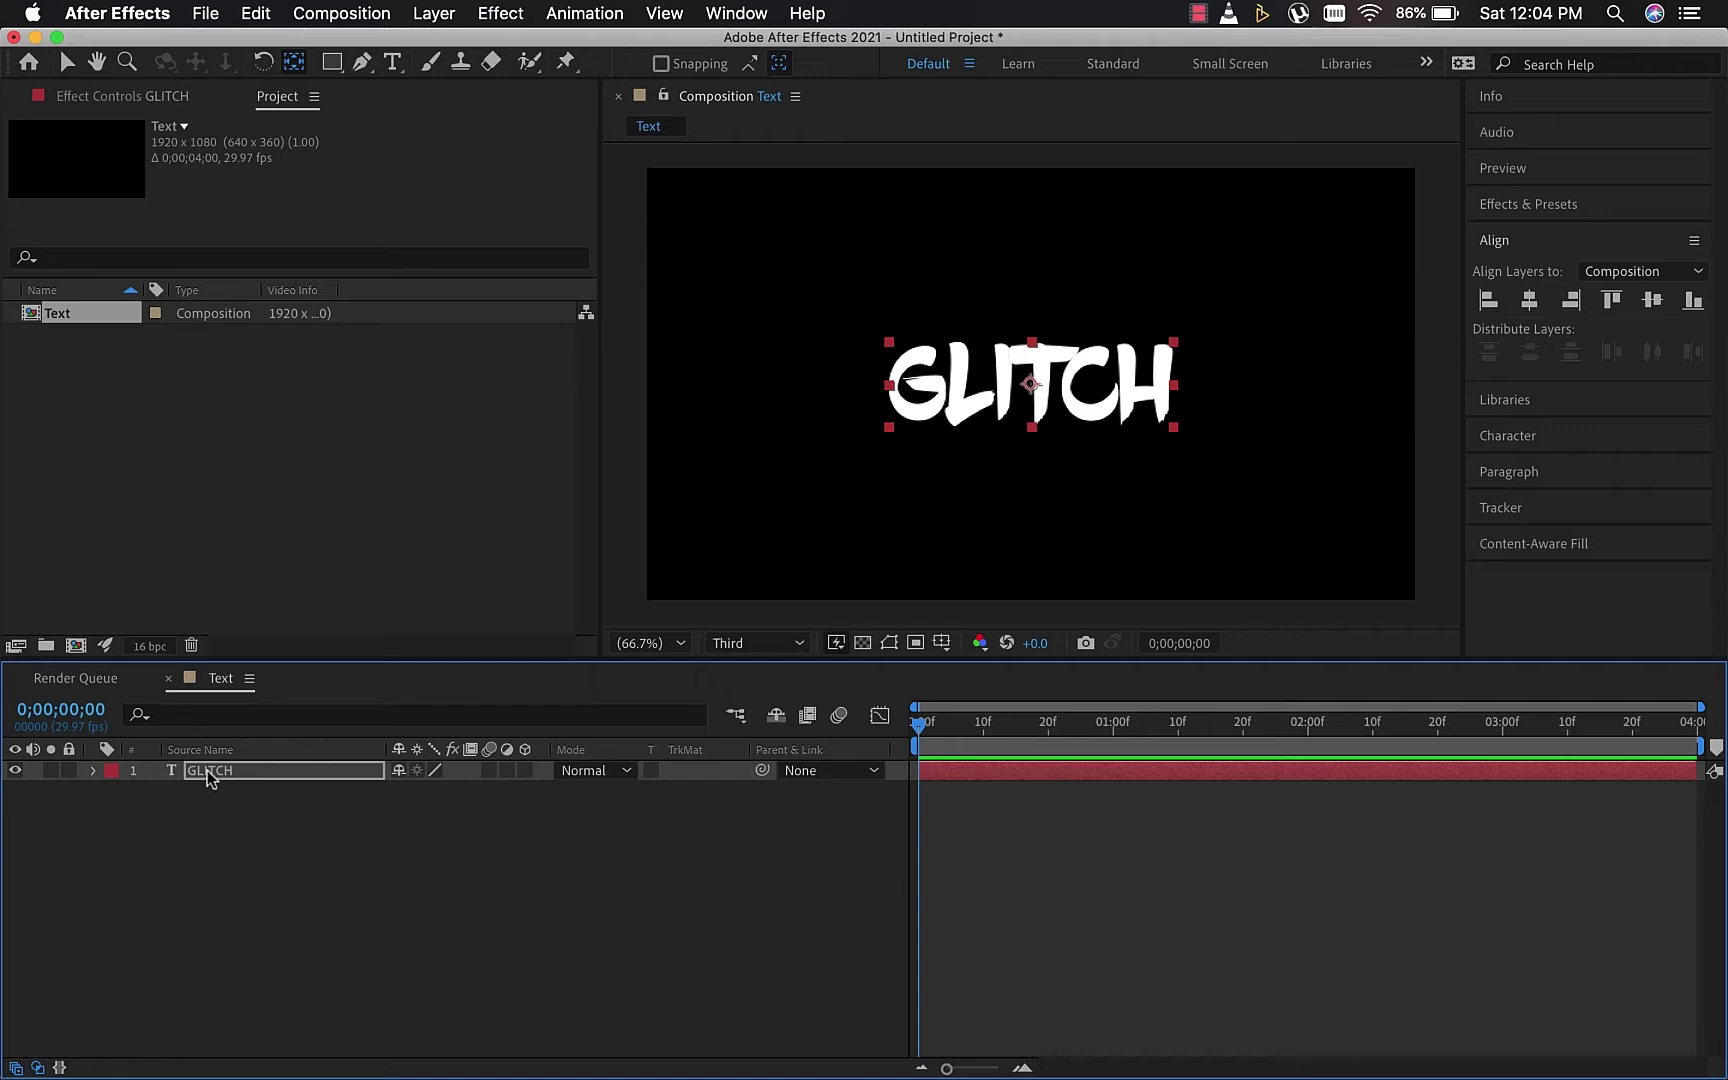
key("s")
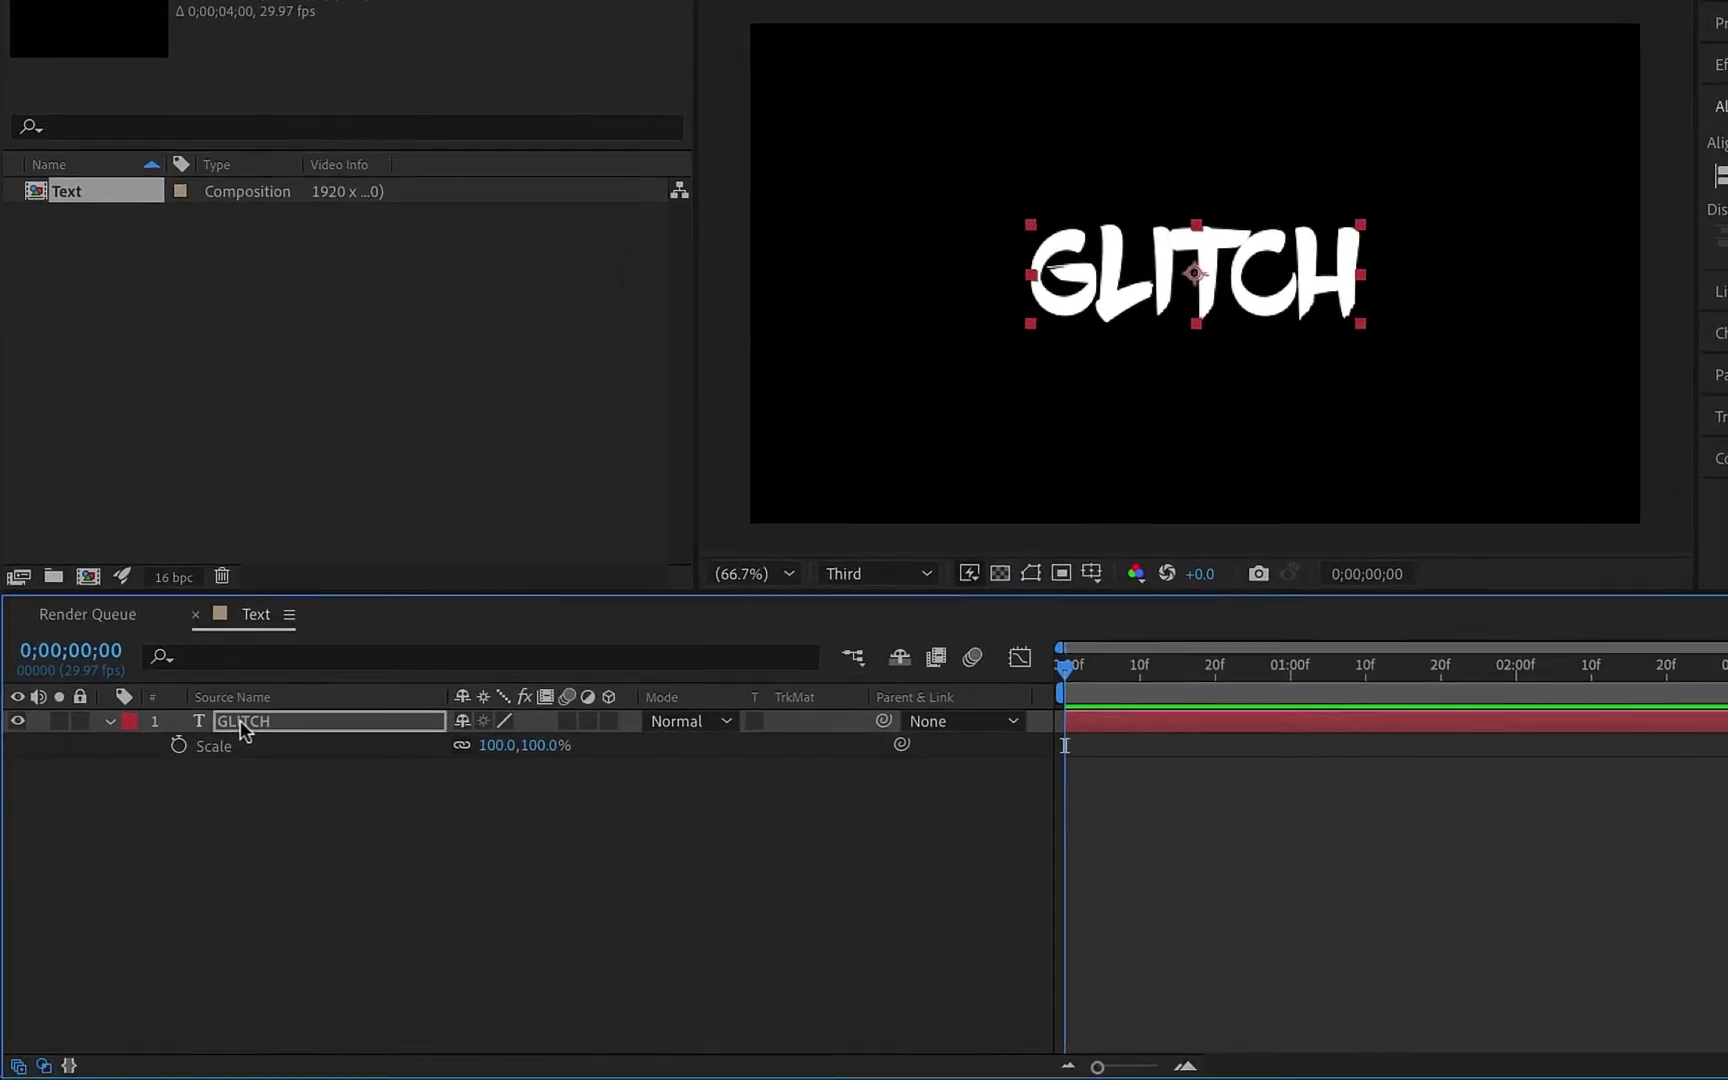
left_click(177, 746)
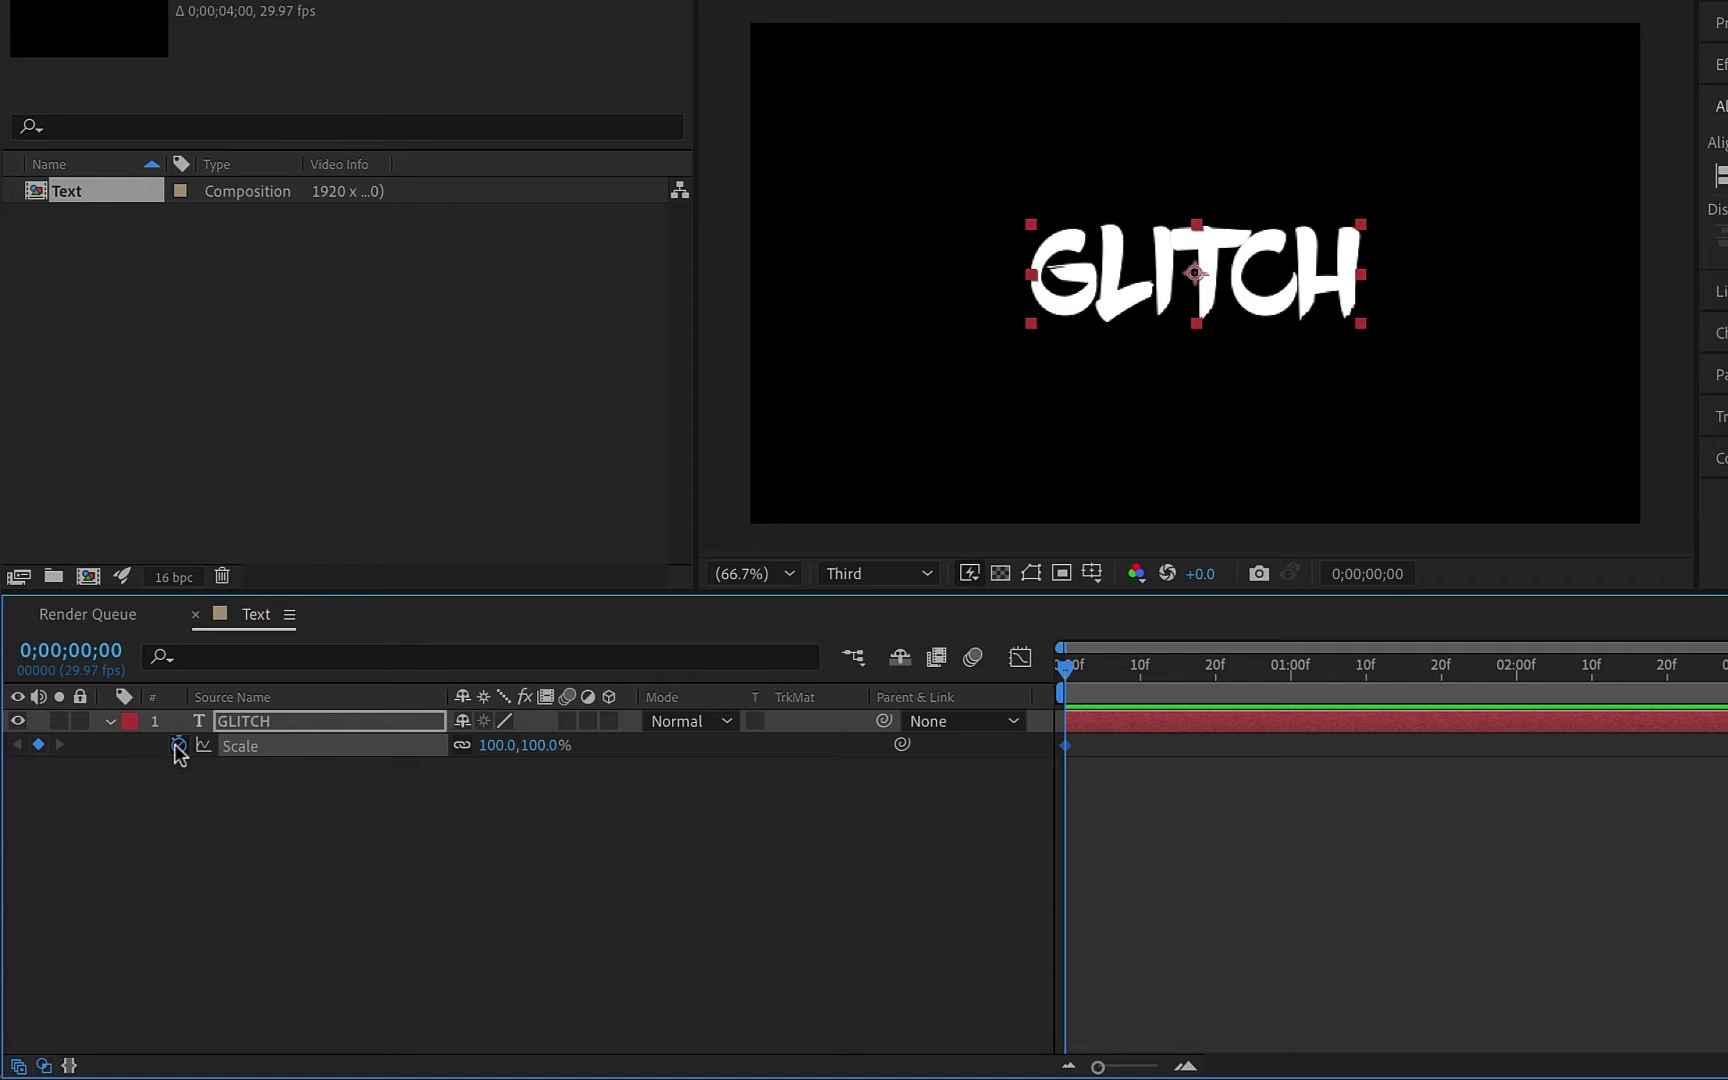
left_click(497, 747)
type("90")
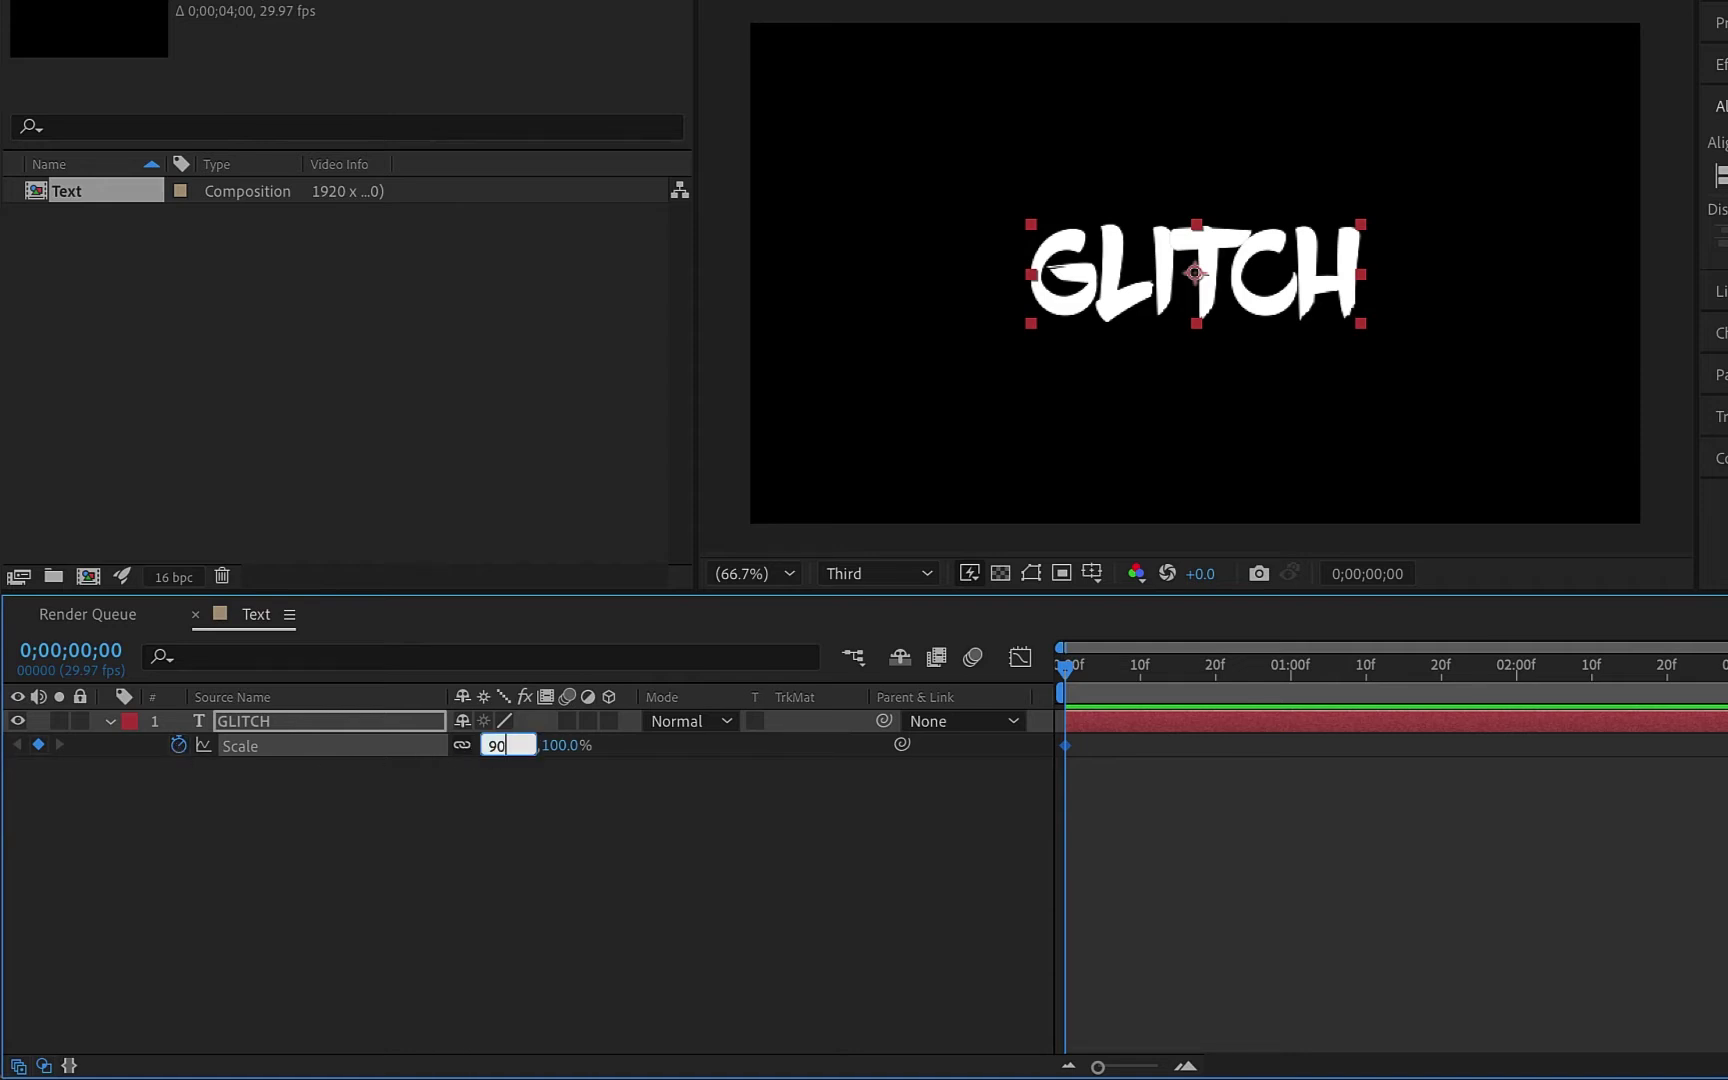
key("Return")
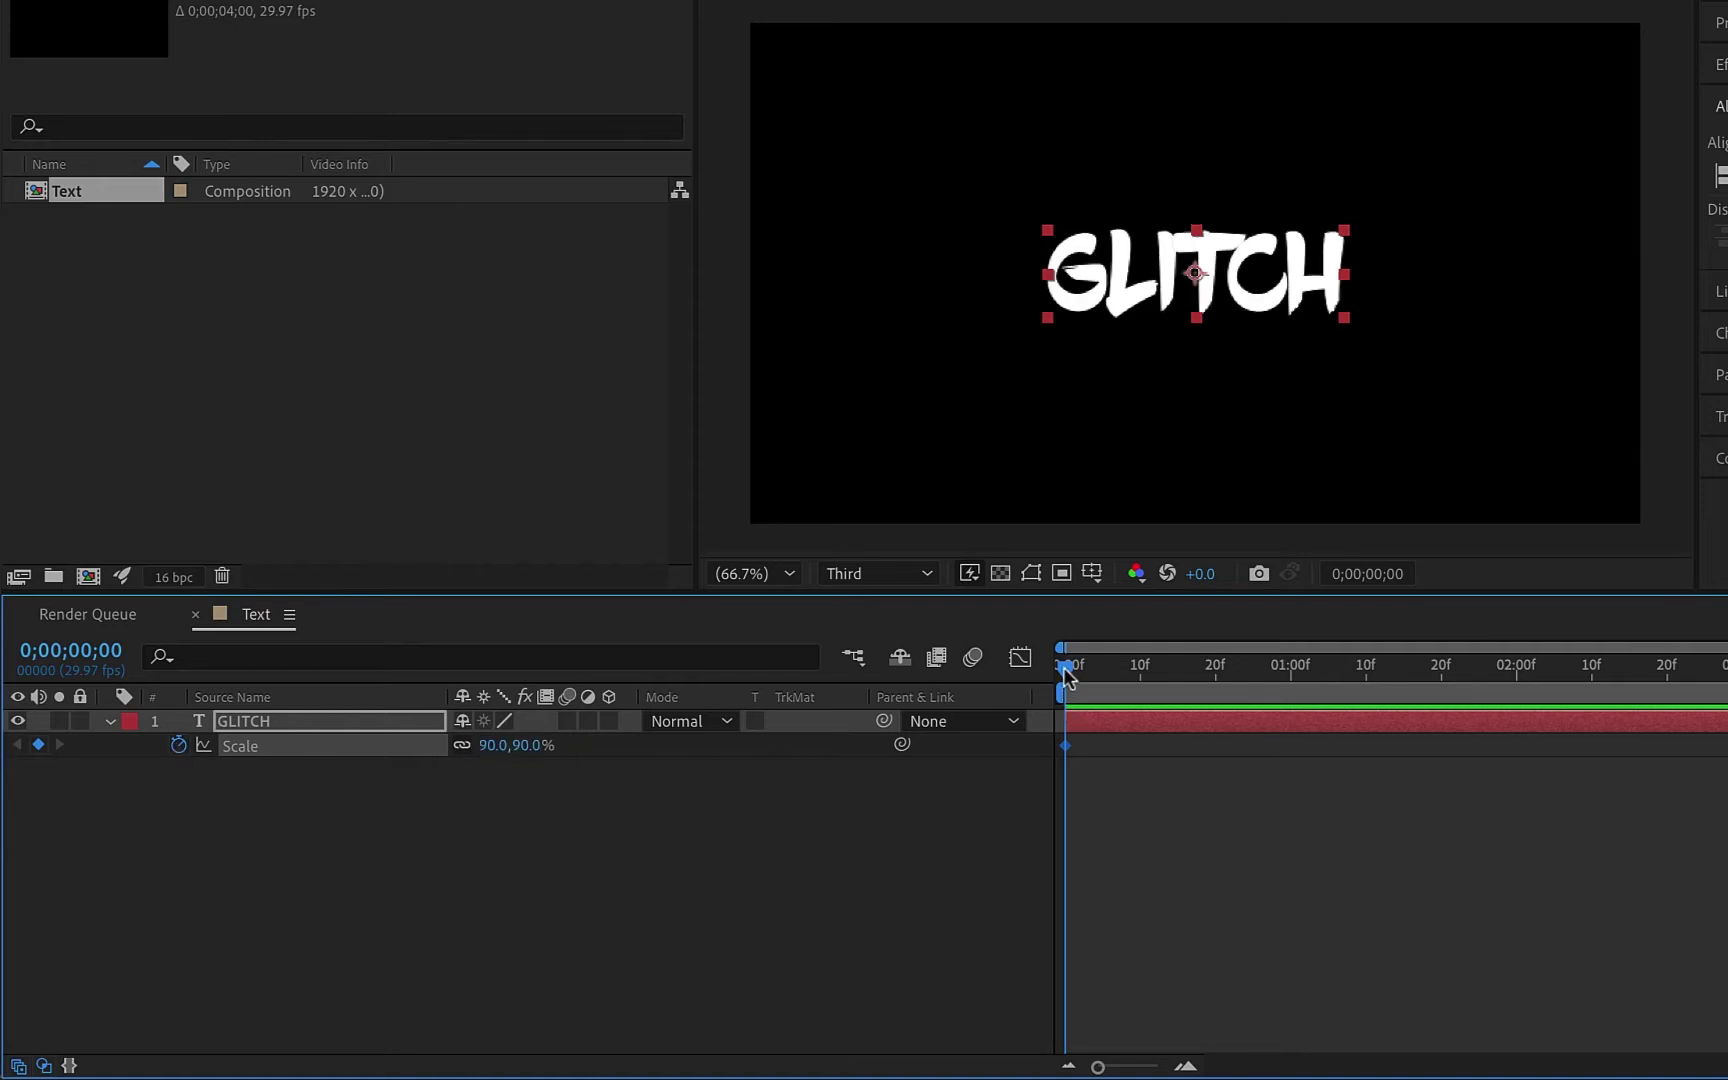
Add a 100% Scale keyframe to the GLITCH layer at 0;00;00;10
left_click_drag(1066, 674, 1142, 677)
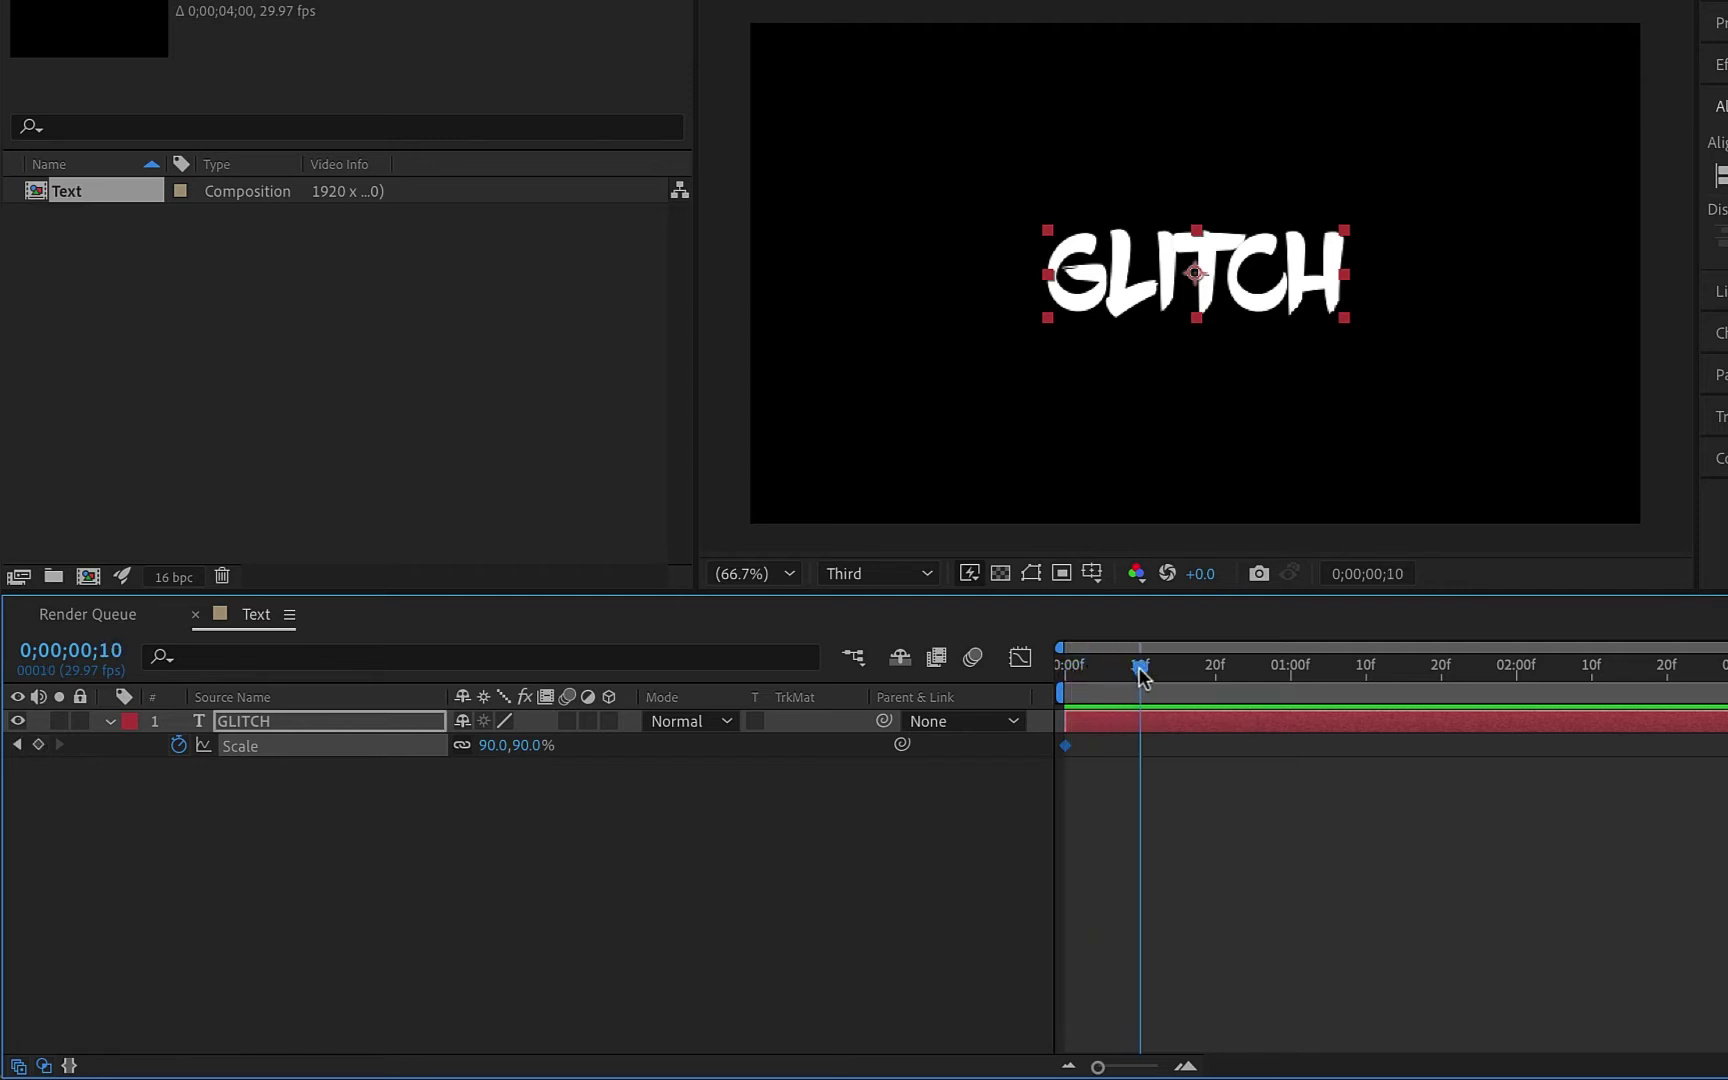
left_click(486, 748)
type("100")
key("Return")
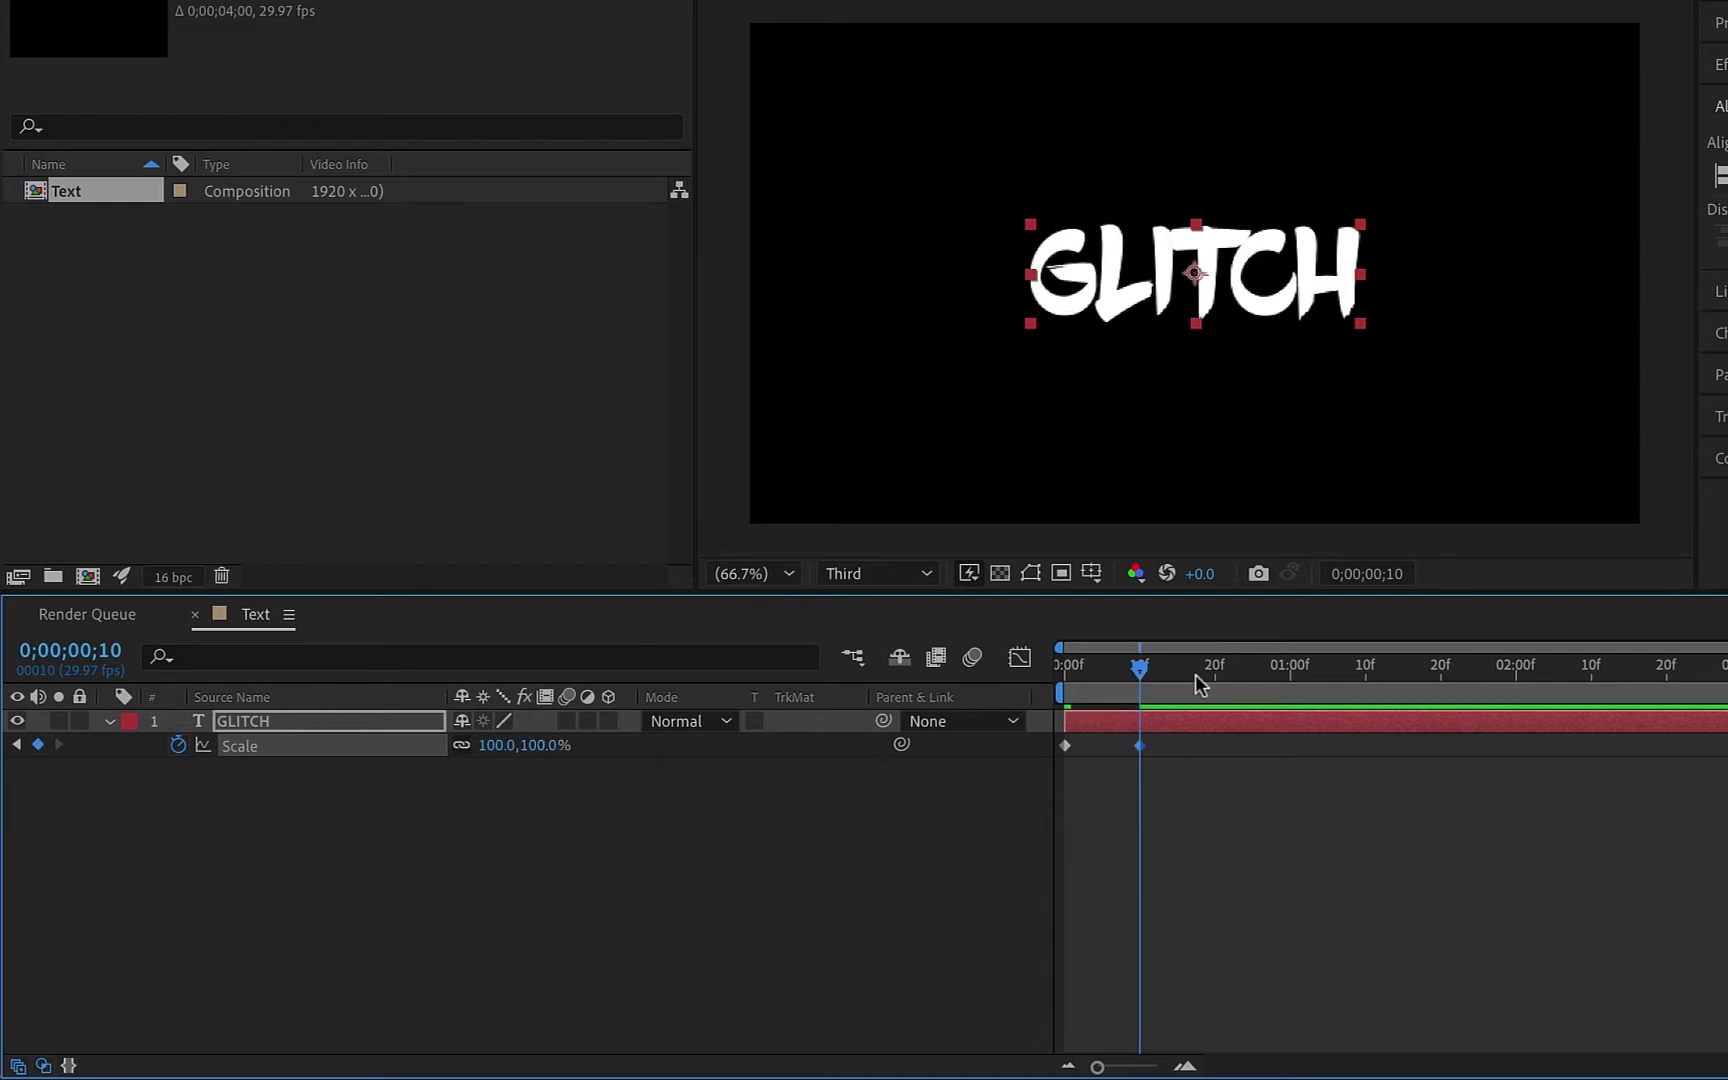
Add a Scale keyframe at 0;00;03;20 that holds the current scale of the GLITCH layer
left_click_drag(1140, 668, 1602, 674)
left_click_drag(1342, 674, 1632, 680)
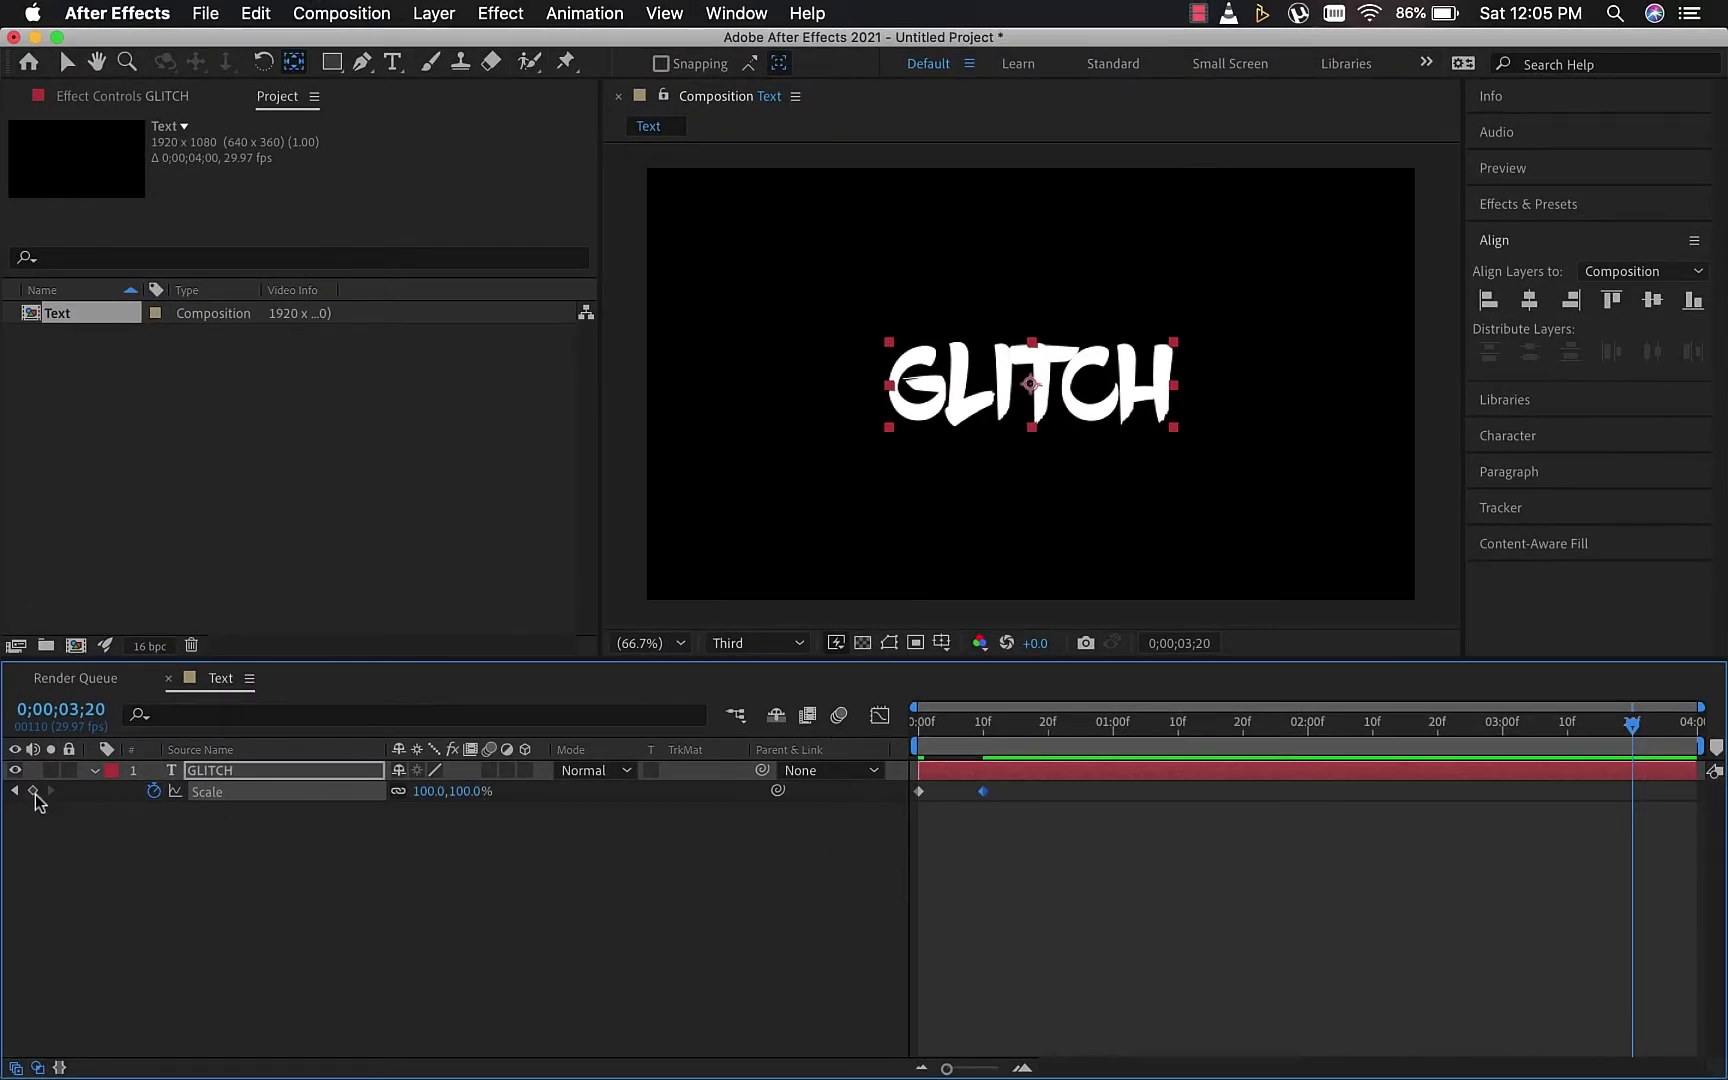
left_click(33, 791)
Set the GLITCH layer's Scale to 90% at 0;00;03;29 to end the scale animation
left_click_drag(1632, 726, 1689, 730)
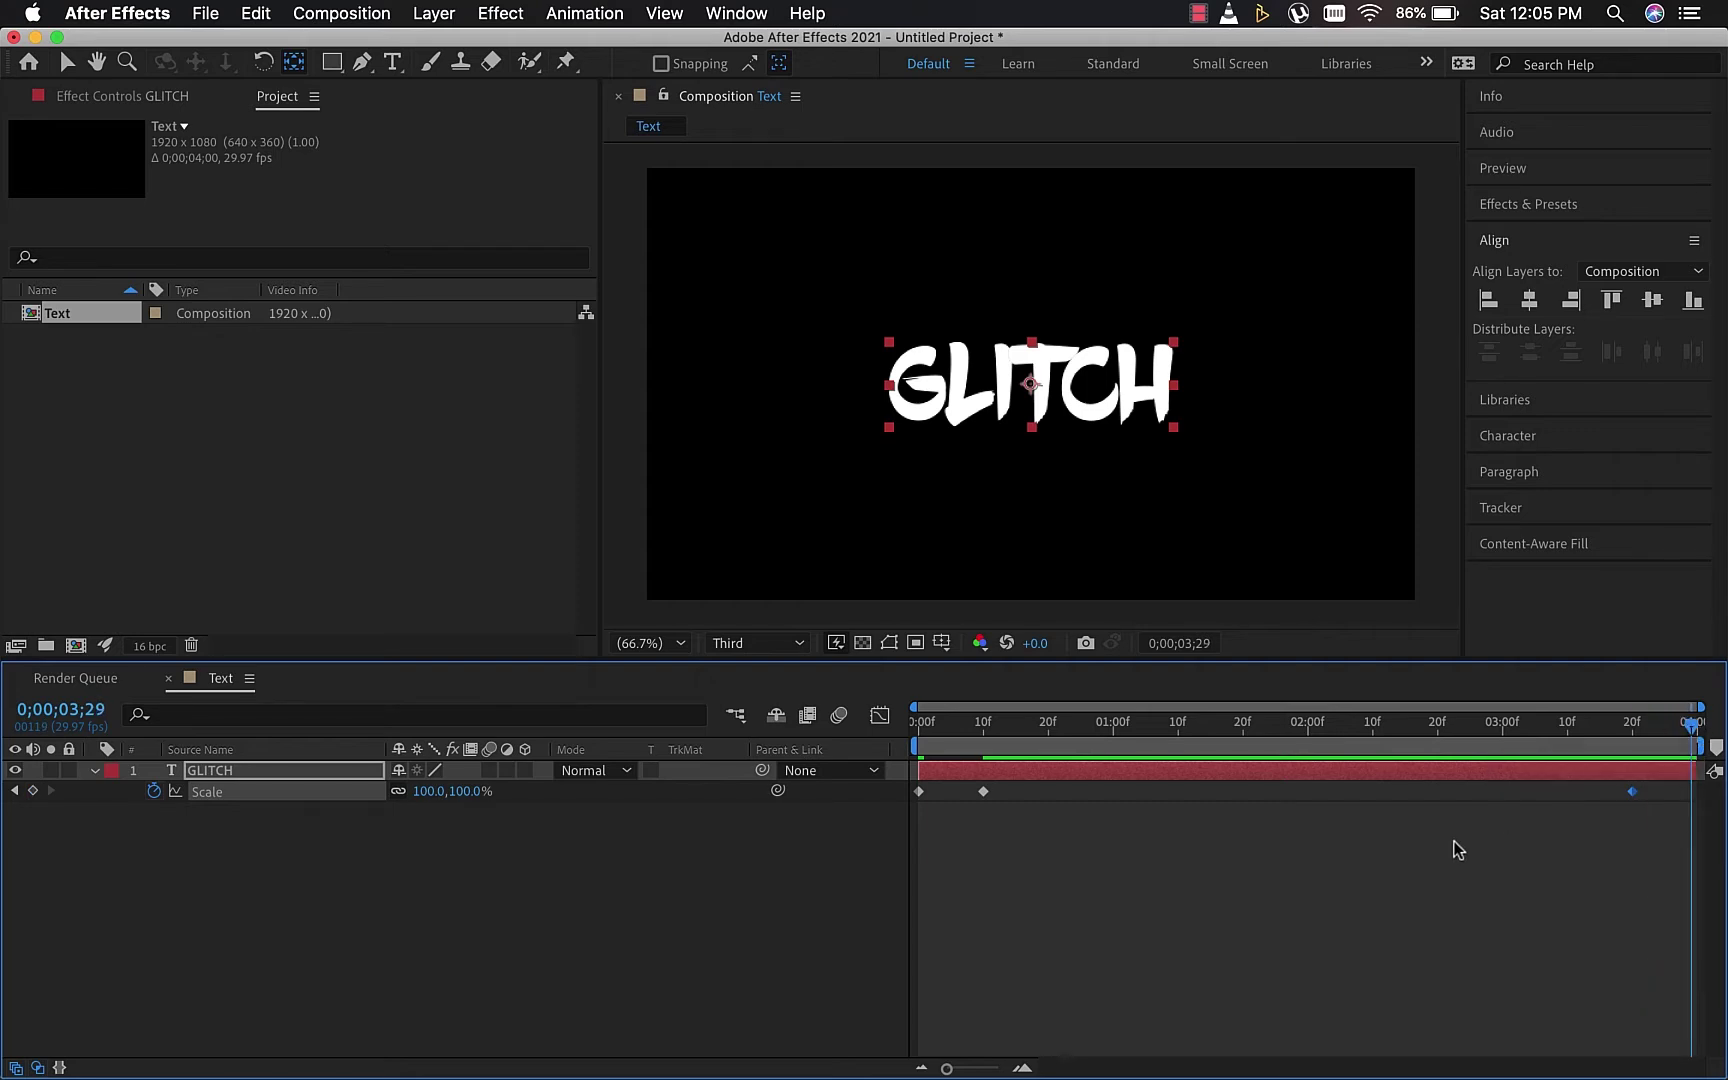
left_click(430, 791)
type("90")
key("Return")
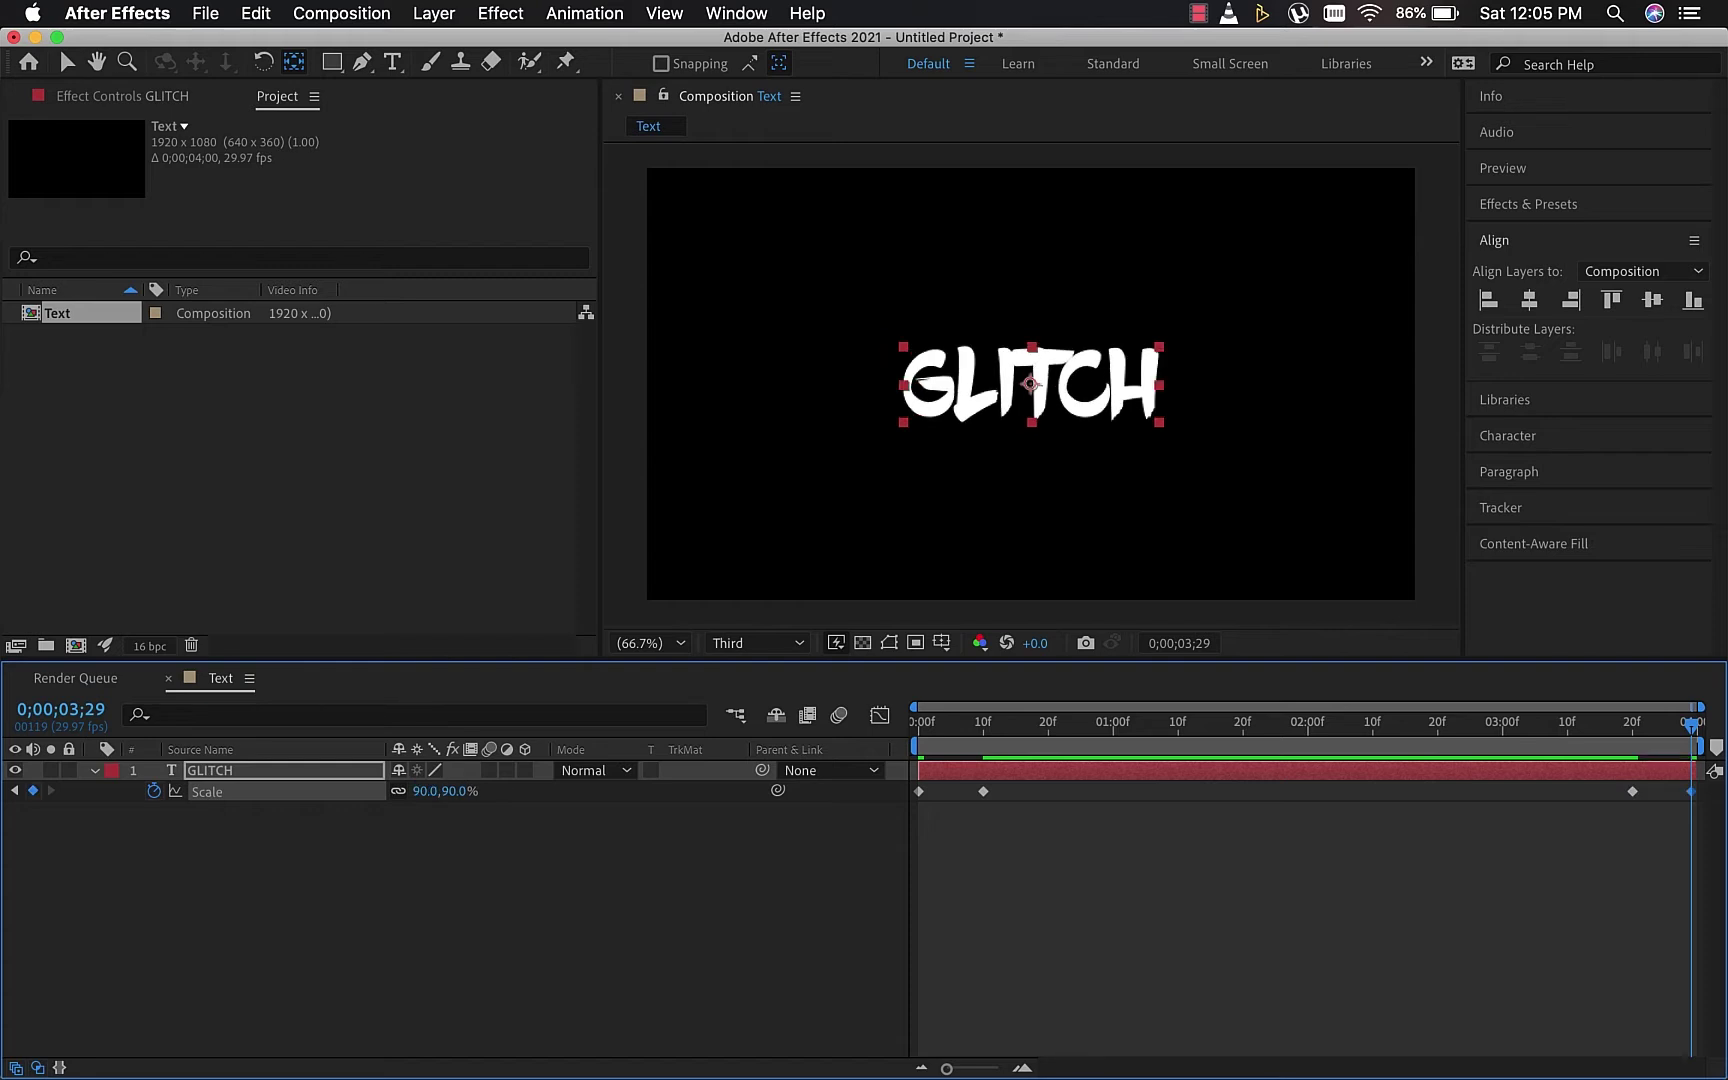
Start animating the GLITCH layer's Opacity with a 0% keyframe at 0;00;00;00
left_click_drag(973, 724, 894, 726)
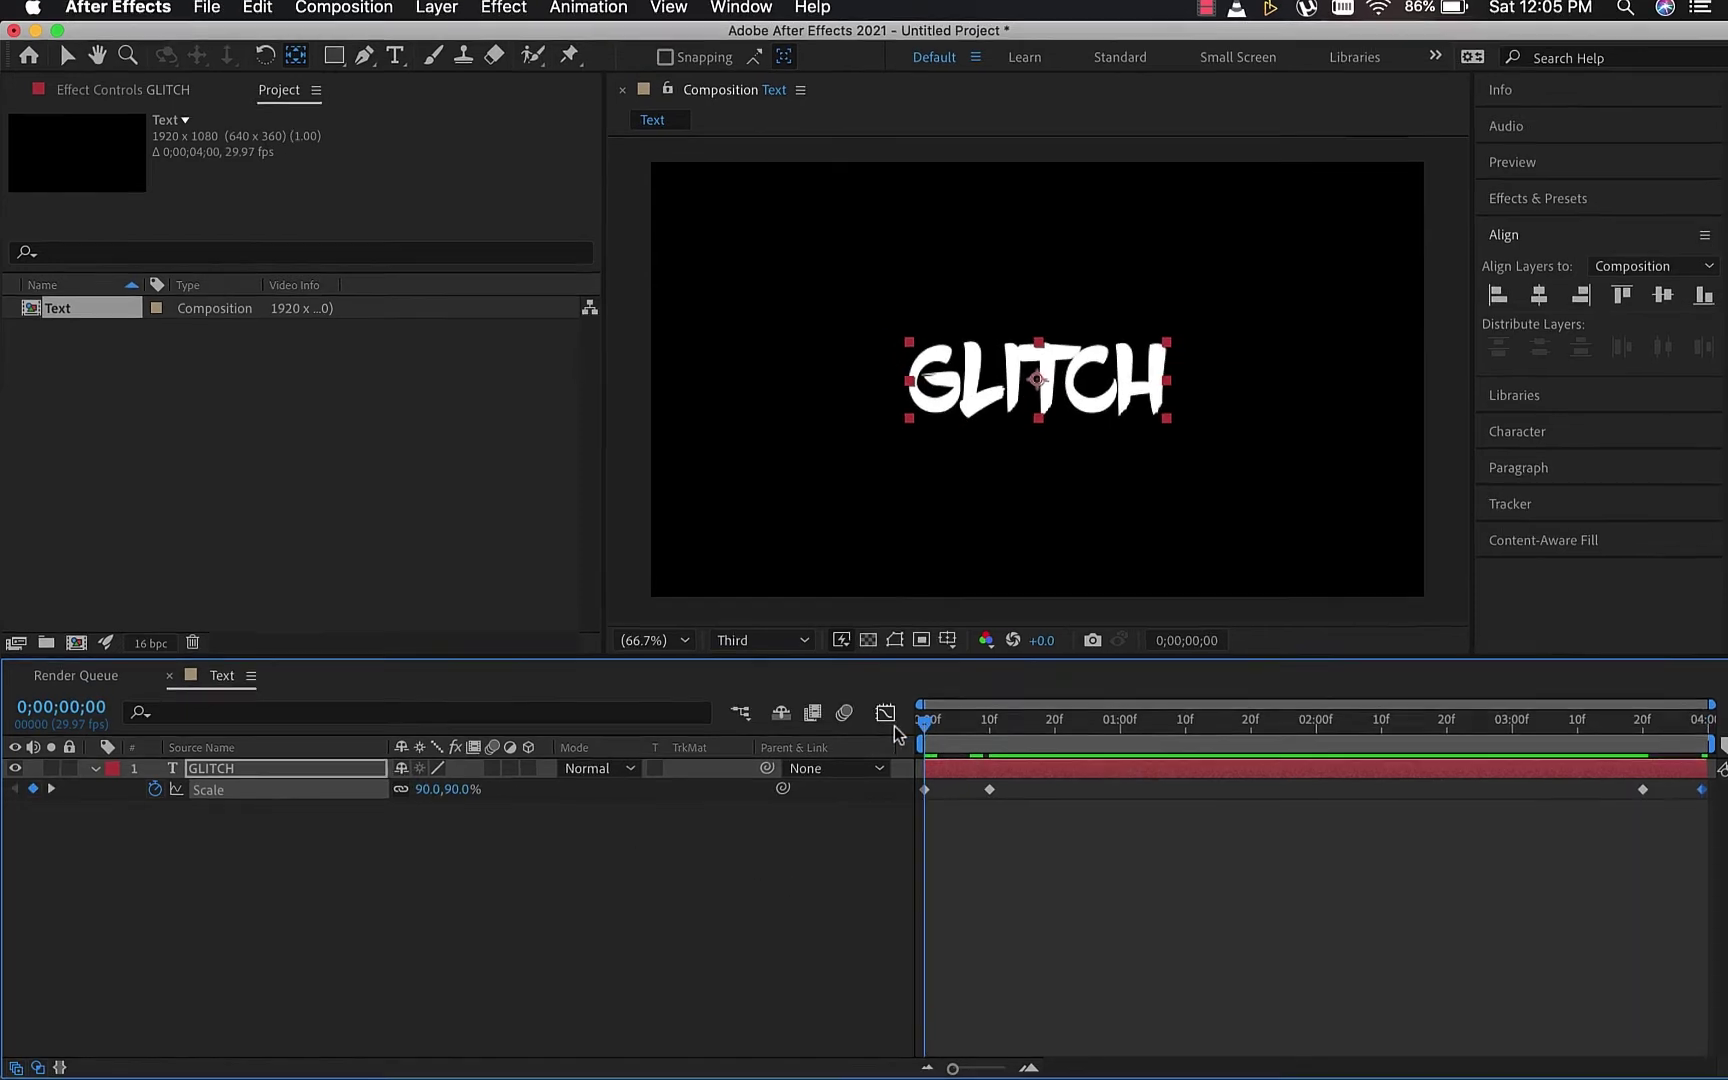
key("t")
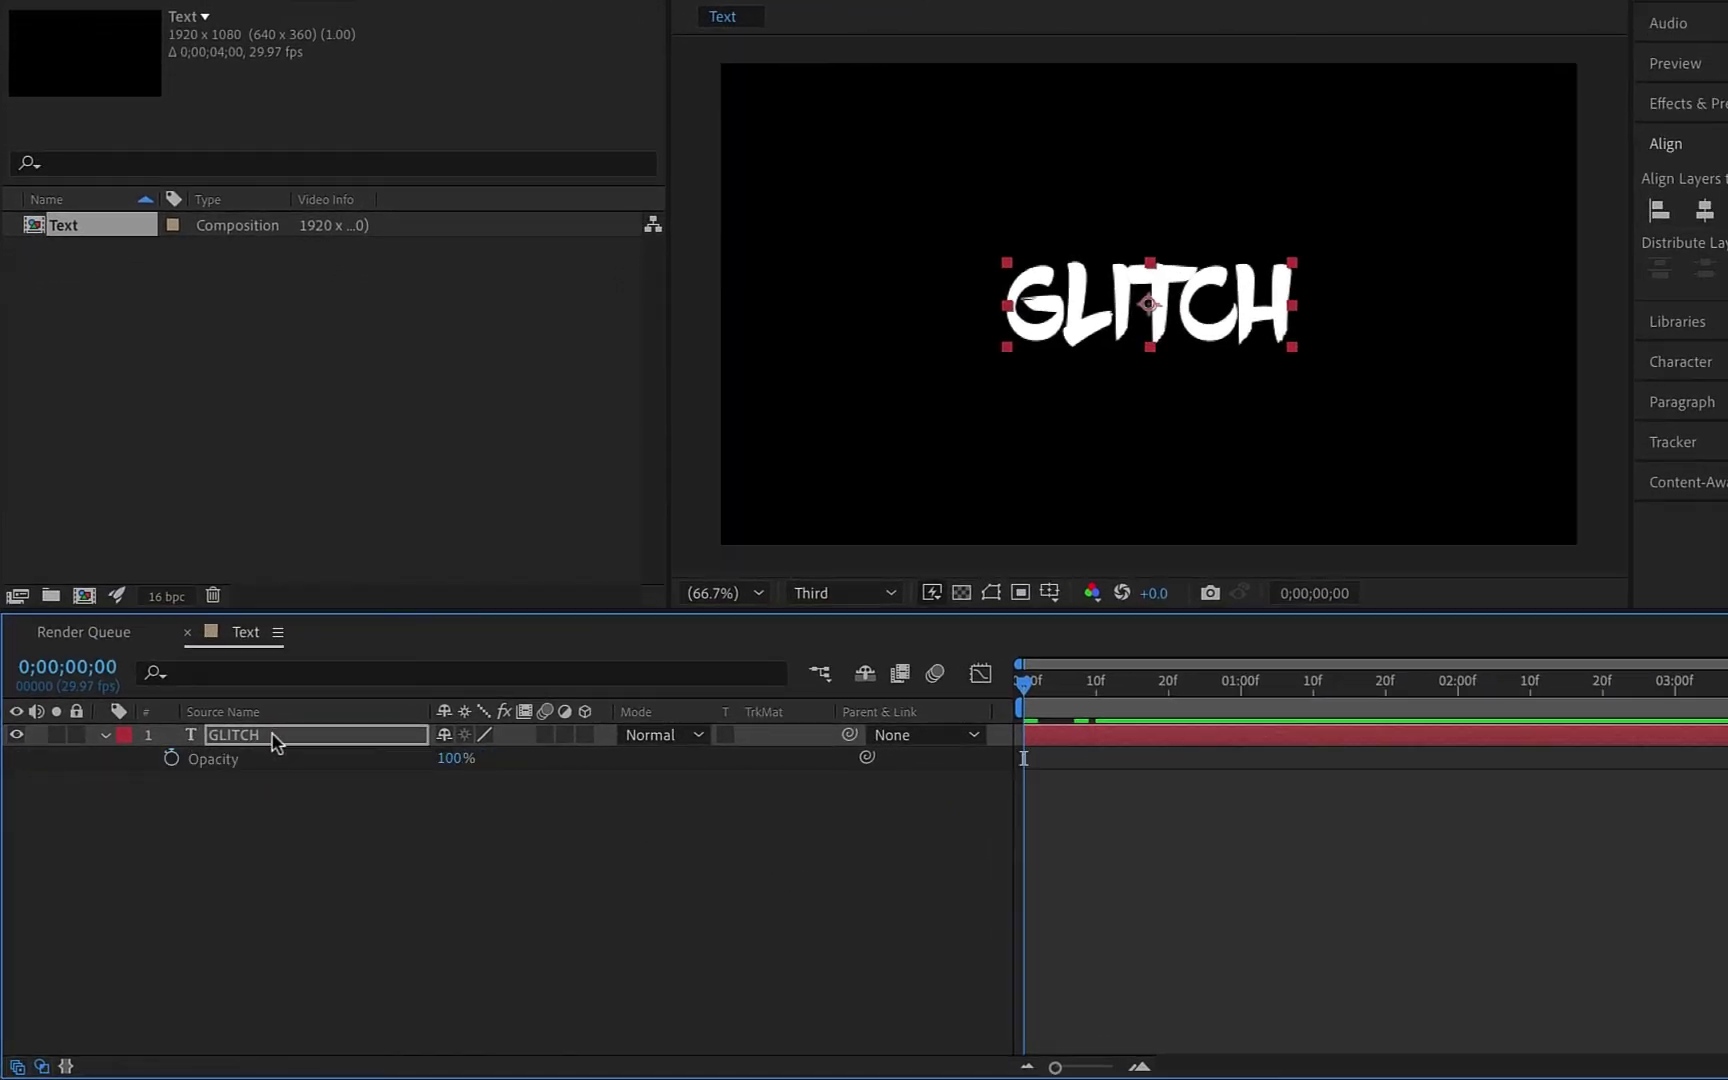
left_click(171, 759)
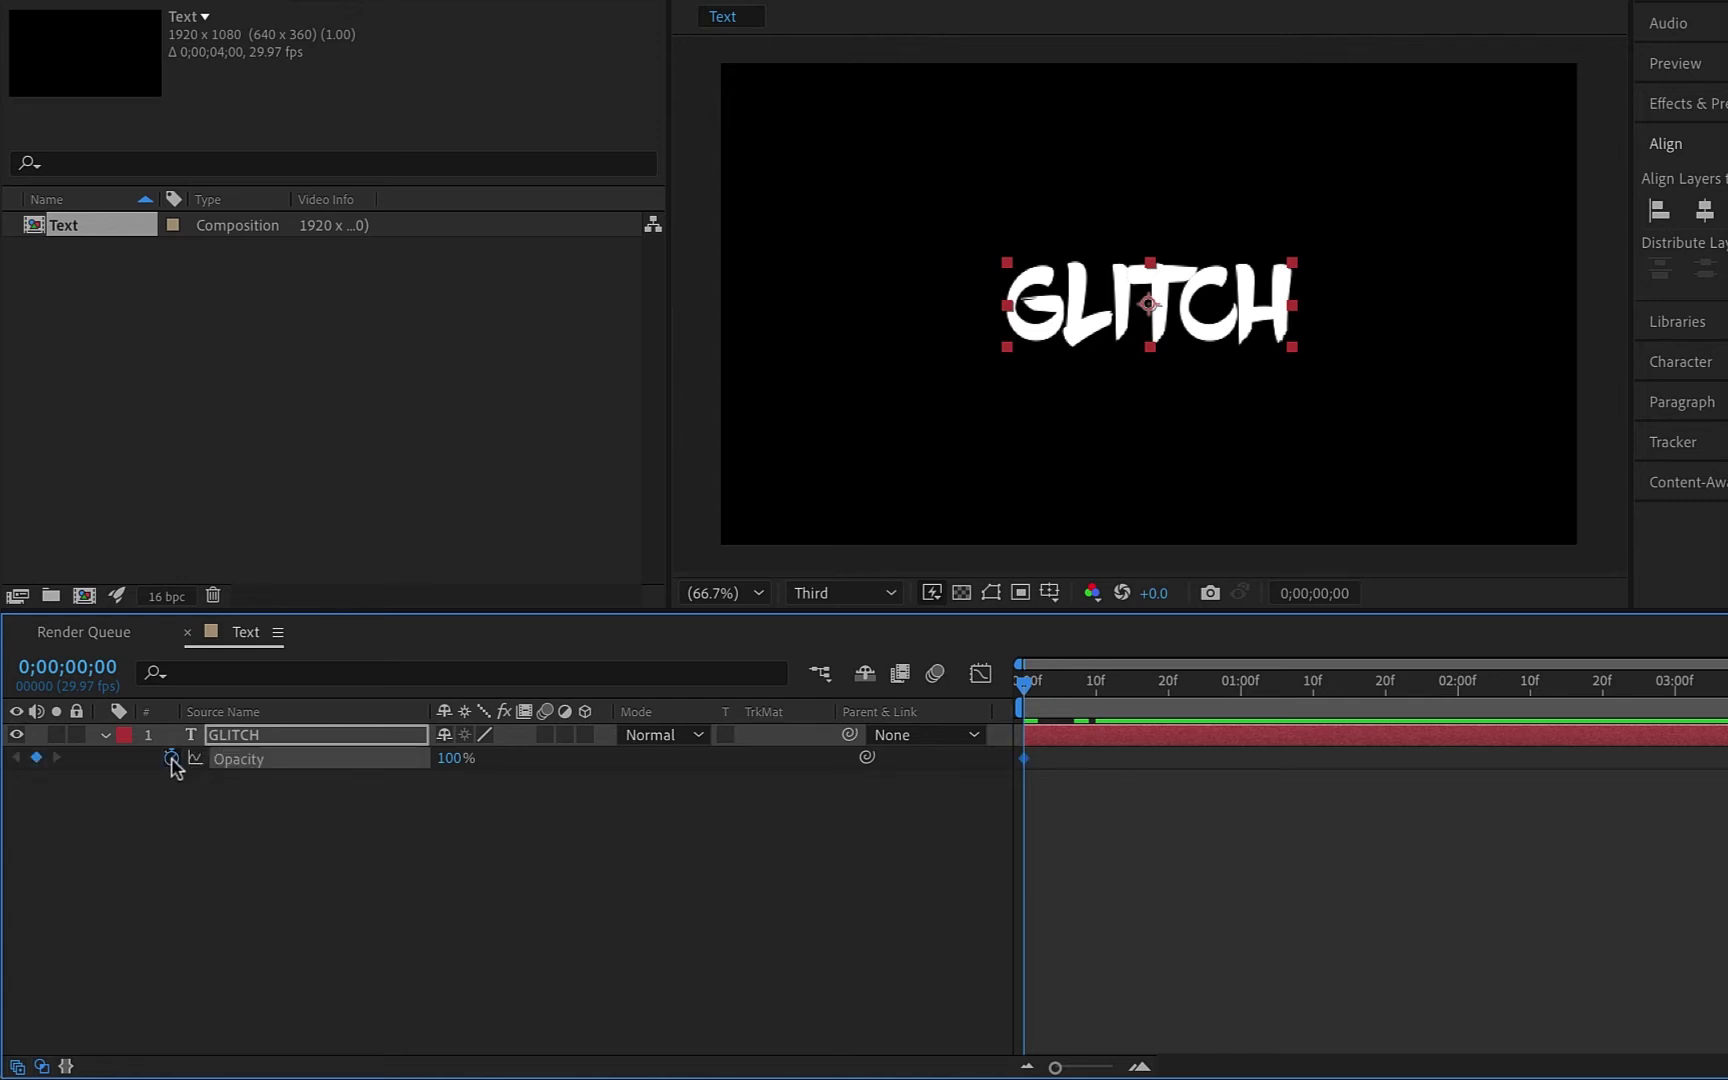
left_click(455, 758)
type("0")
key("Return")
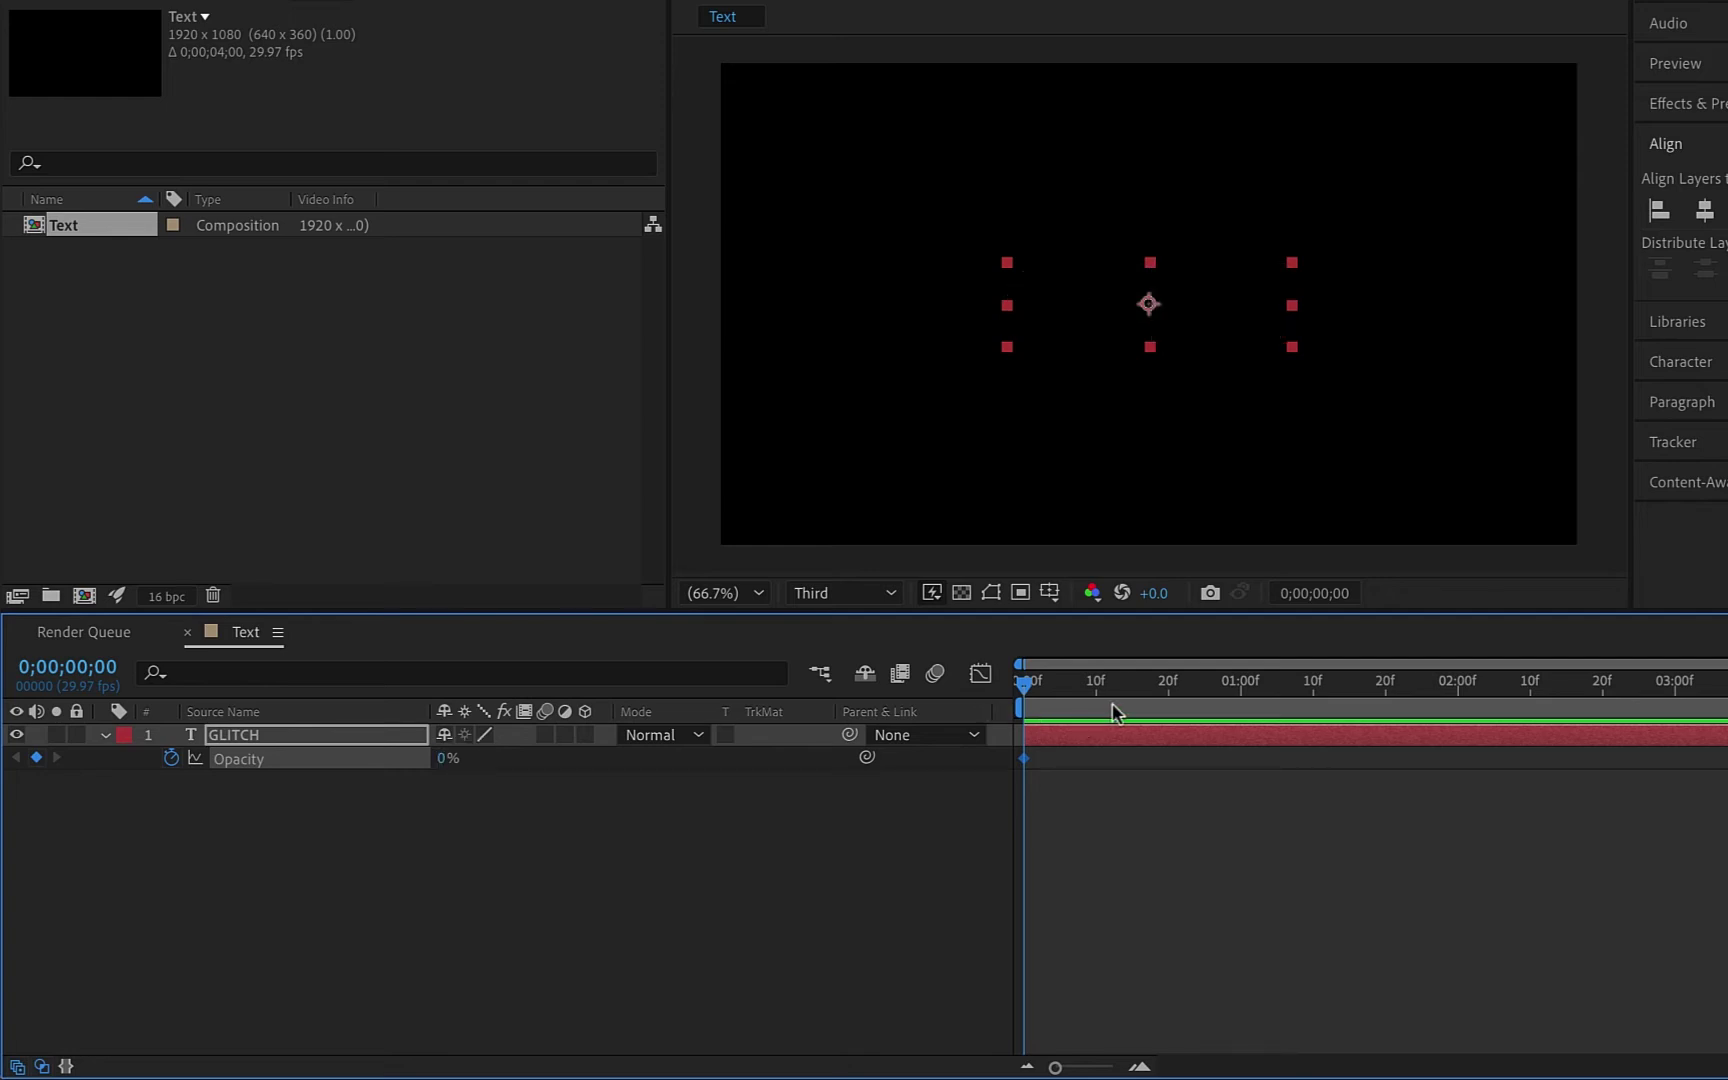
Set the GLITCH layer's Opacity to 100% at 0;00;00;02
left_click_drag(1022, 686, 1036, 690)
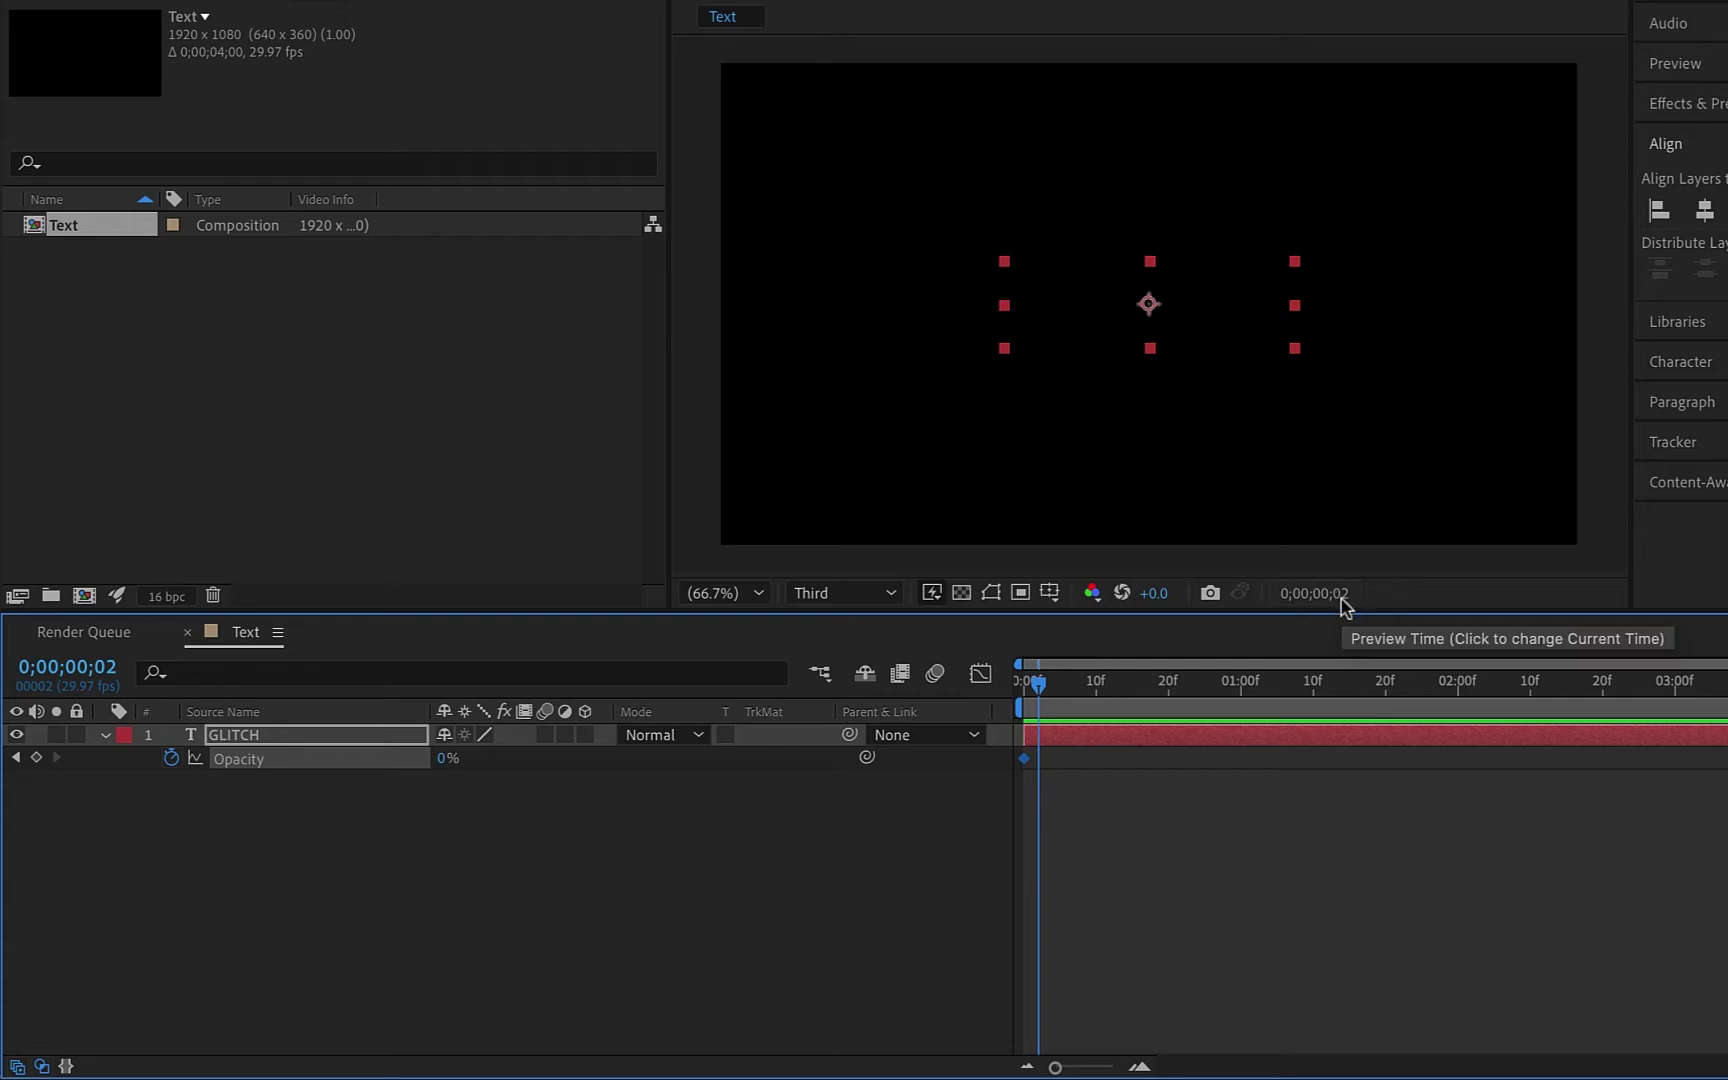
left_click_drag(1055, 1070, 1087, 1070)
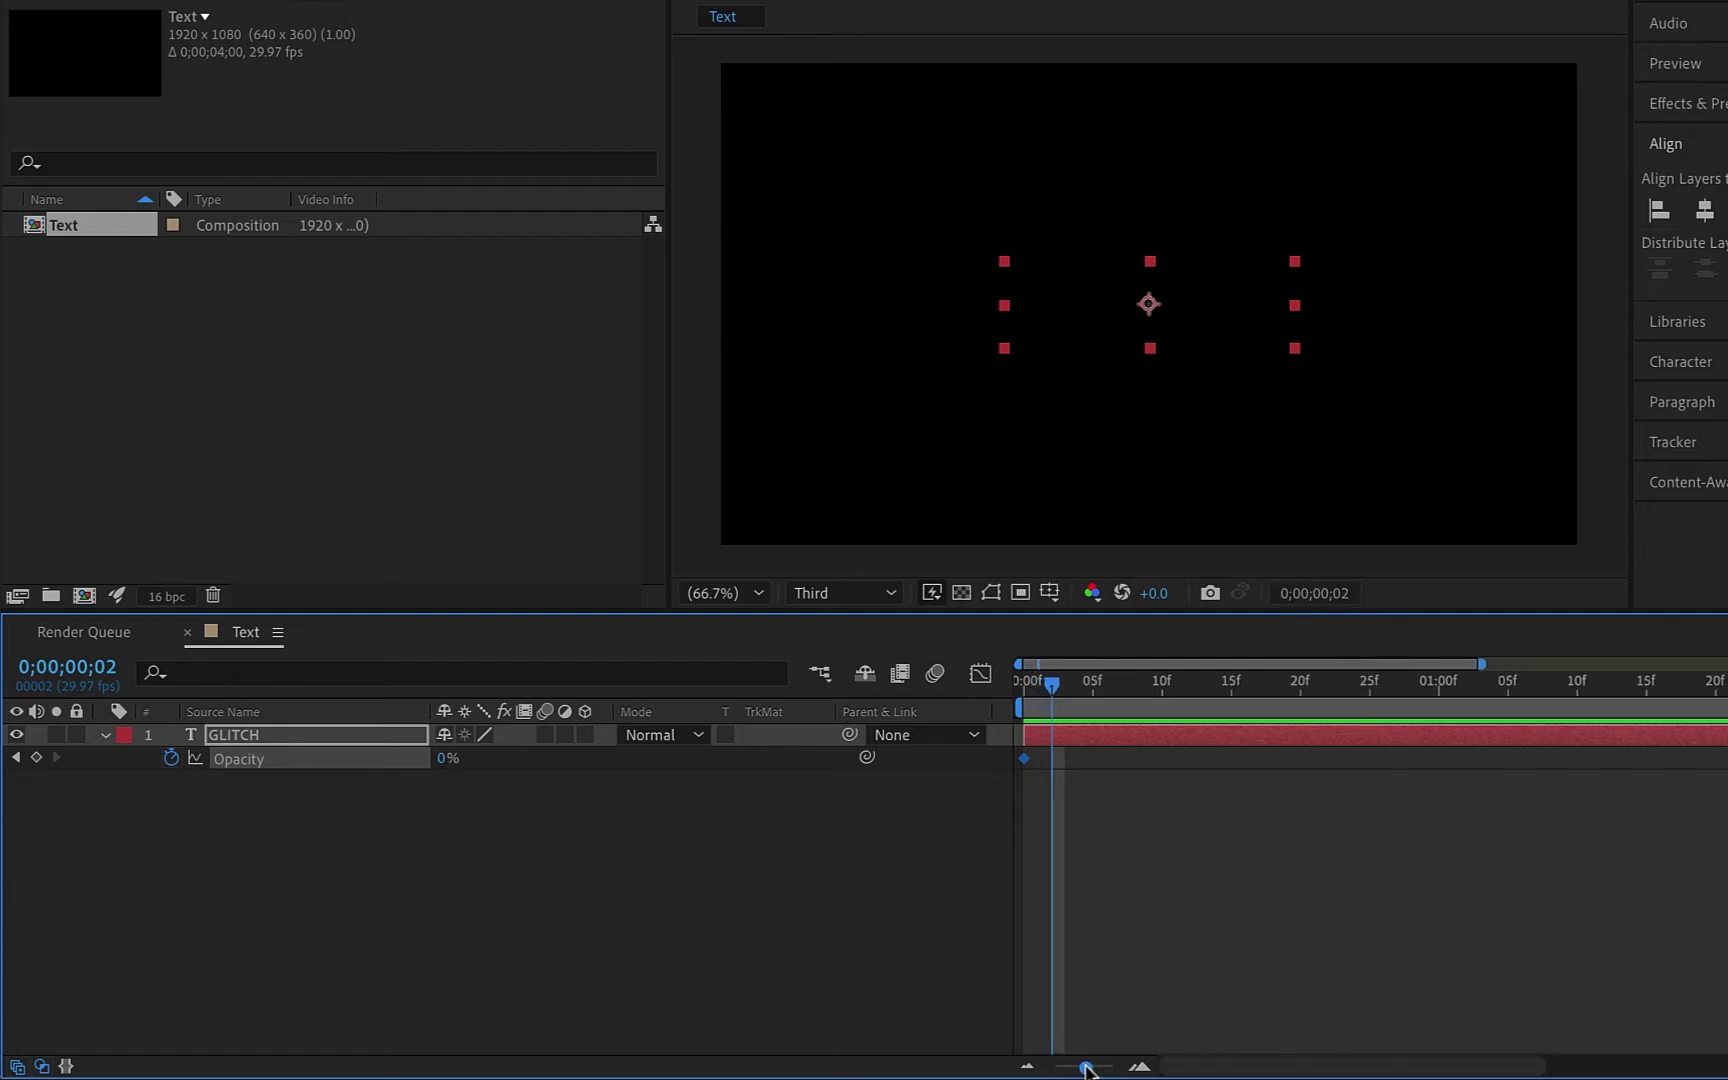
left_click(442, 759)
key("Return")
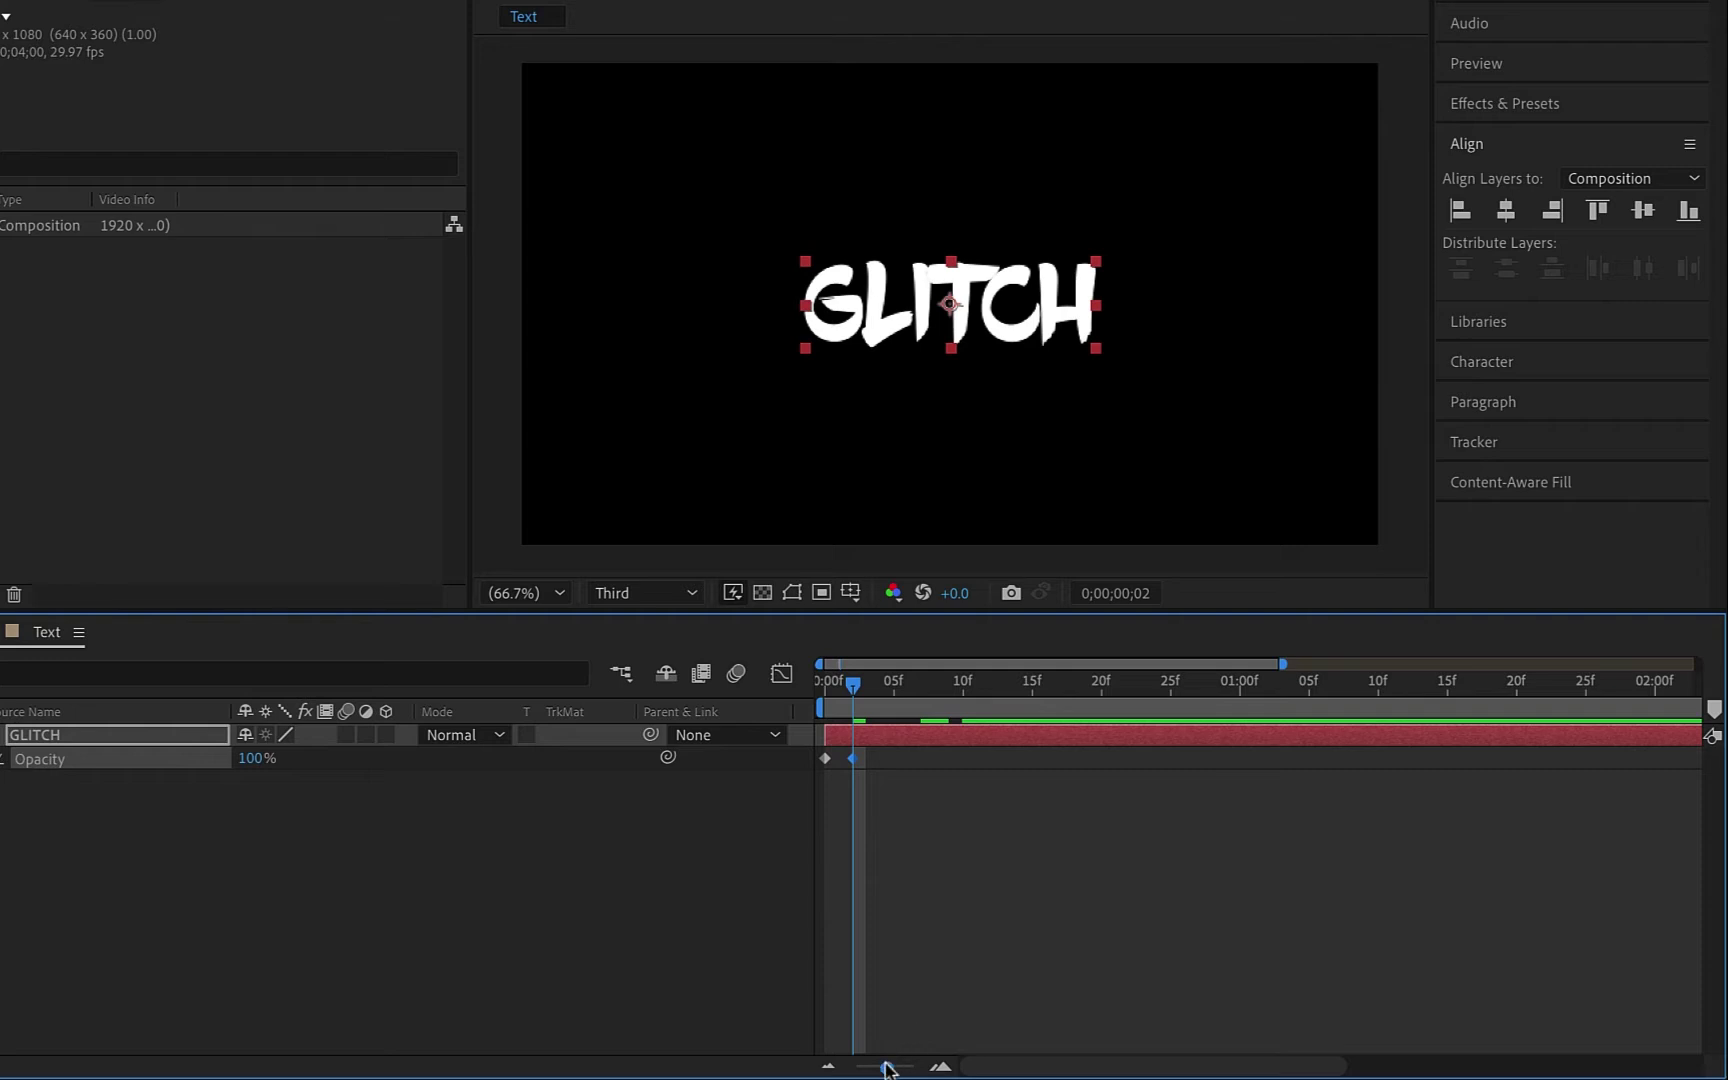
Add an Opacity keyframe at 0;00;03;27 that holds the current opacity of the GLITCH layer
left_click_drag(885, 1068, 832, 1072)
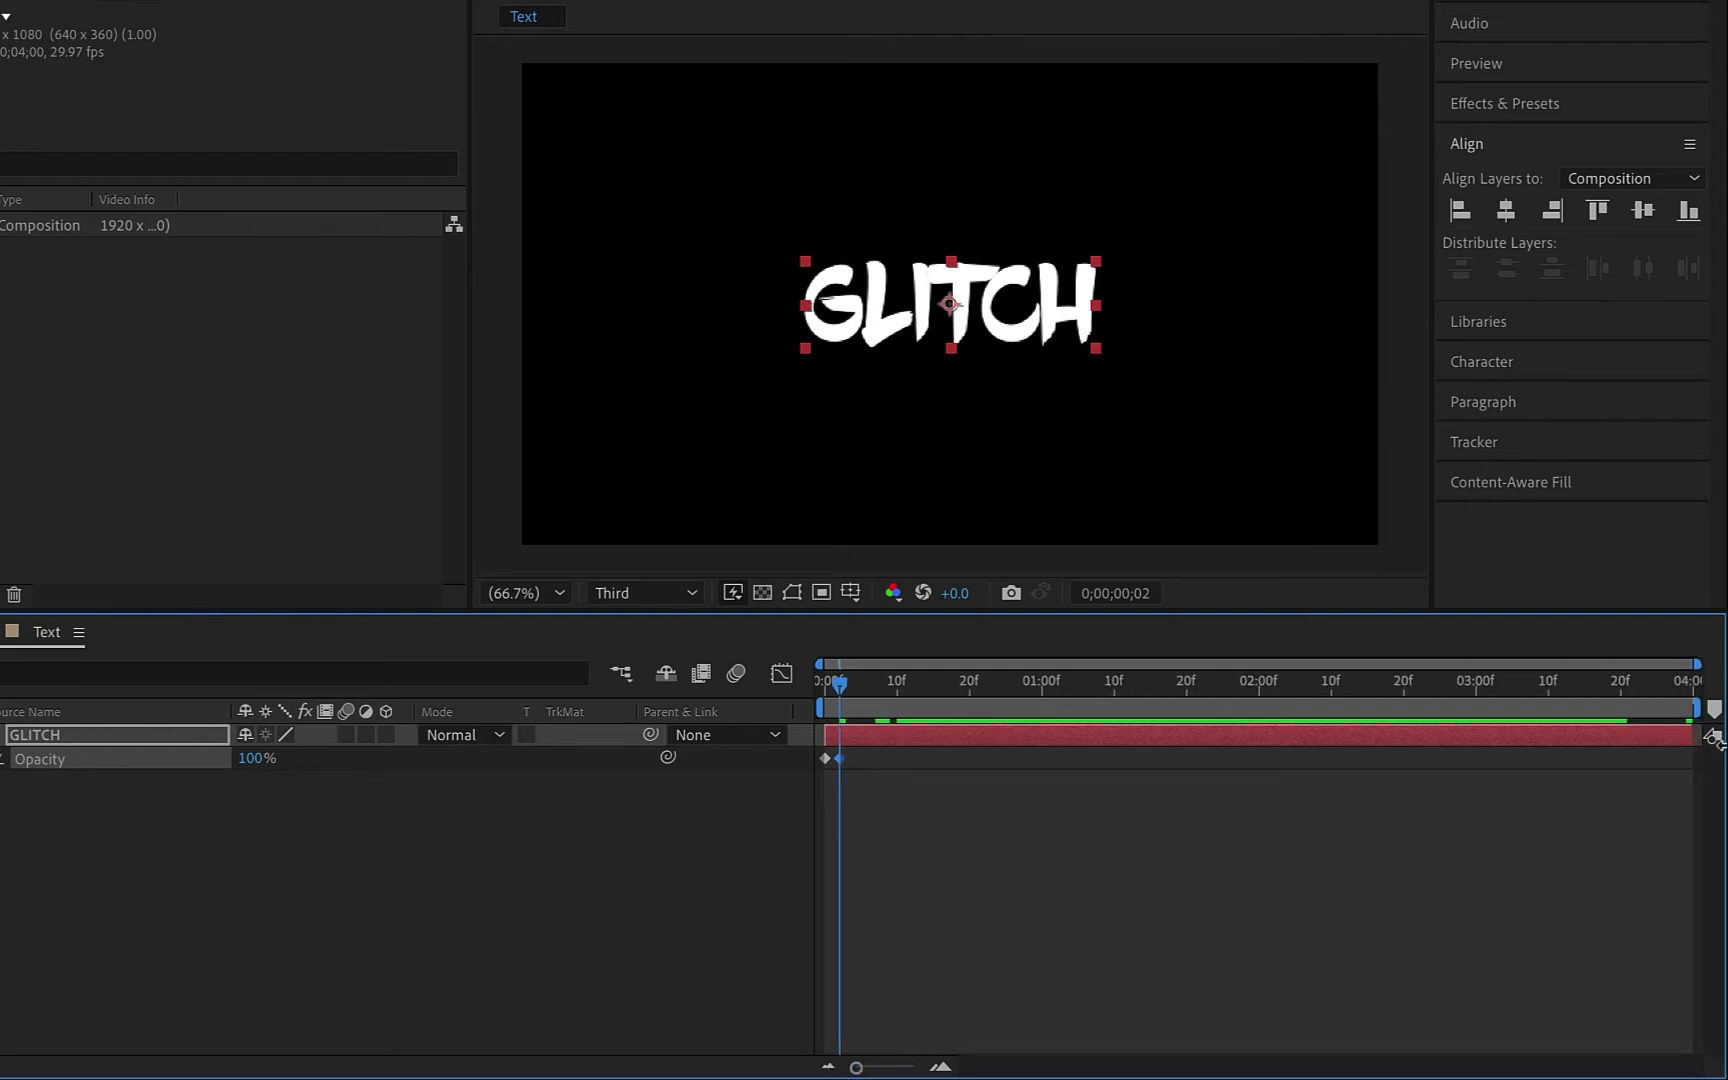
left_click(1667, 688)
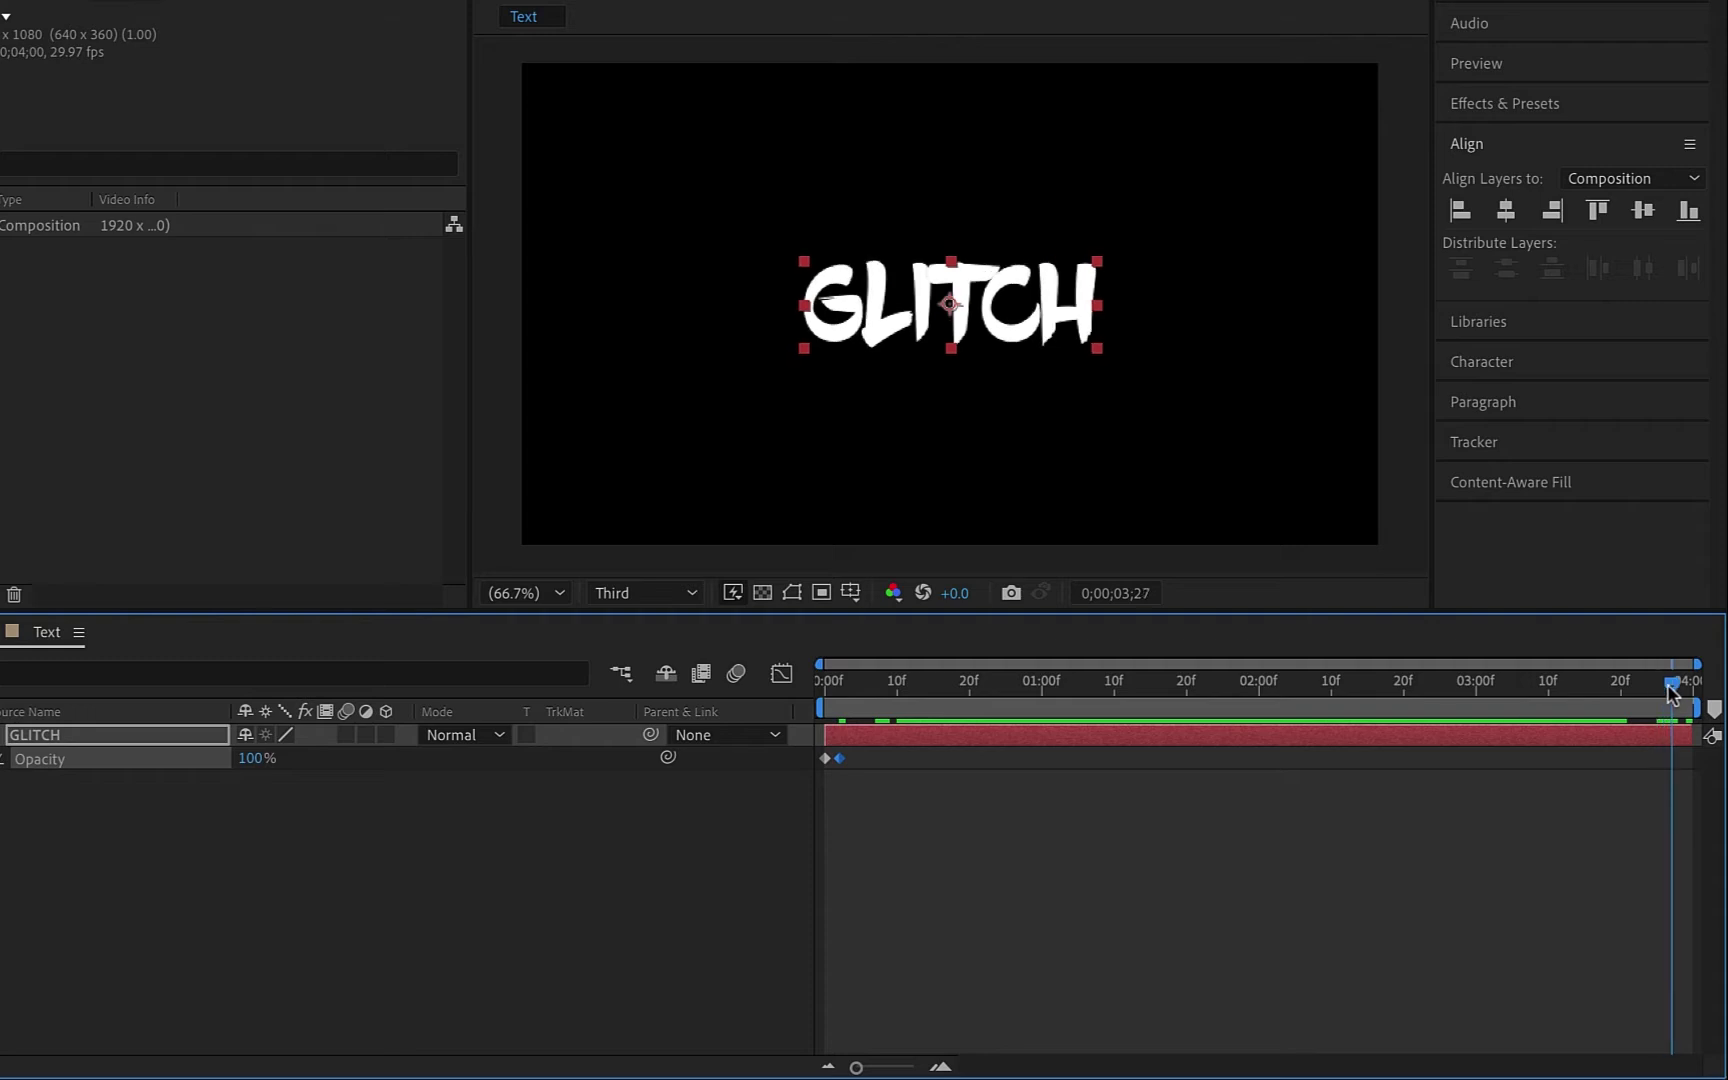
left_click_drag(1672, 692, 1666, 688)
left_click(1500, 64)
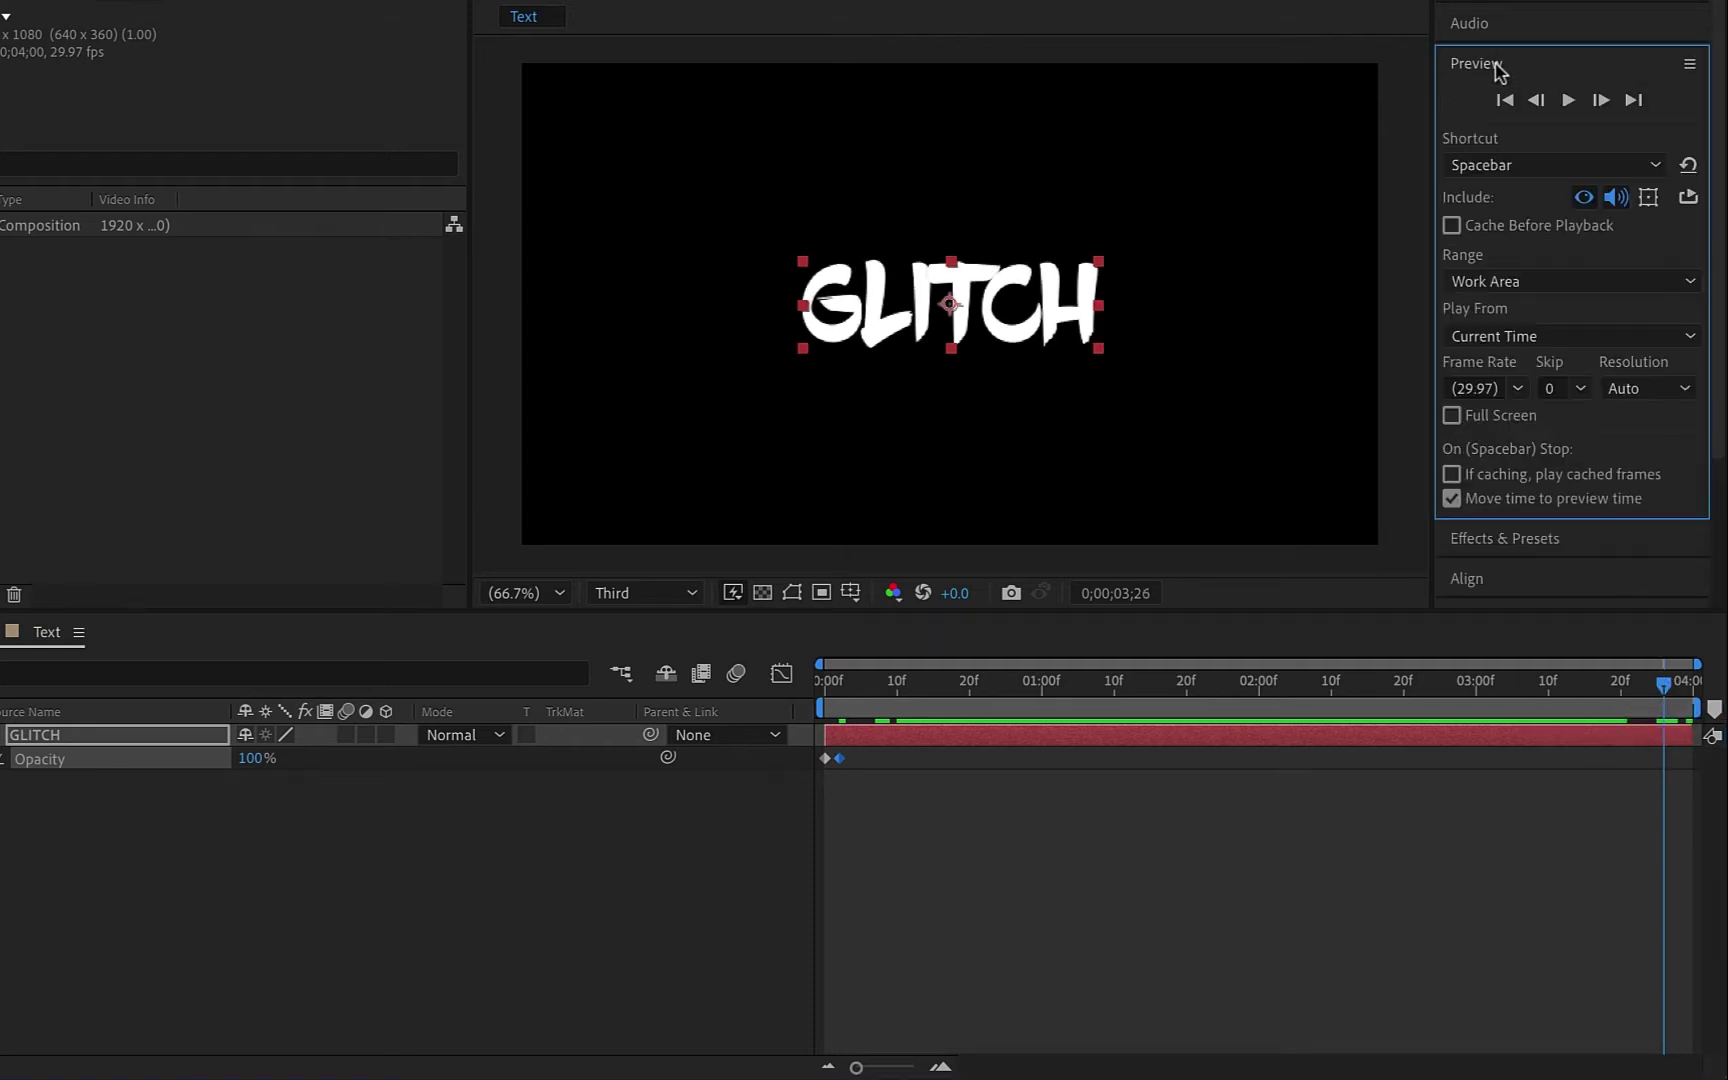
left_click(1537, 101)
left_click(1601, 100)
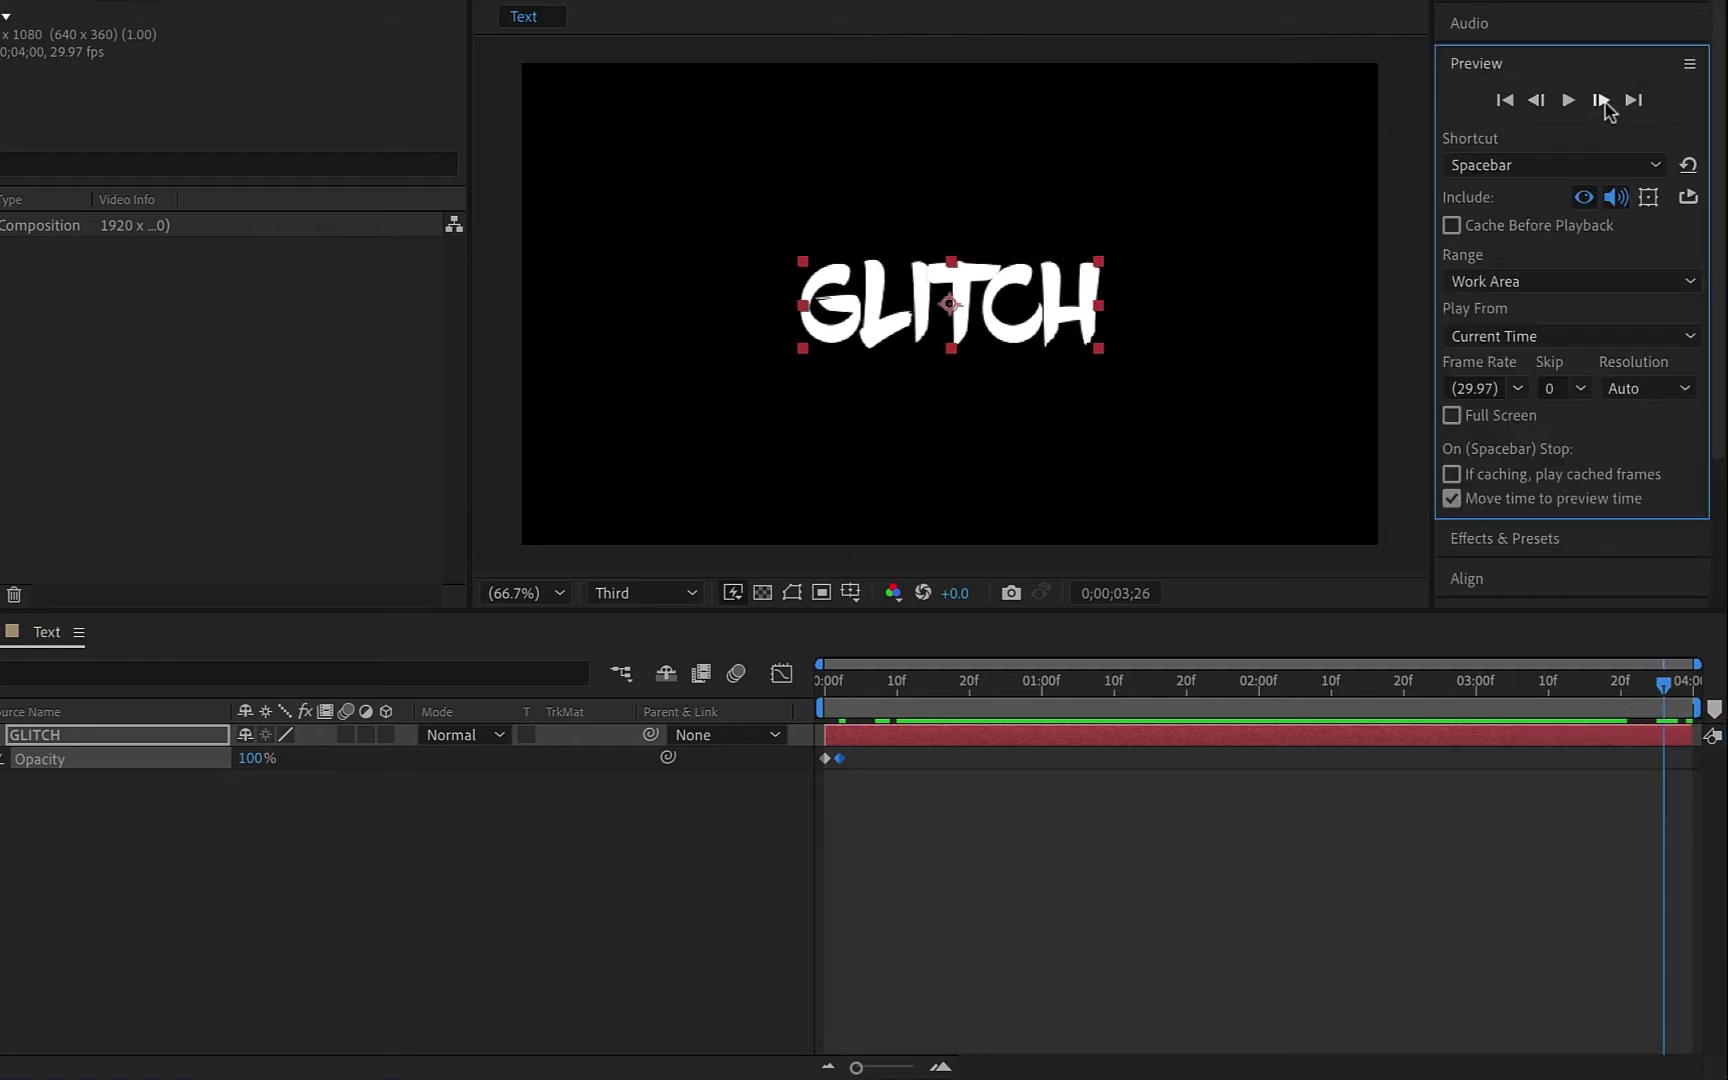
left_click(1601, 100)
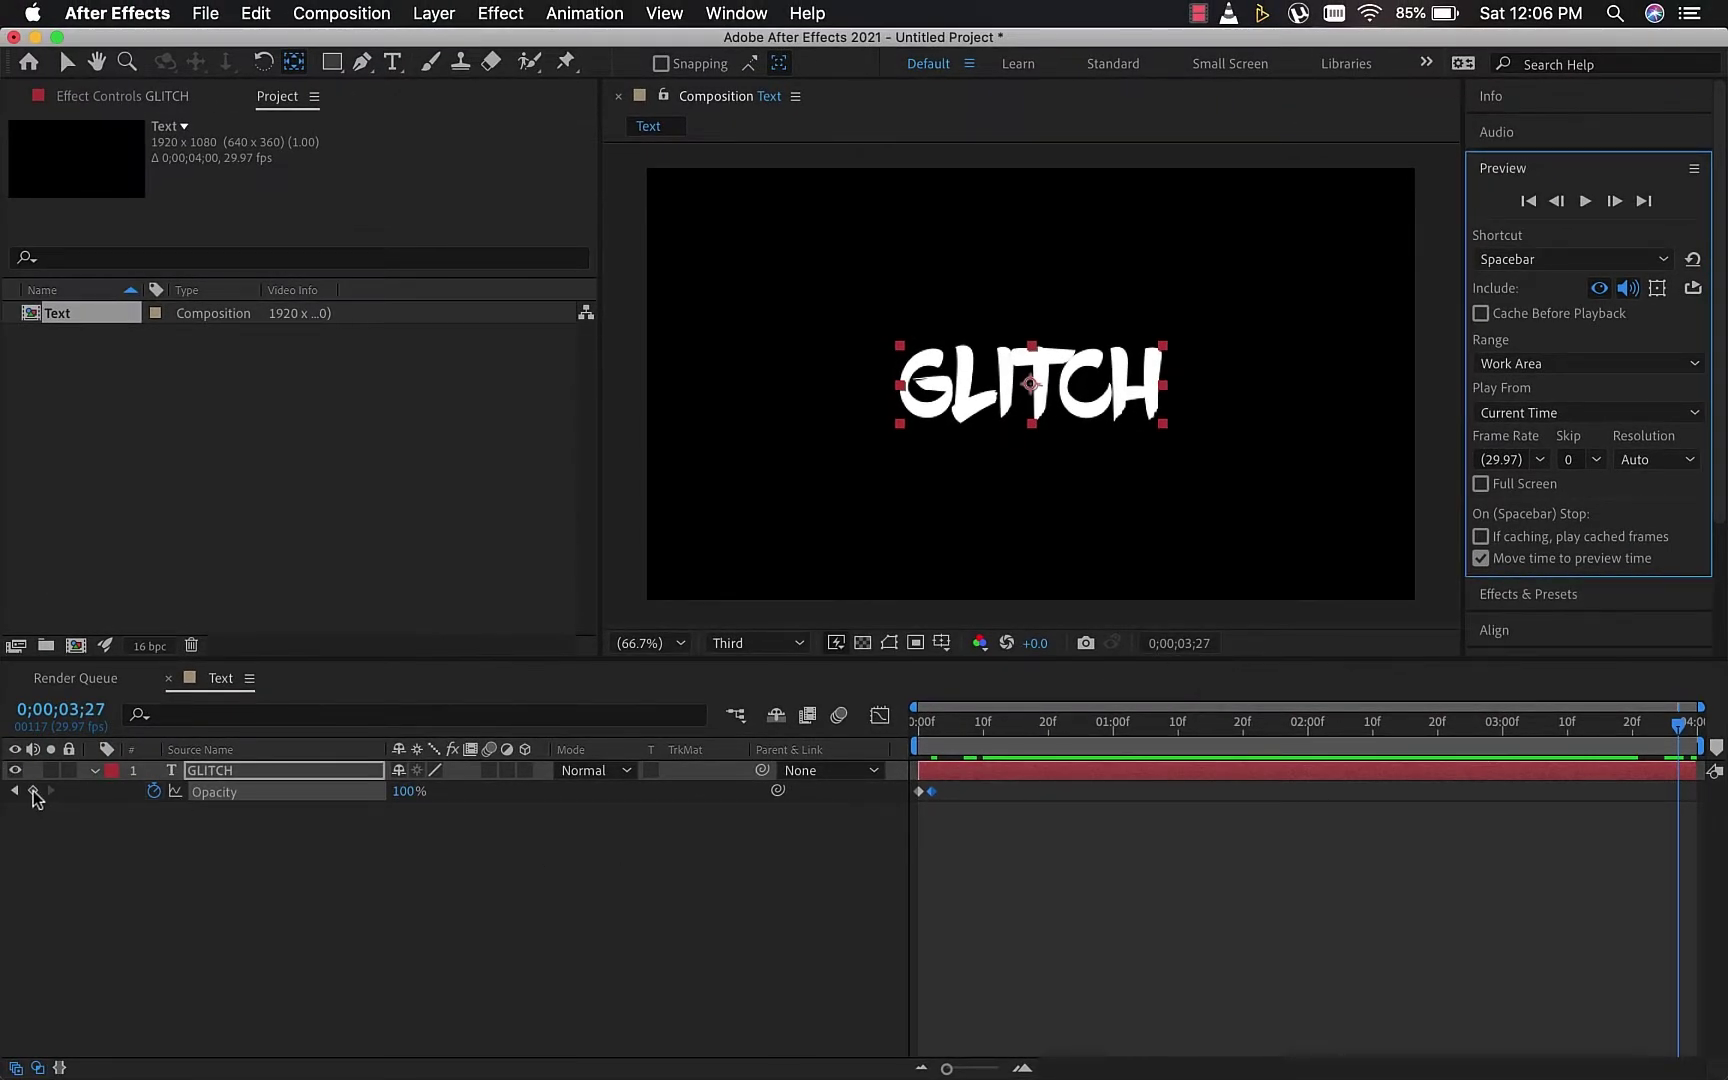
left_click(33, 791)
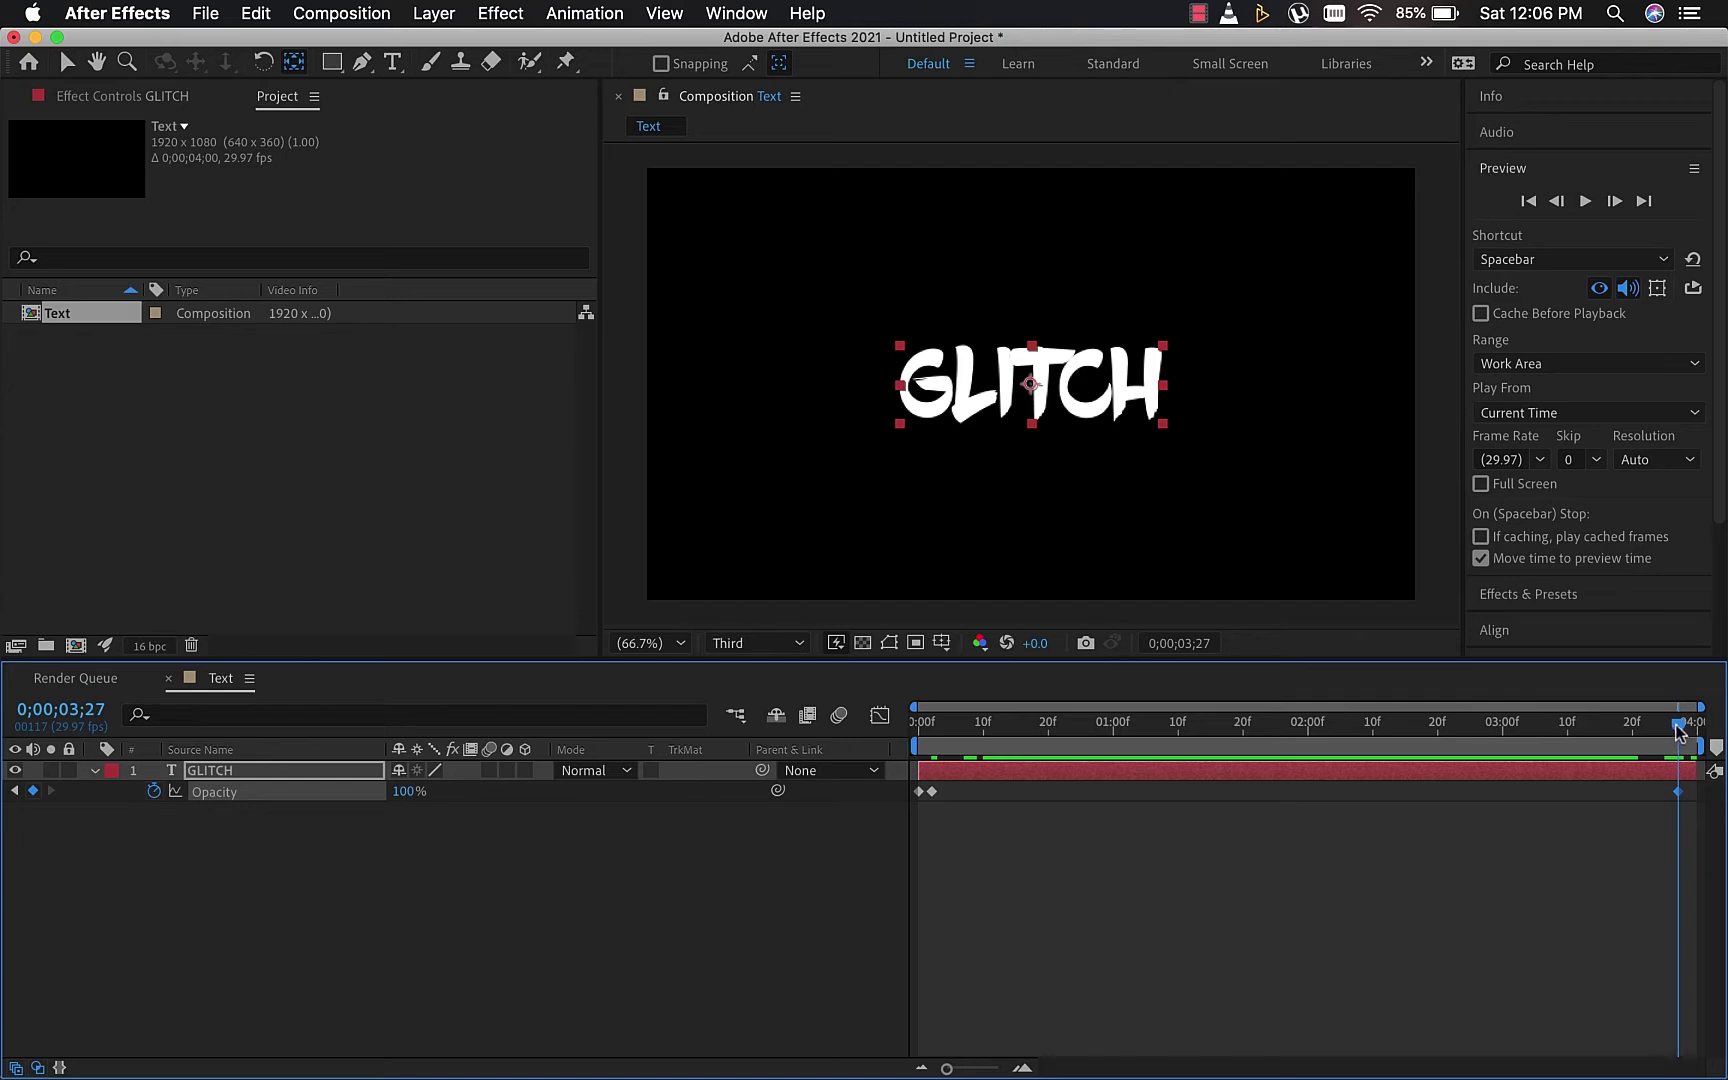
Set the GLITCH layer's Opacity to 0% at 0;00;03;29 to finish the fade-out
left_click_drag(1679, 731, 1692, 730)
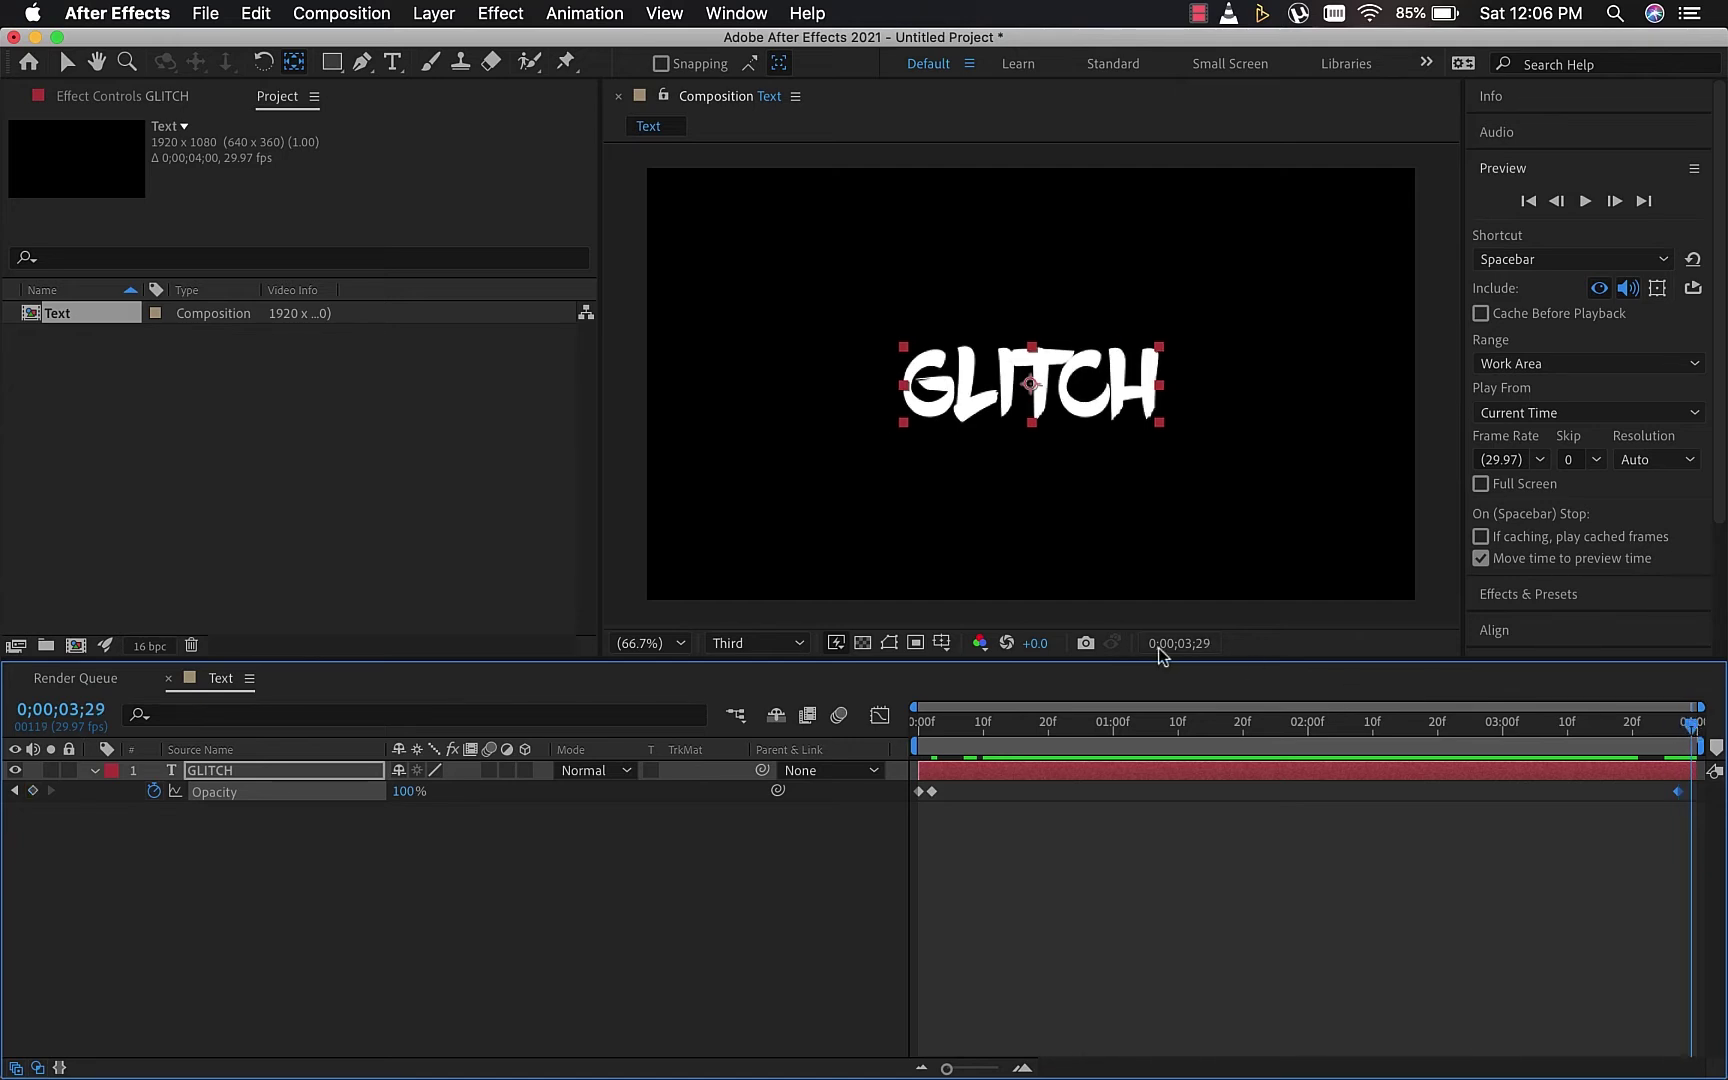
left_click(403, 791)
type("0")
key("Return")
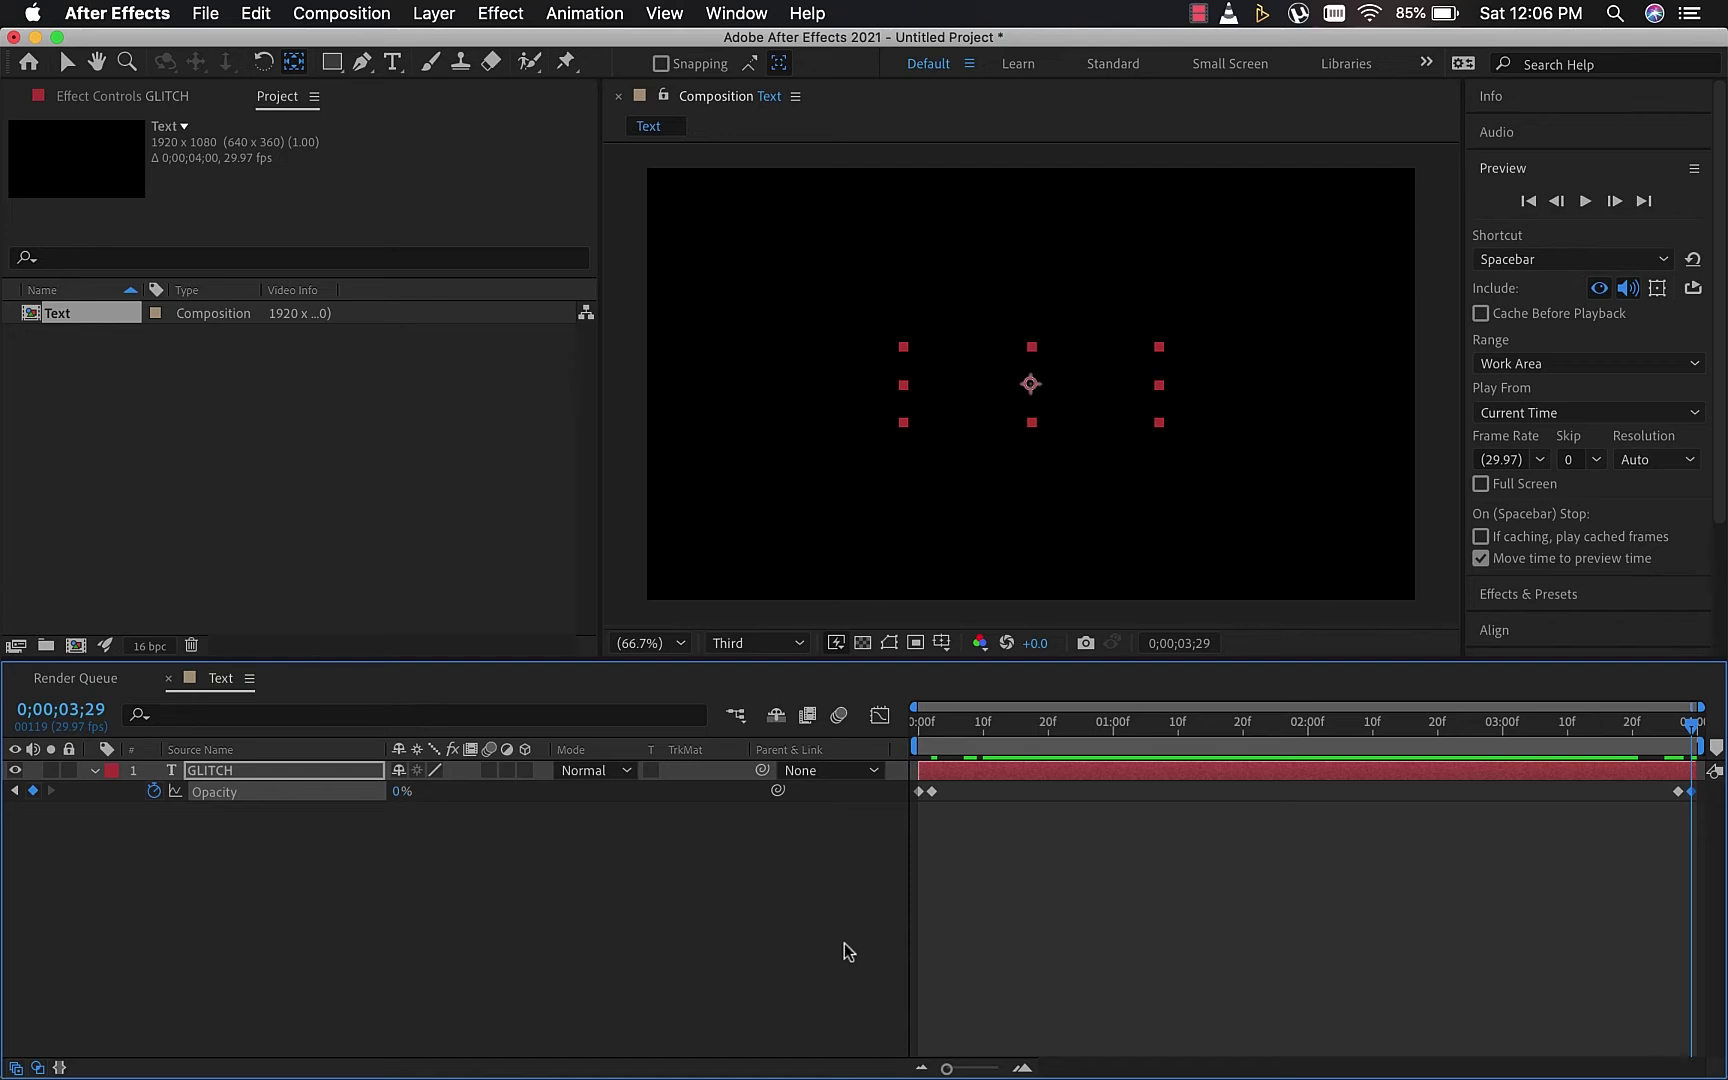
Apply Easy Ease to all Scale and Opacity keyframes of the GLITCH layer
left_click(264, 771)
key("u")
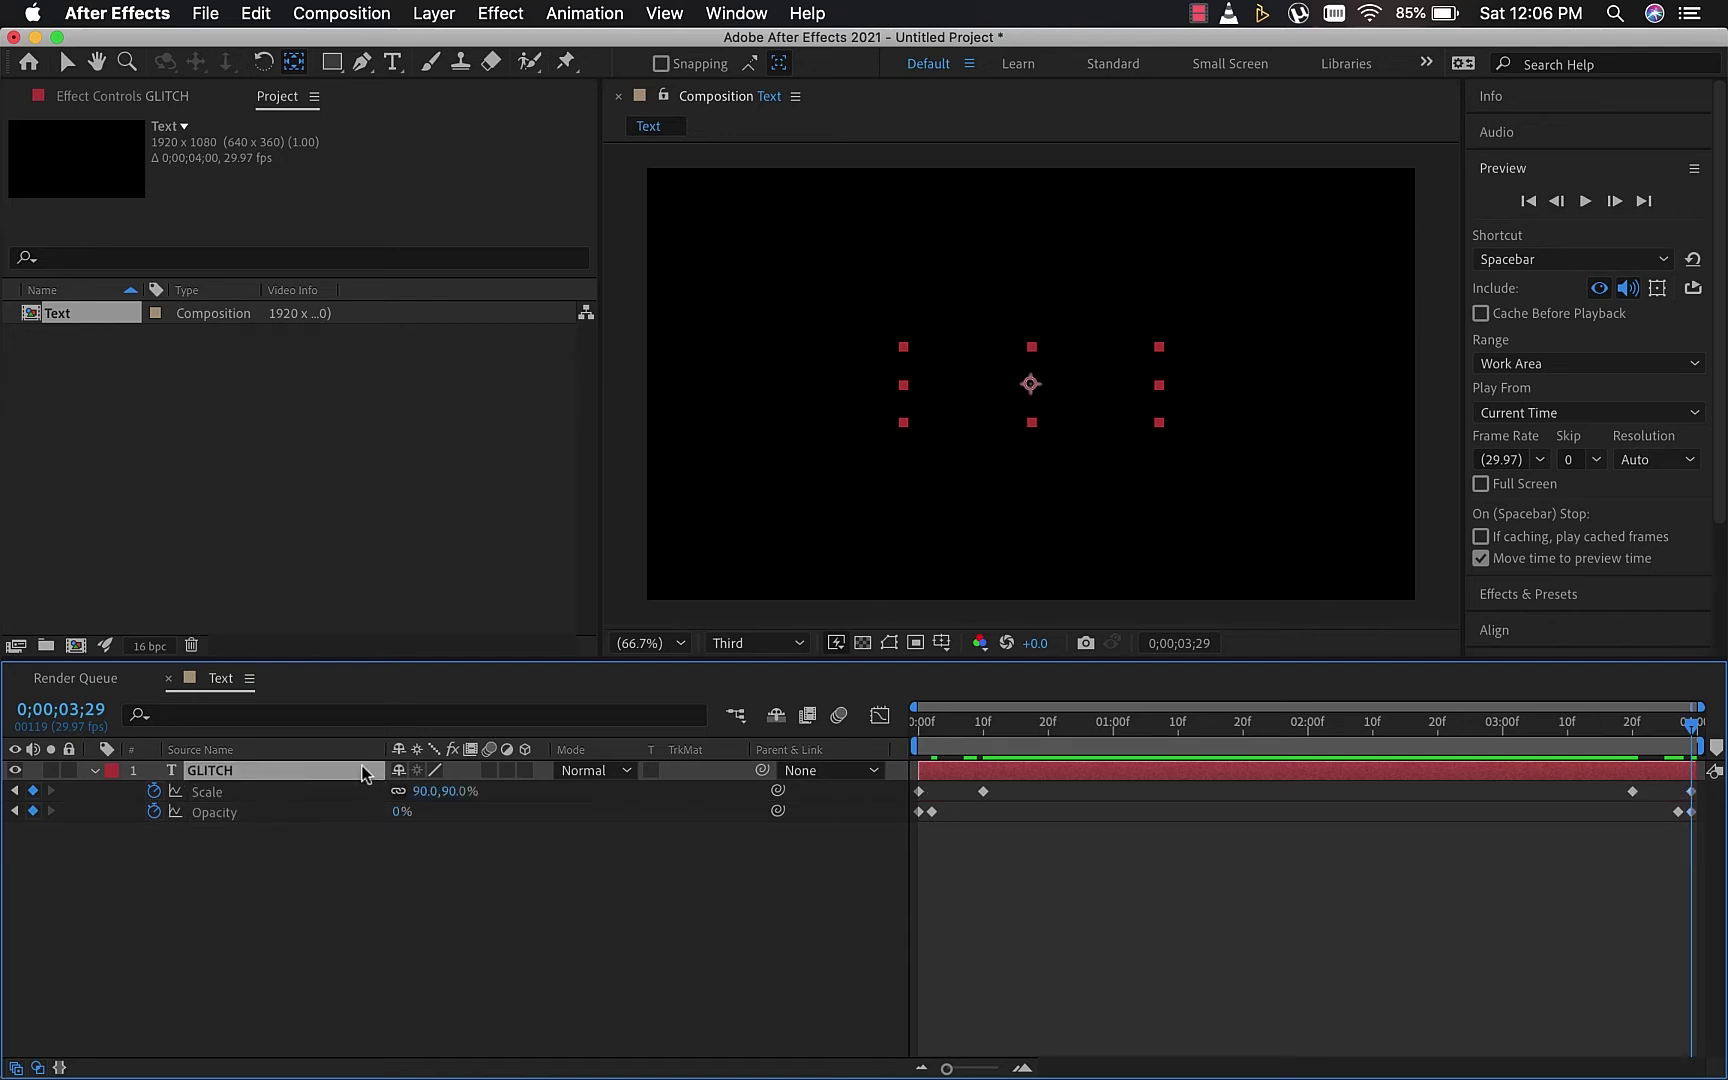
left_click_drag(1694, 843, 798, 747)
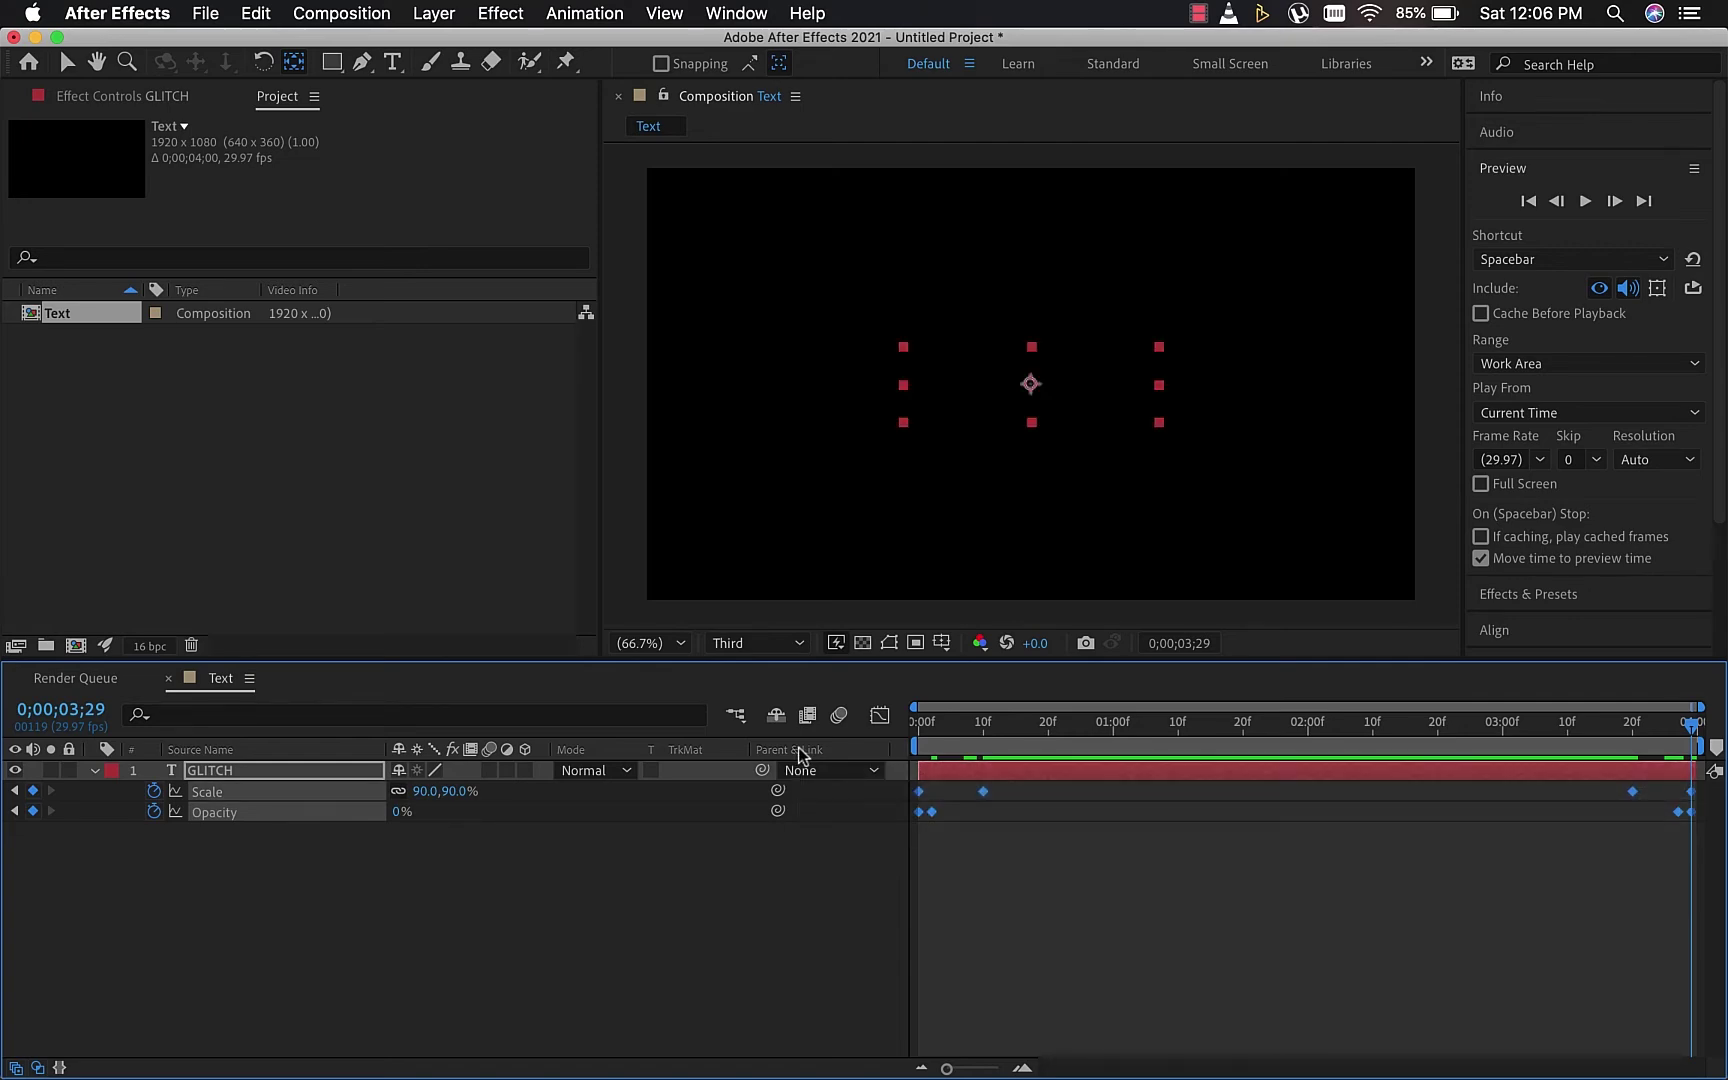
right_click(983, 791)
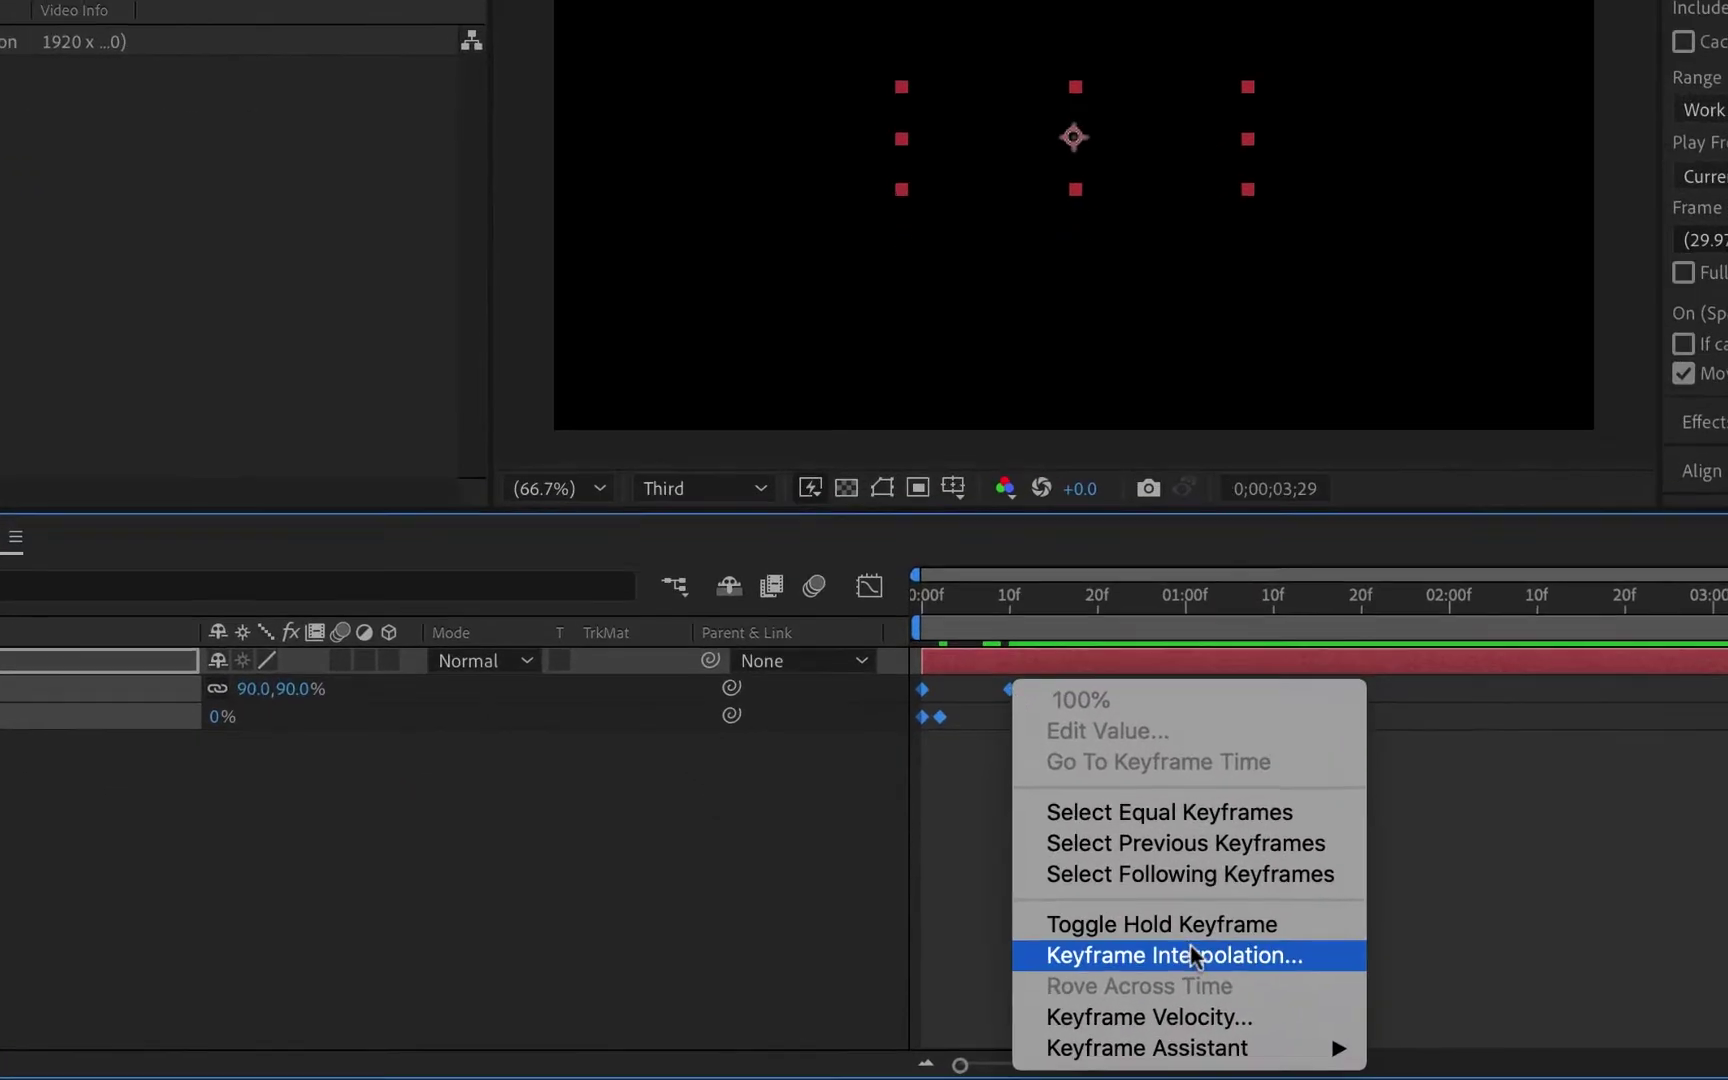
mouse_move(1150, 1053)
left_click(1485, 880)
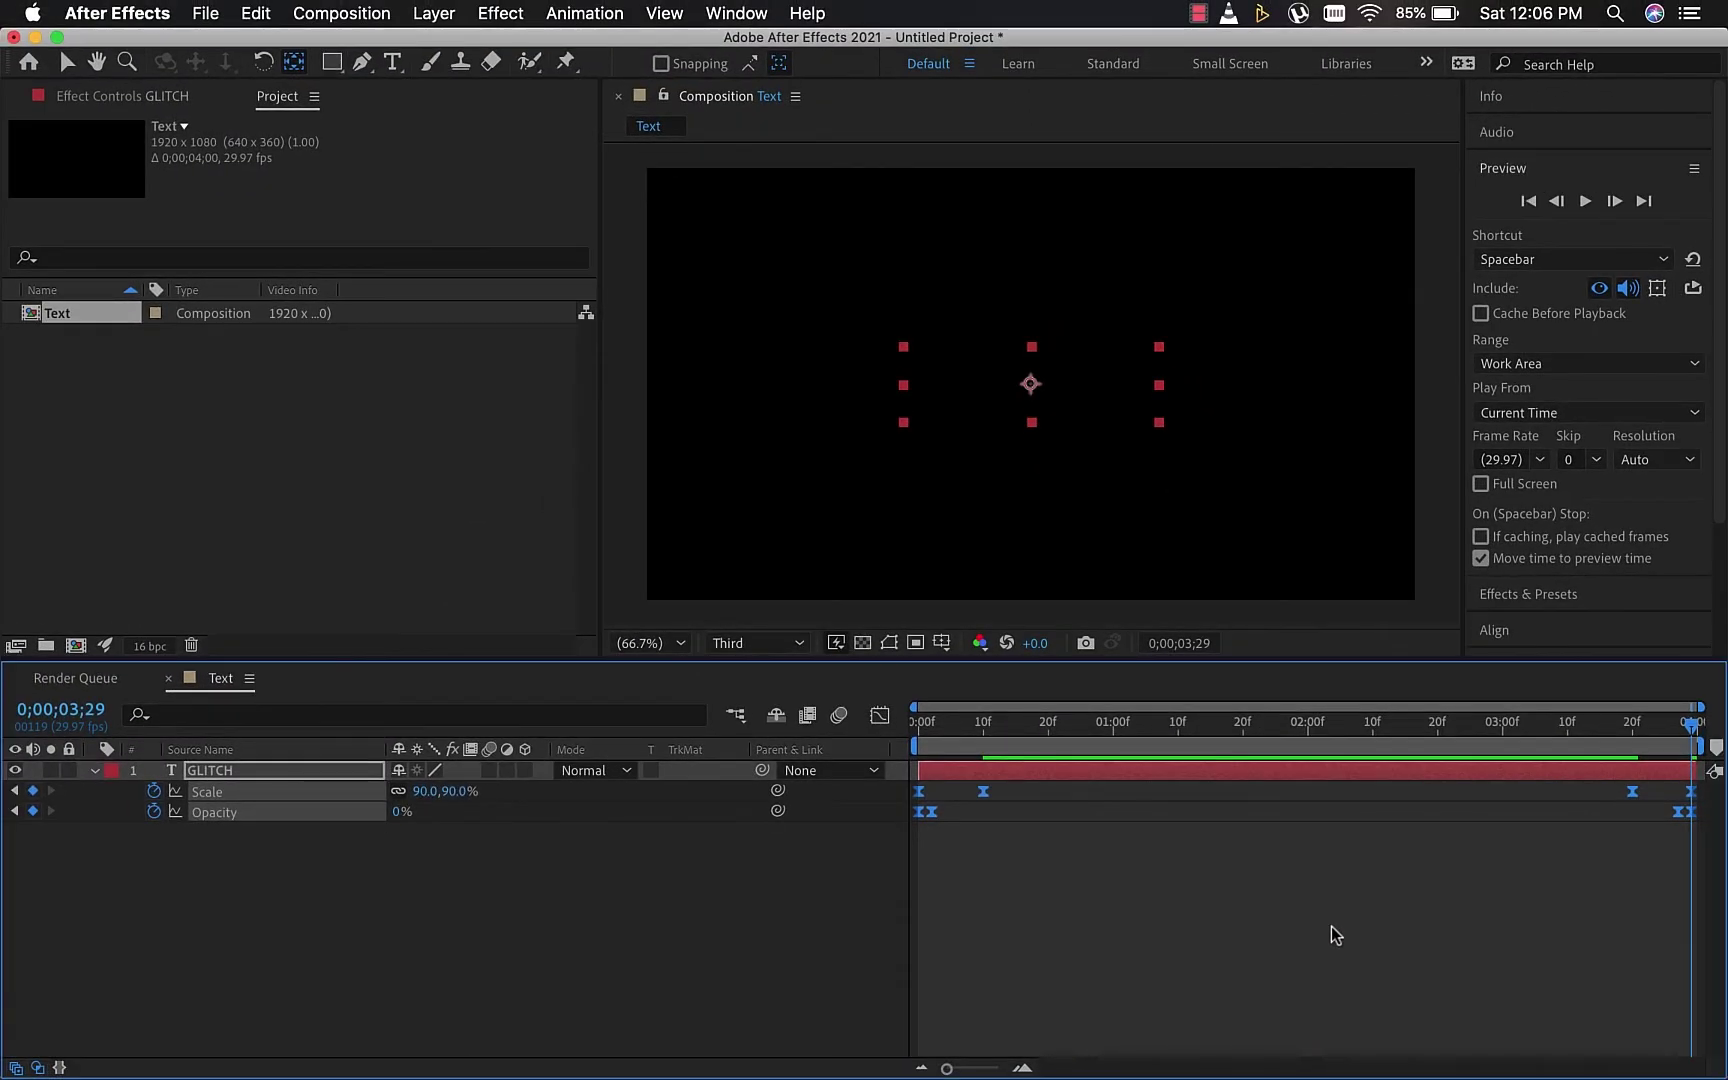
left_click(826, 932)
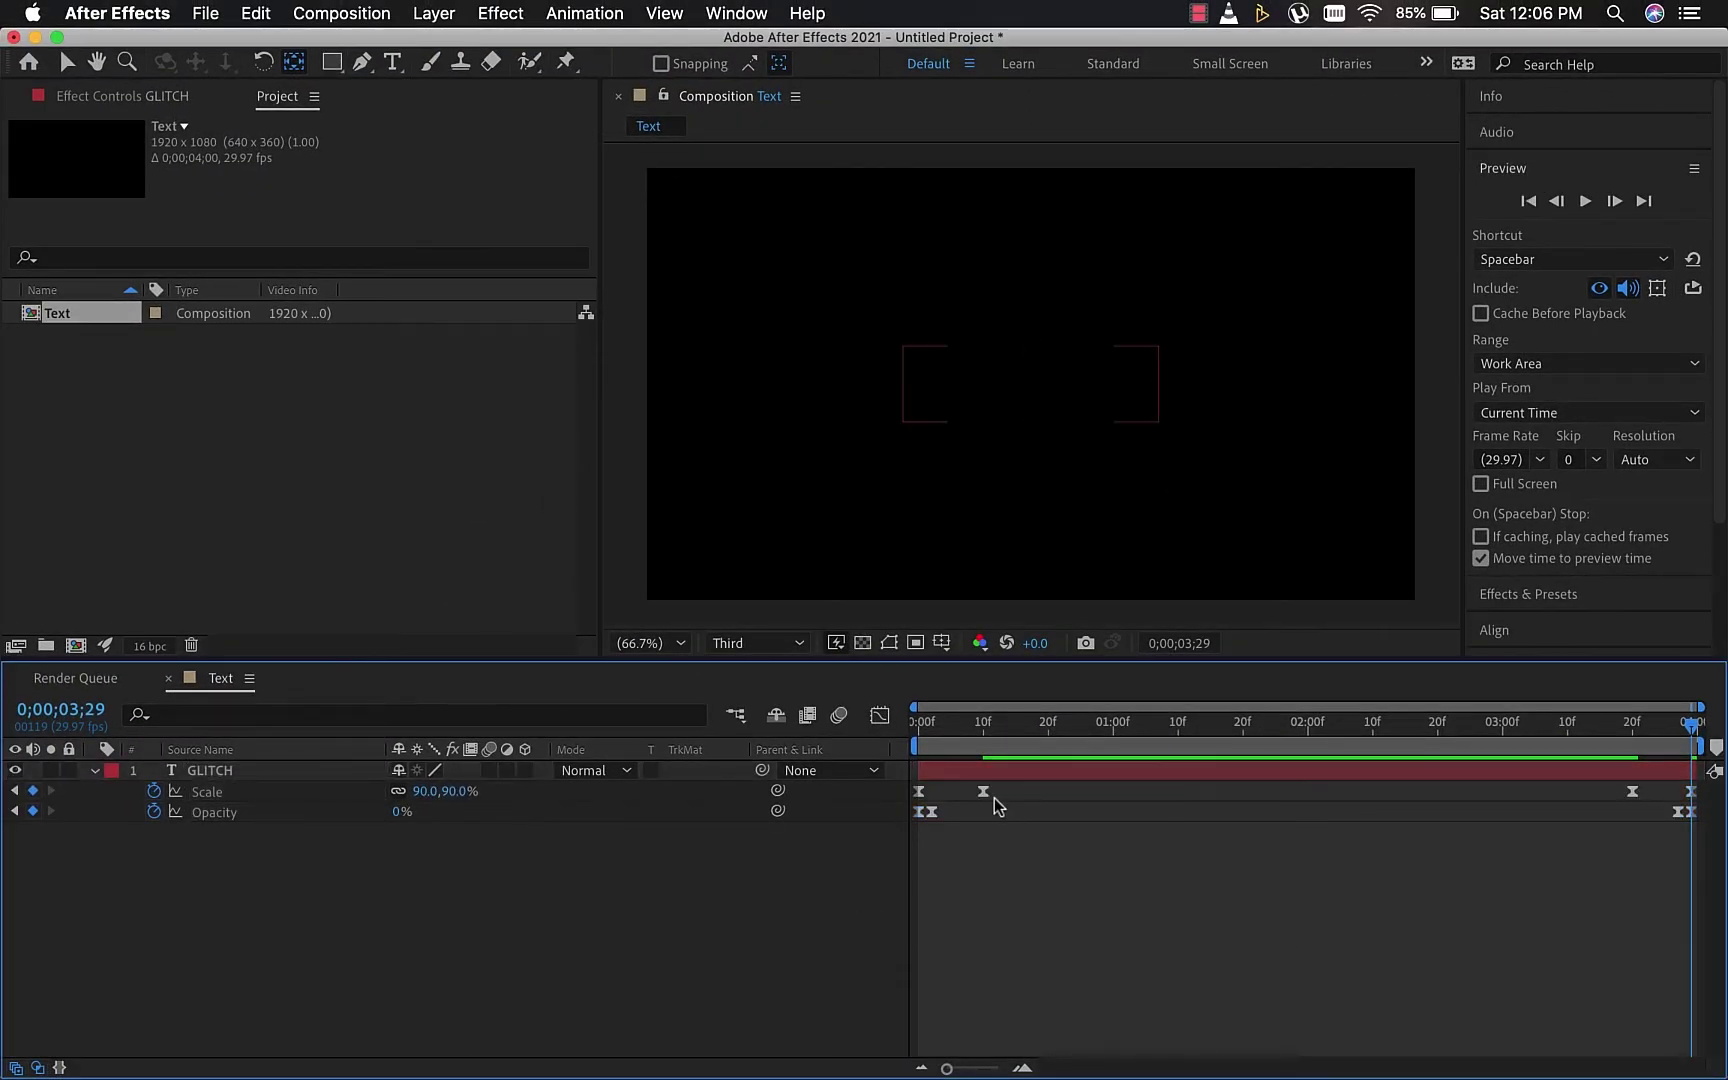
Reshape the speed graph between the first two Scale keyframes by lengthening the first keyframe's outgoing handle, so the speed peaks just before frame 10
left_click_drag(1000, 792, 908, 817)
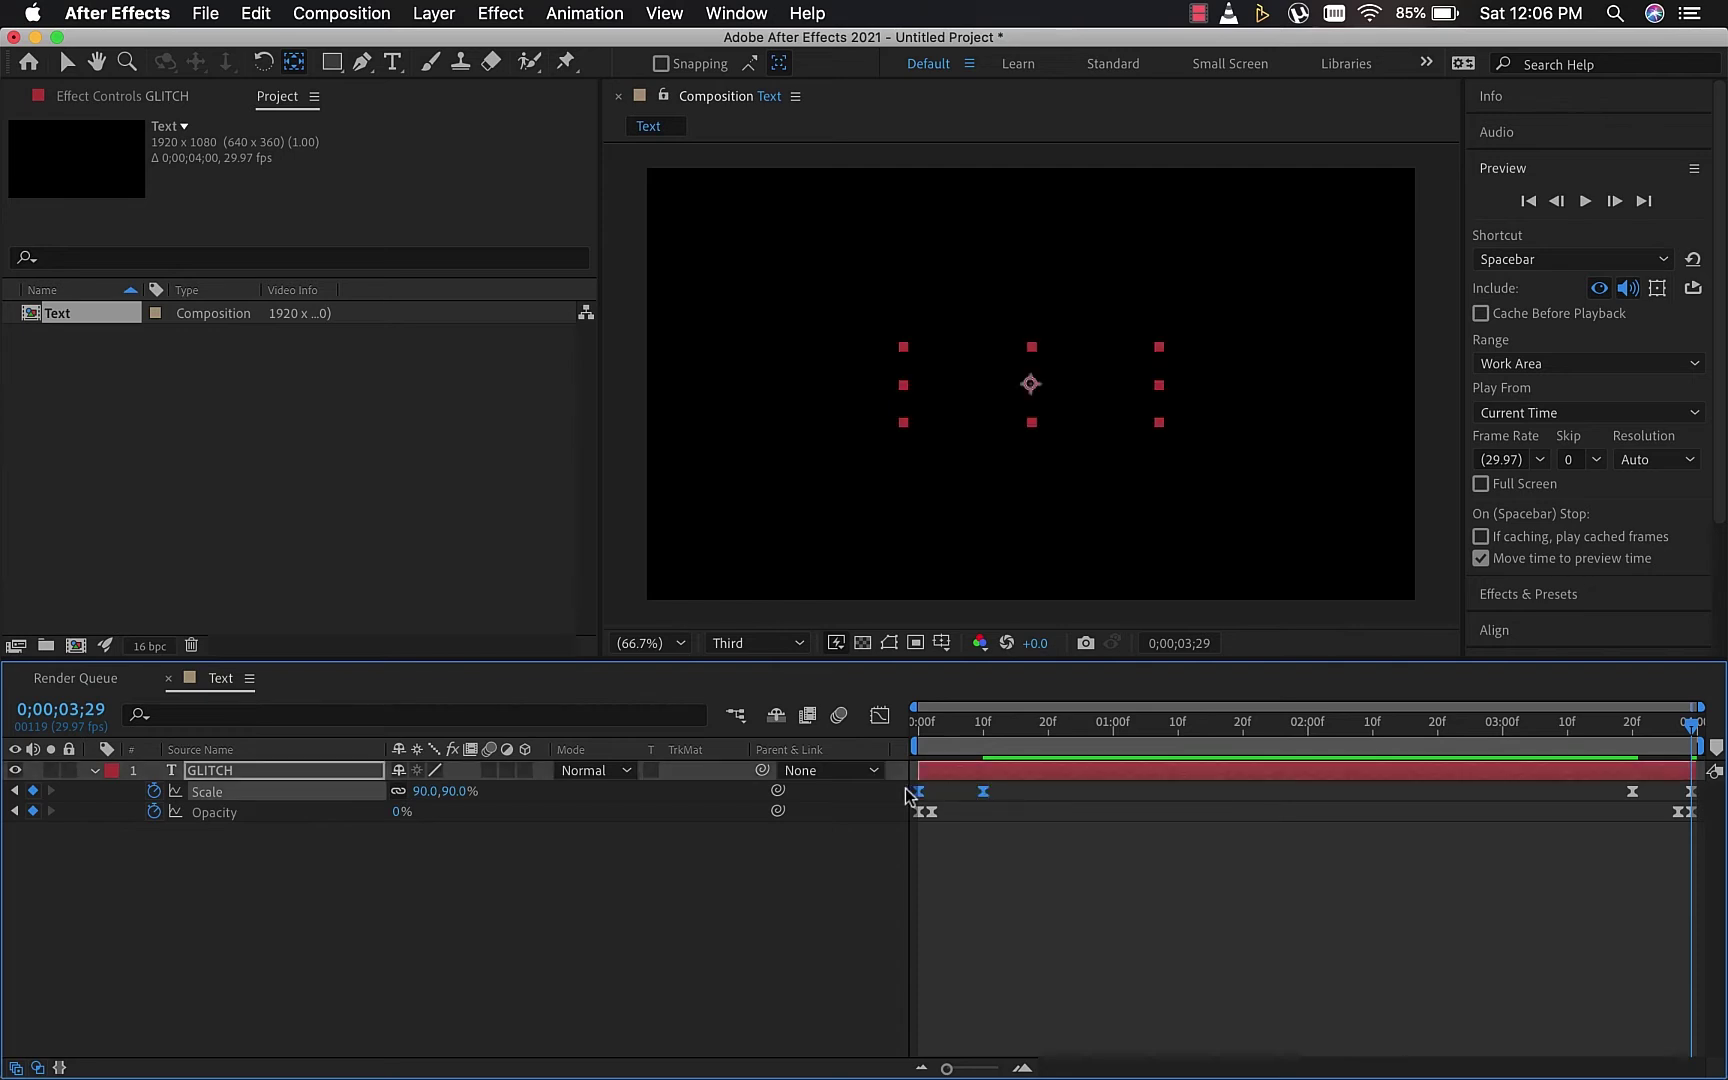
left_click(880, 715)
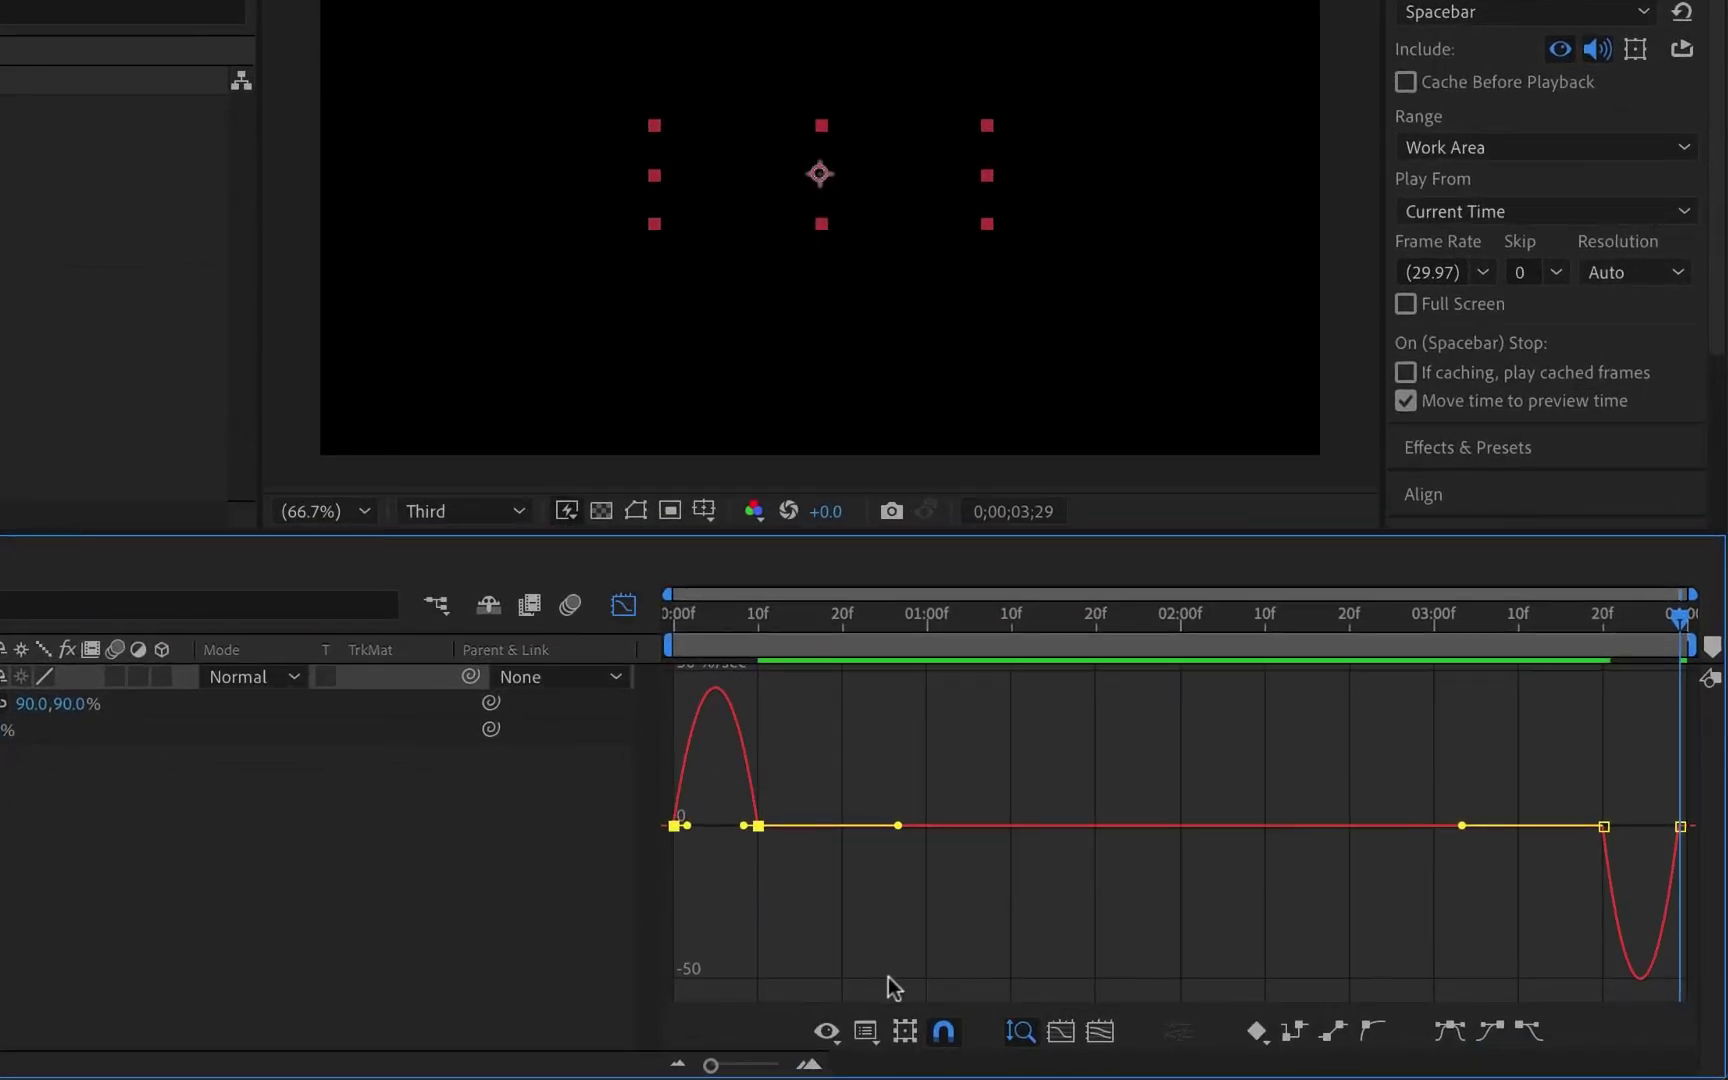
left_click(866, 1032)
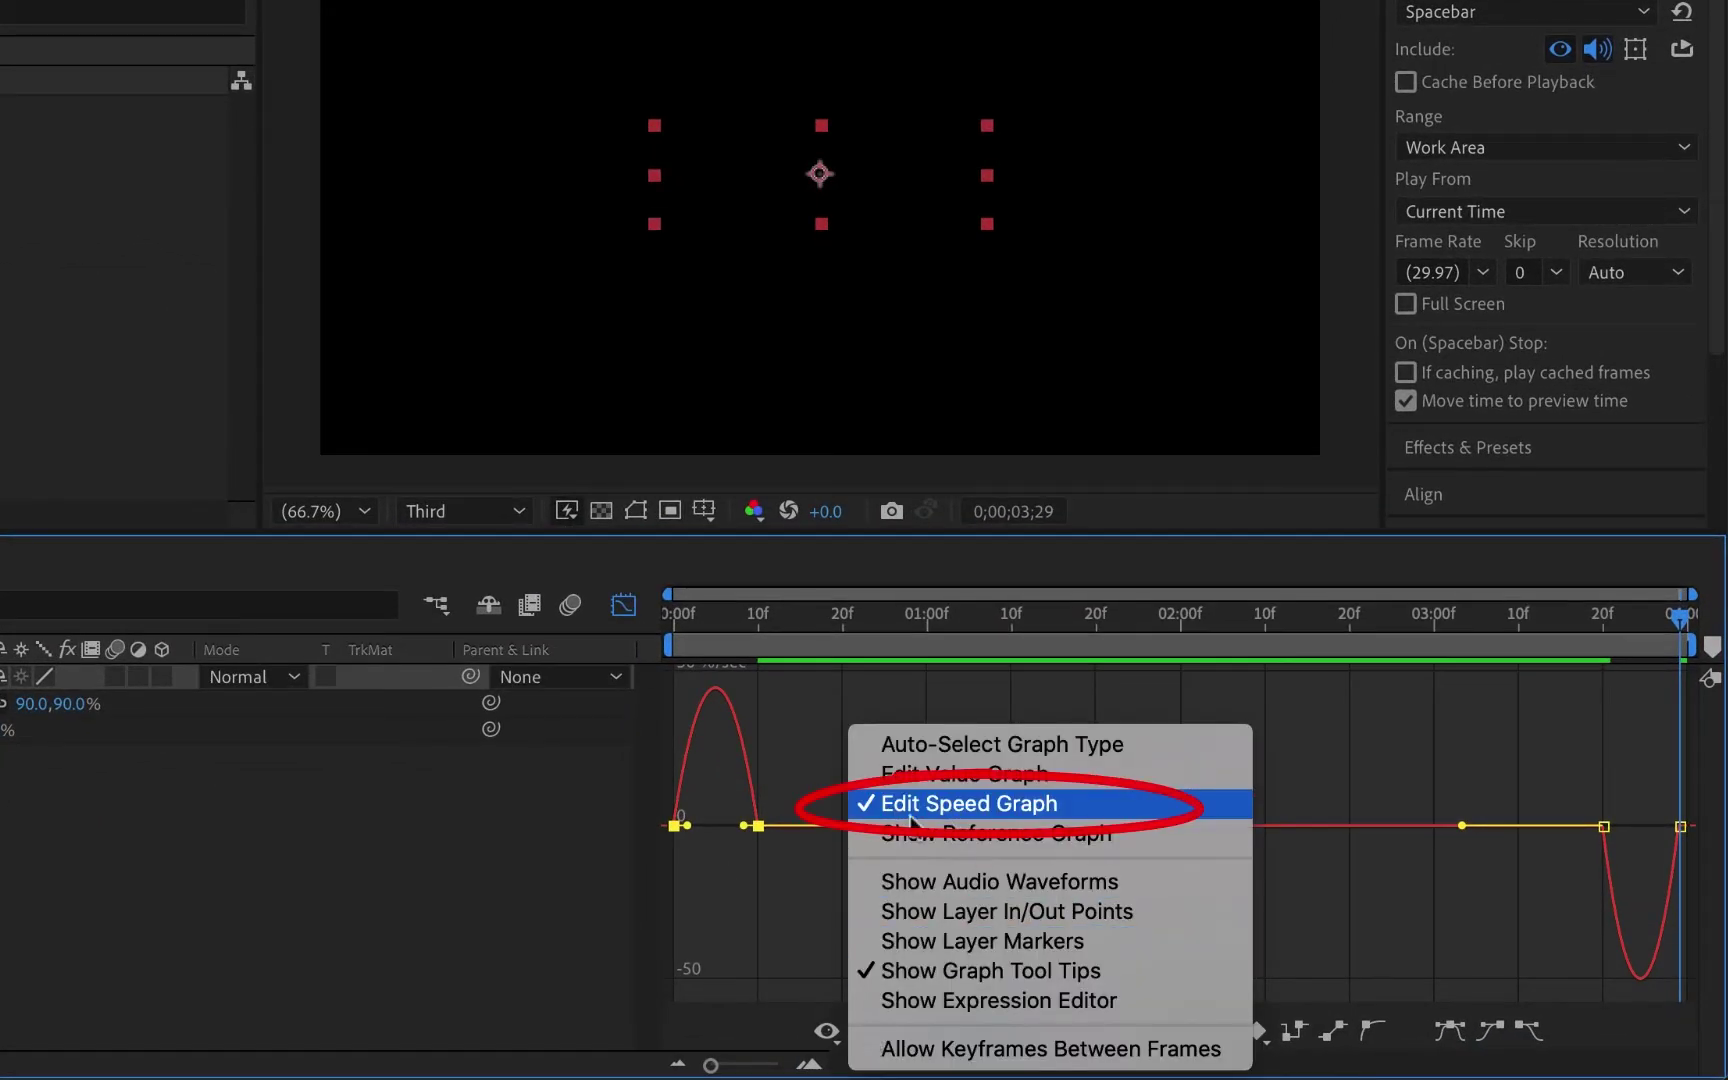
left_click(587, 880)
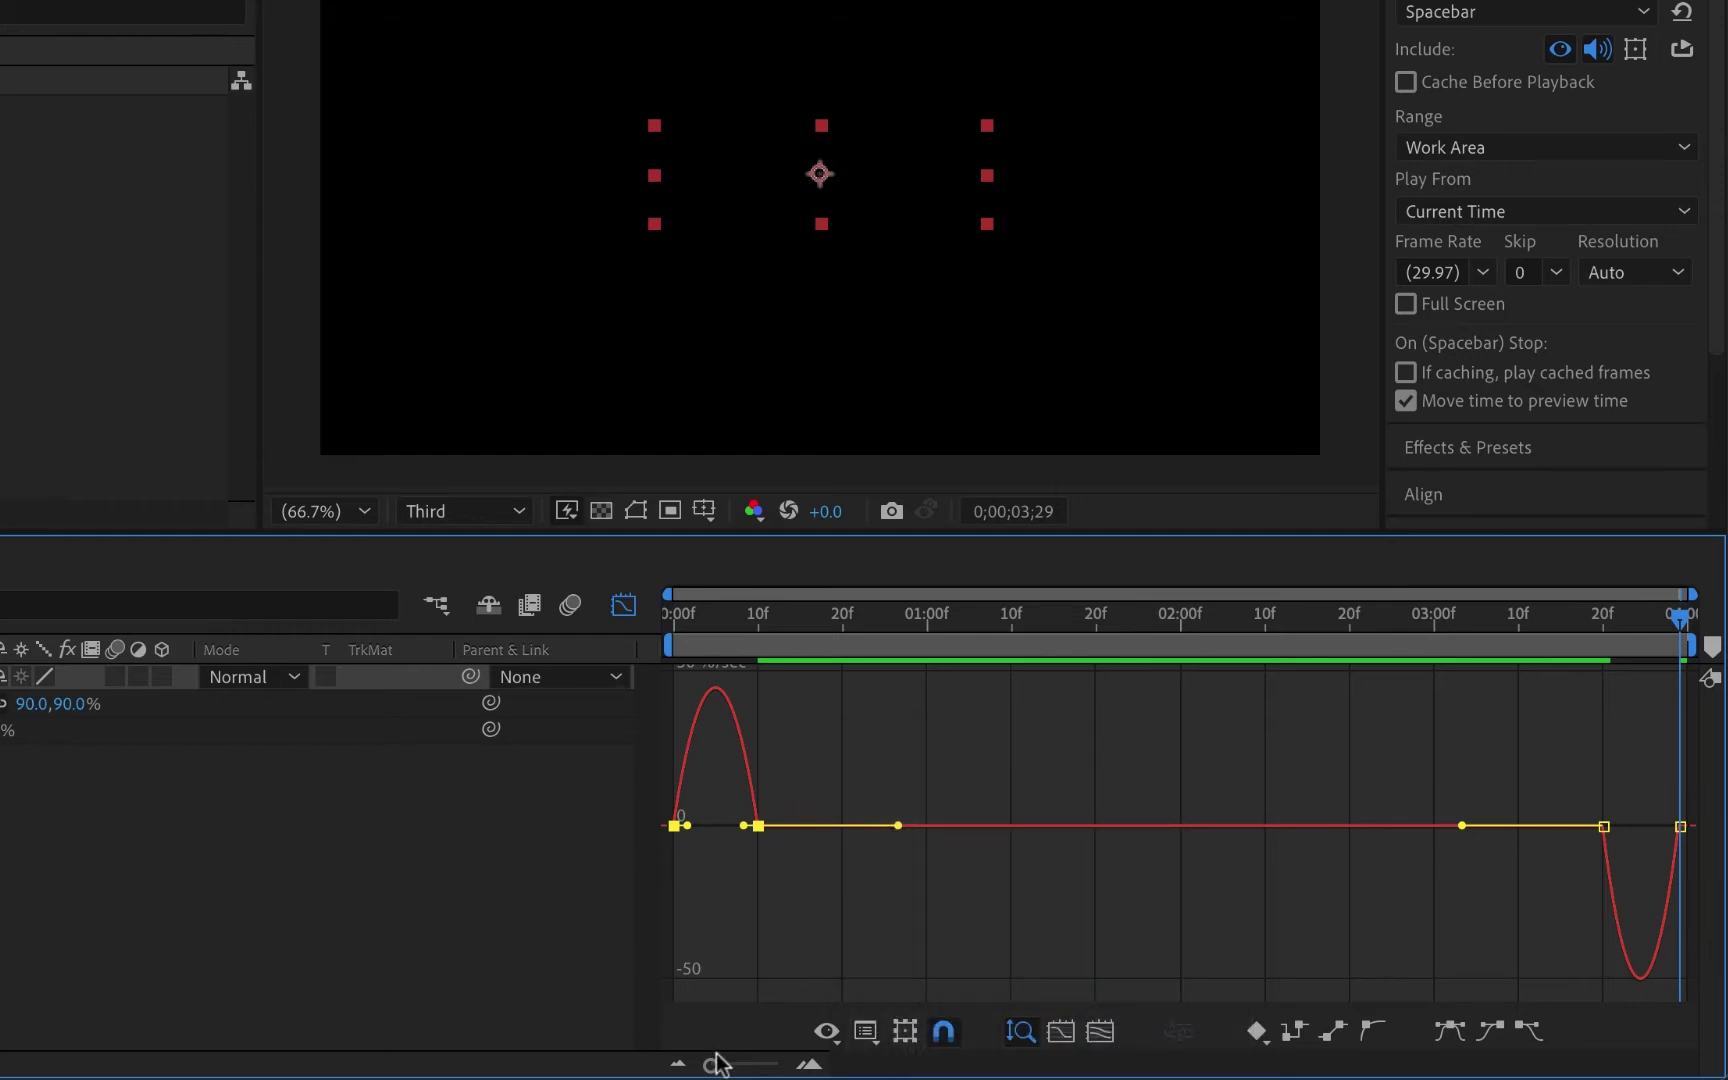
mouse_move(710, 1065)
left_mouse_down()
mouse_move(732, 1065)
mouse_move(718, 1065)
left_mouse_up()
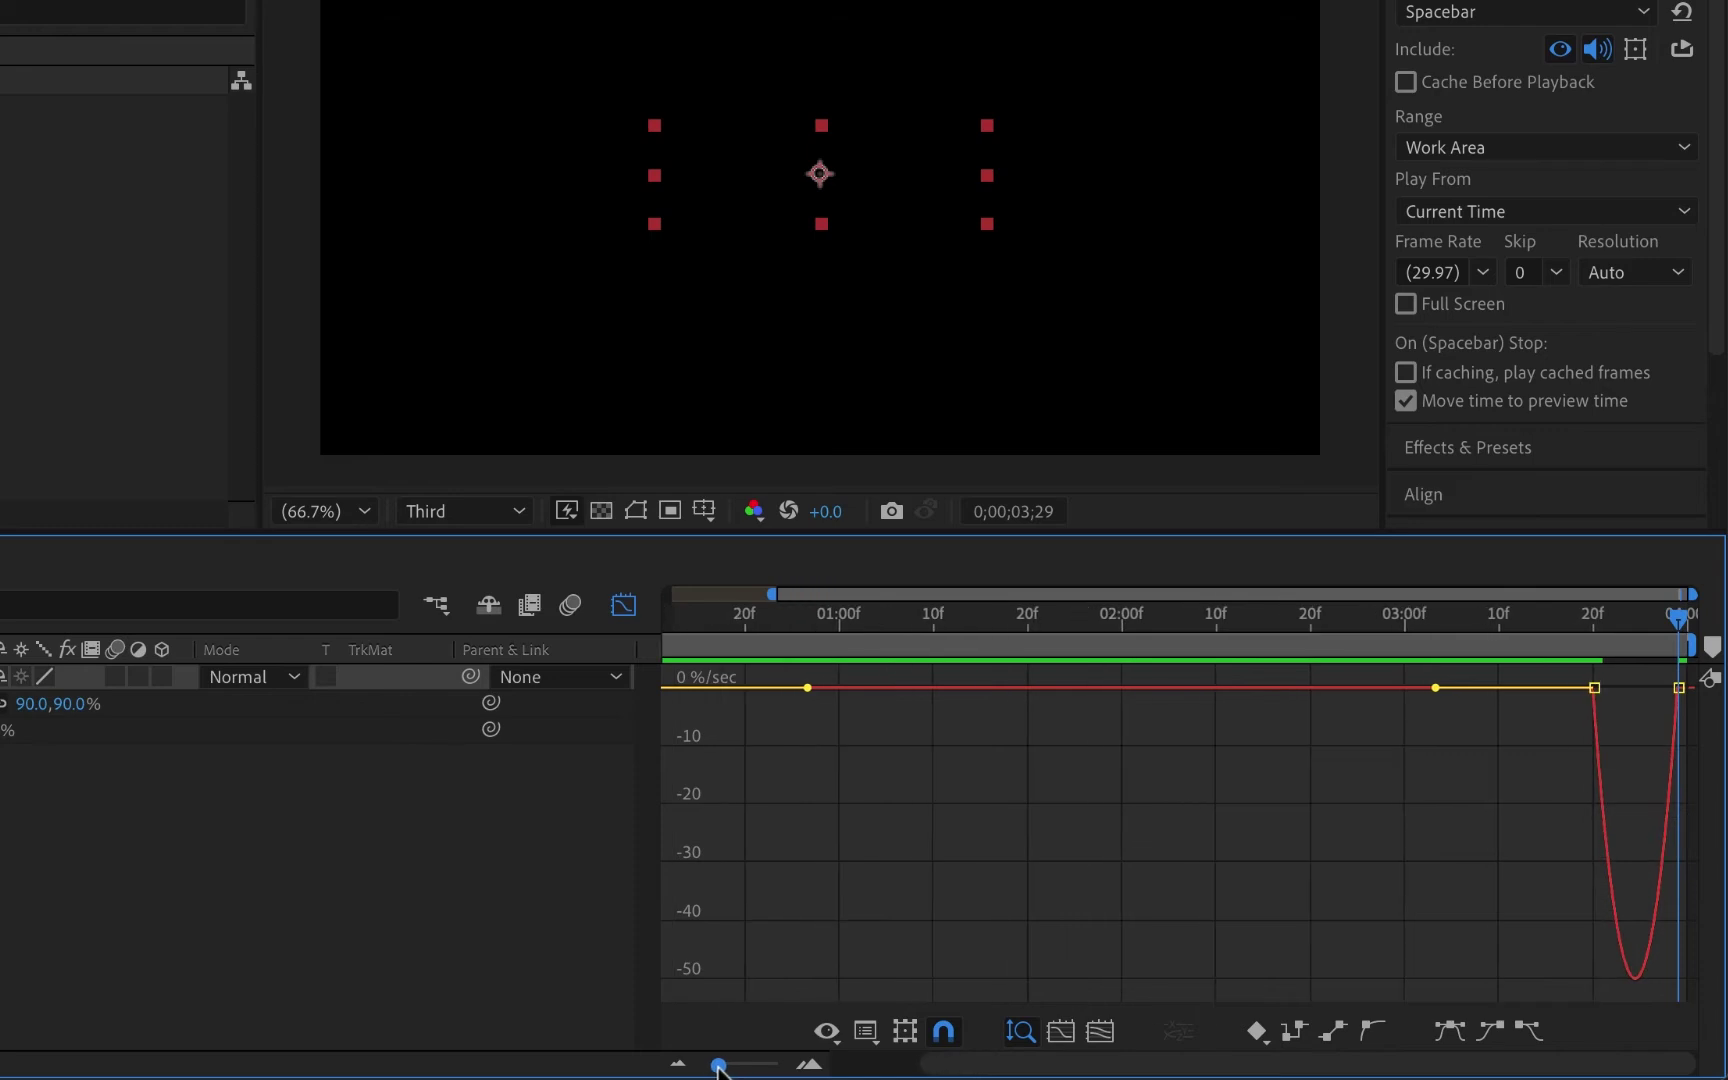
scroll(760, 845, "left", 3)
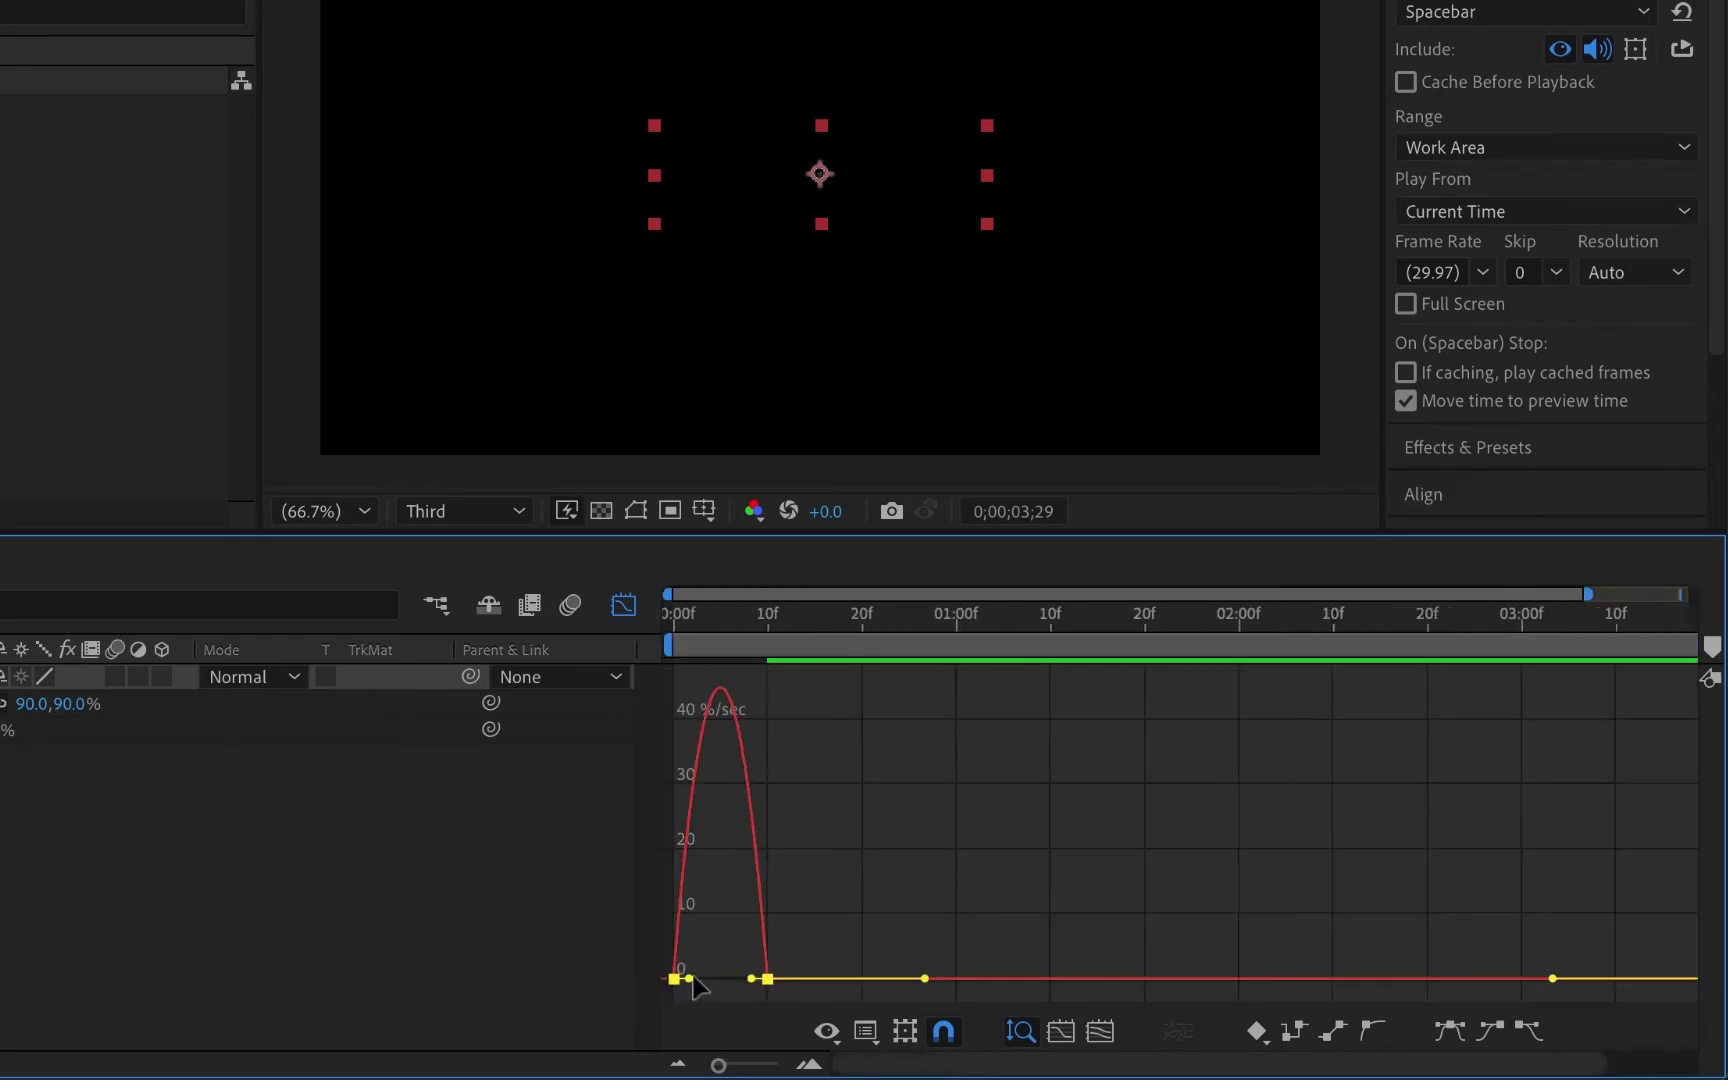
left_click_drag(689, 979, 734, 985)
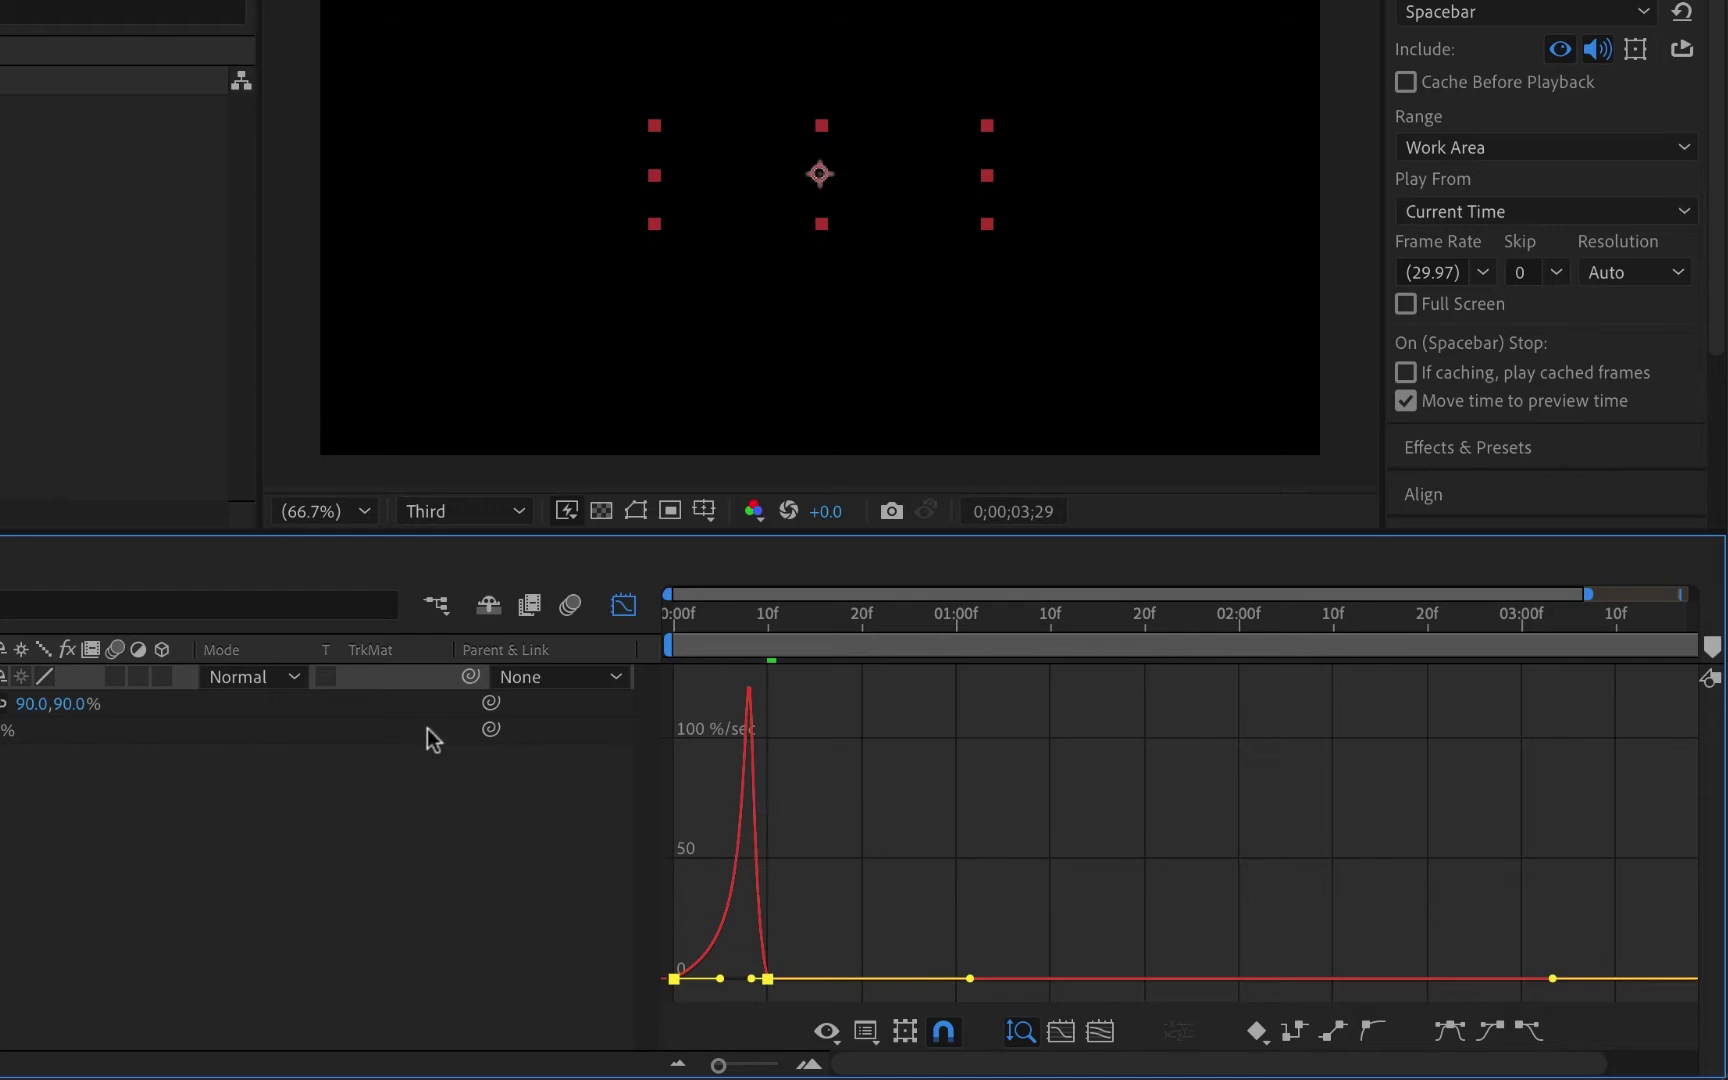
left_click(623, 605)
Lengthen the final Scale keyframe's incoming speed handle so the scale-out peaks early and eases gradually to its end
scroll(1024, 797, "right", 3)
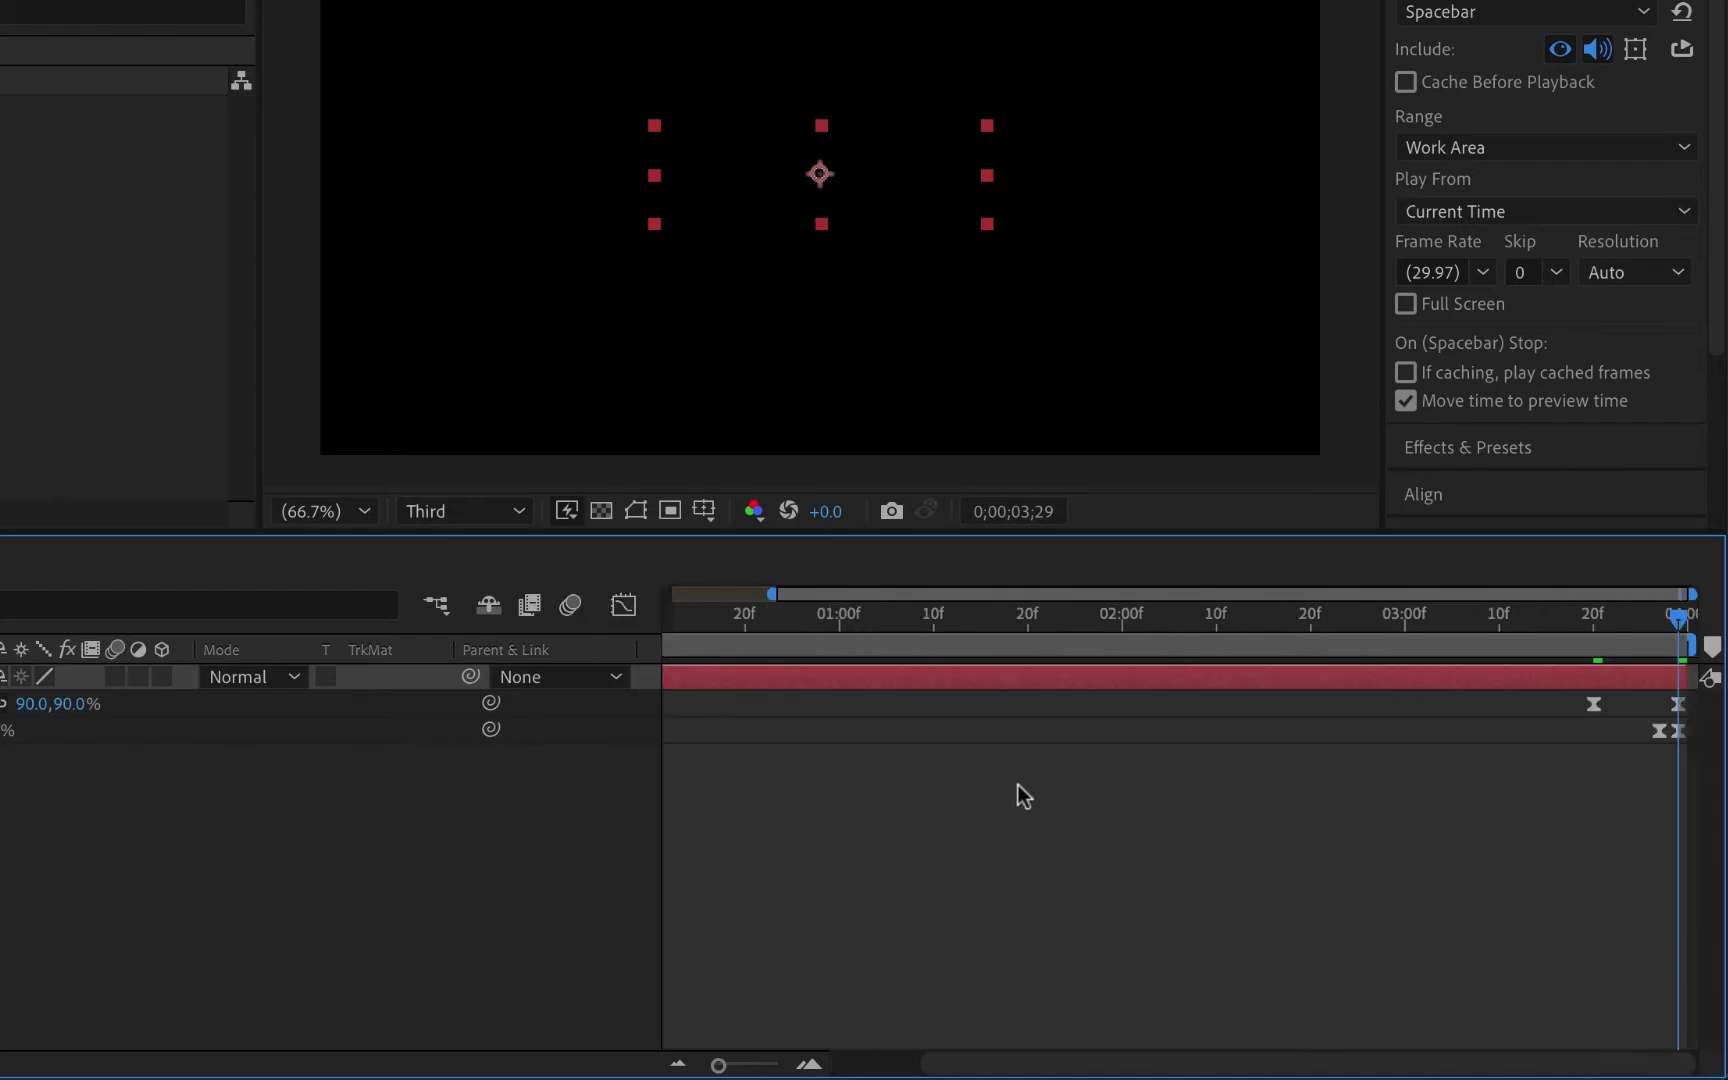
left_click_drag(1552, 701, 1685, 713)
left_click(623, 605)
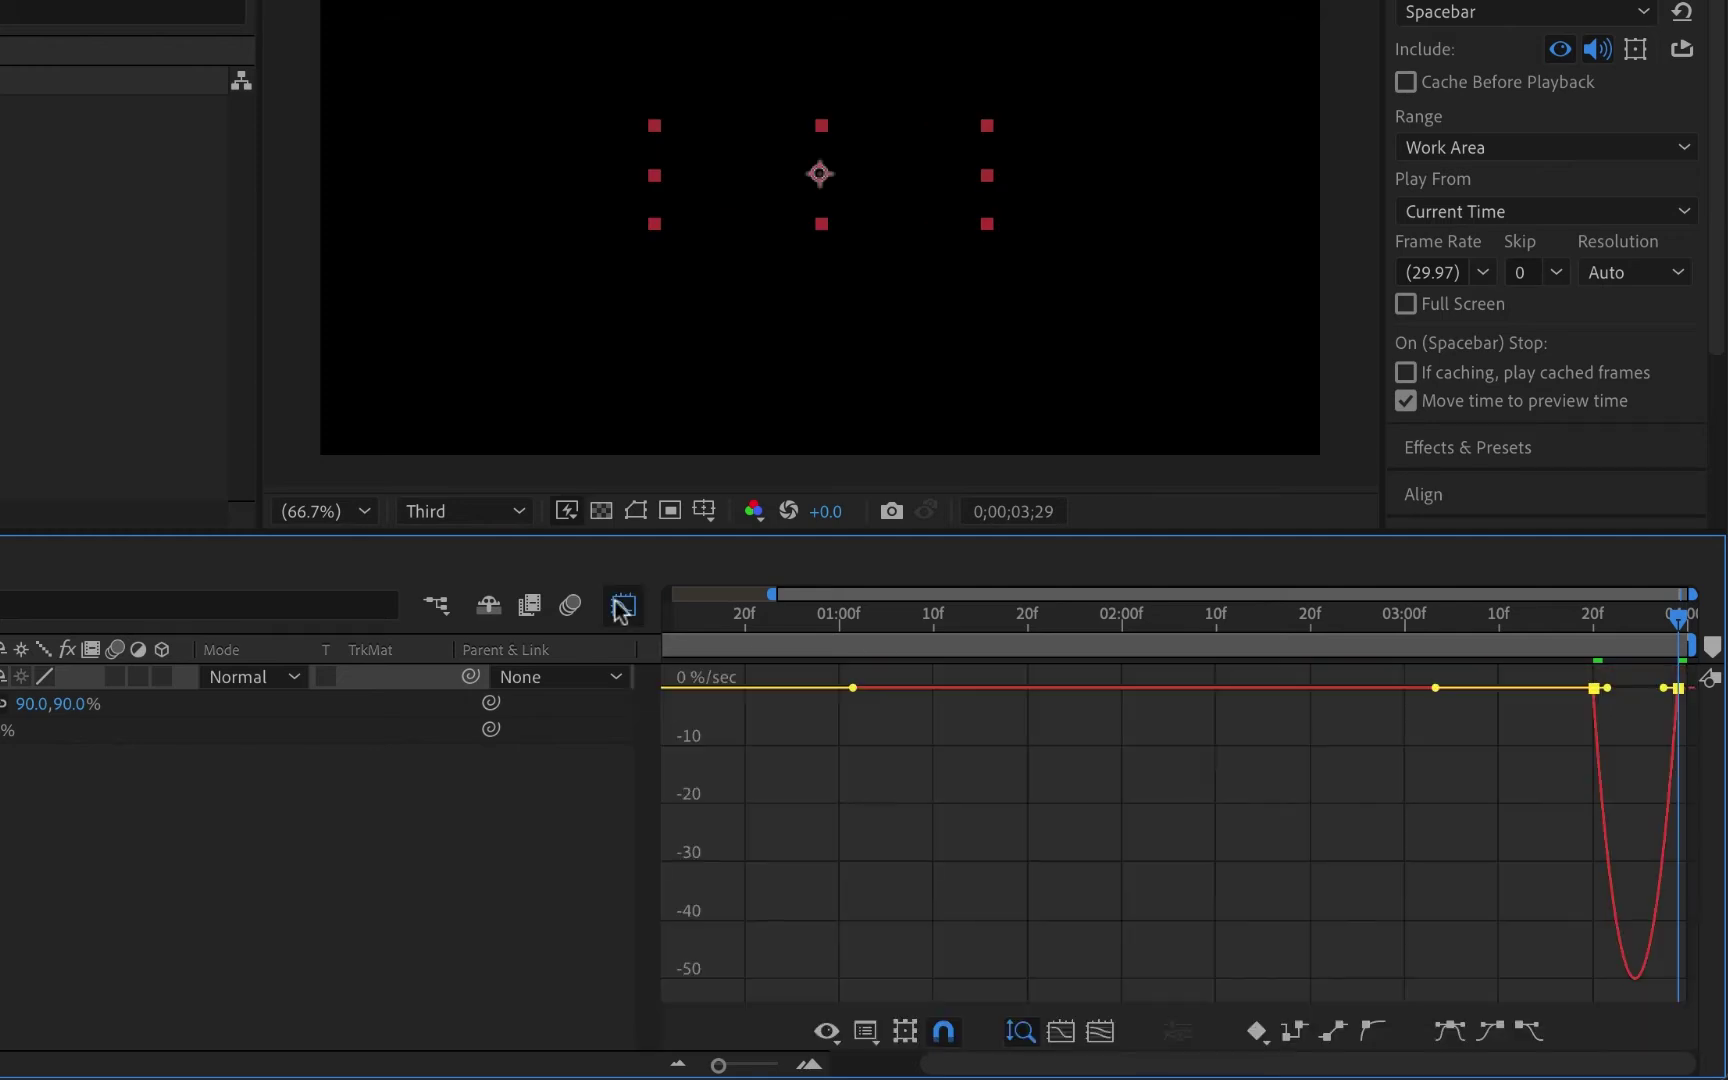
mouse_move(1680, 700)
left_click_drag(1664, 687, 1635, 687)
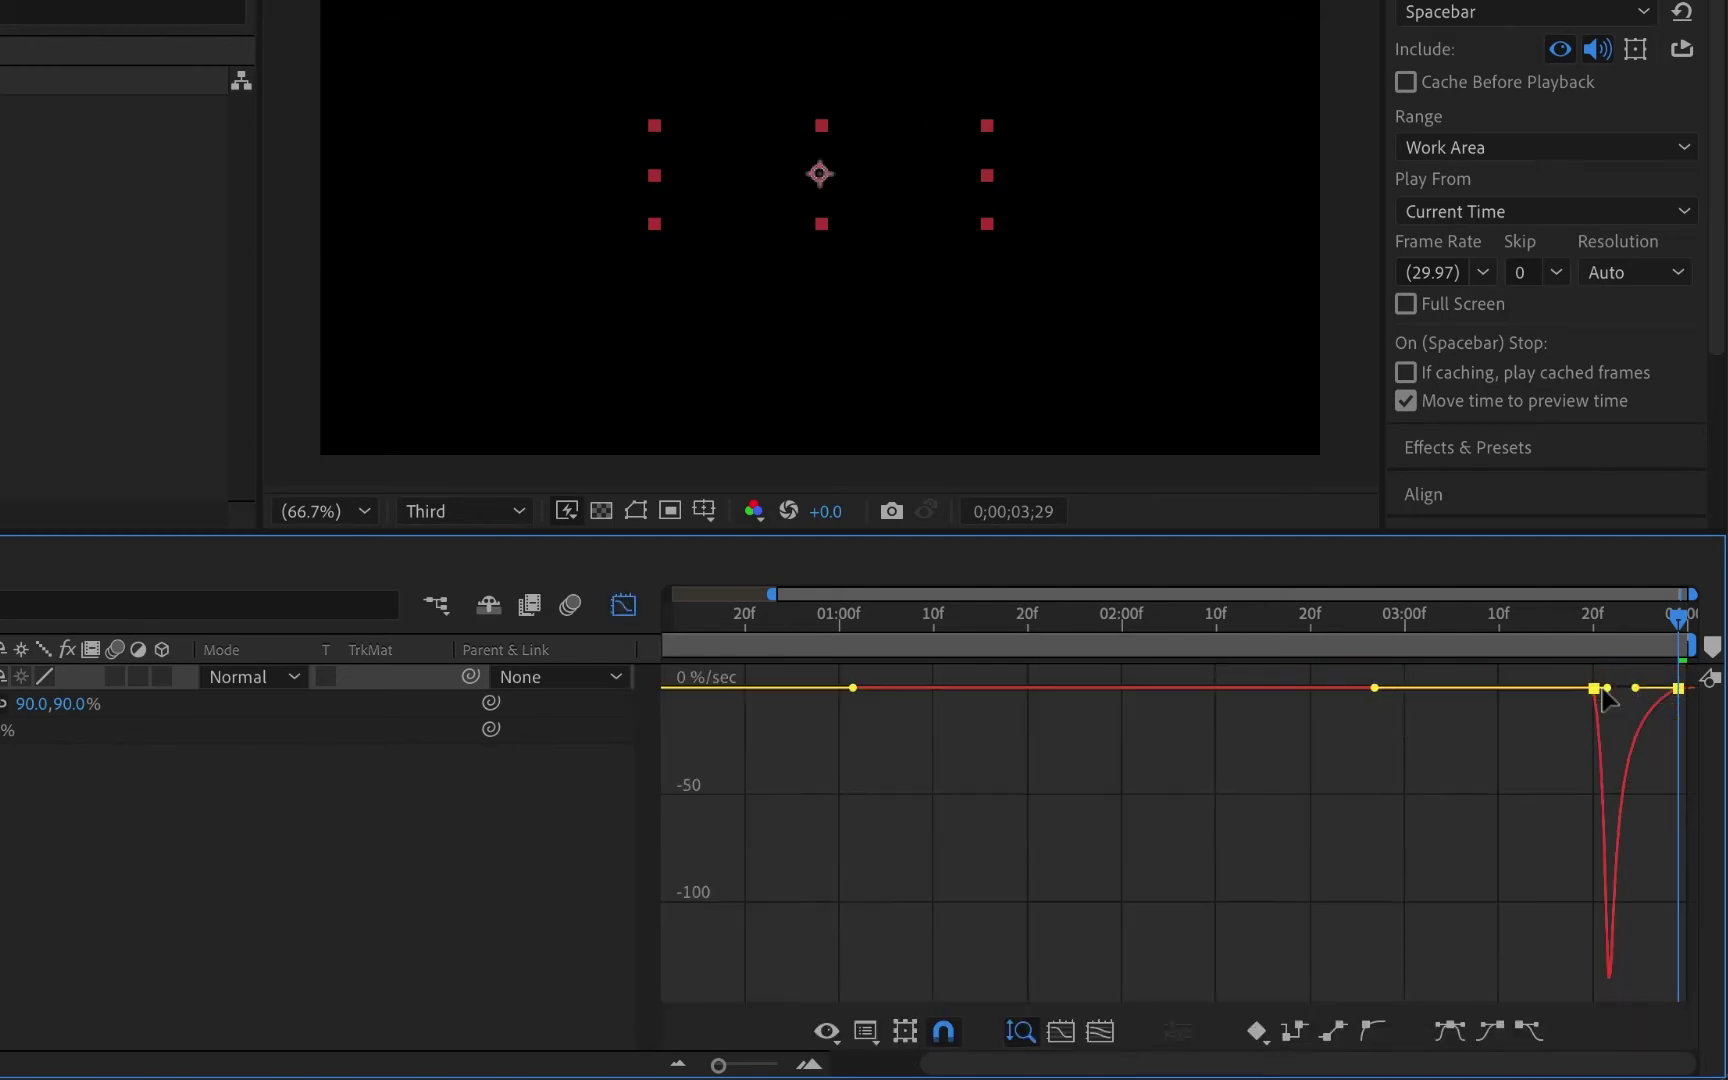
left_click(623, 605)
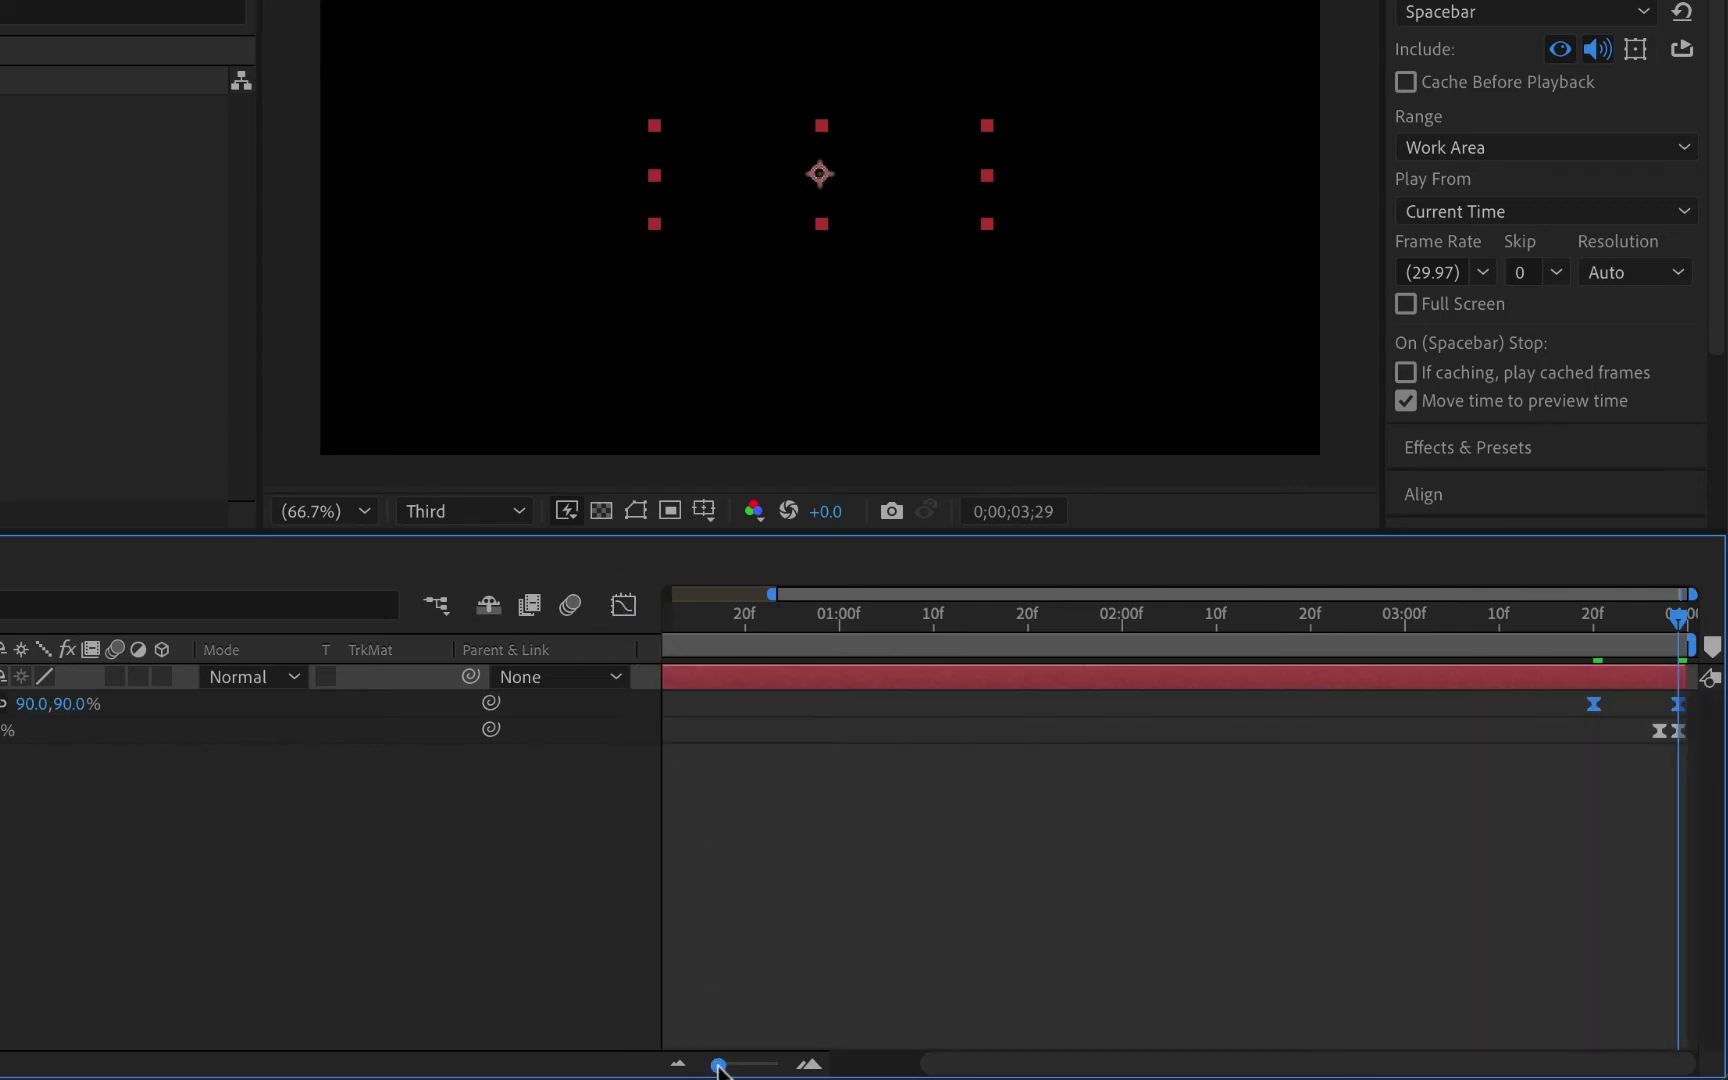
Preview the eased GLITCH title animation from the first frame, then stop playback and deselect the layer
left_click_drag(718, 1066, 634, 1062)
left_click_drag(684, 624, 654, 632)
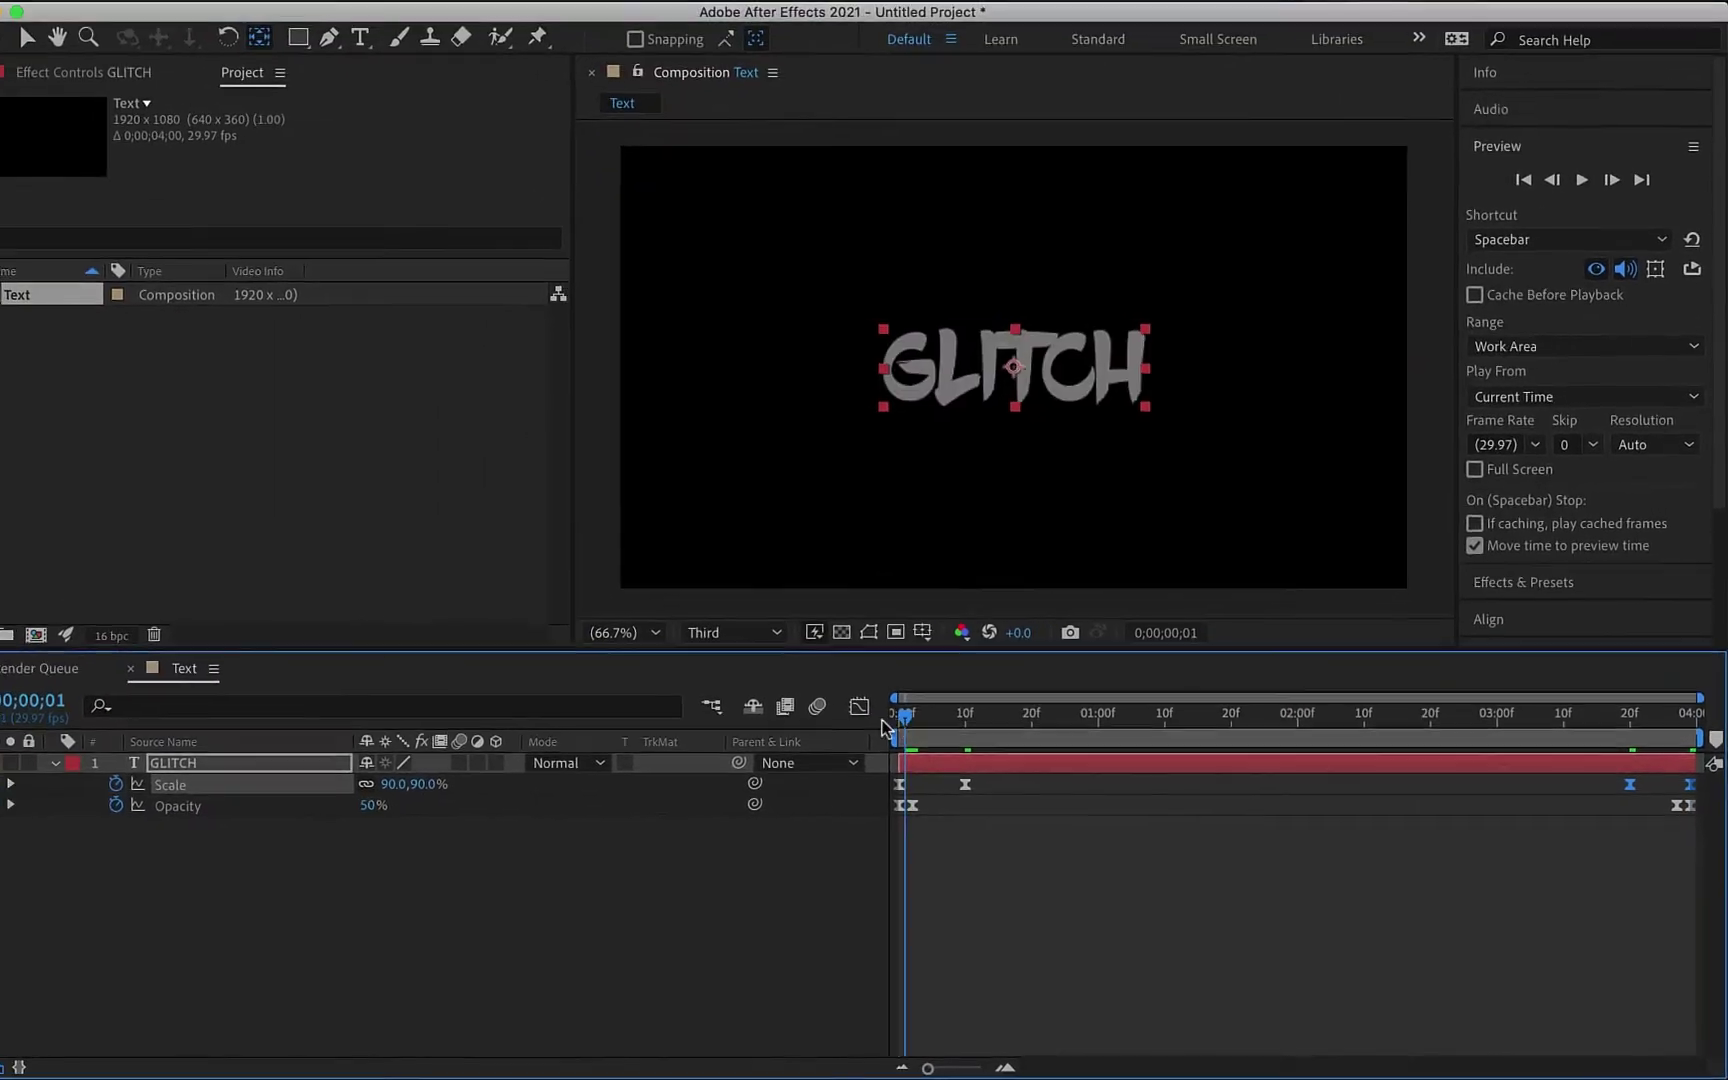
key("Home")
key("space")
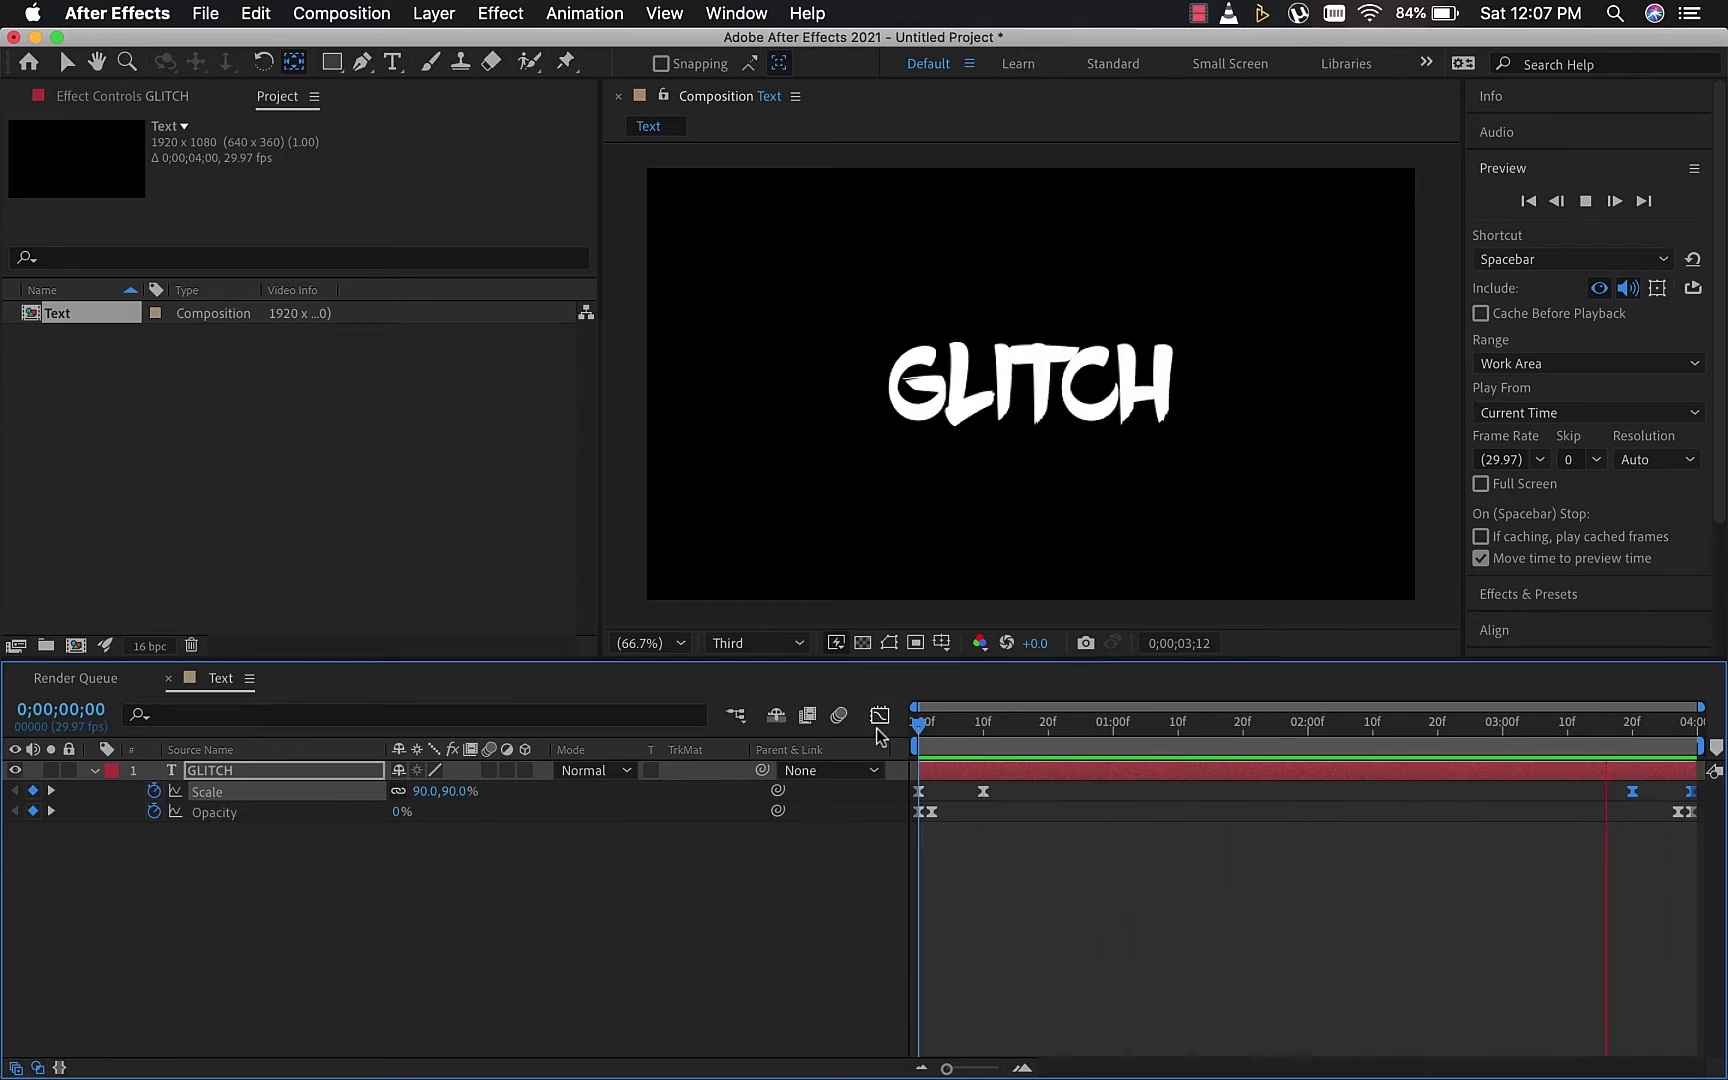
key("space")
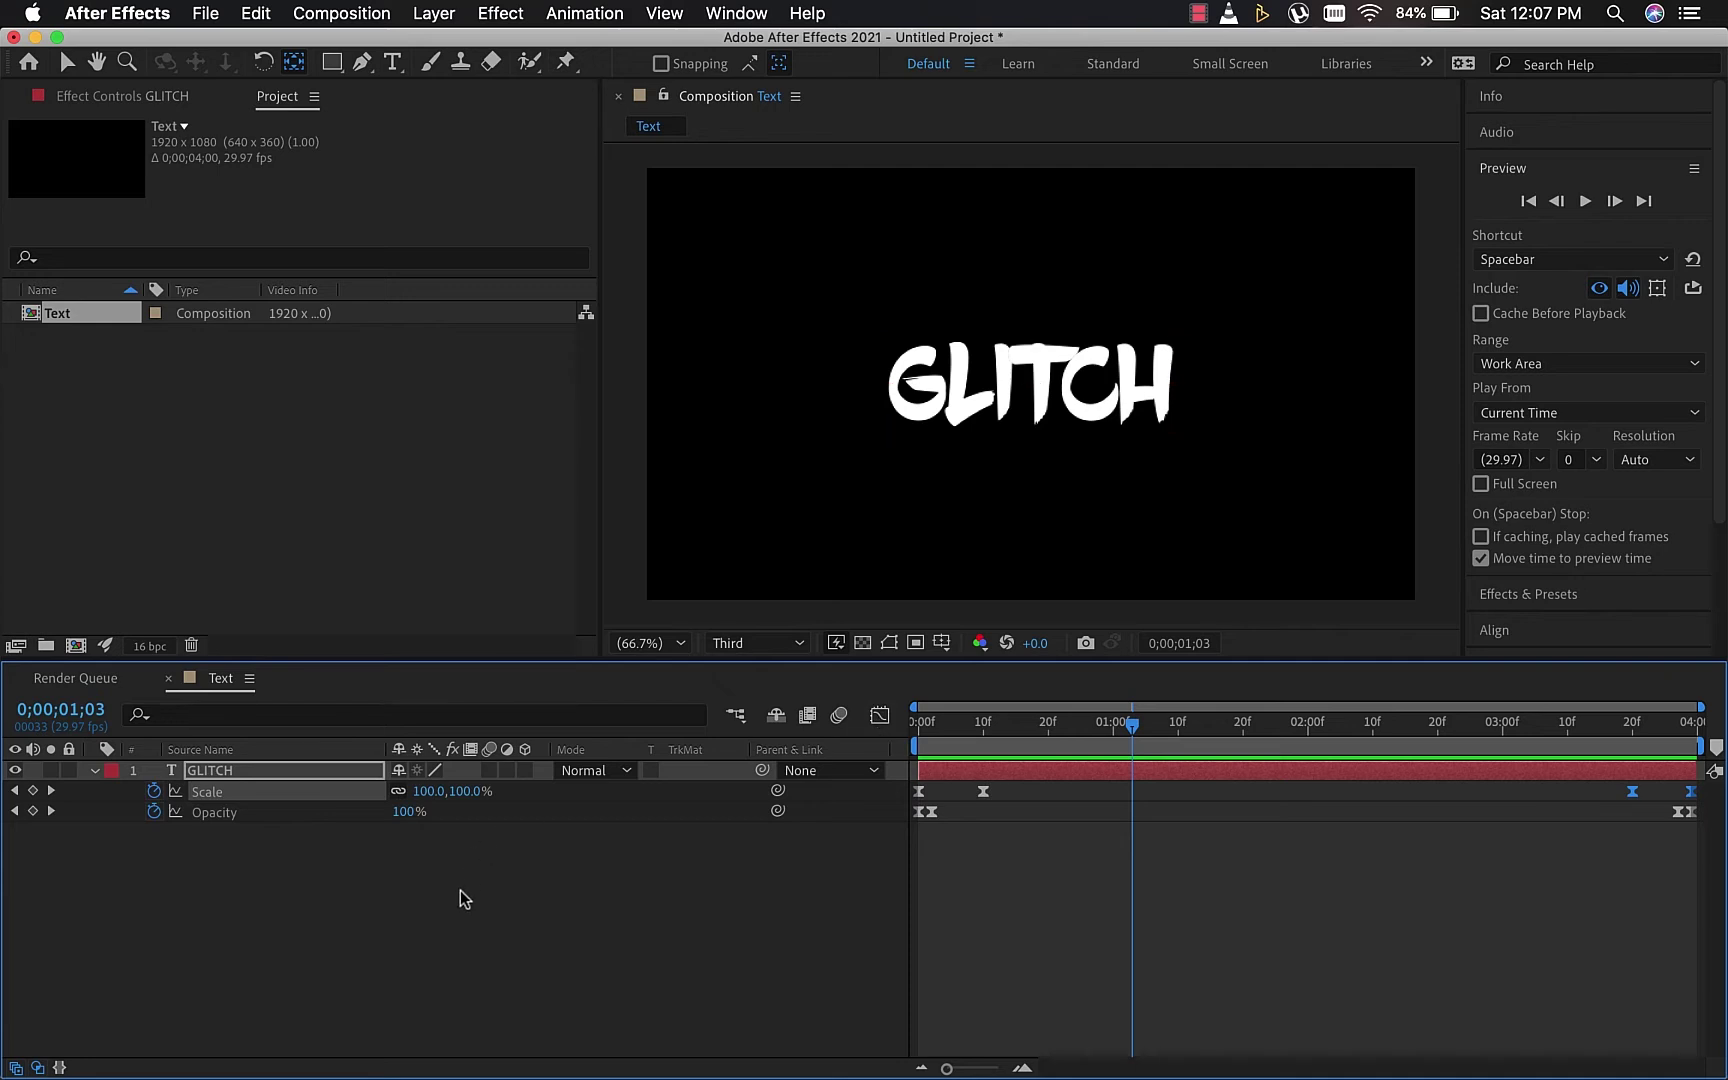
left_click(463, 898)
Create a new composition named RGB Split with a duration of 0;00;05;00, keeping the HDTV 1080 29.97 preset
left_click(340, 10)
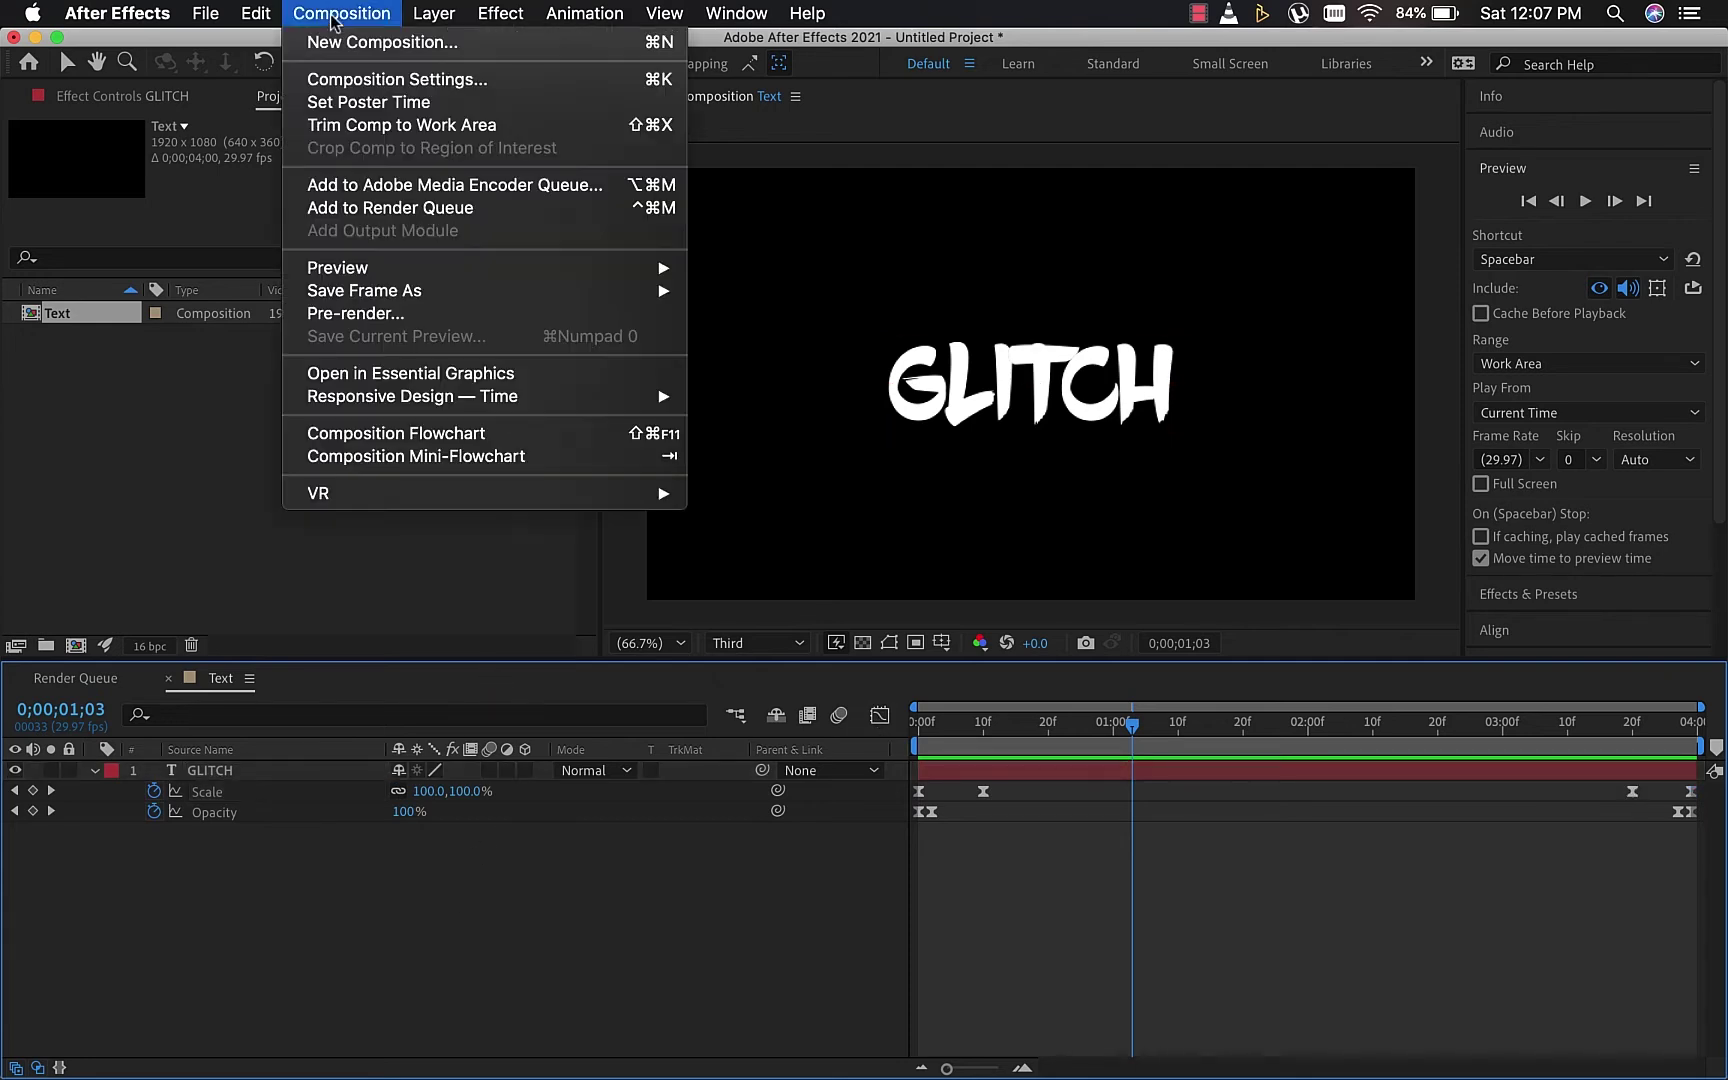
left_click(340, 42)
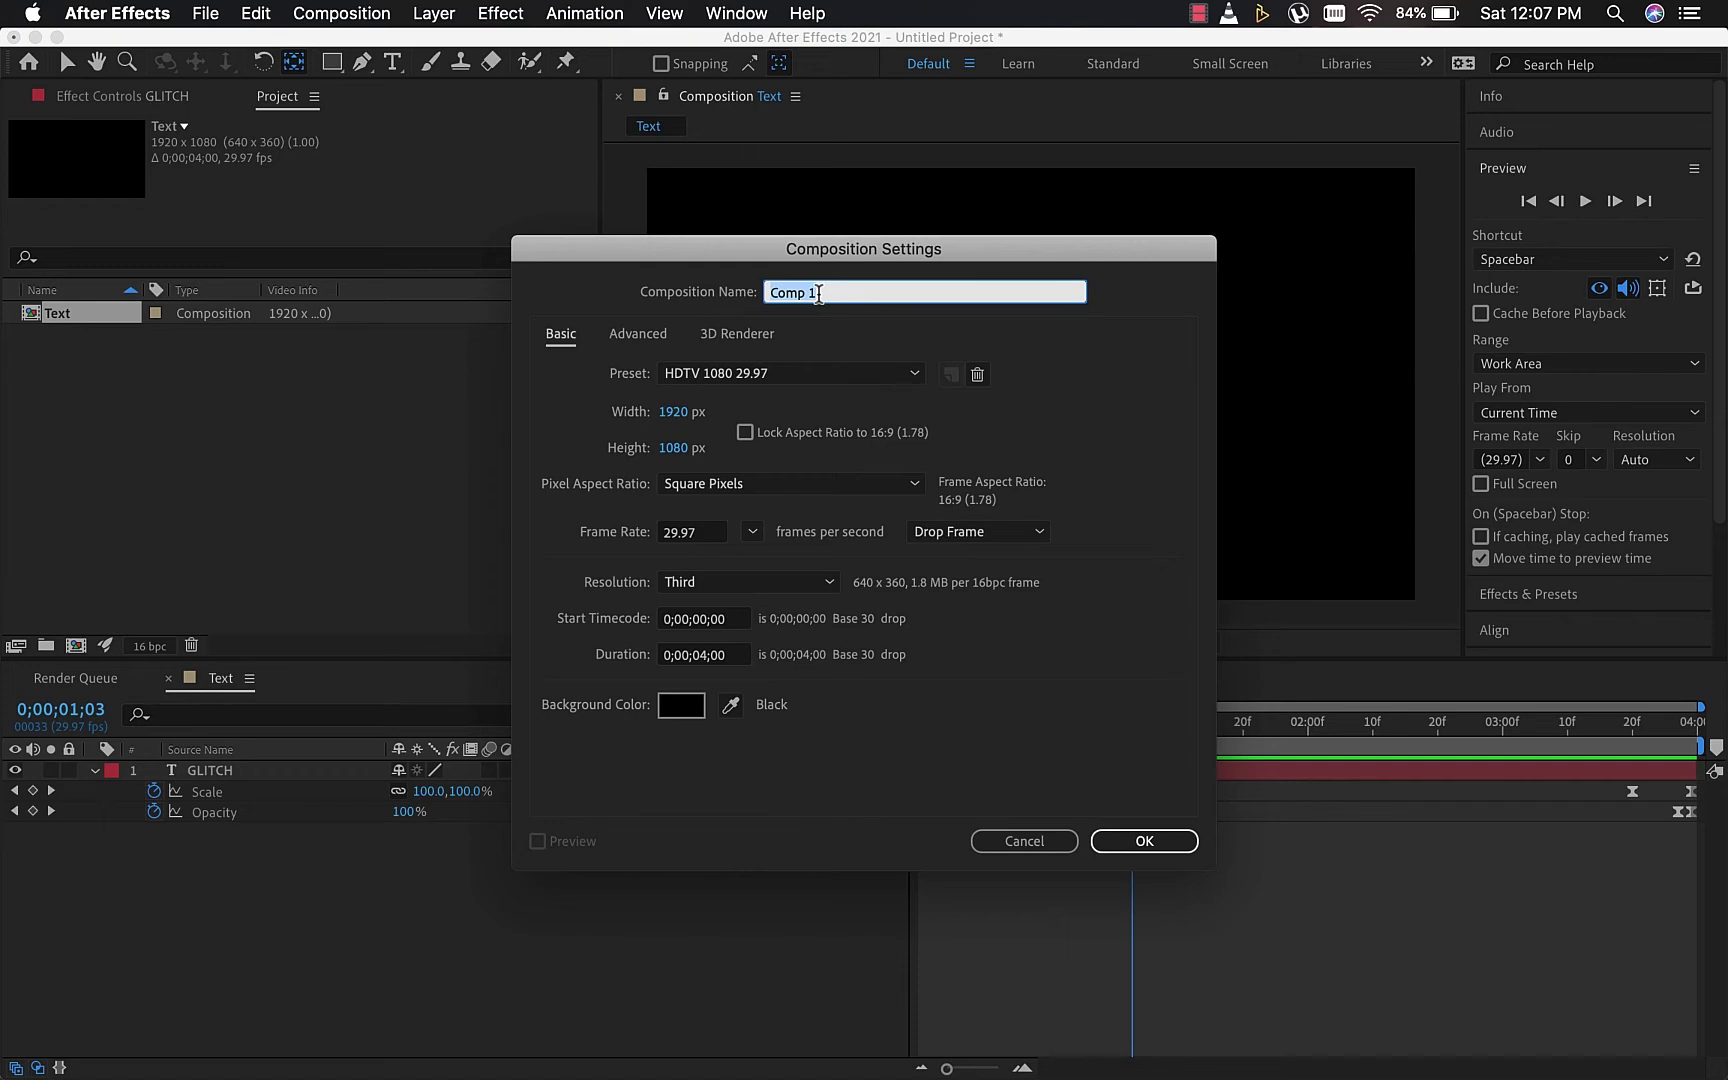
type("RGB Split")
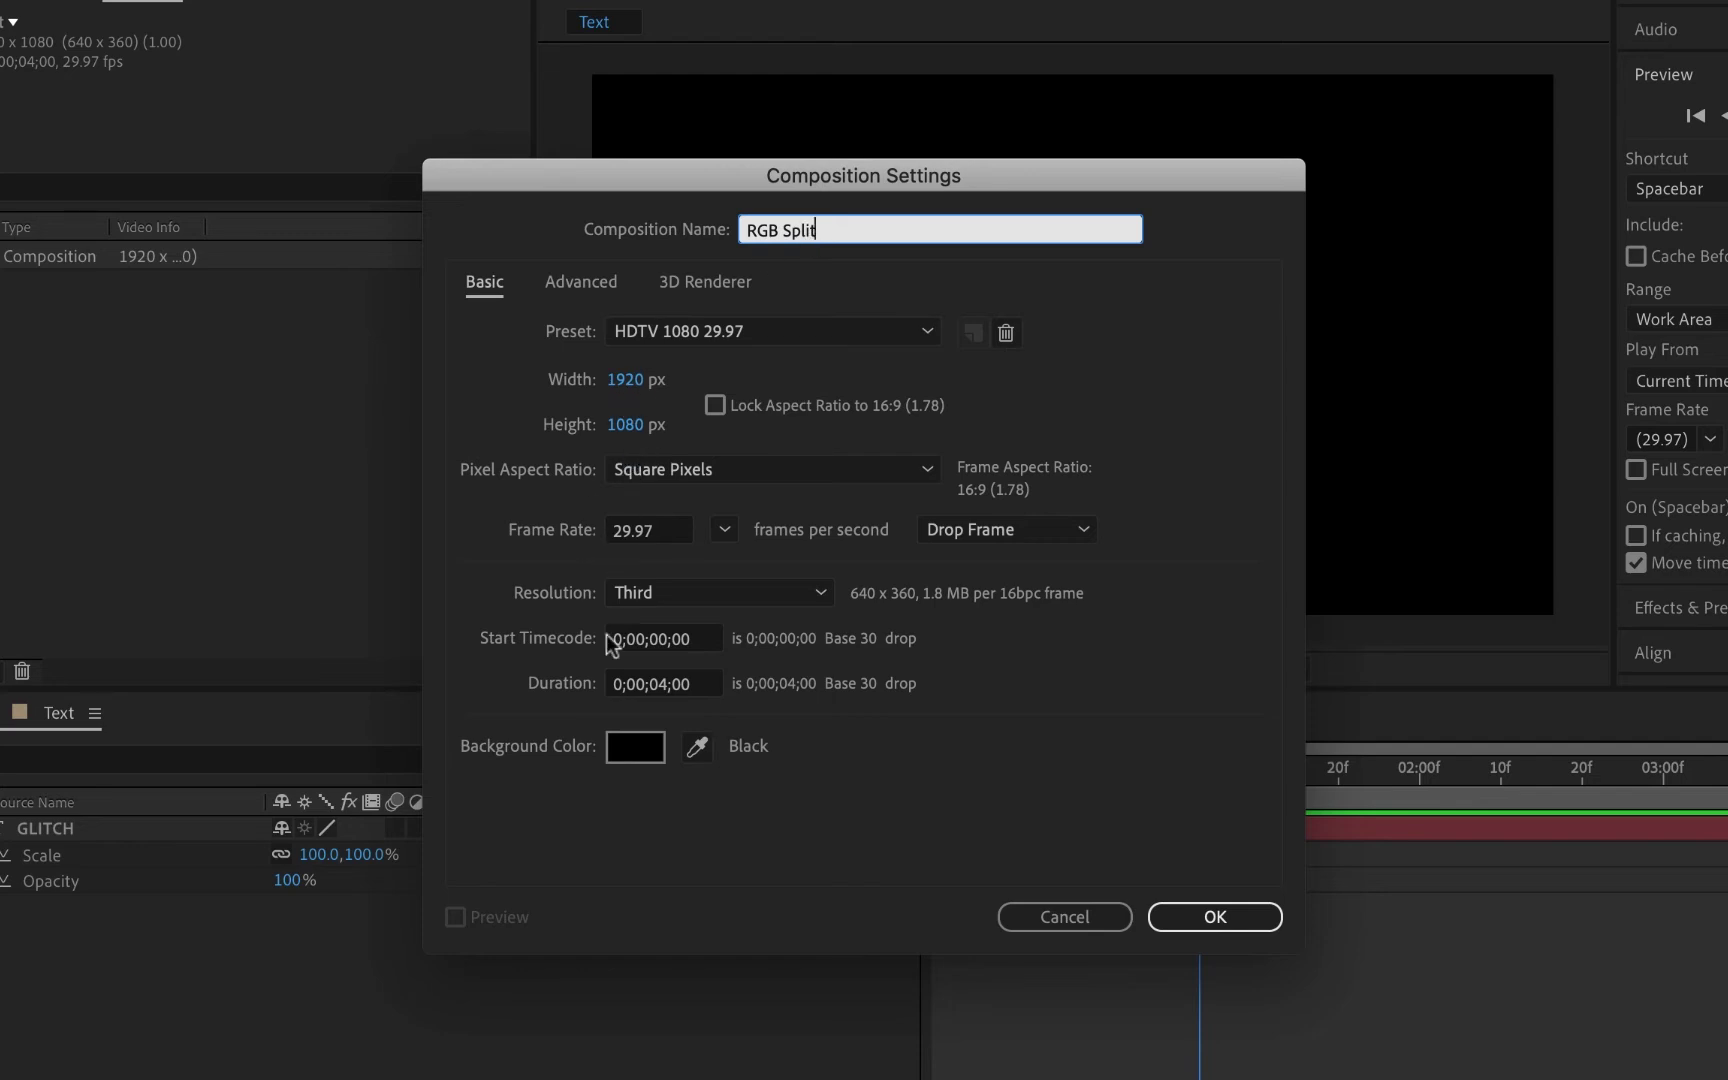
left_click(666, 684)
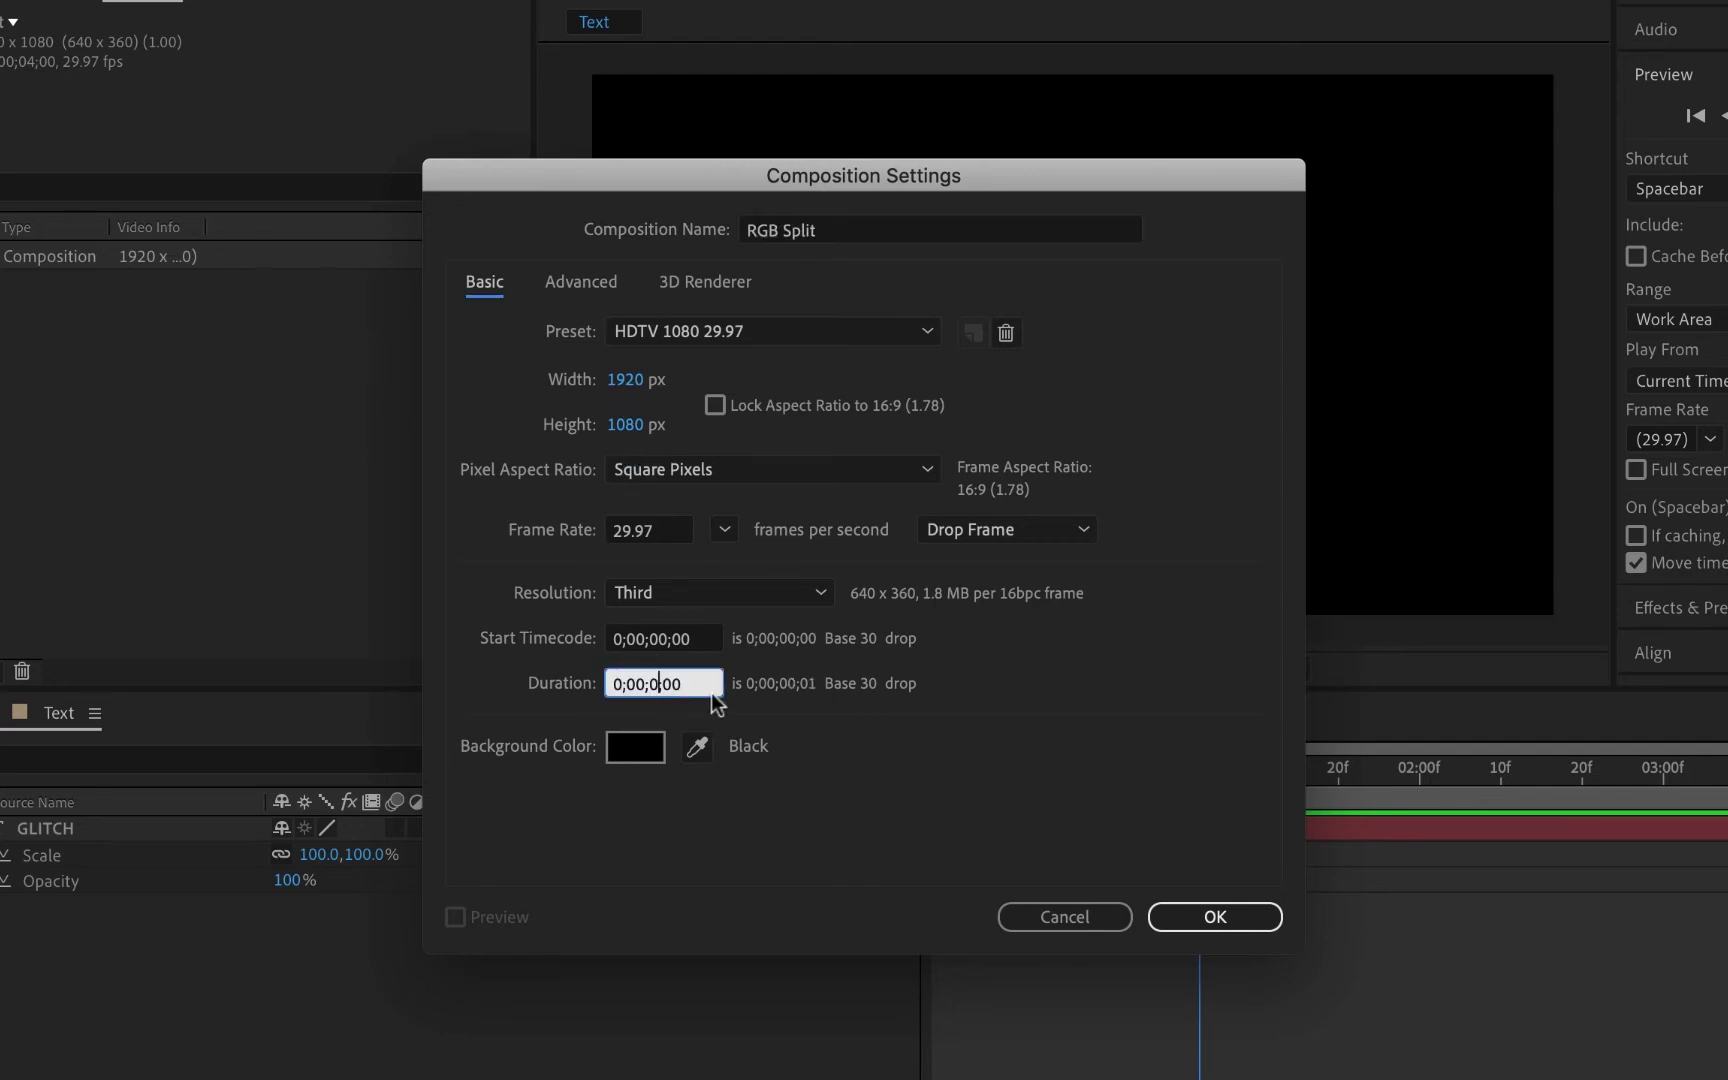
type("5")
left_click(1215, 917)
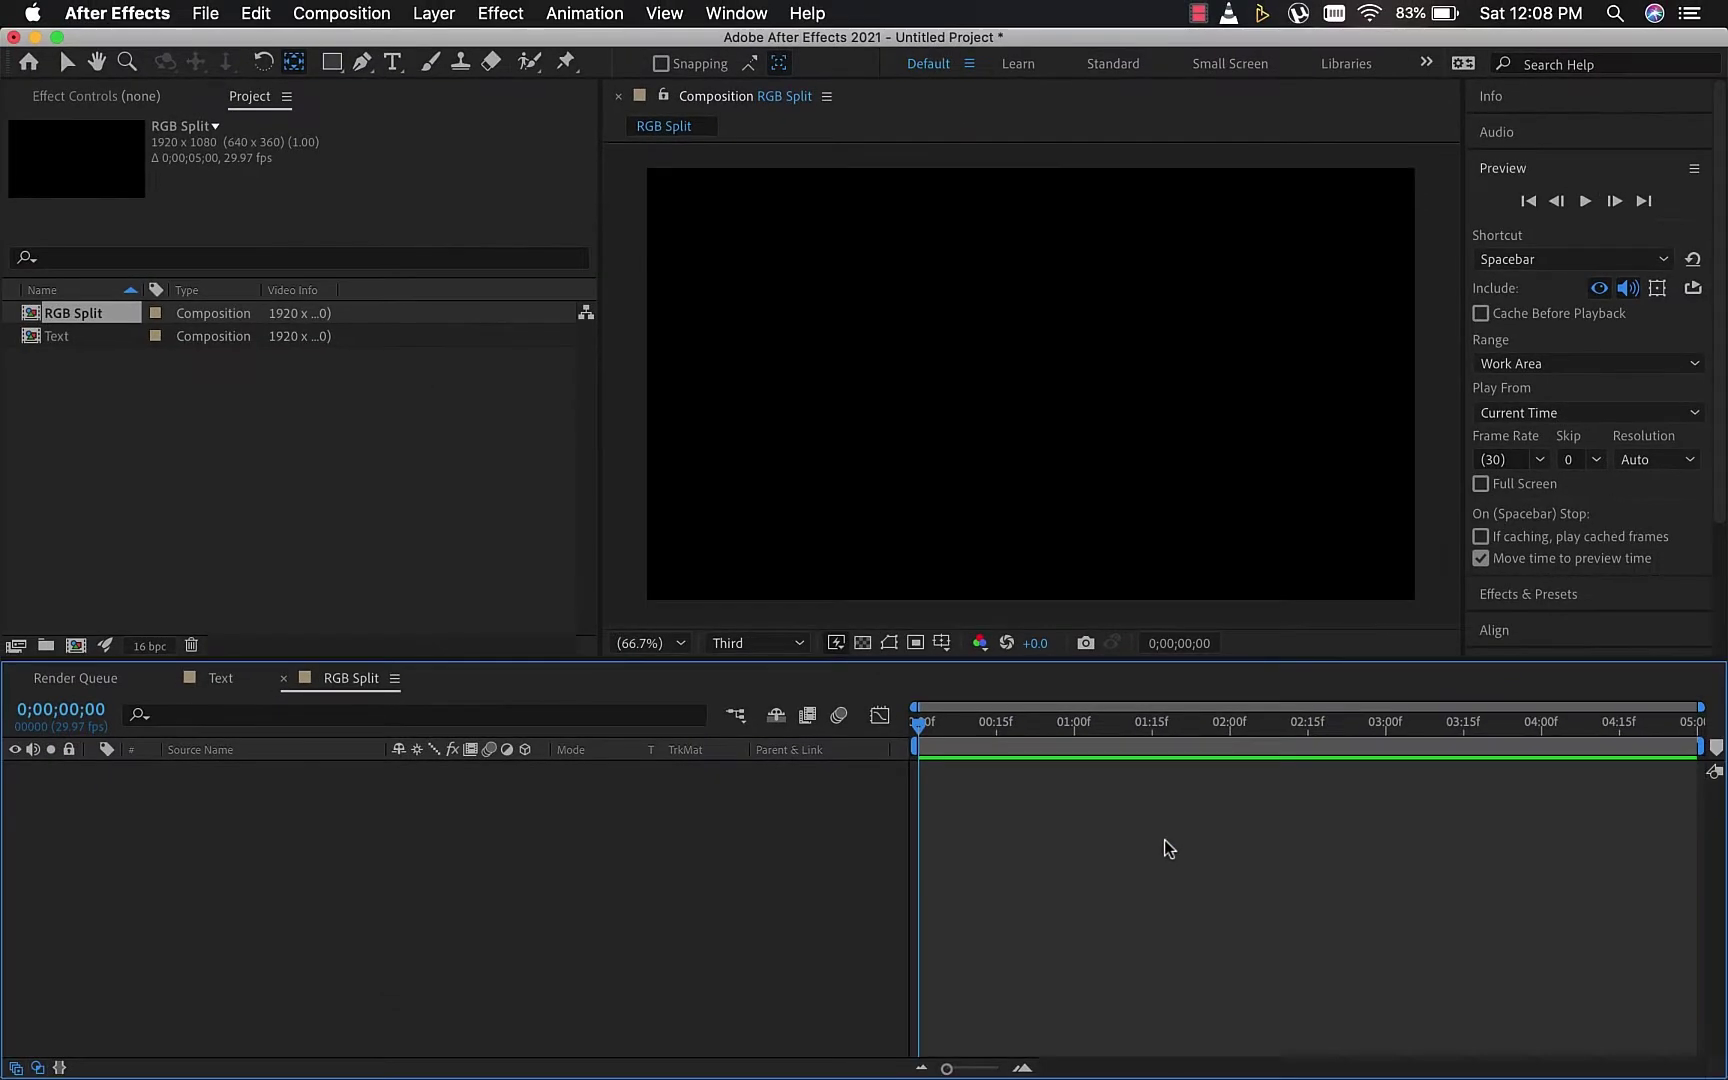
Add the Text composition as a layer in RGB Split and apply the Shift Channels effect to it
left_click(39, 338)
left_click_drag(38, 344, 166, 795)
left_click(1533, 170)
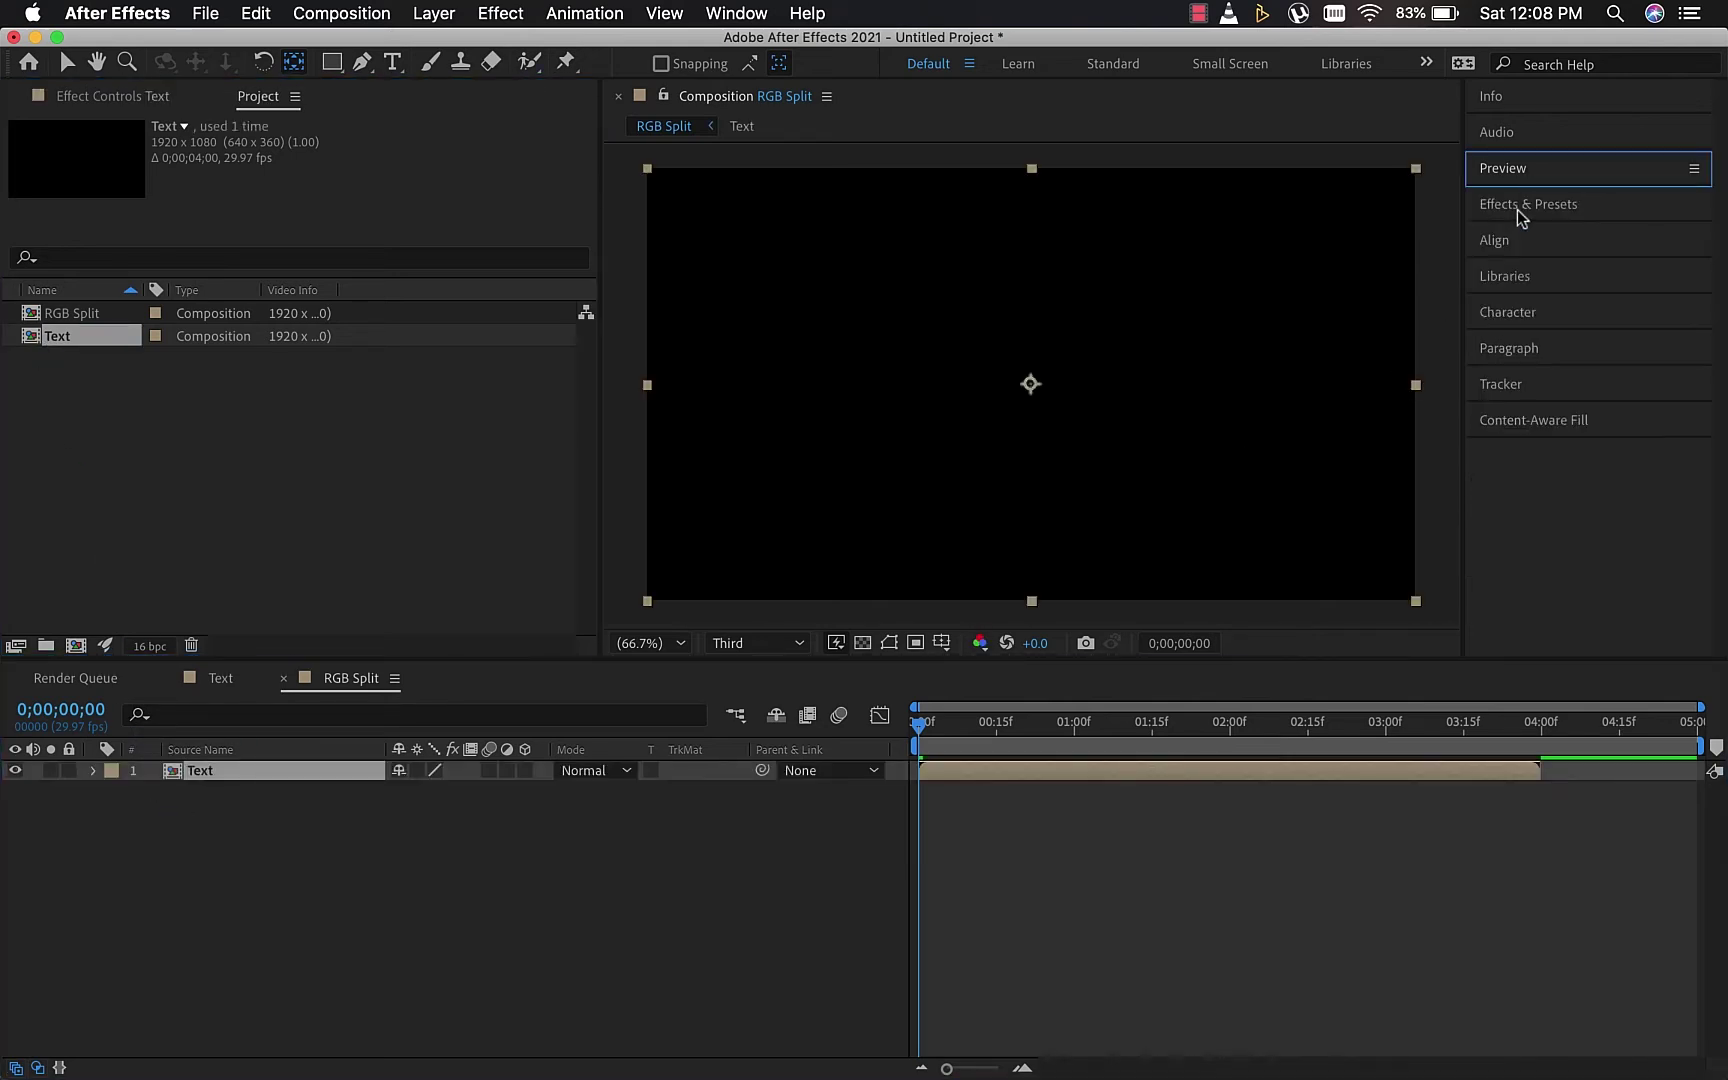
left_click(1516, 205)
left_click(1690, 177)
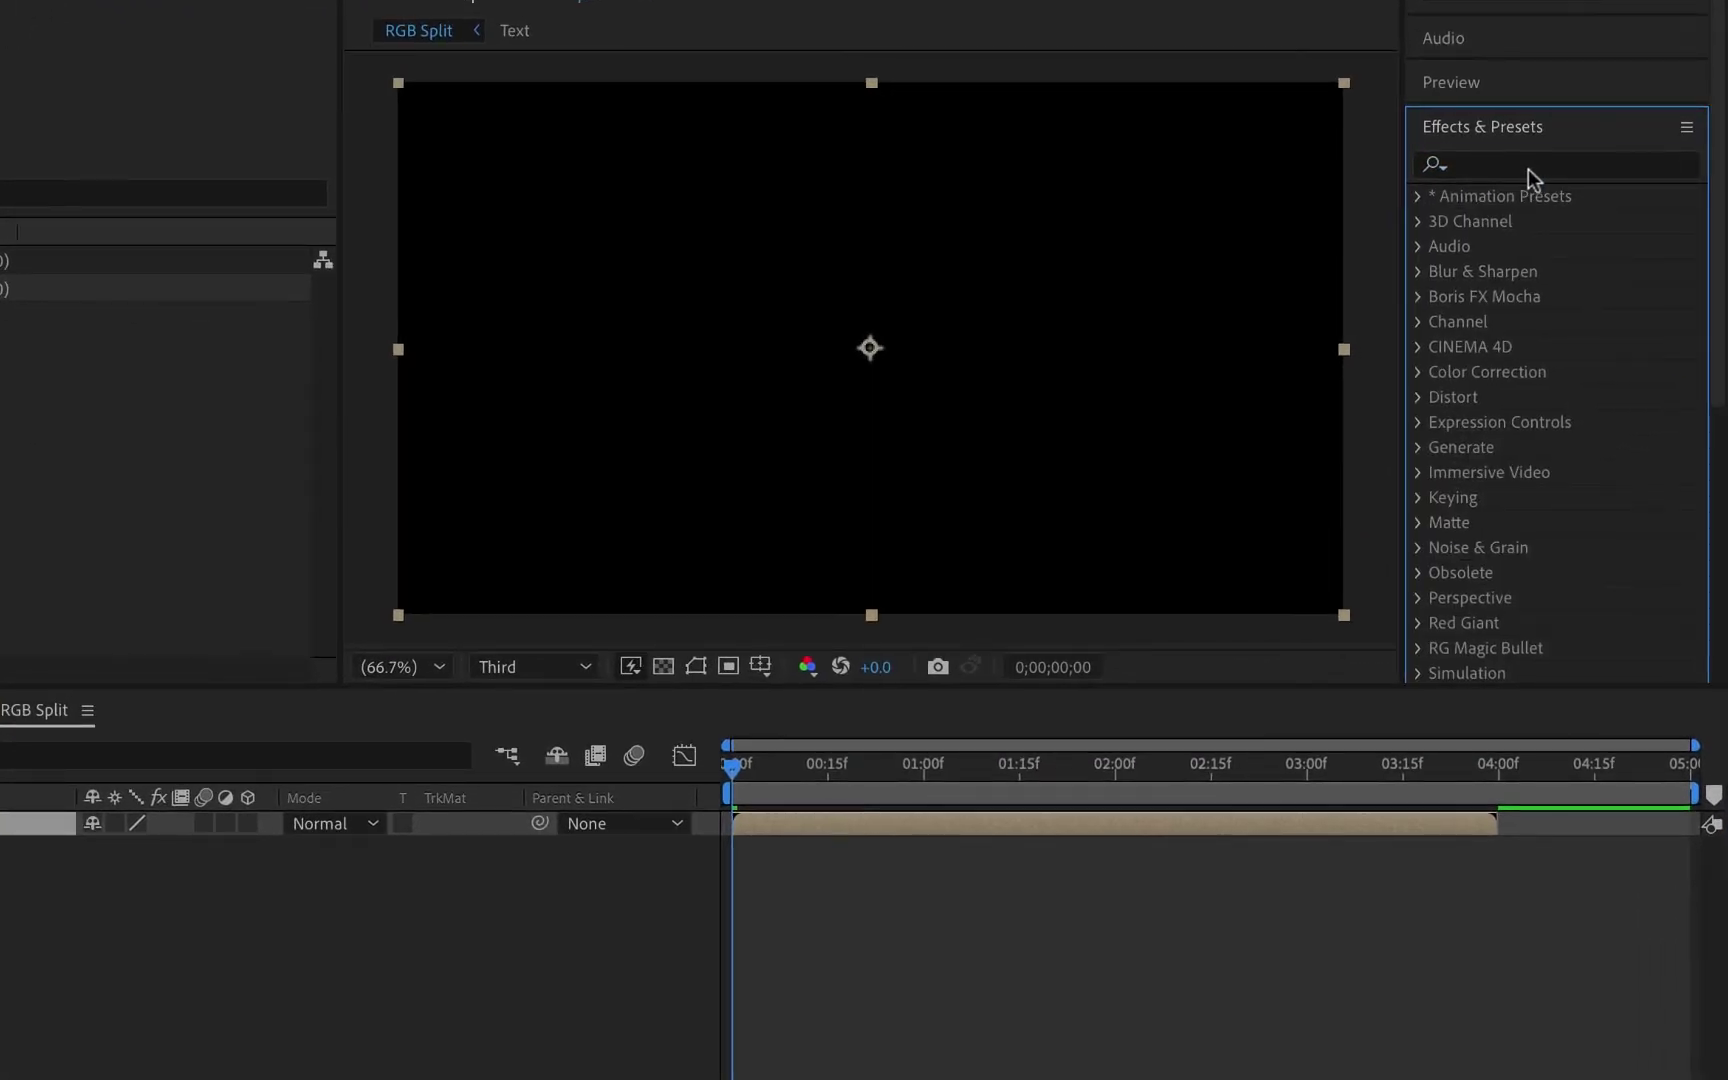
left_click(1533, 180)
type("shift")
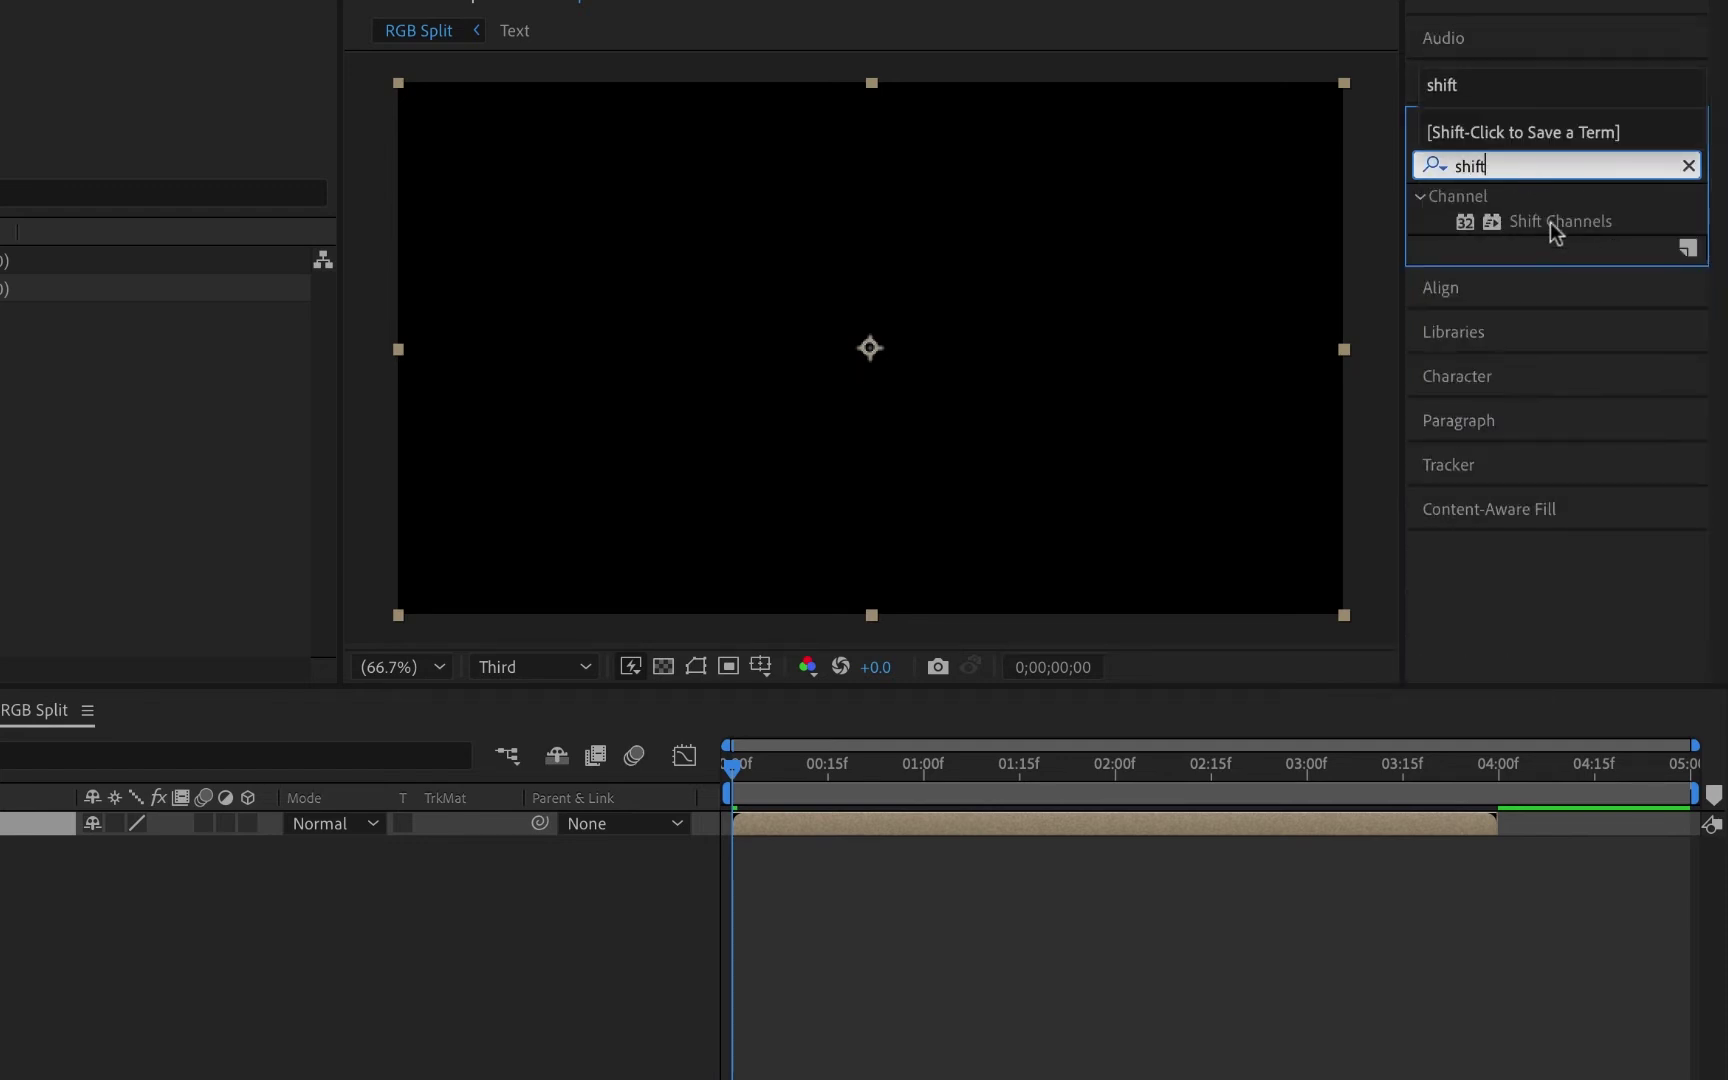
double_click(1550, 221)
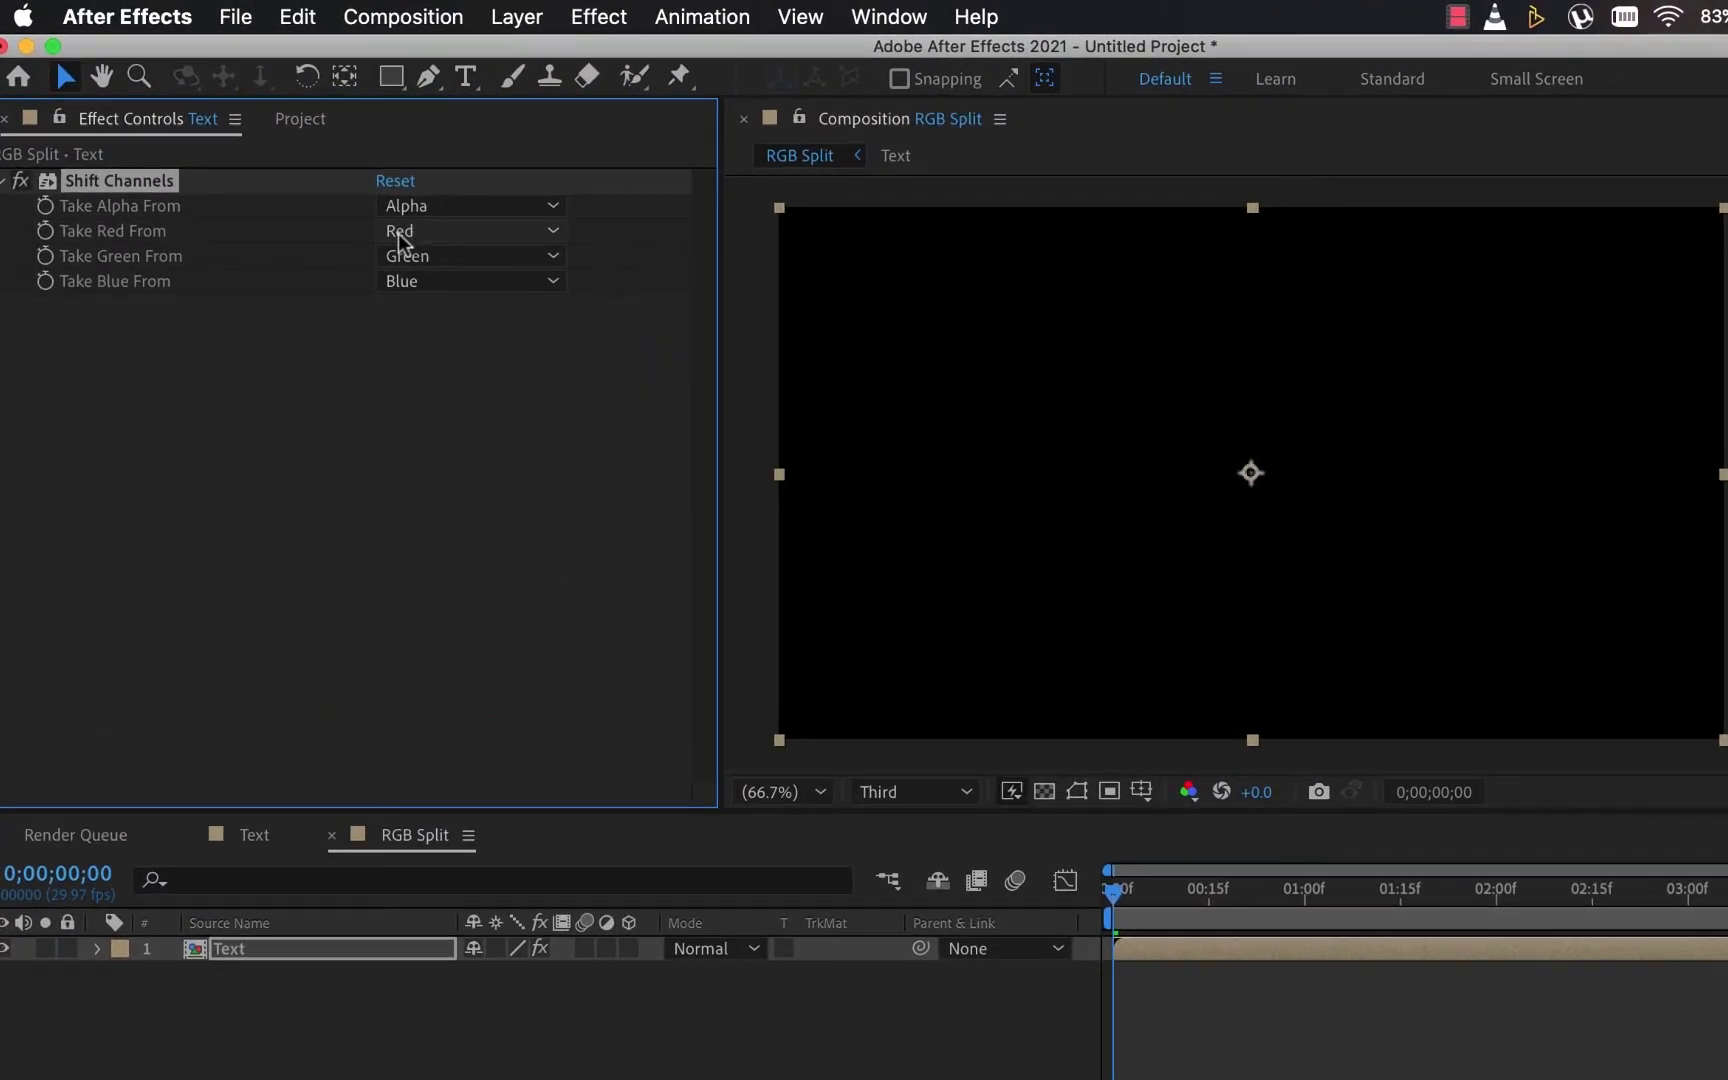
Set Take Green From and Take Blue From to Full Off in the Text layer's Shift Channels effect
left_click(447, 256)
left_click(457, 548)
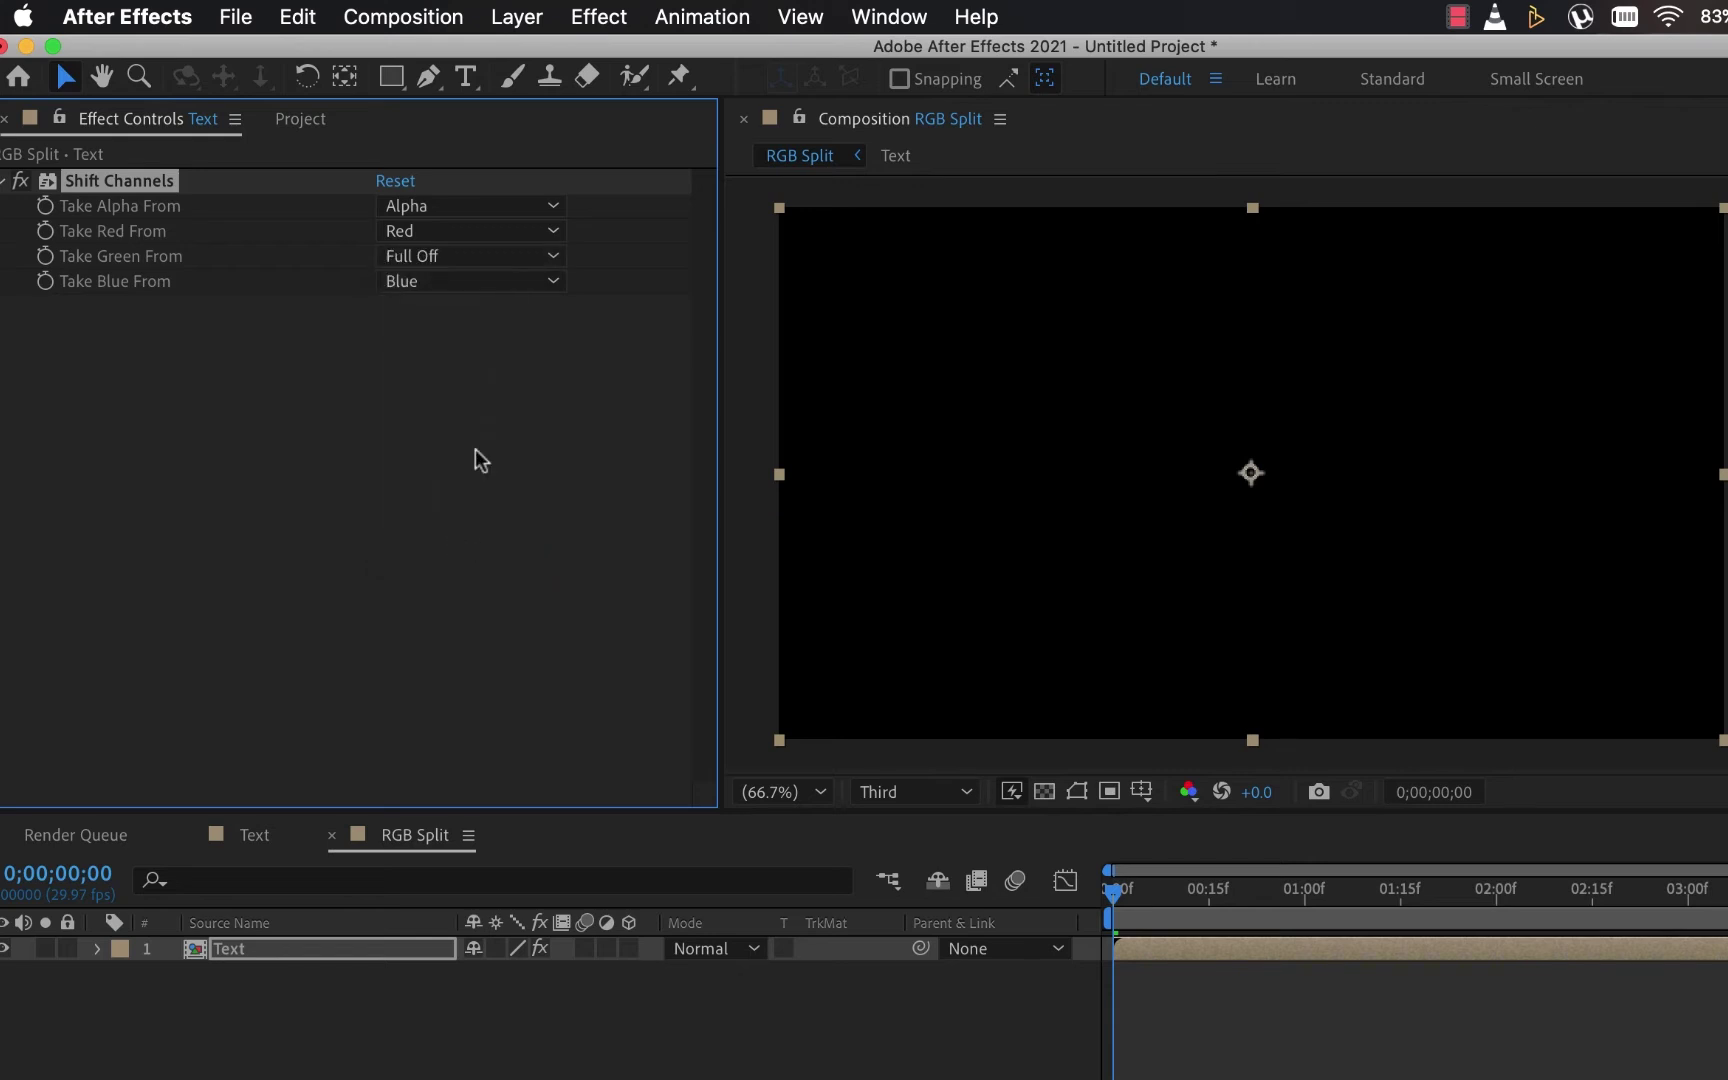
left_click(459, 282)
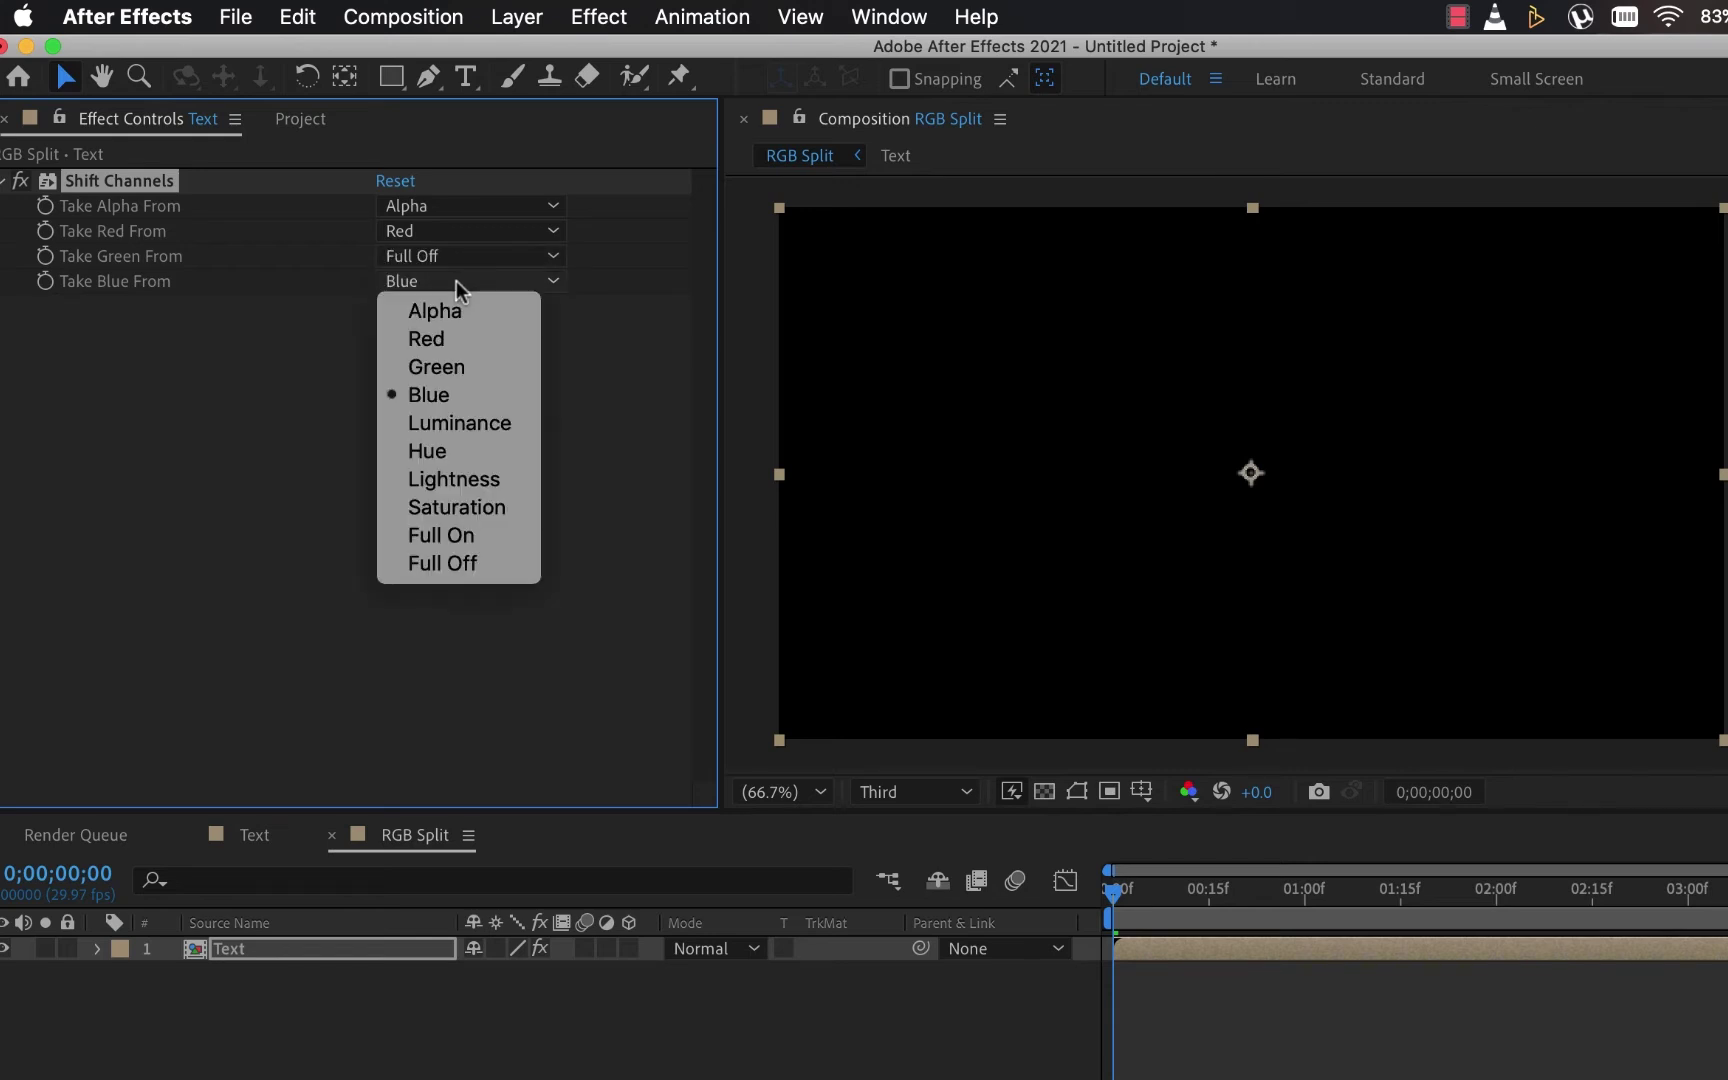
left_click(445, 566)
left_click(309, 1022)
Duplicate the Text layer twice in RGB Split and select the middle of the three layers
left_click(229, 953)
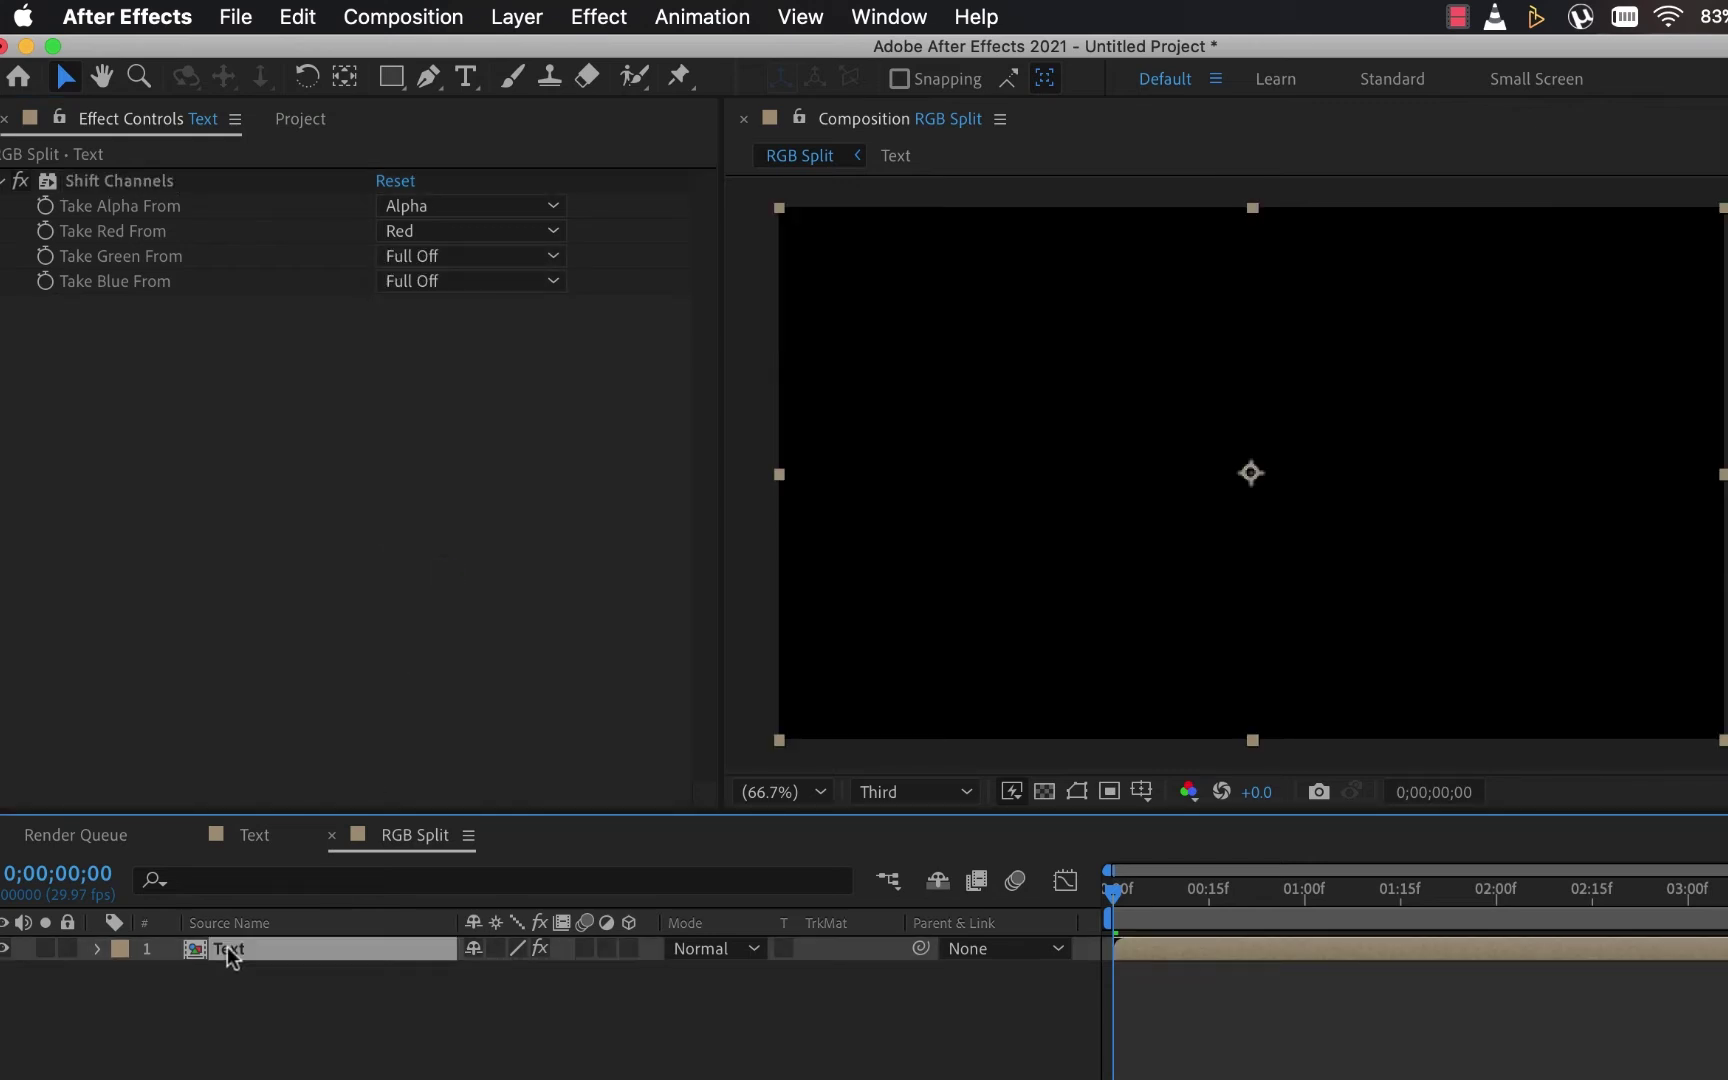
left_click(304, 14)
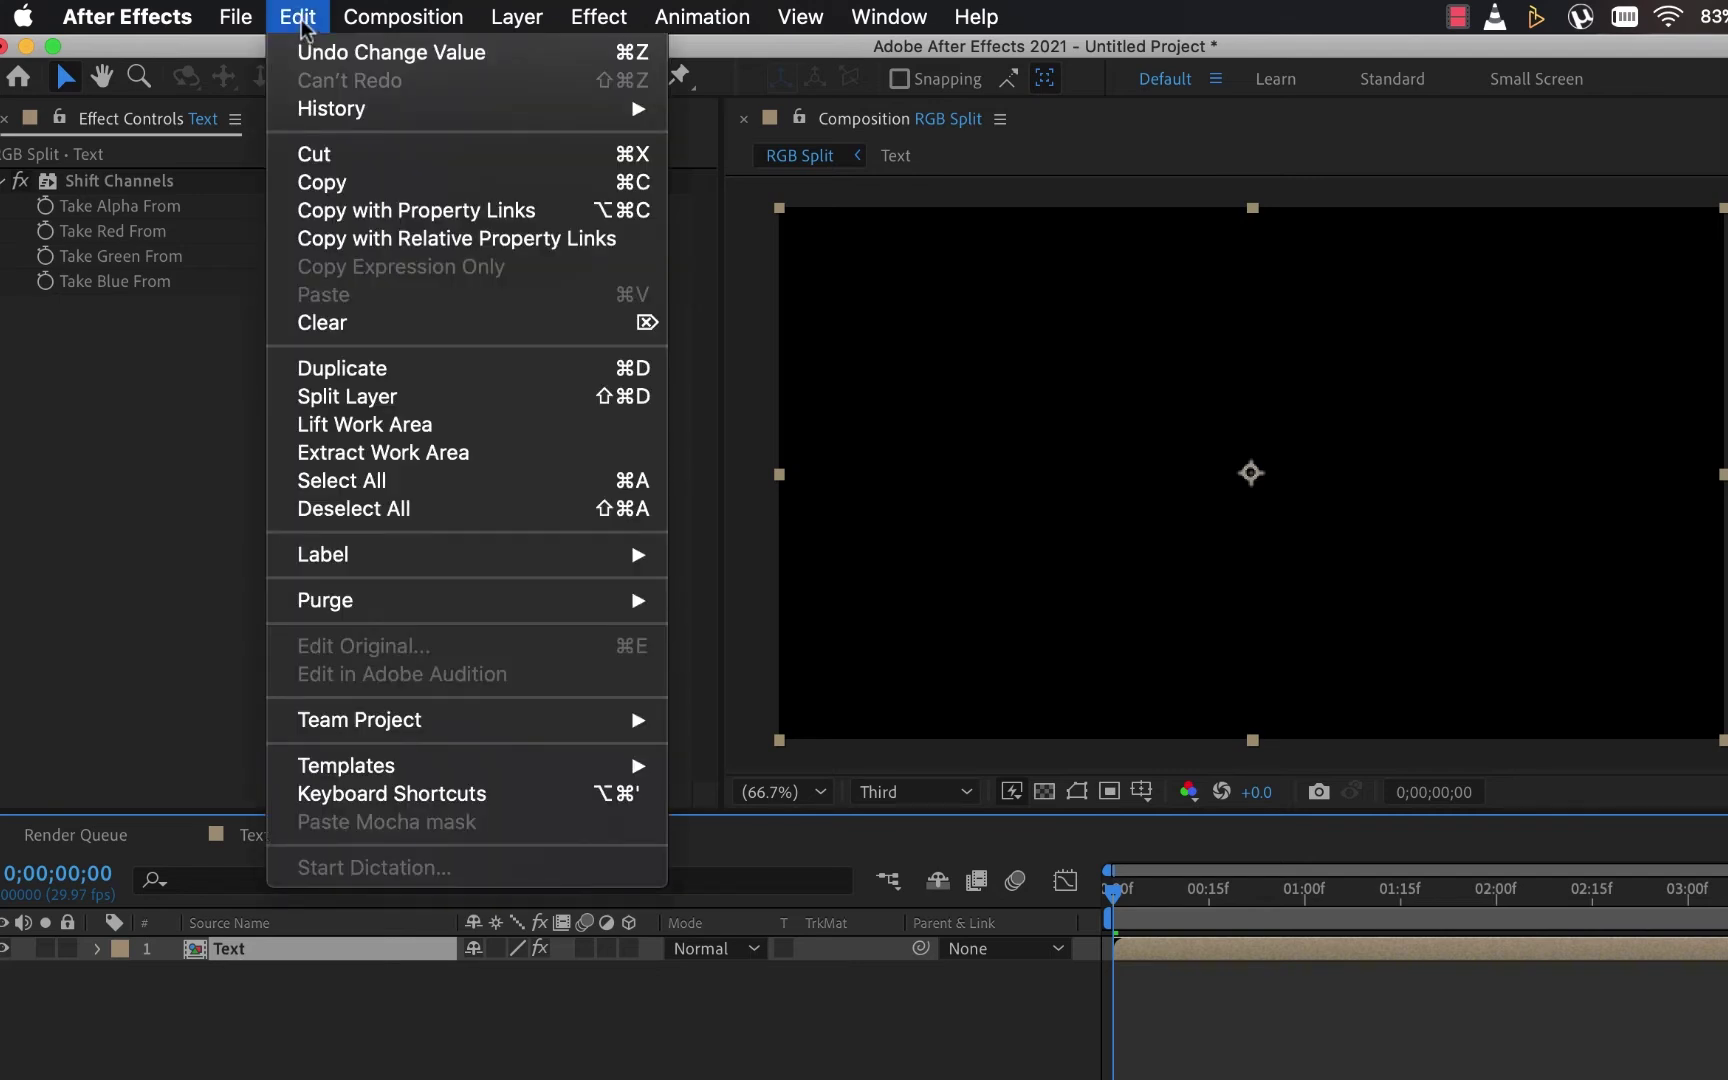
left_click(332, 368)
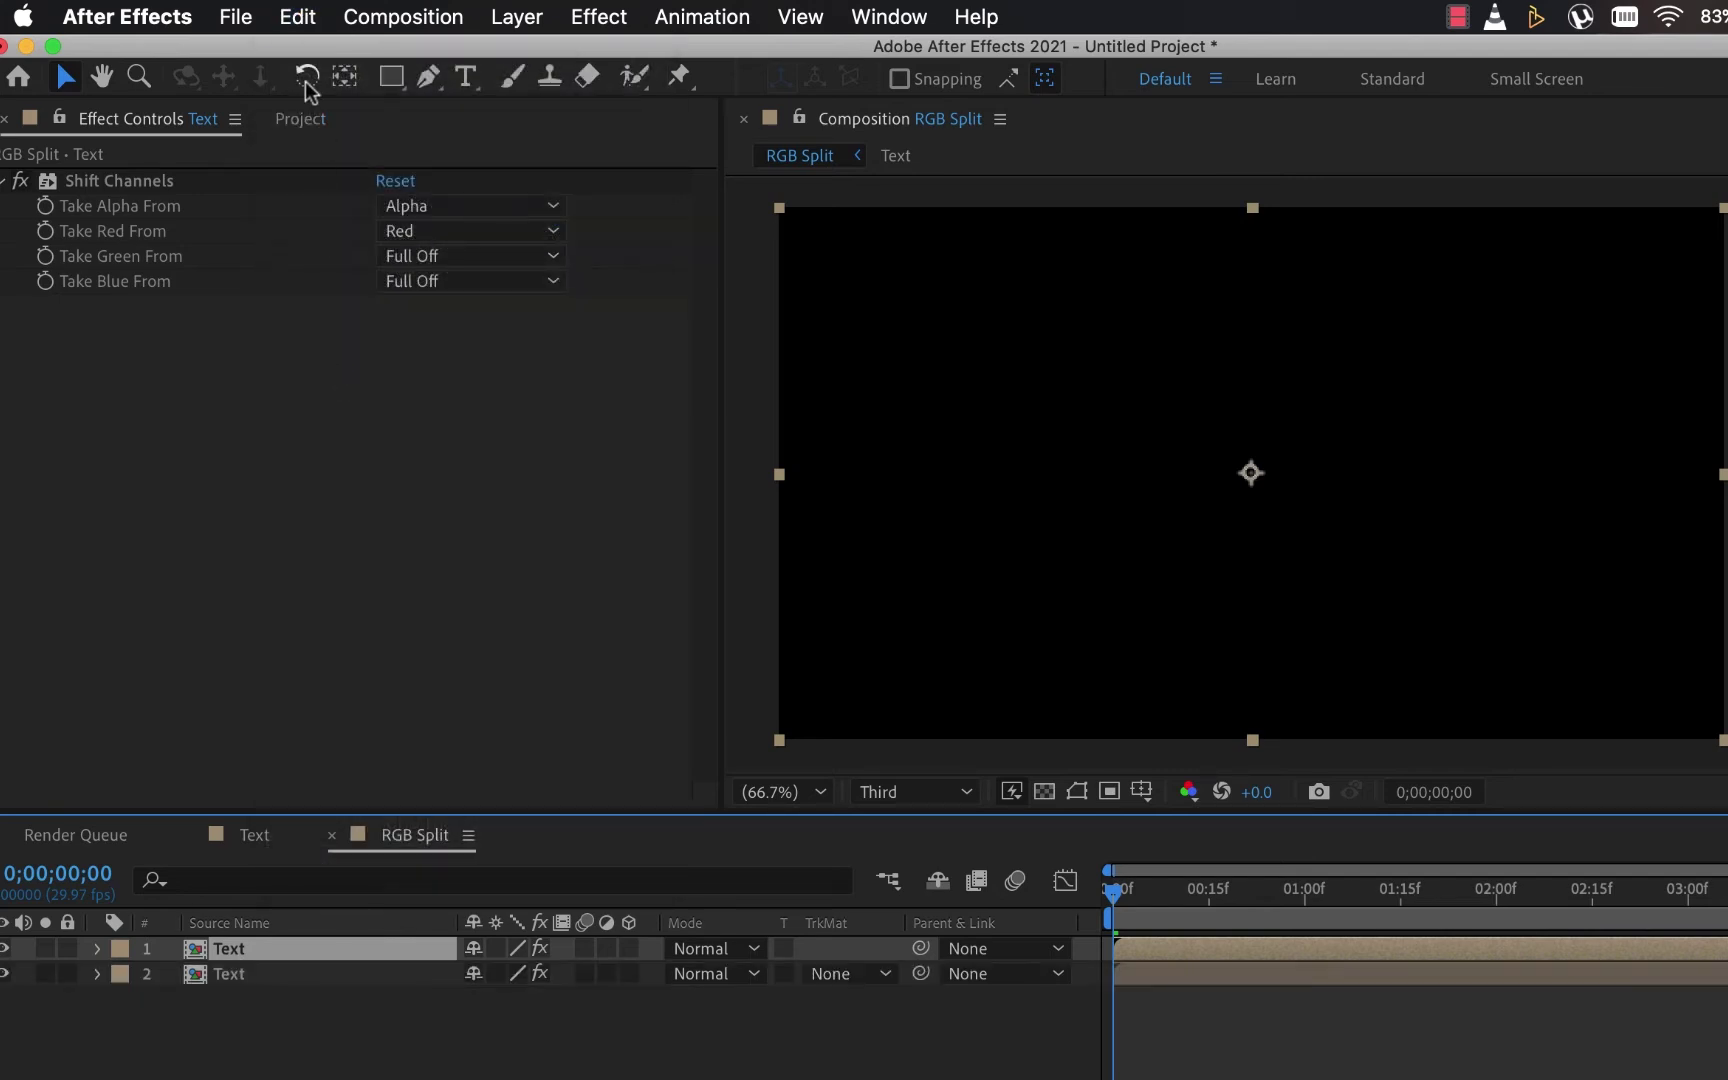
left_click(296, 22)
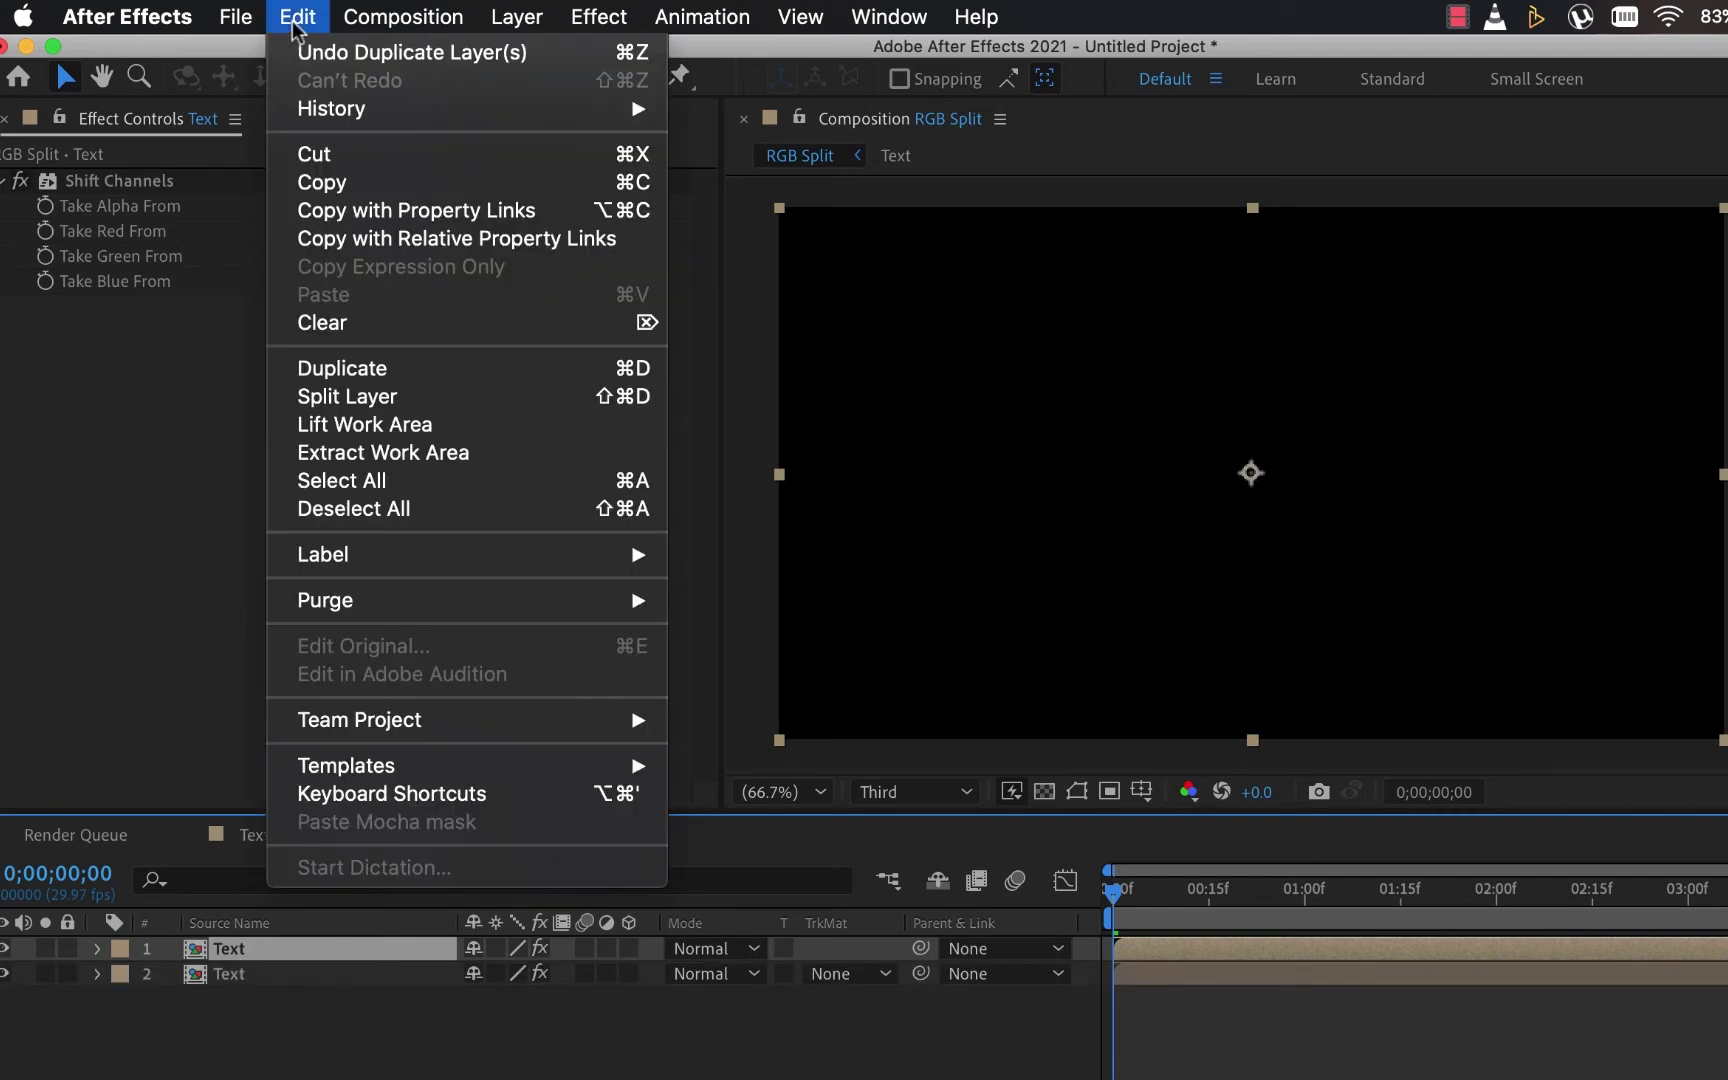
left_click(327, 368)
left_click(258, 978)
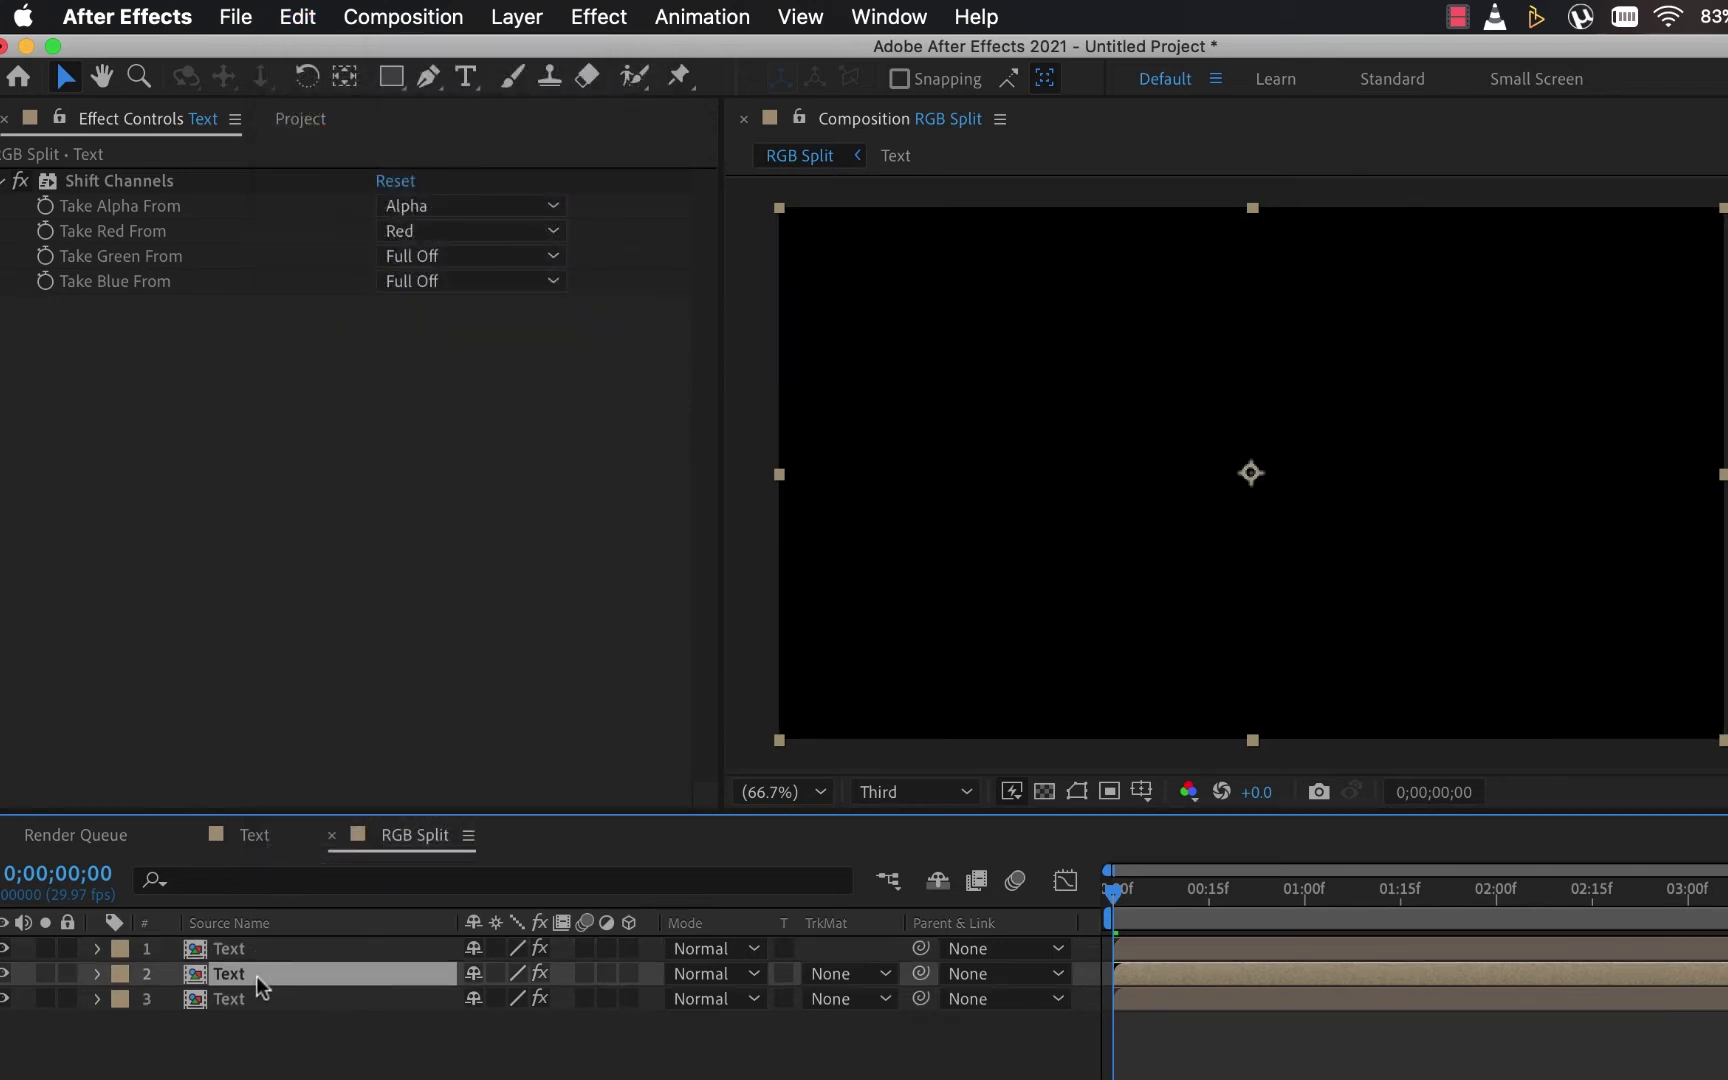
In the middle Text layer's Shift Channels effect, set Take Red From to Full Off and Take Green From to Green
left_click(428, 230)
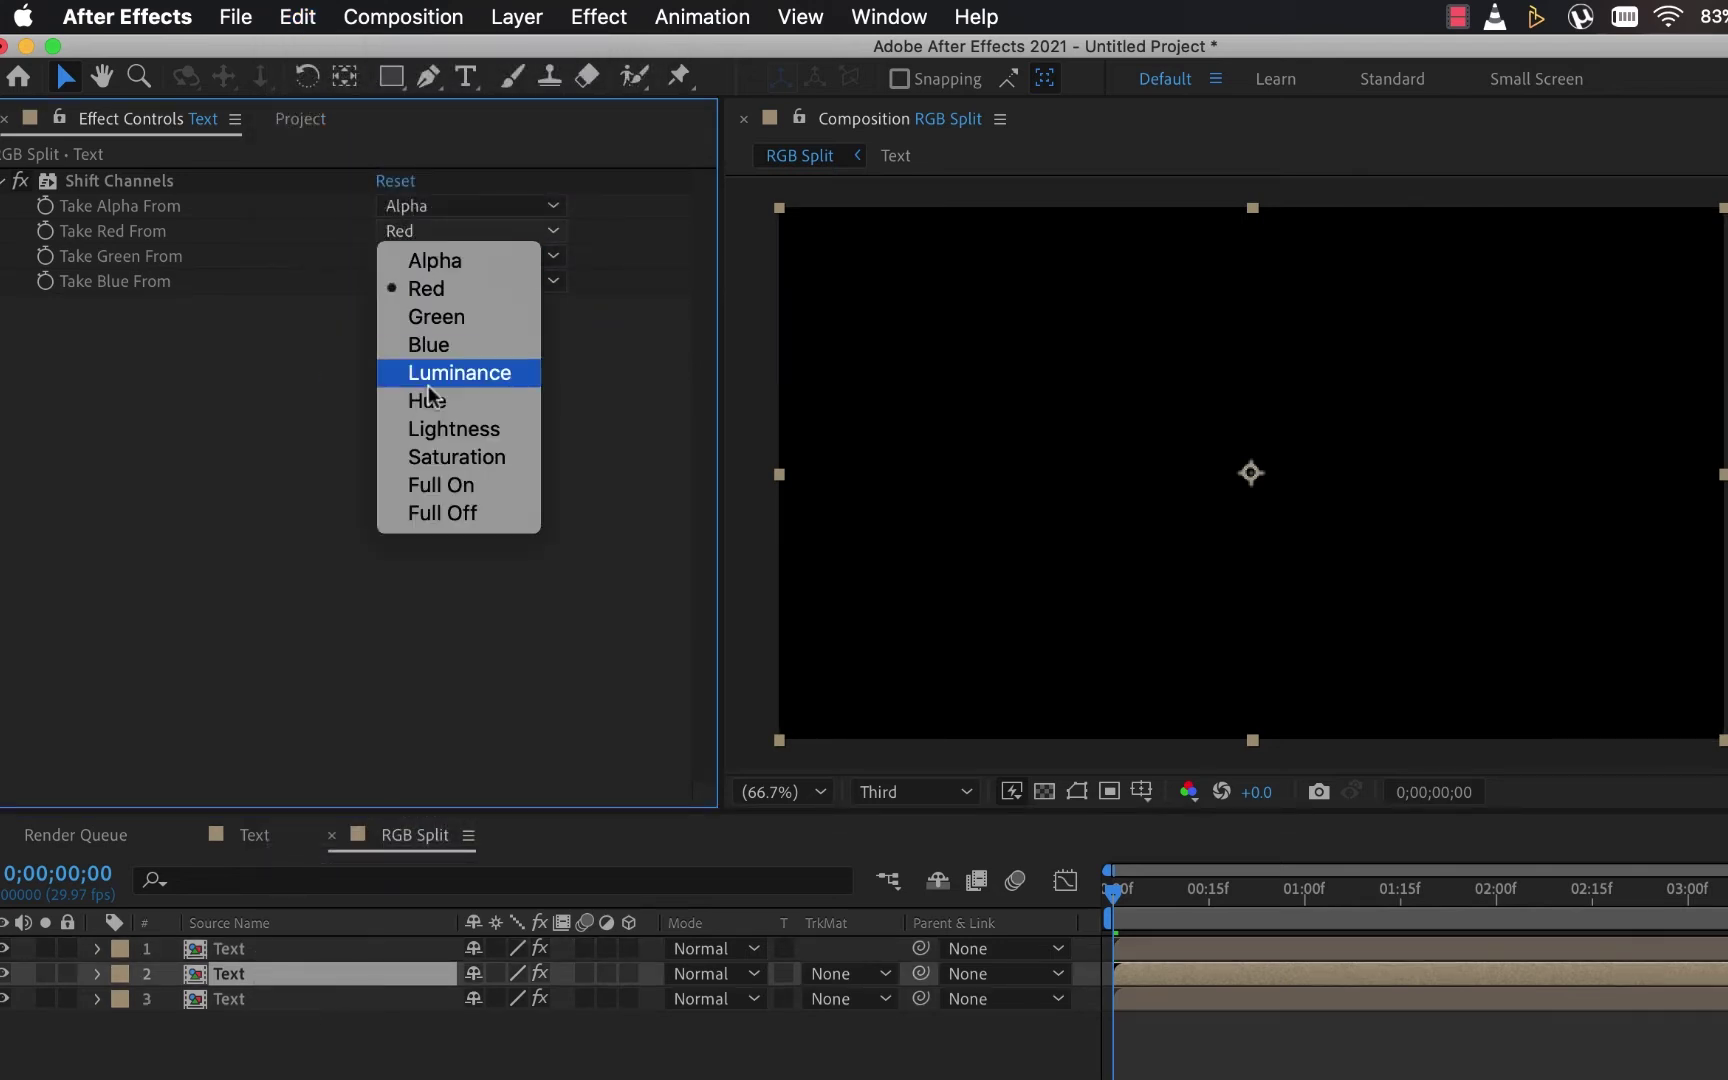
left_click(442, 512)
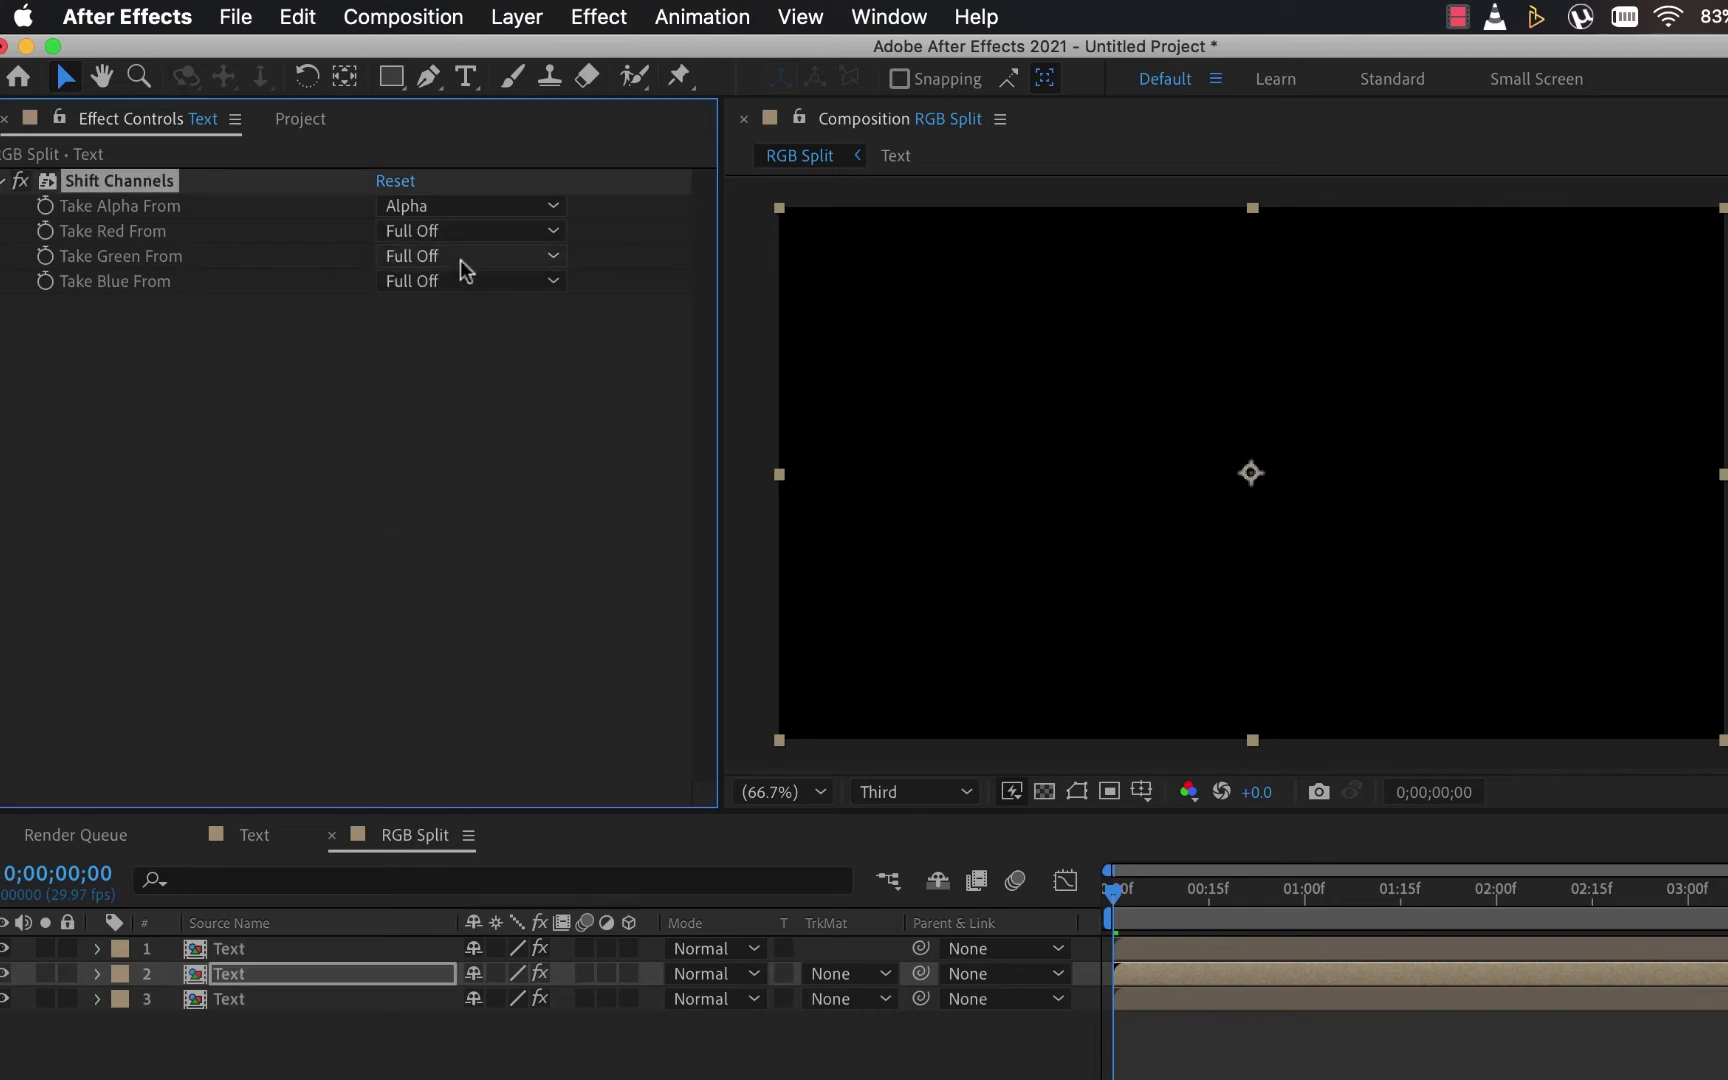
left_click(461, 257)
left_click(447, 344)
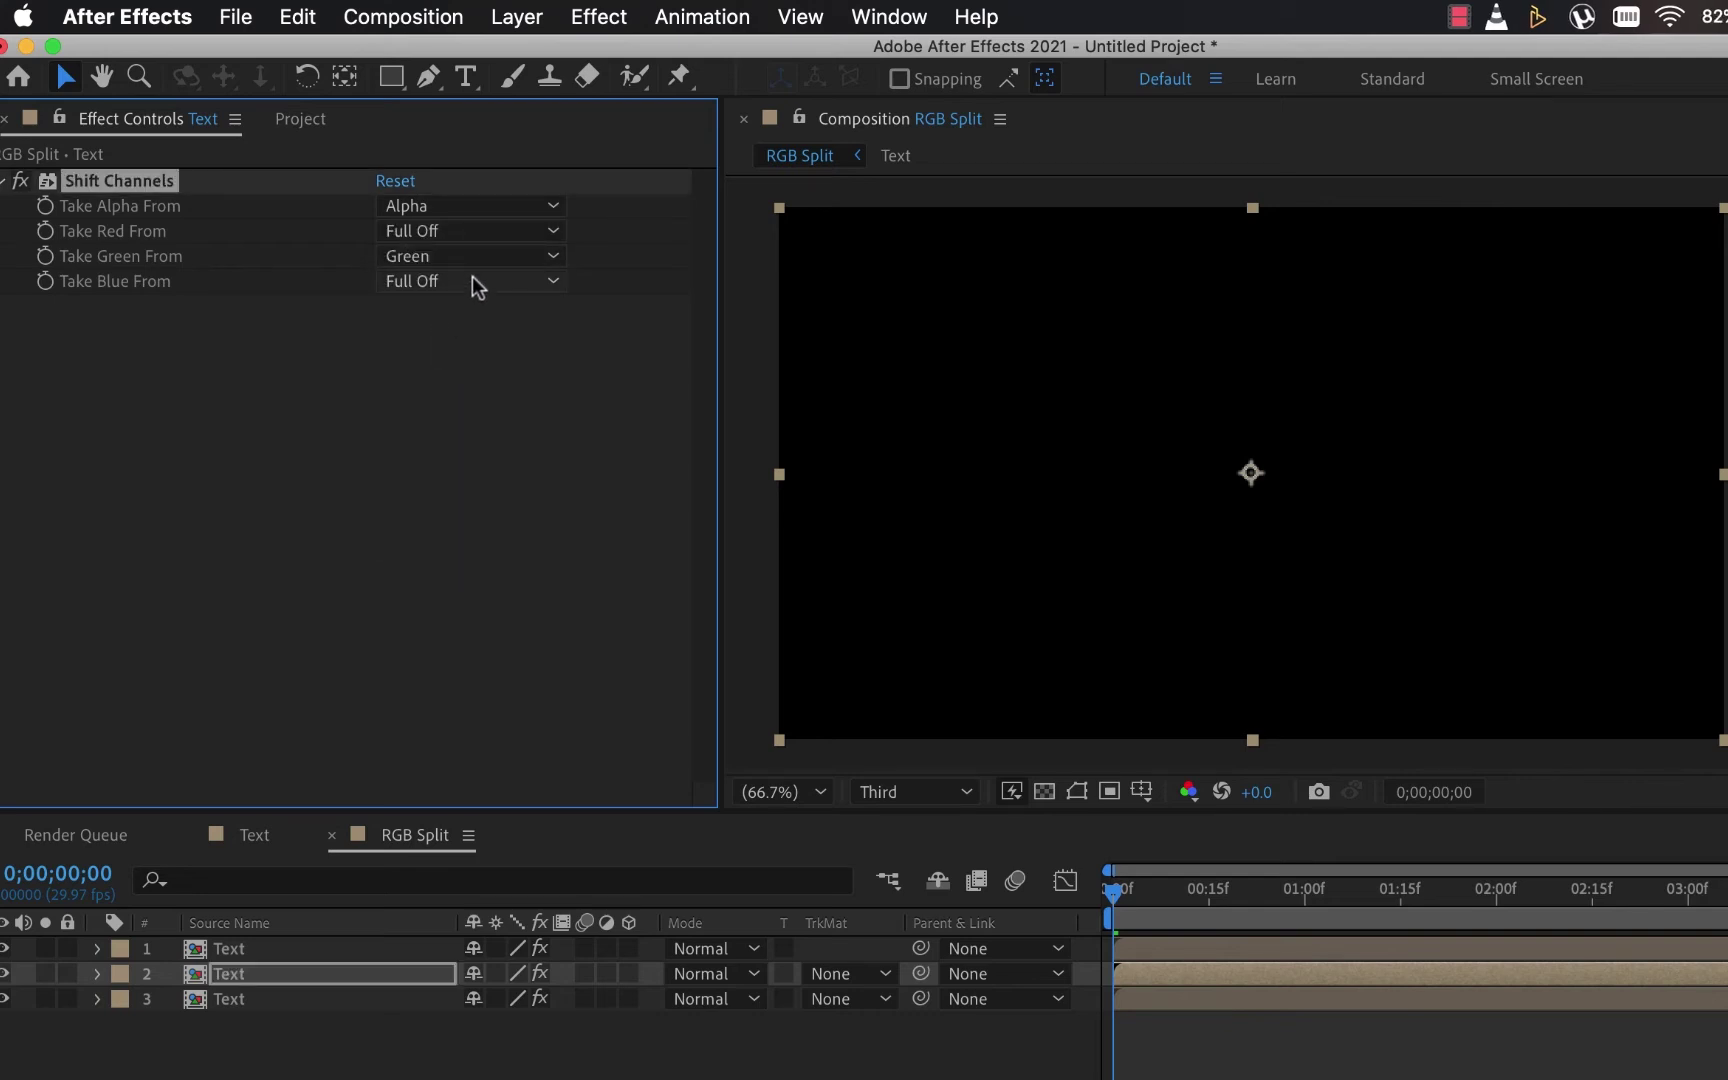
In the top Text layer's Shift Channels effect, set Take Red From to Full Off and Take Blue From to Blue
left_click(226, 948)
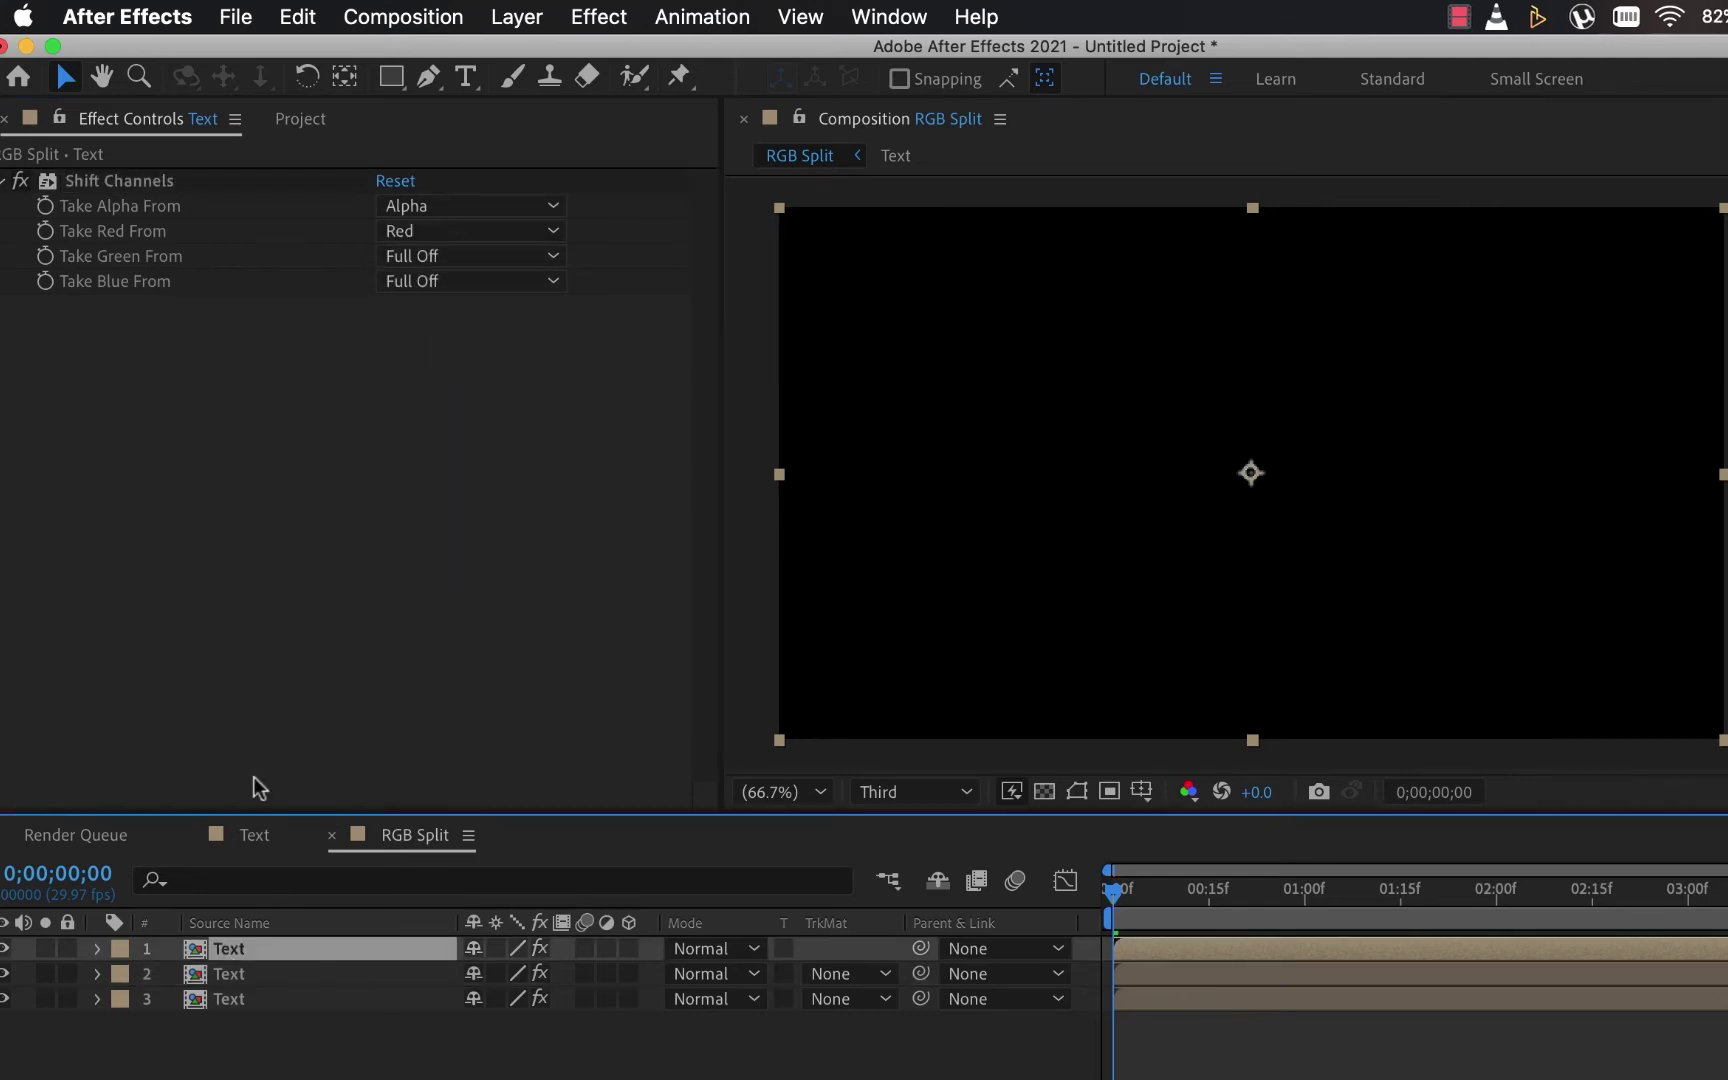
left_click(448, 238)
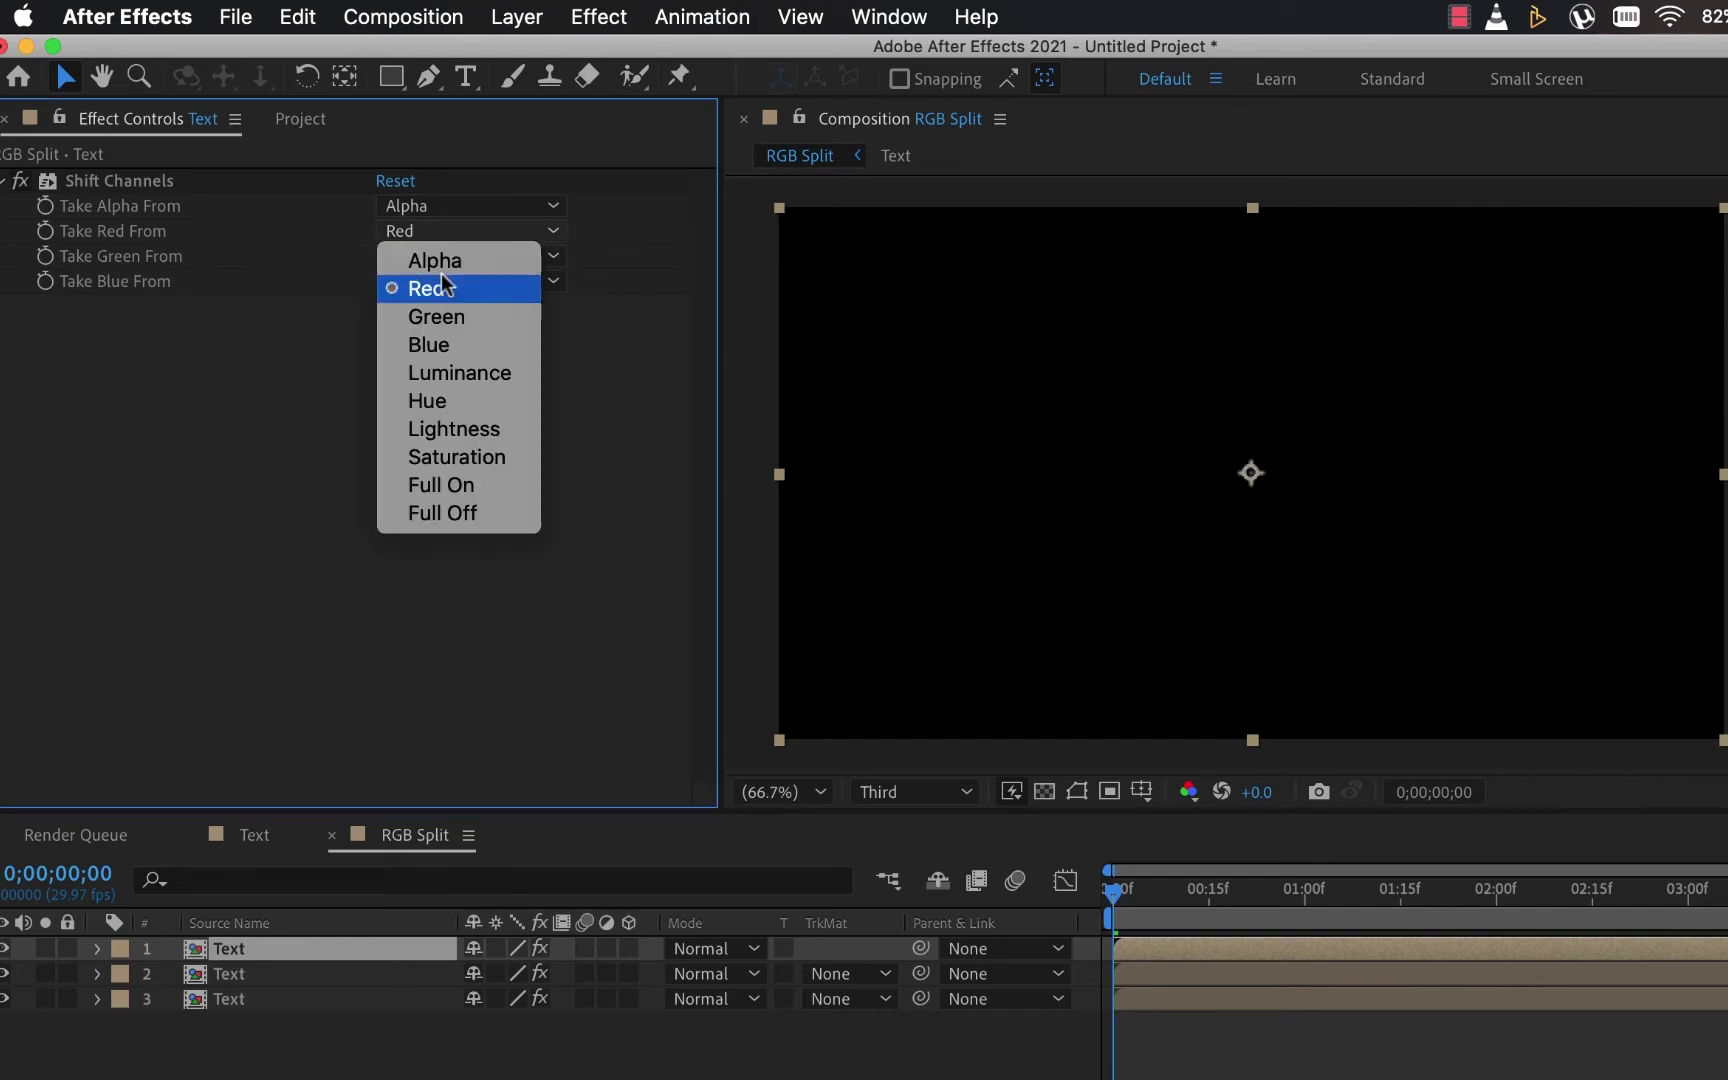
left_click(447, 513)
left_click(450, 289)
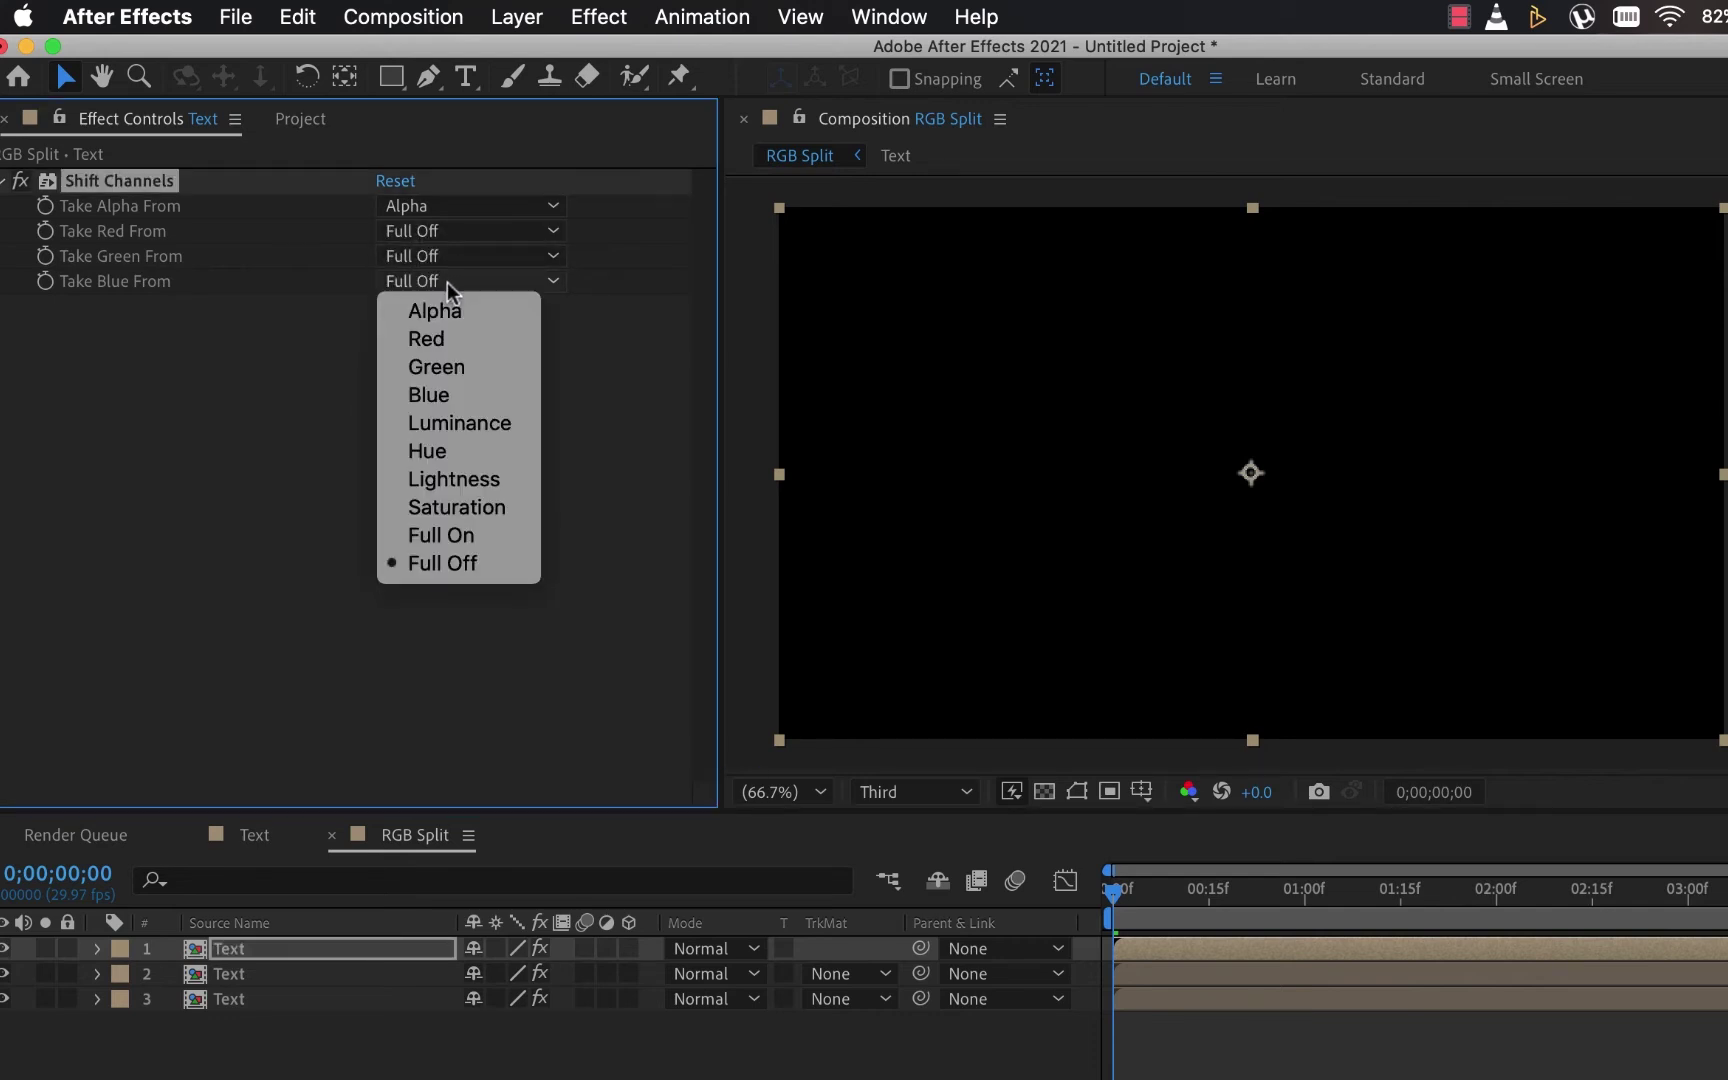
left_click(440, 398)
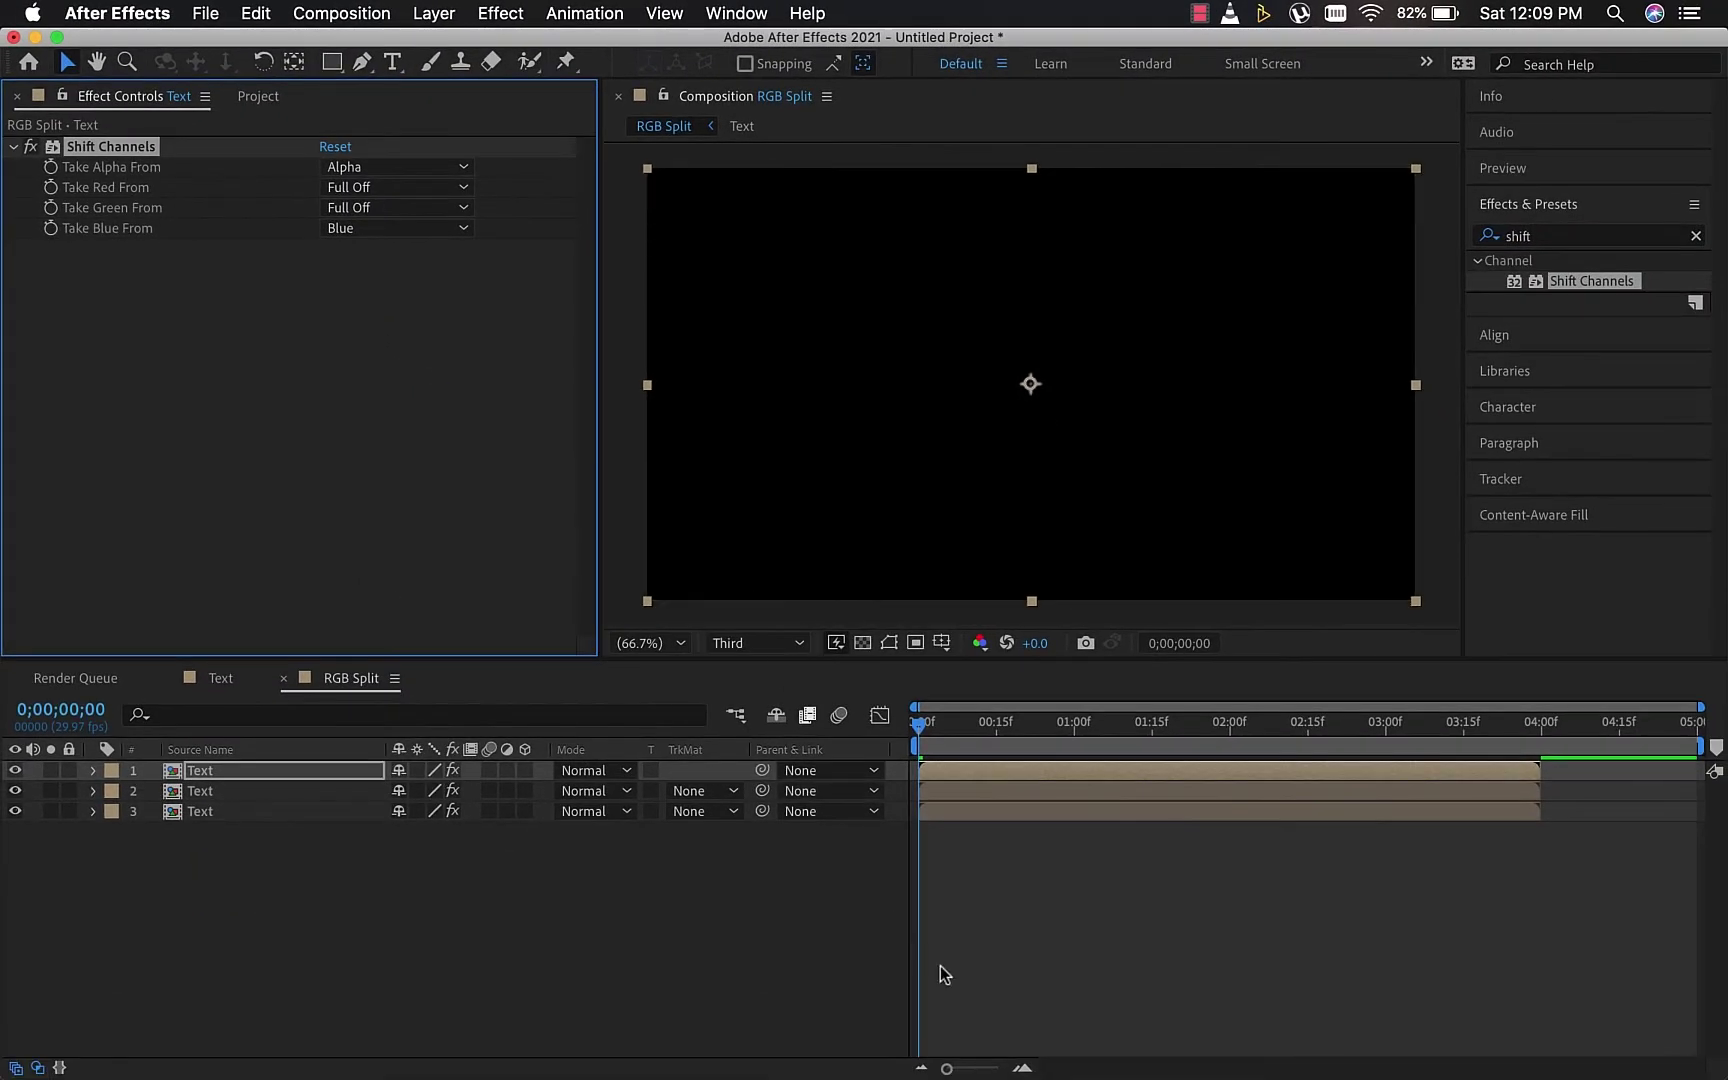
Advance the playhead to 0;00;00;03 and shift the middle Text layer so it starts there
left_click_drag(946, 1068, 966, 1068)
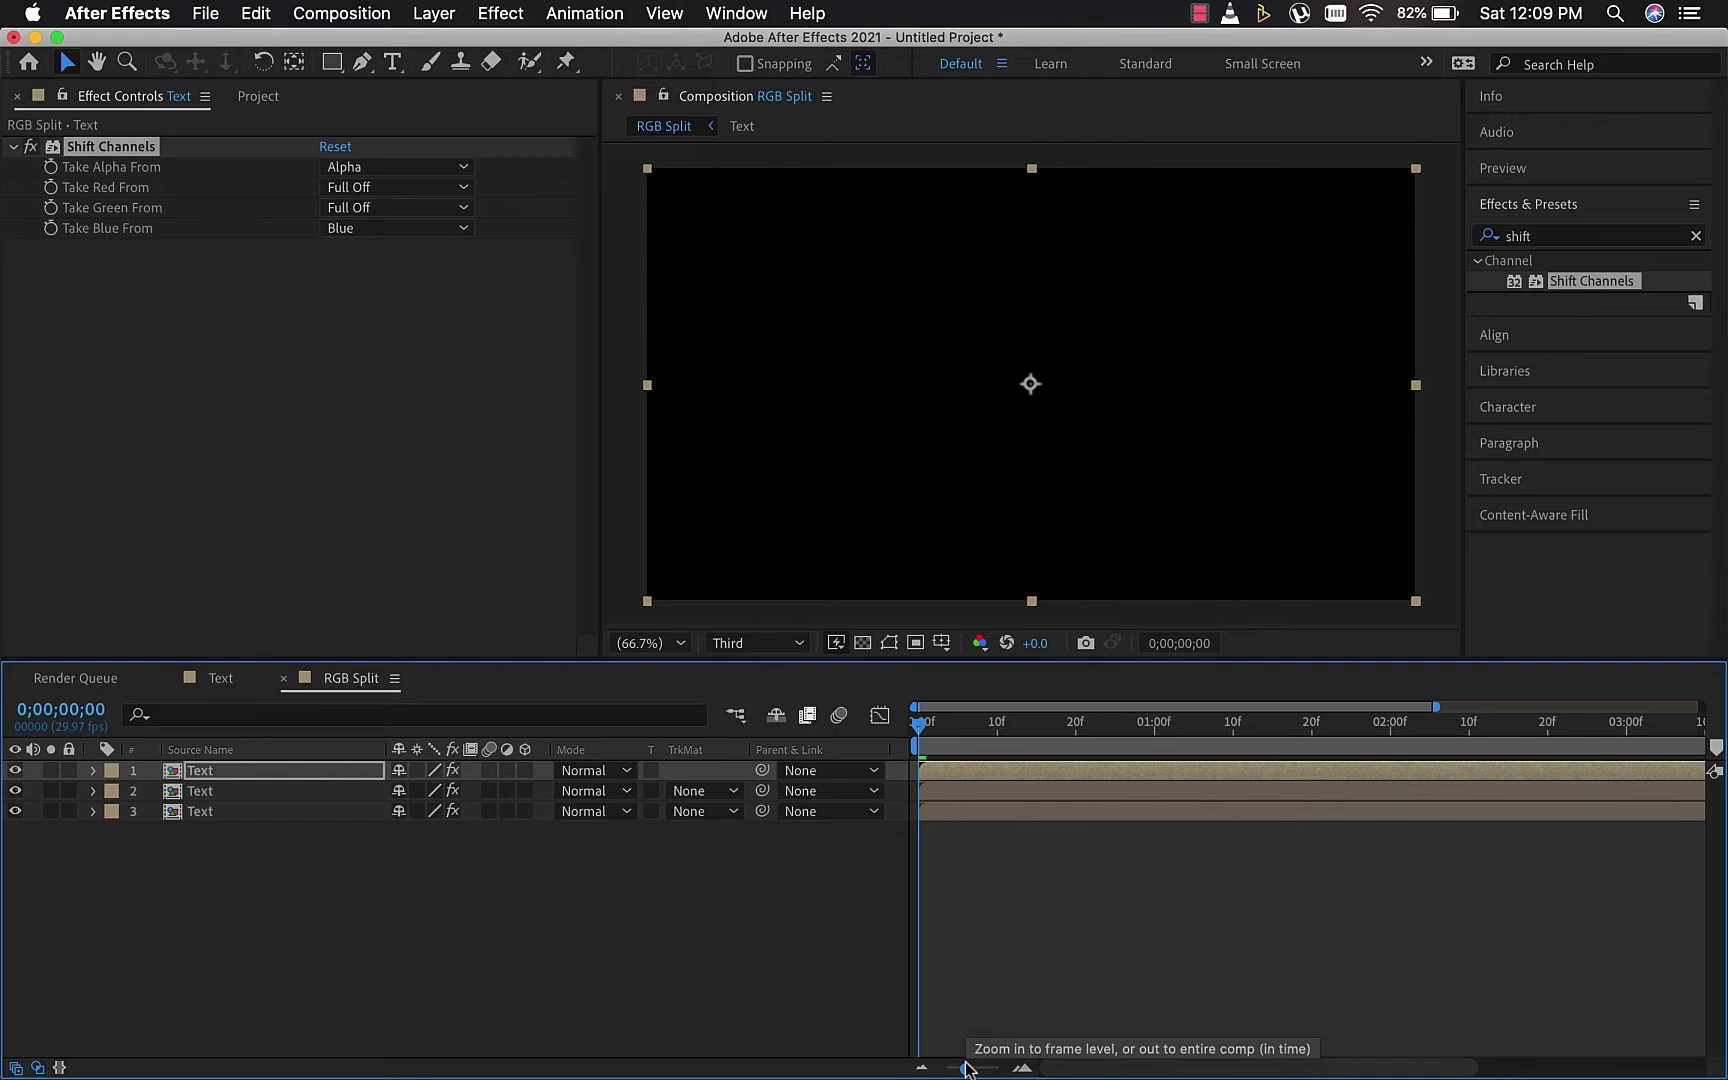
left_click(1527, 172)
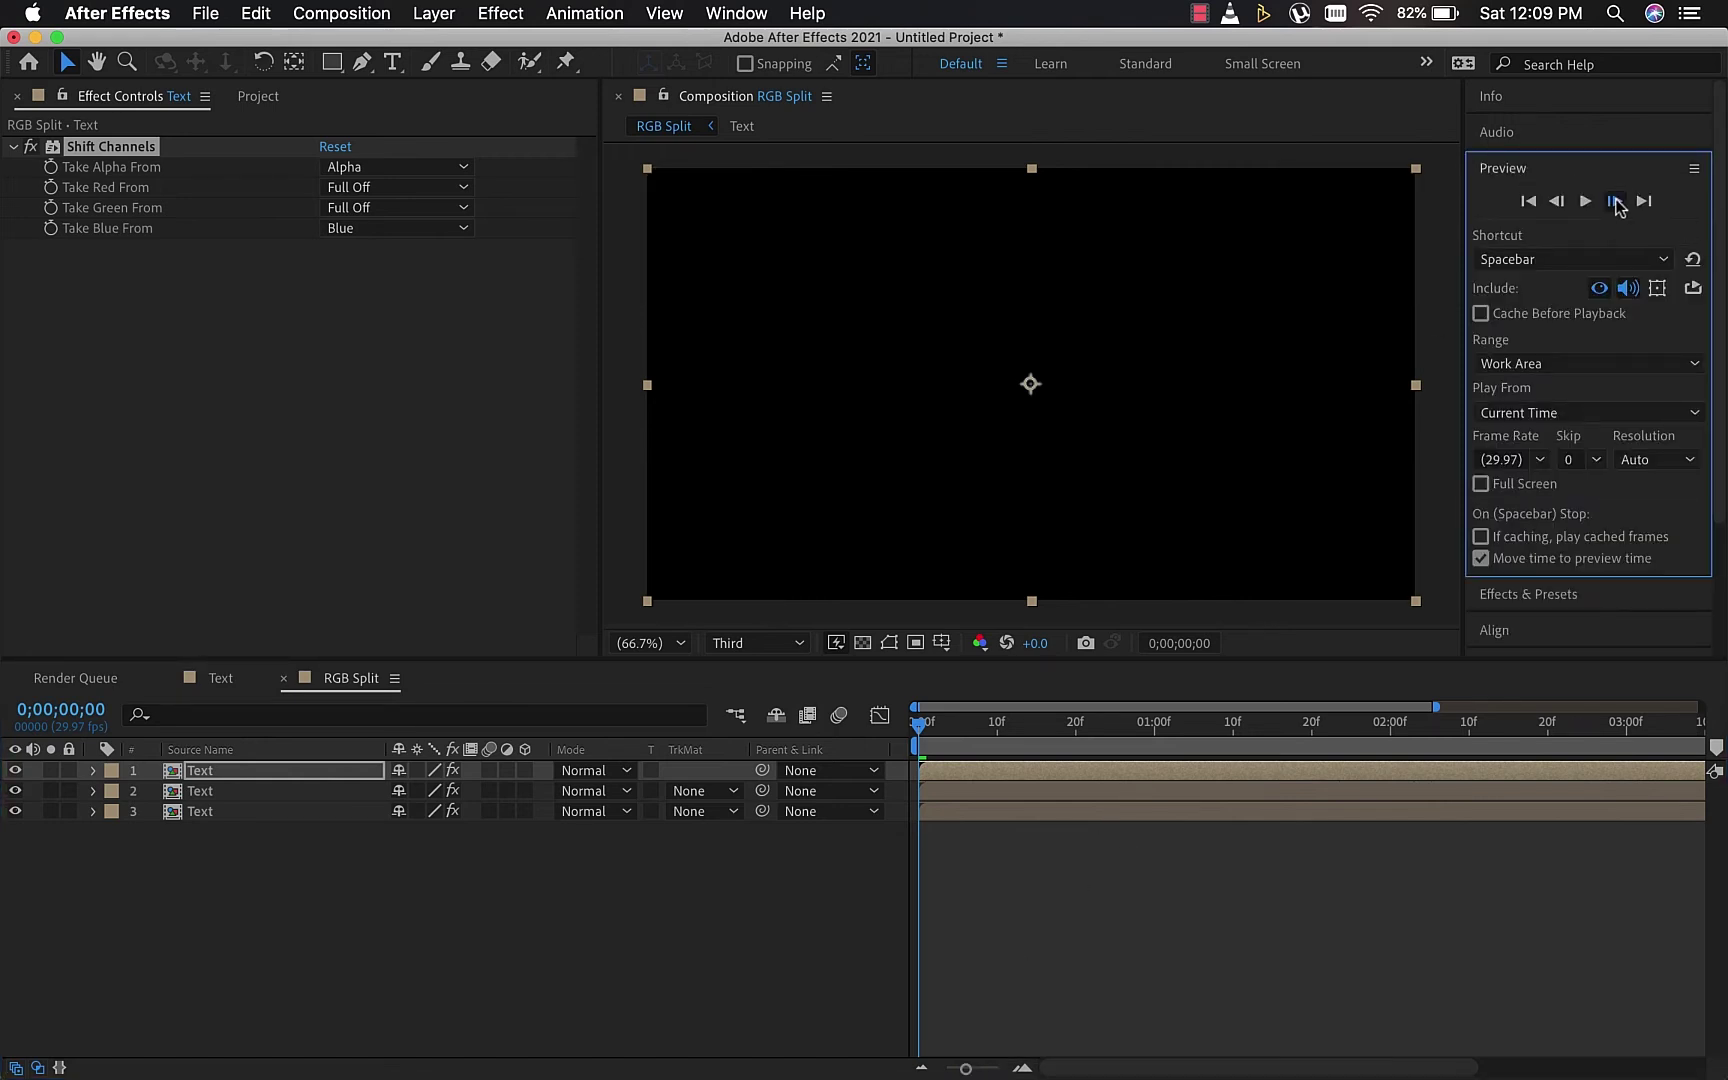
left_click(1615, 202)
left_click(1615, 202)
left_click(1615, 202)
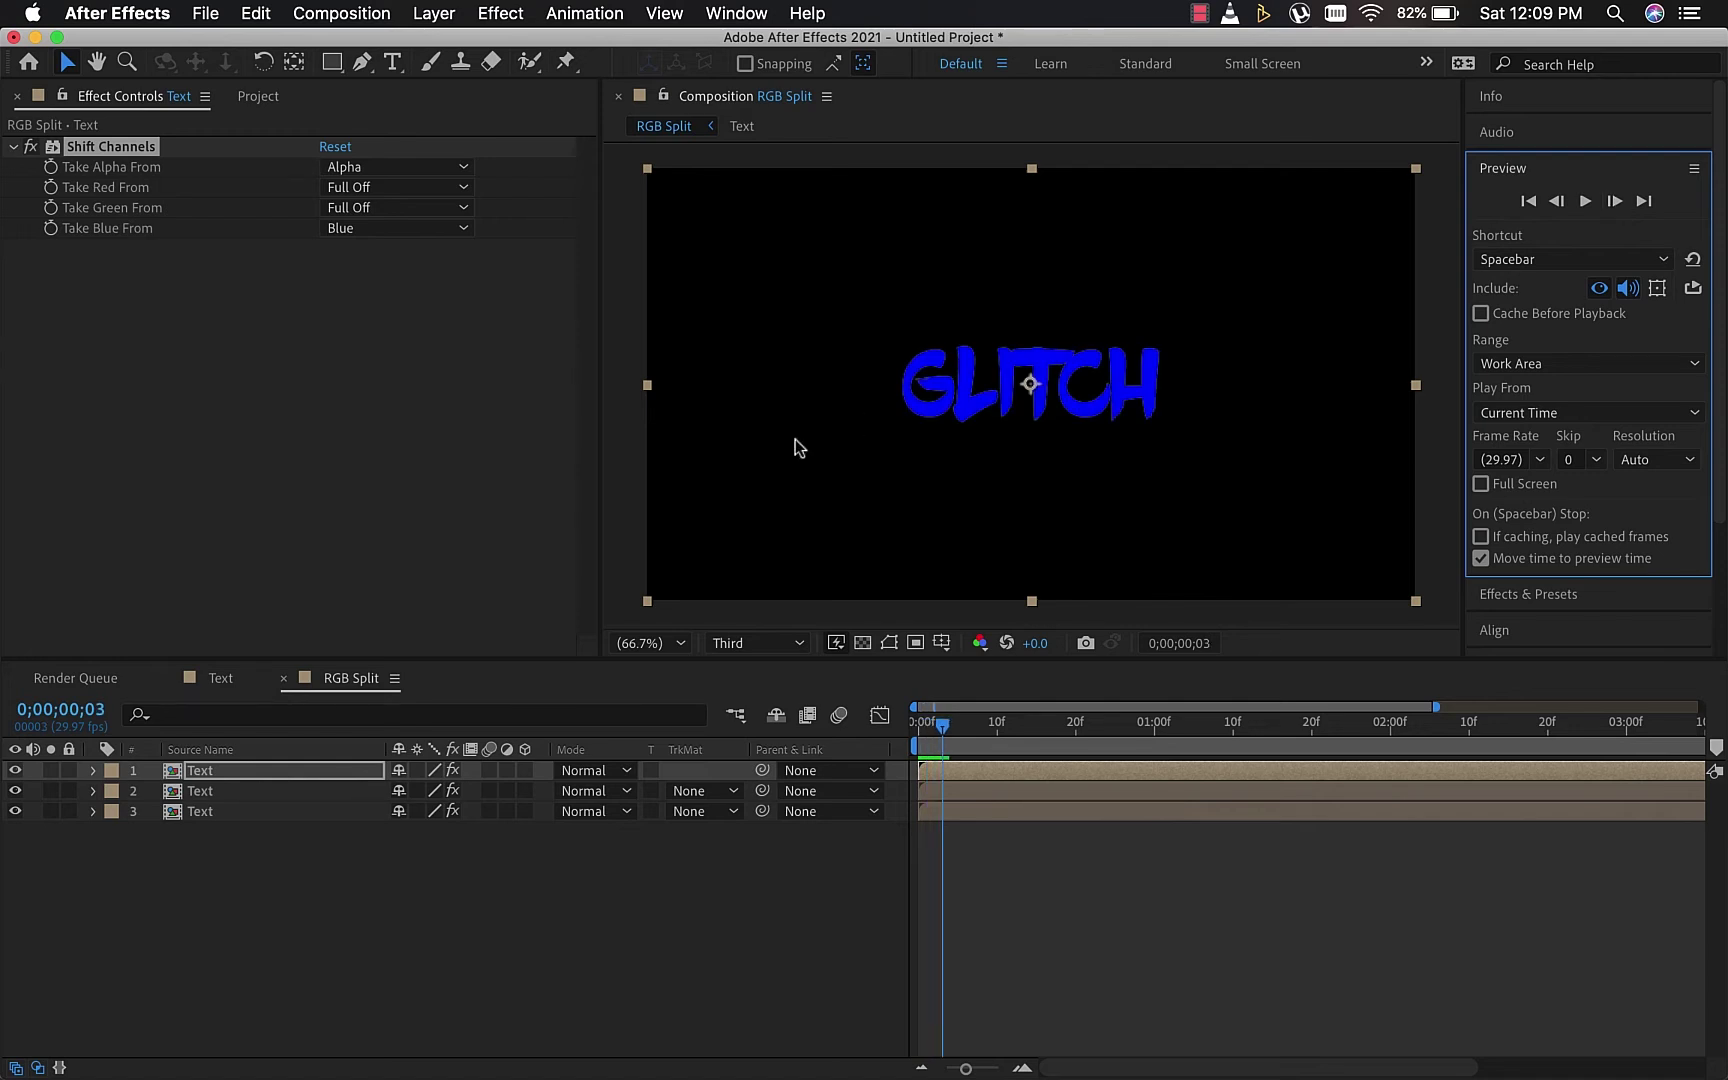
left_click(210, 792)
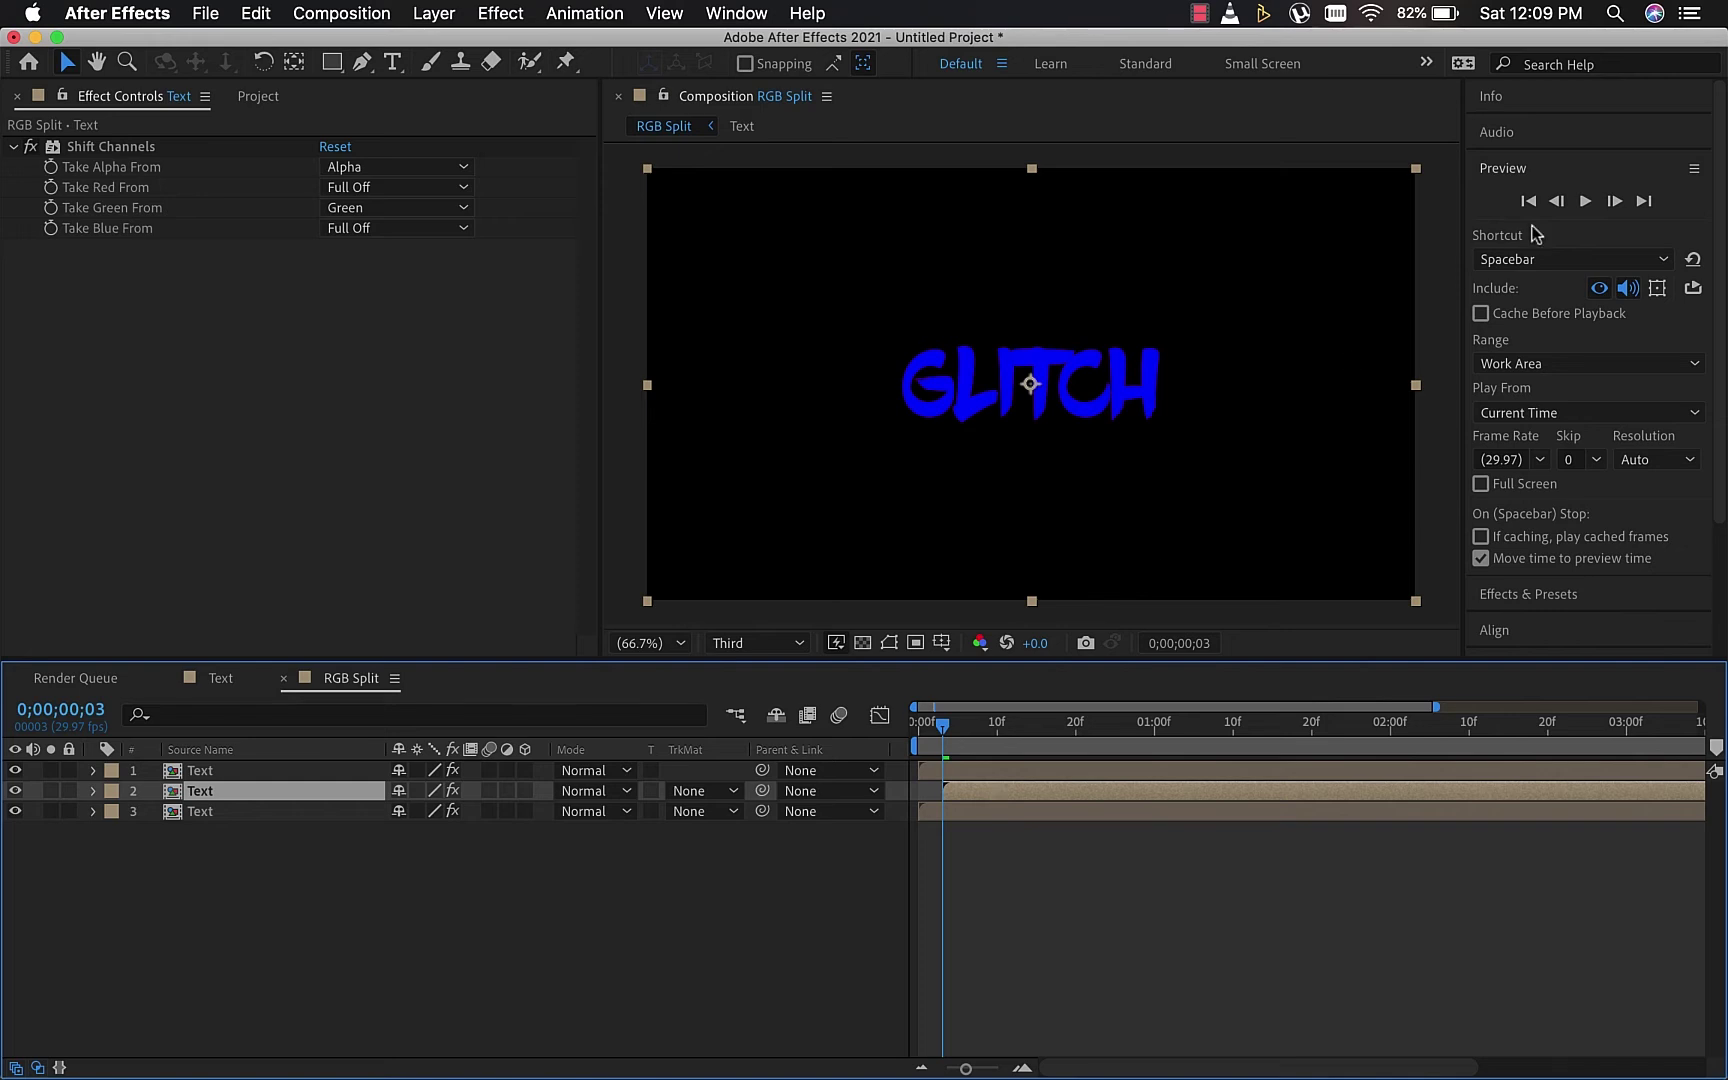
Advance the playhead to 0;00;00;05, shift the top Text layer so it starts there, and deselect it
left_click(1615, 202)
left_click(1615, 202)
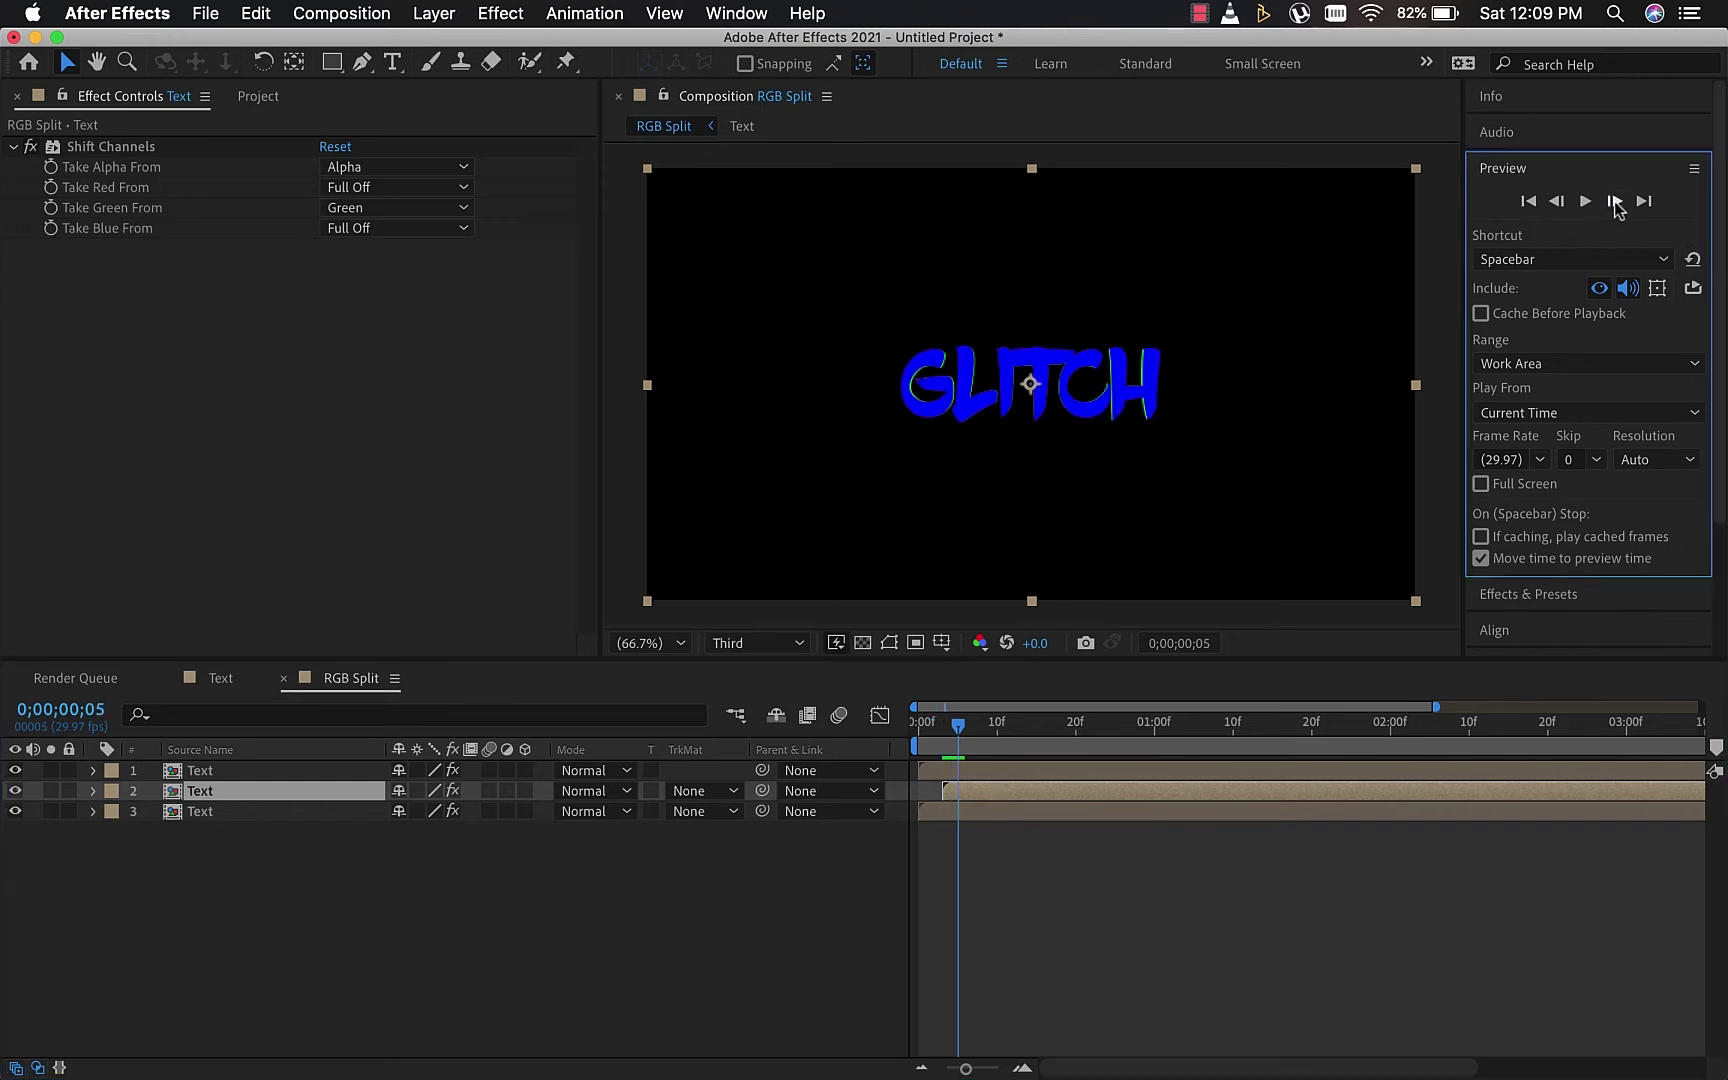
left_click(948, 778)
left_click_drag(948, 778, 981, 775)
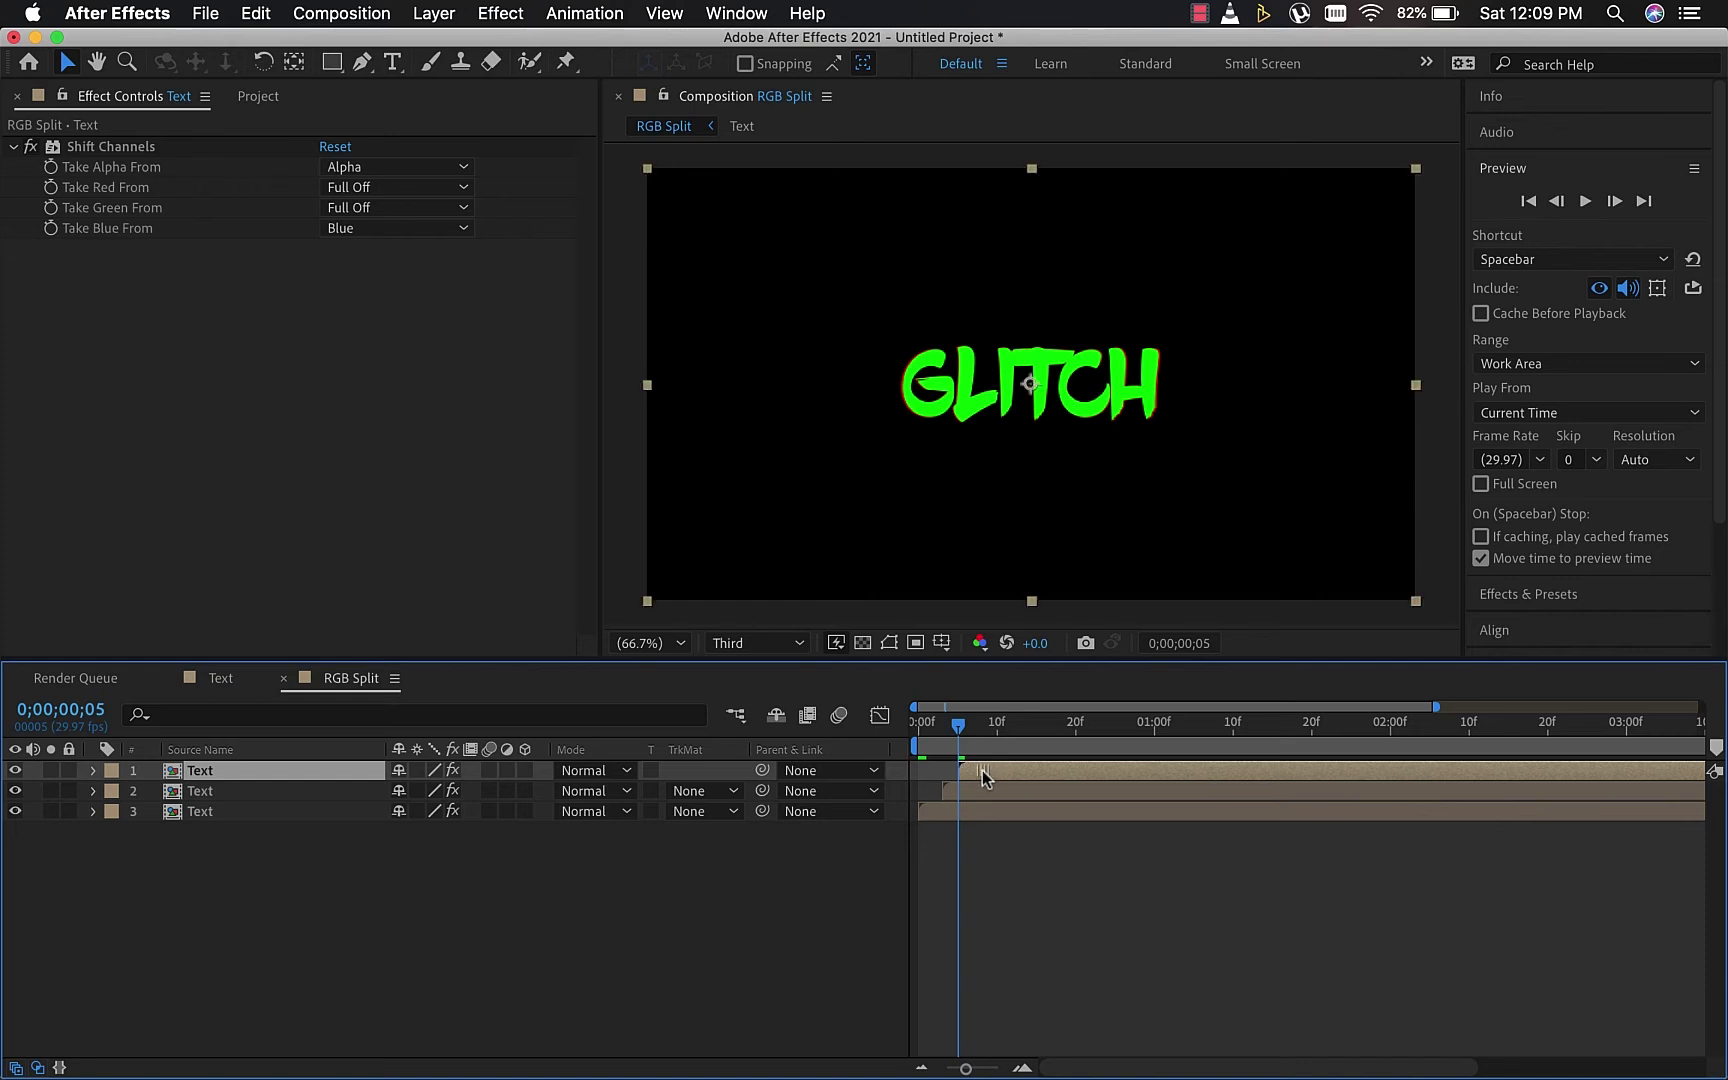
left_click(605, 971)
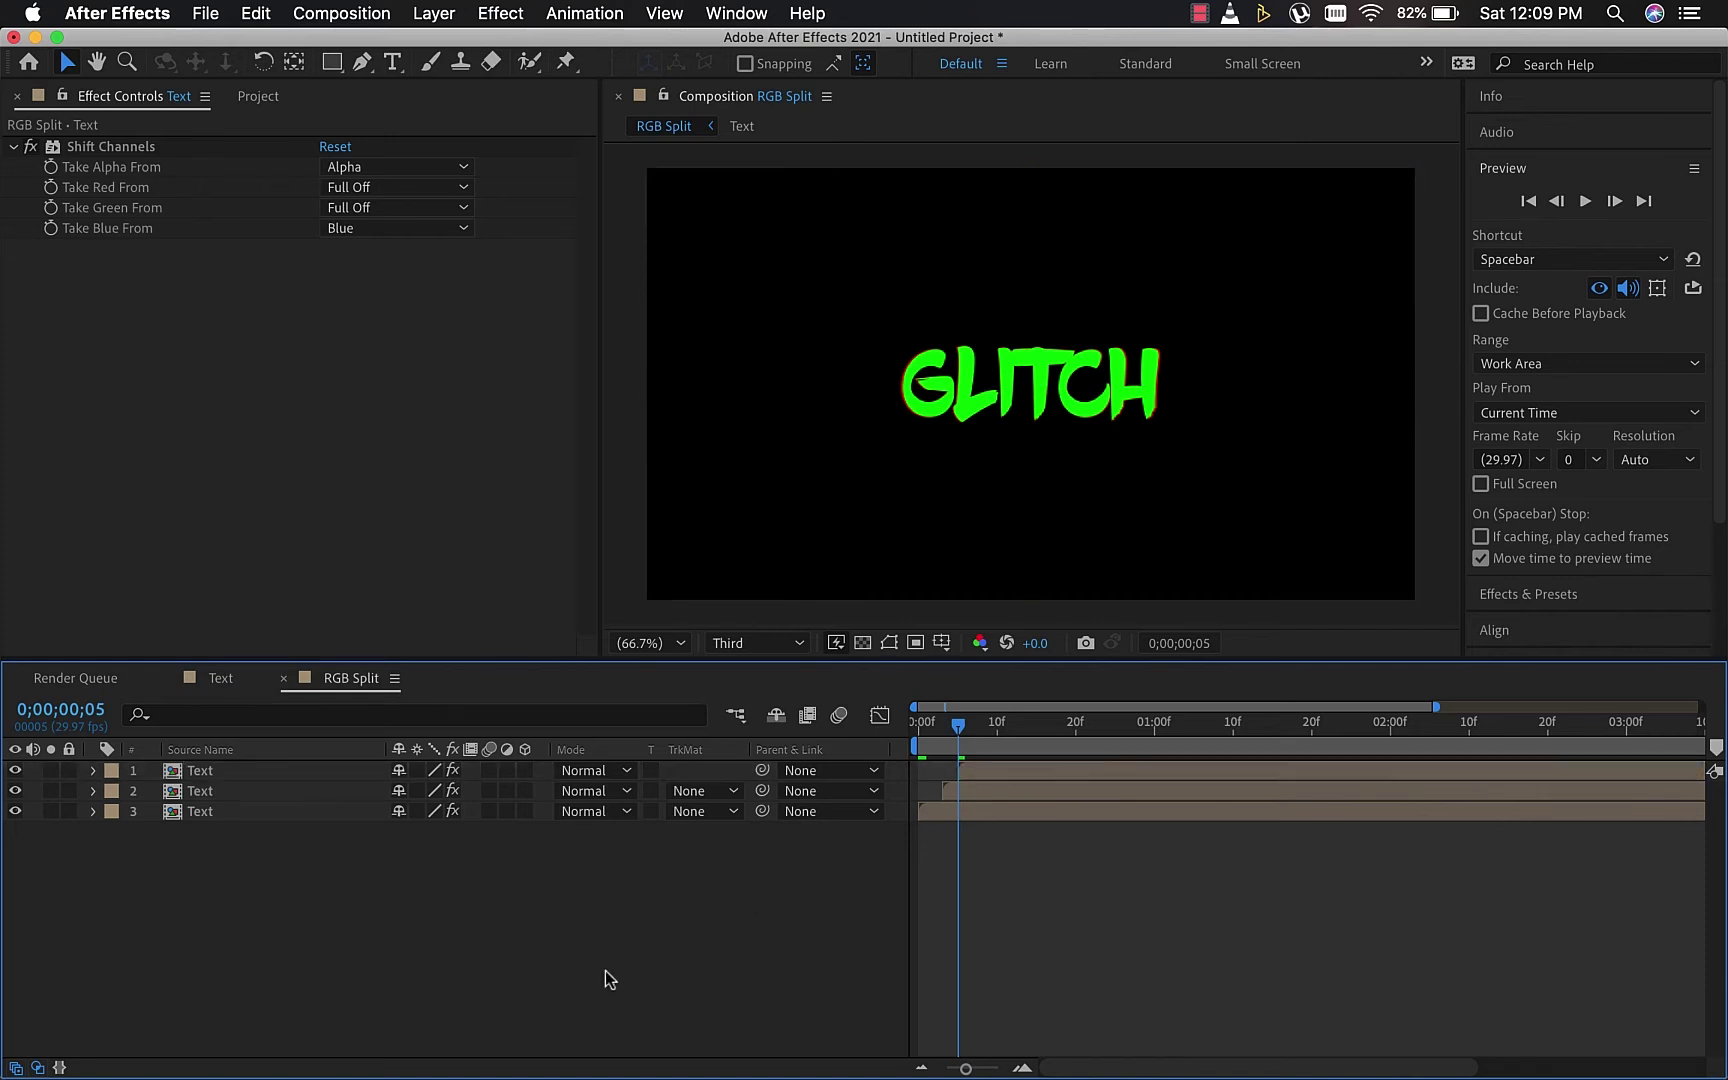
Set the blending mode of the middle and top Text layers to Screen
left_click(617, 790)
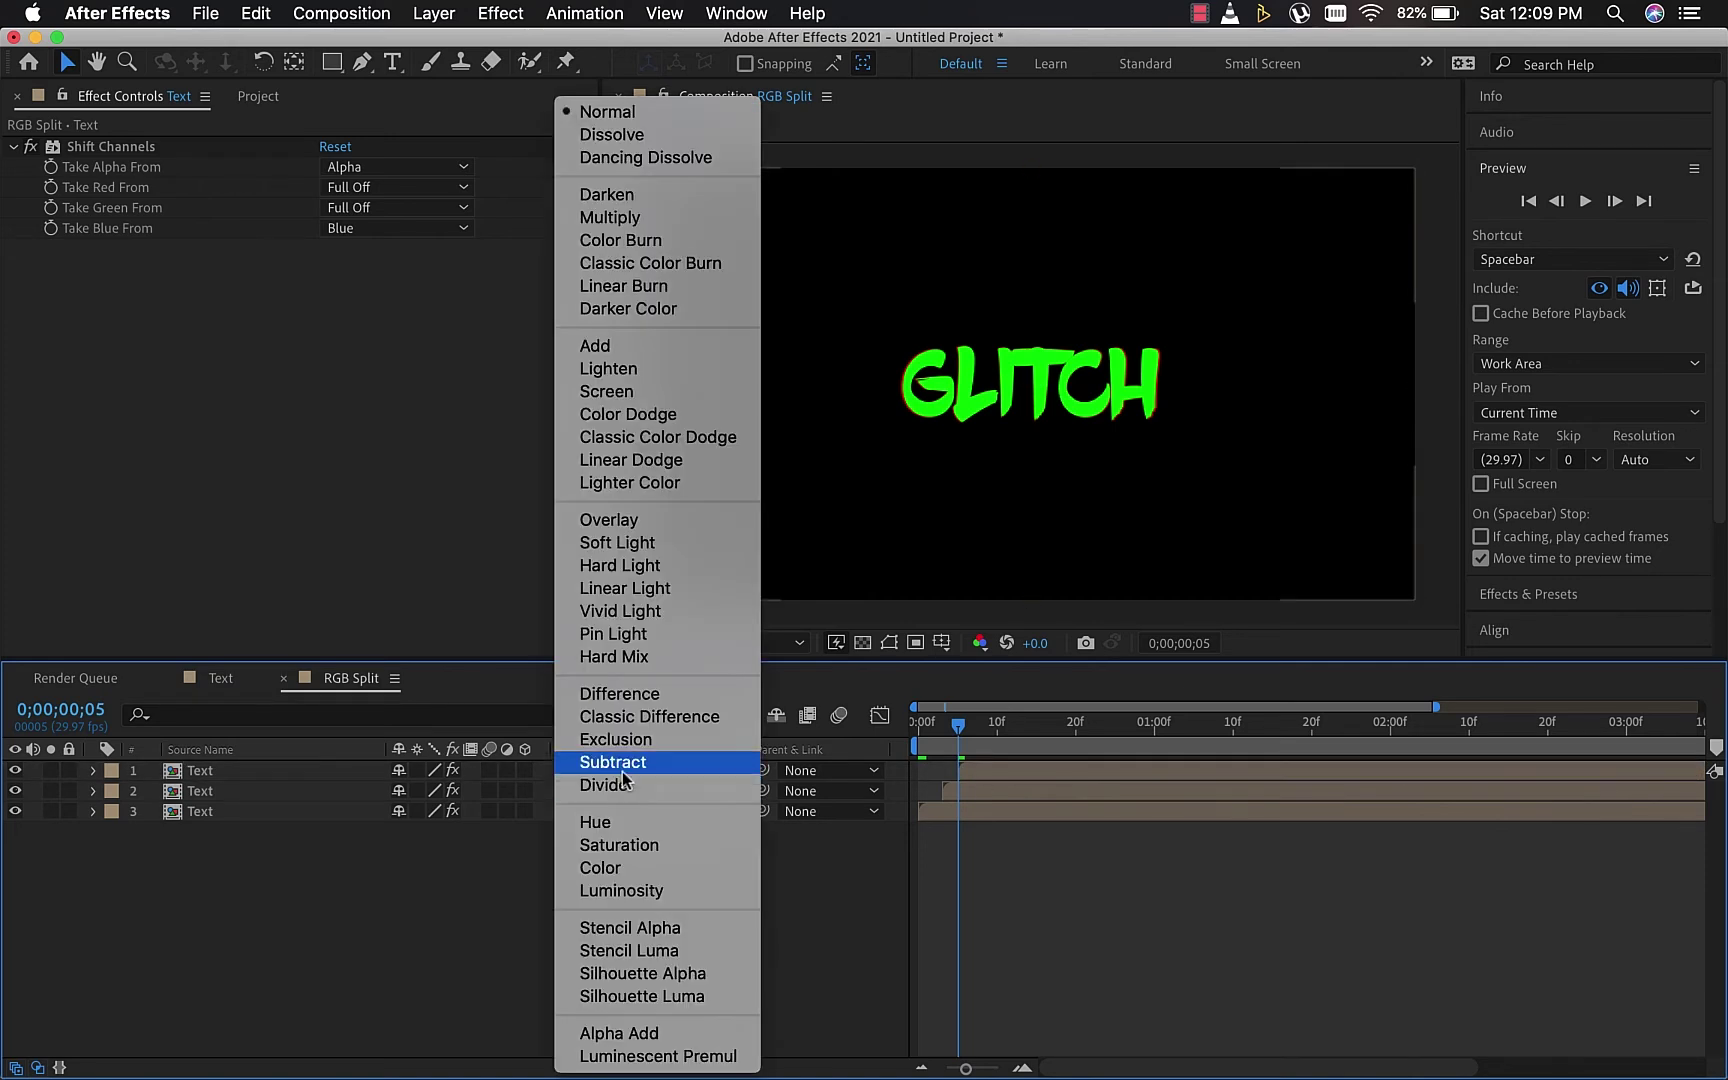
left_click(607, 391)
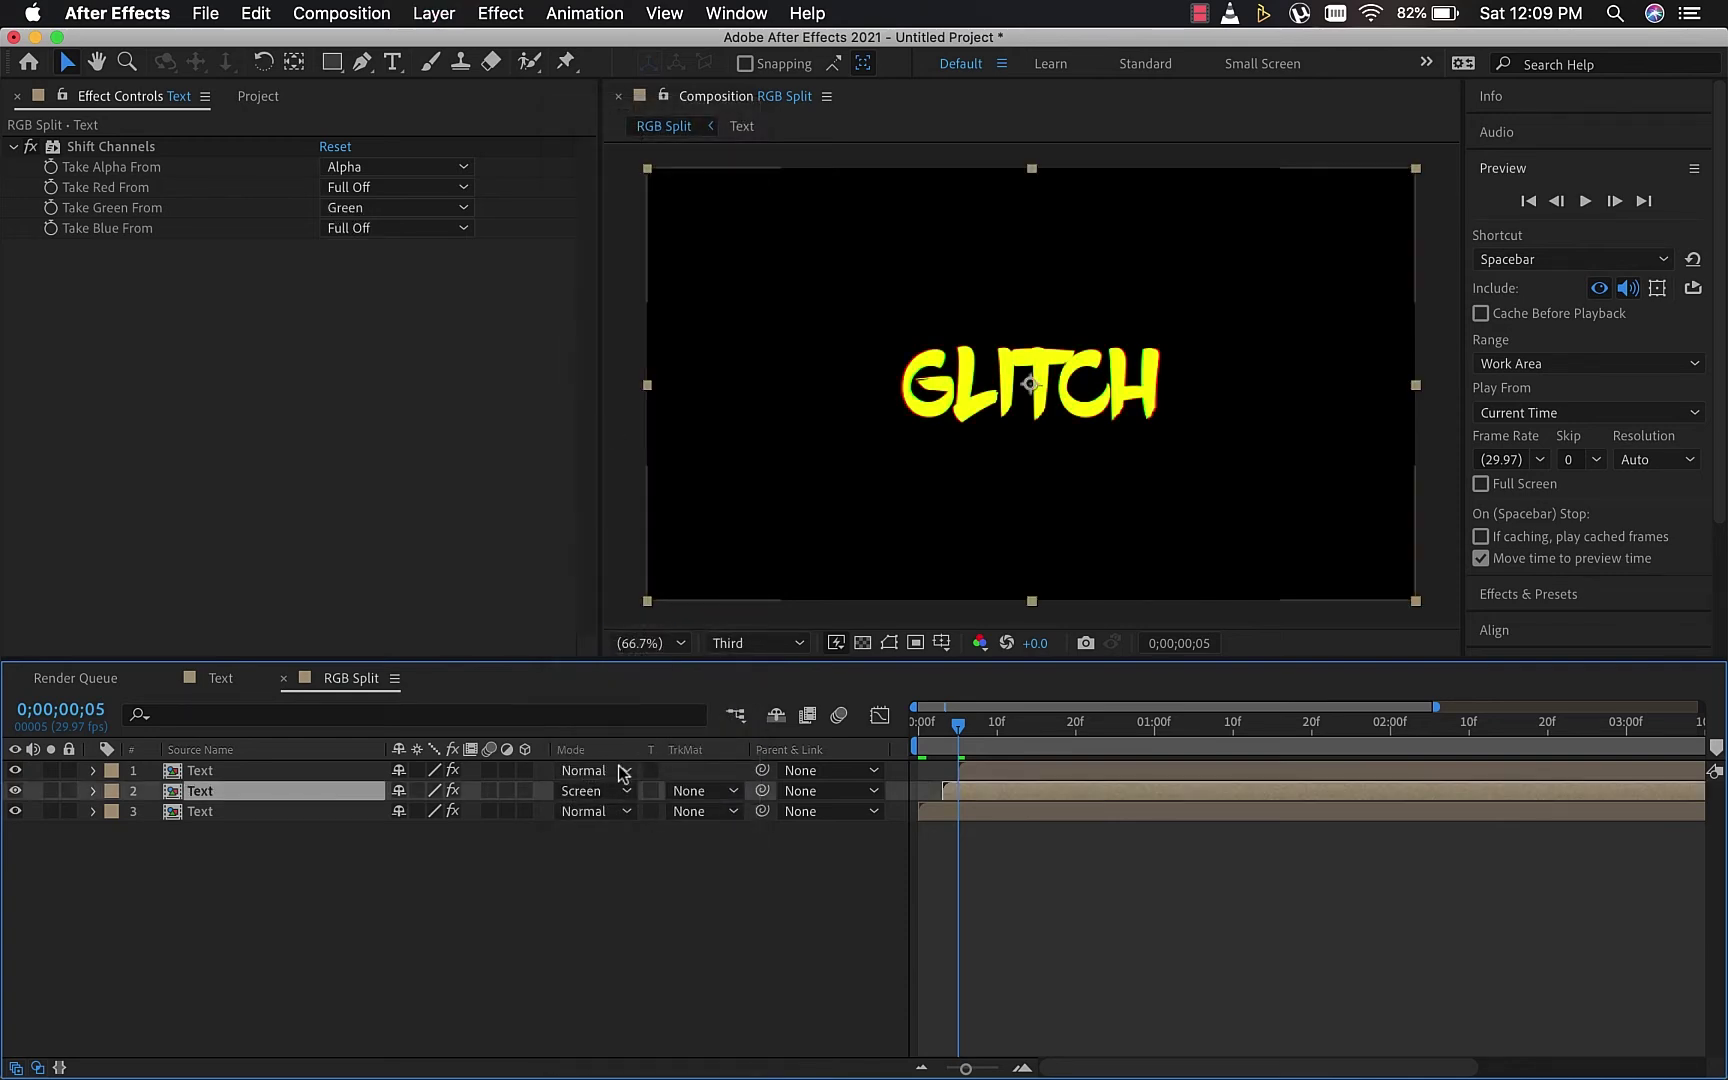
left_click(620, 772)
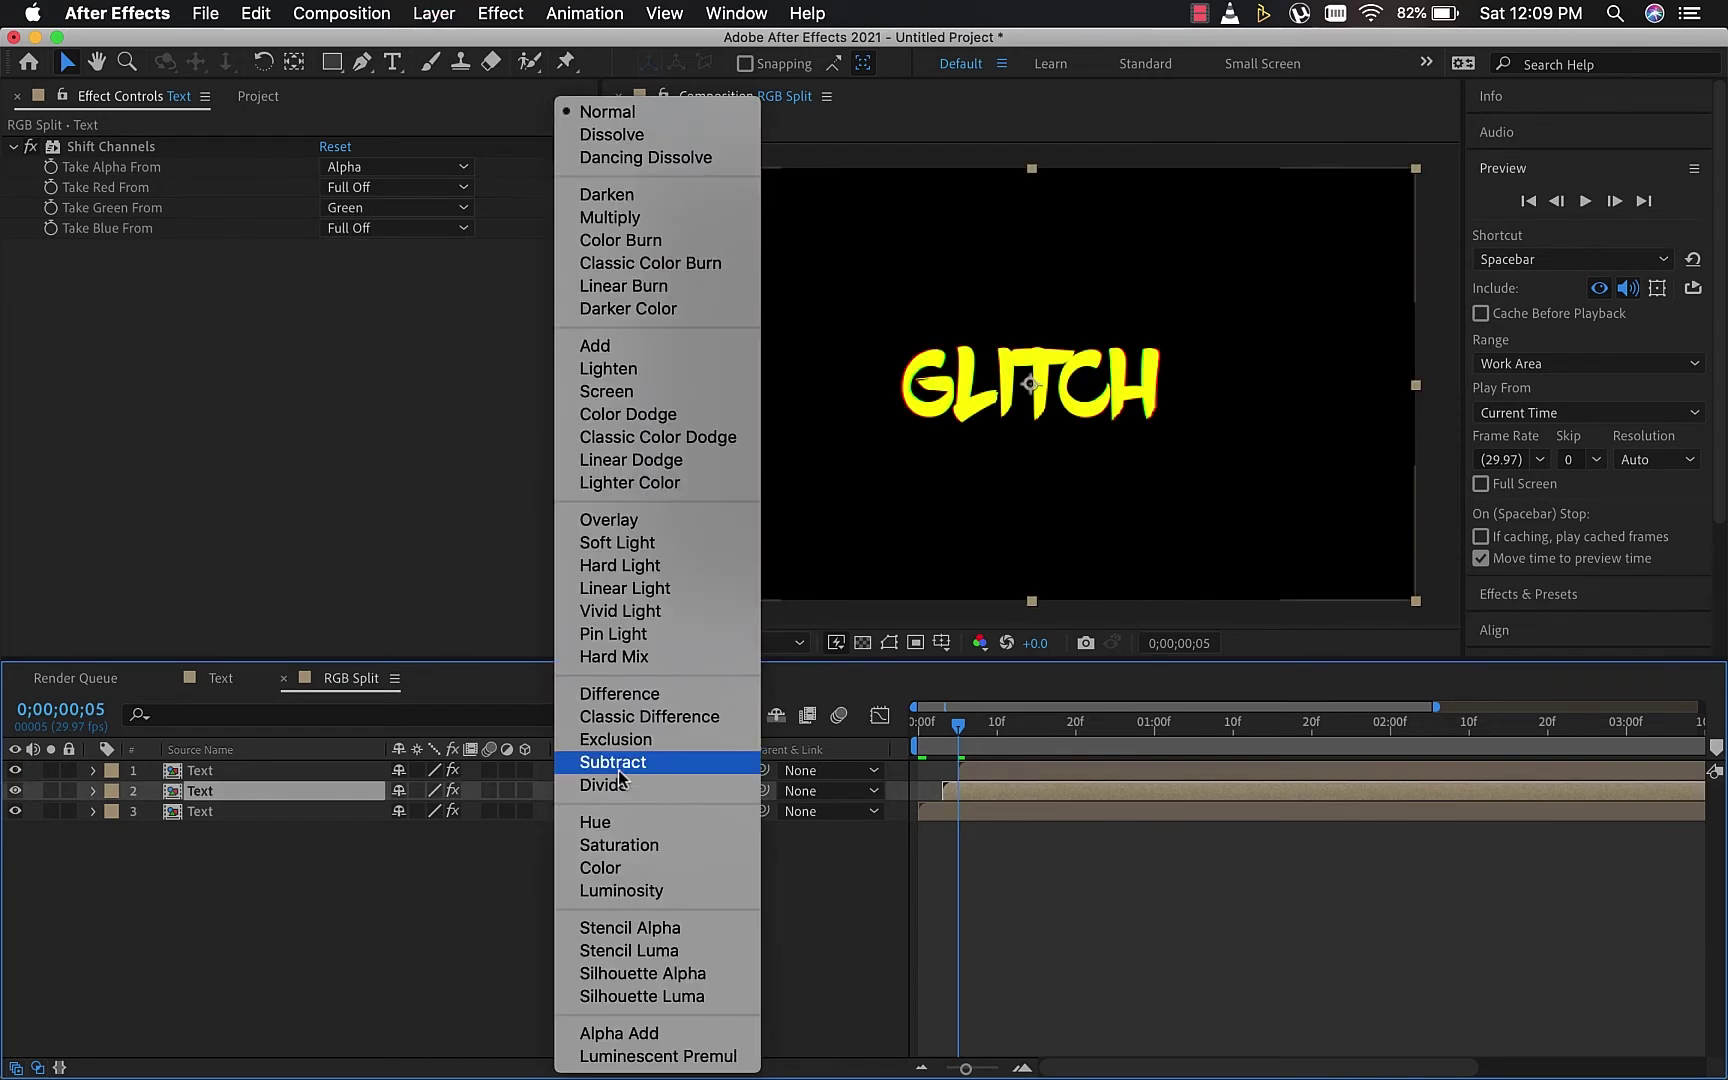
left_click(657, 391)
Preview the RGB Split animation from the start of the timeline, with the whole composition duration in view
left_click_drag(965, 1068, 930, 1068)
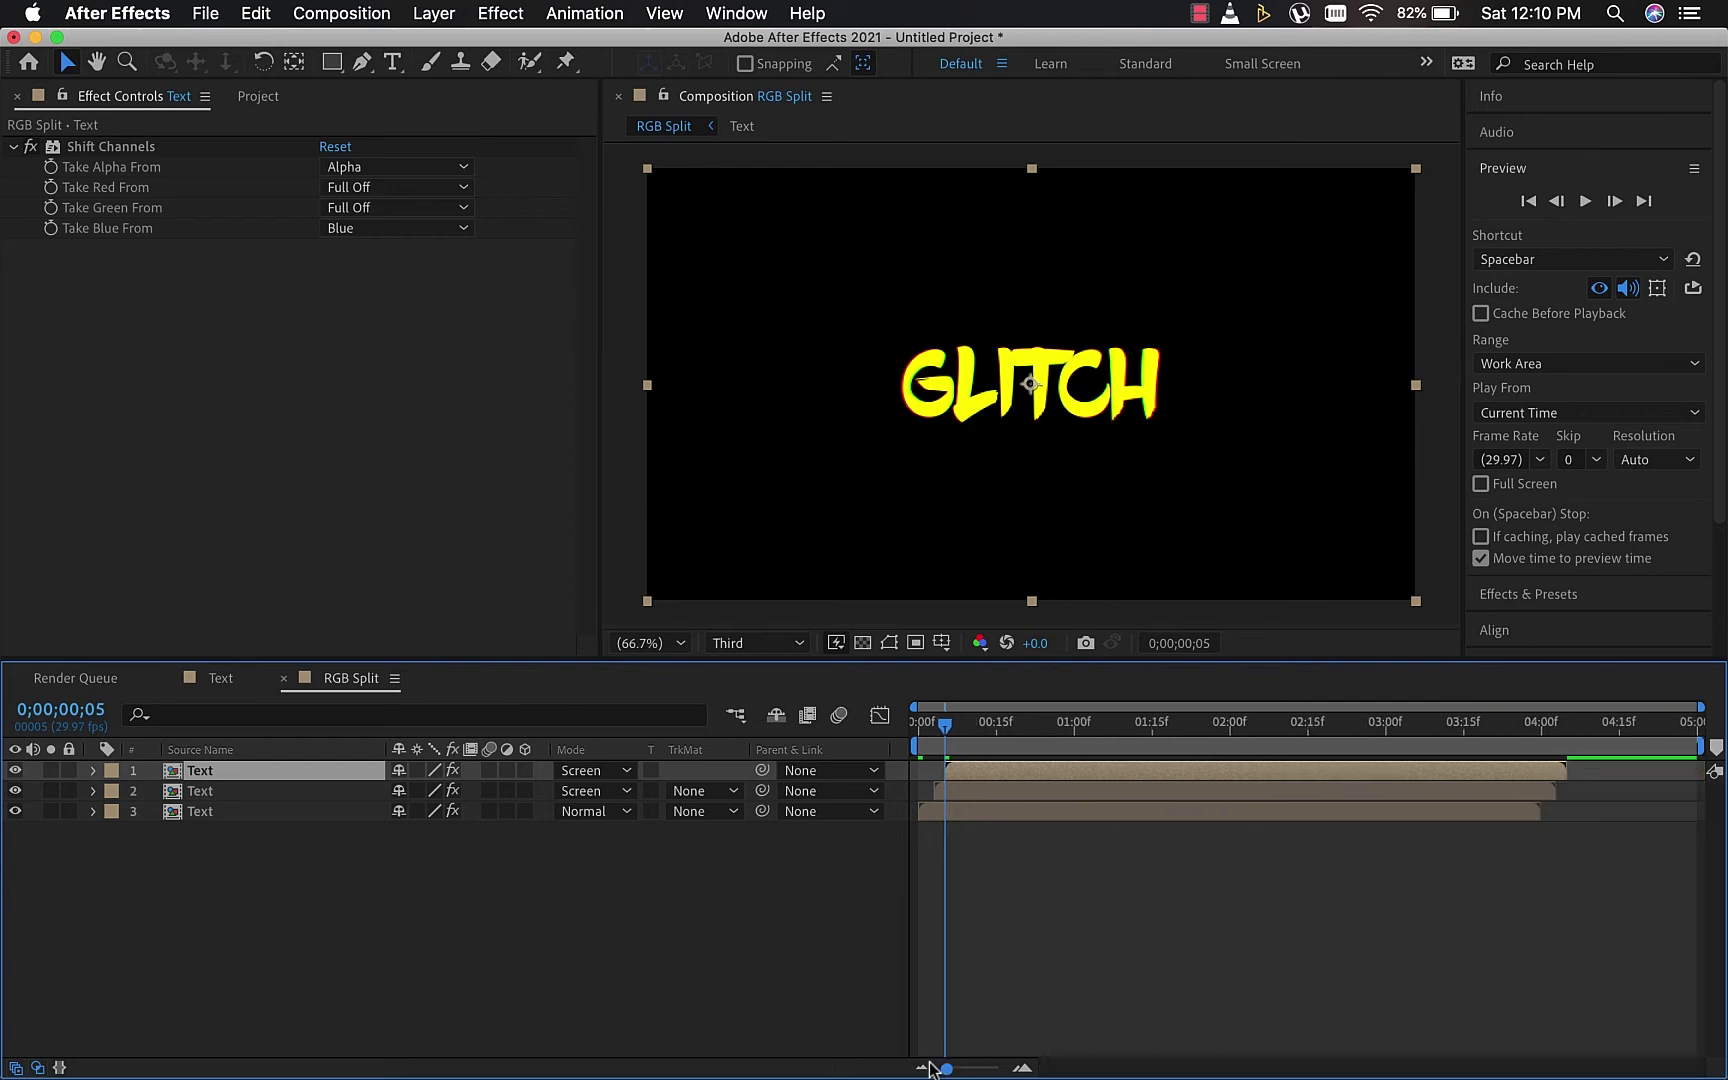
left_click_drag(935, 721, 917, 721)
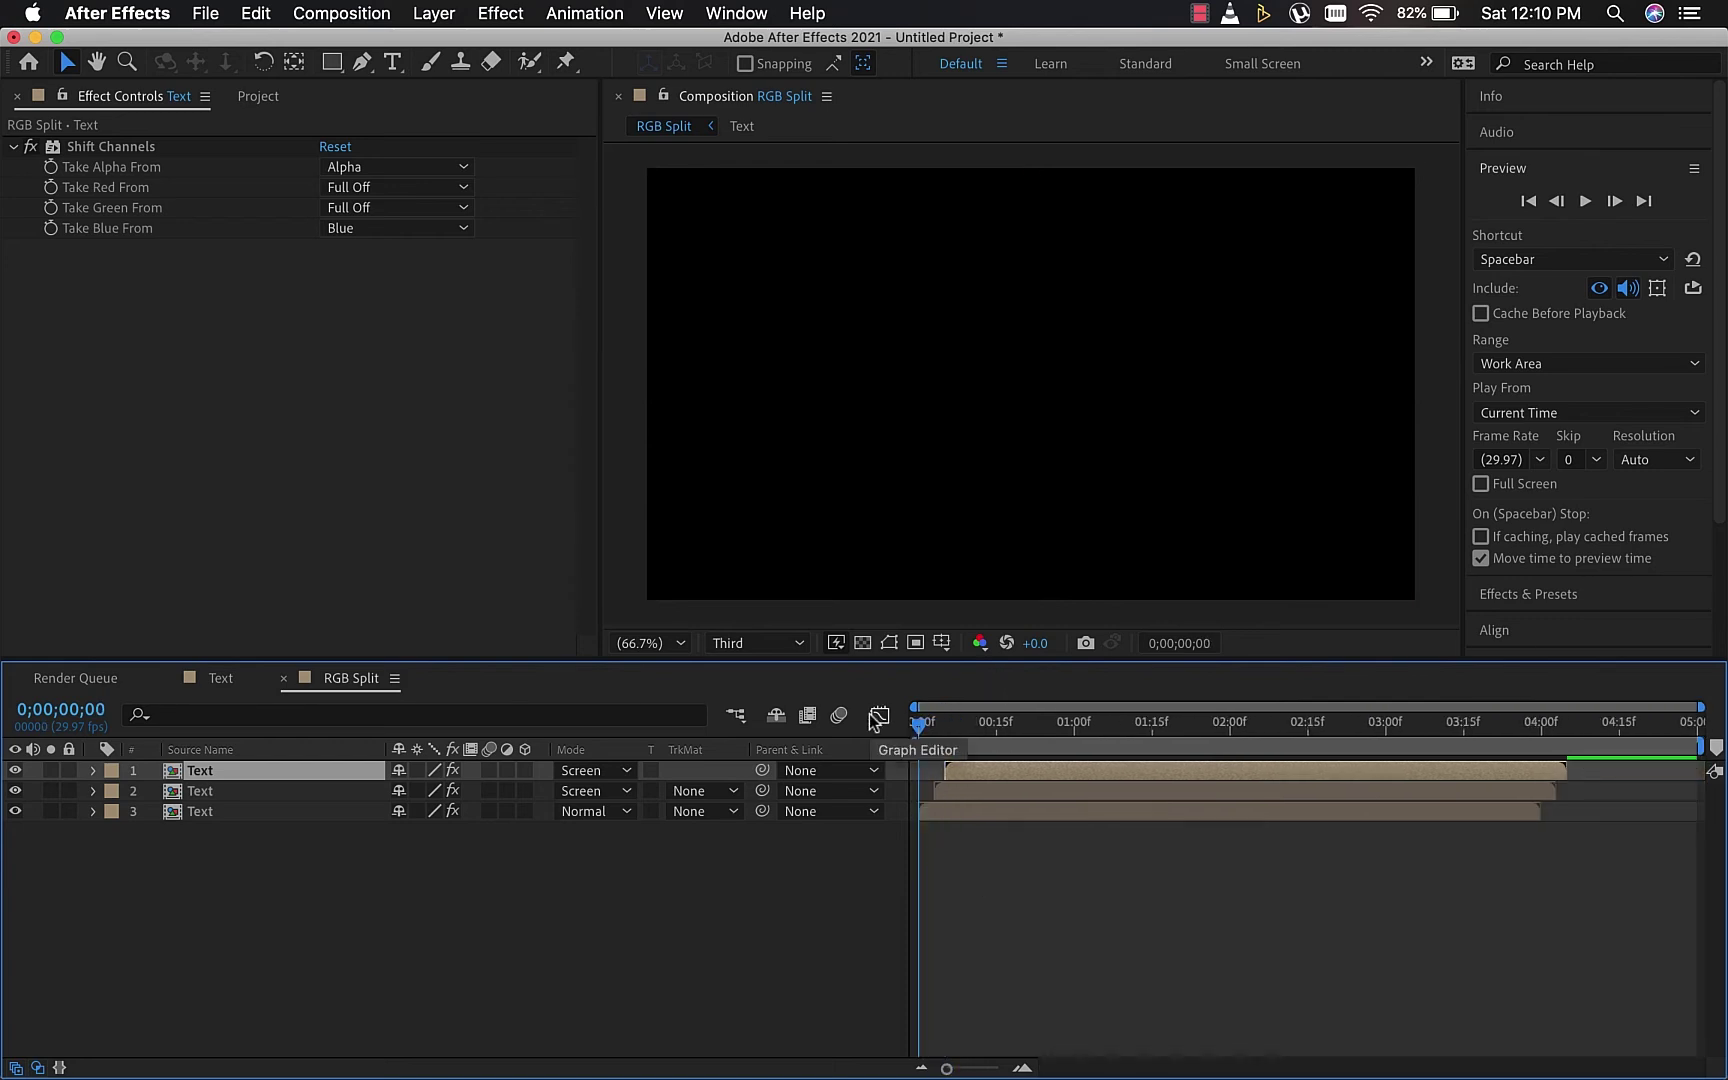
key("space")
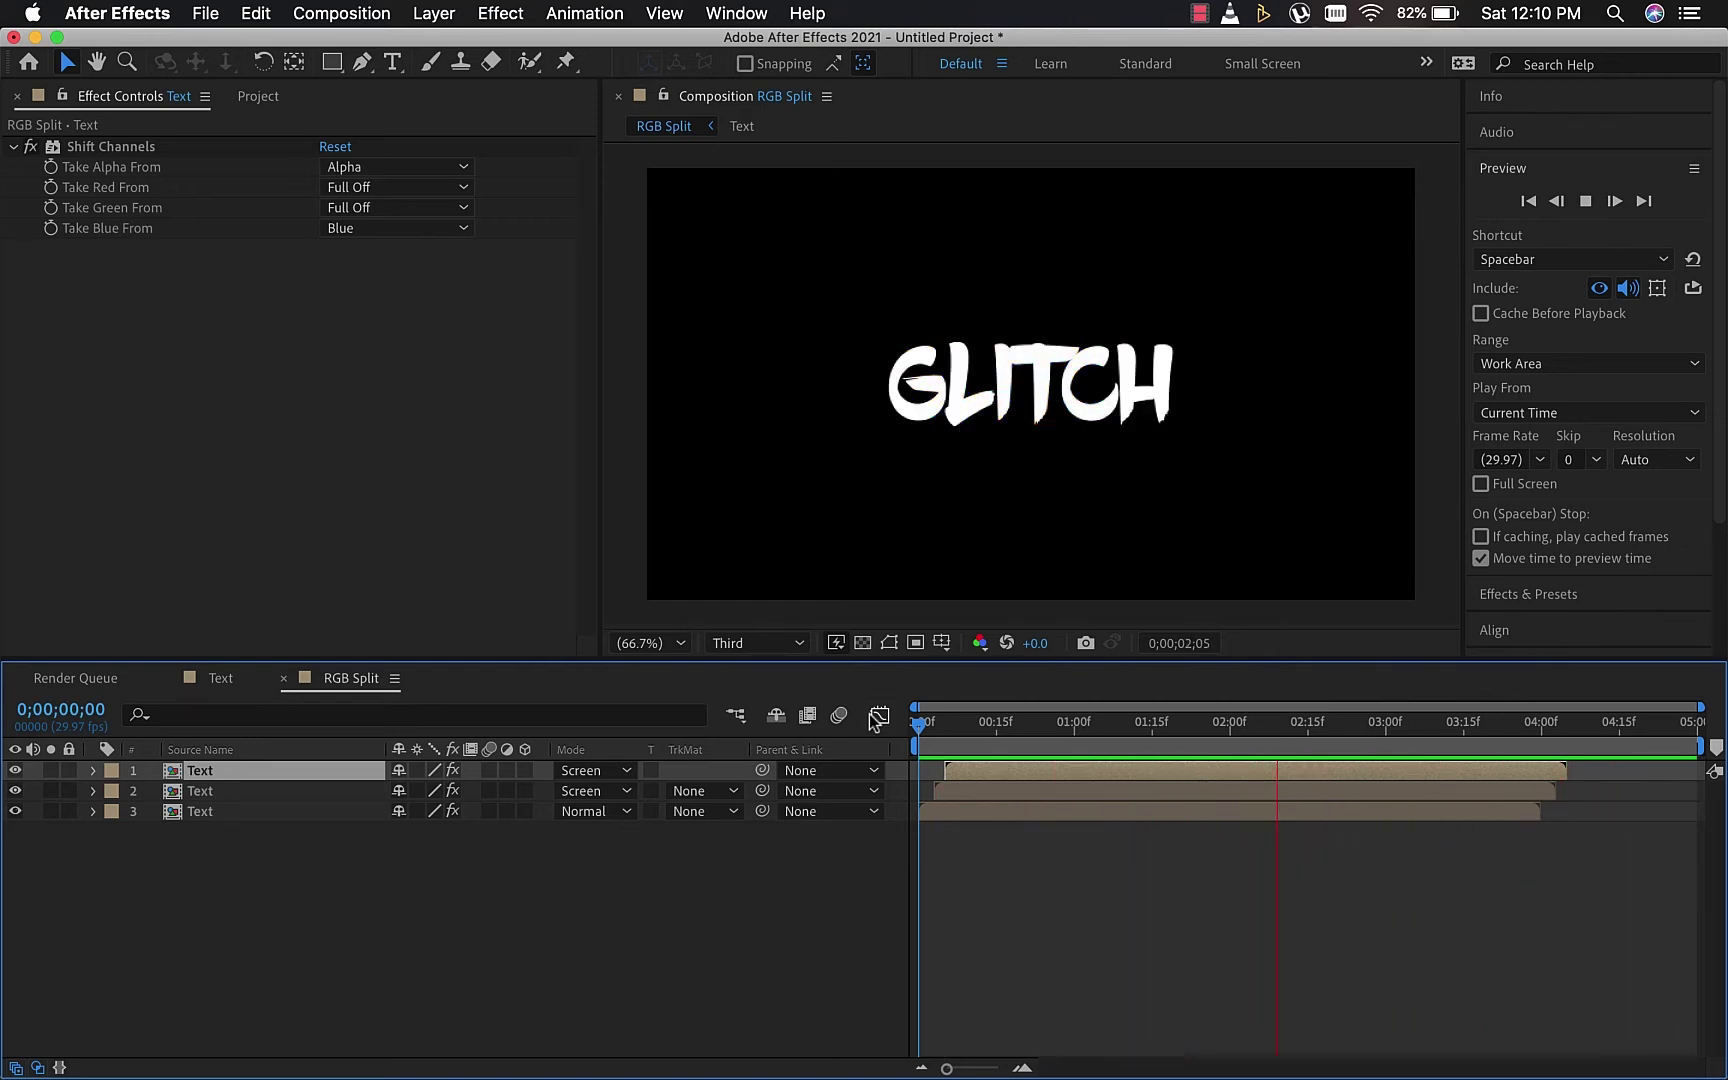
left_click(120, 858)
left_click(177, 856)
Create a new composition named Finale, keeping the HDTV 1080 29.97 preset and the 0;00;05;00 duration
left_click(342, 13)
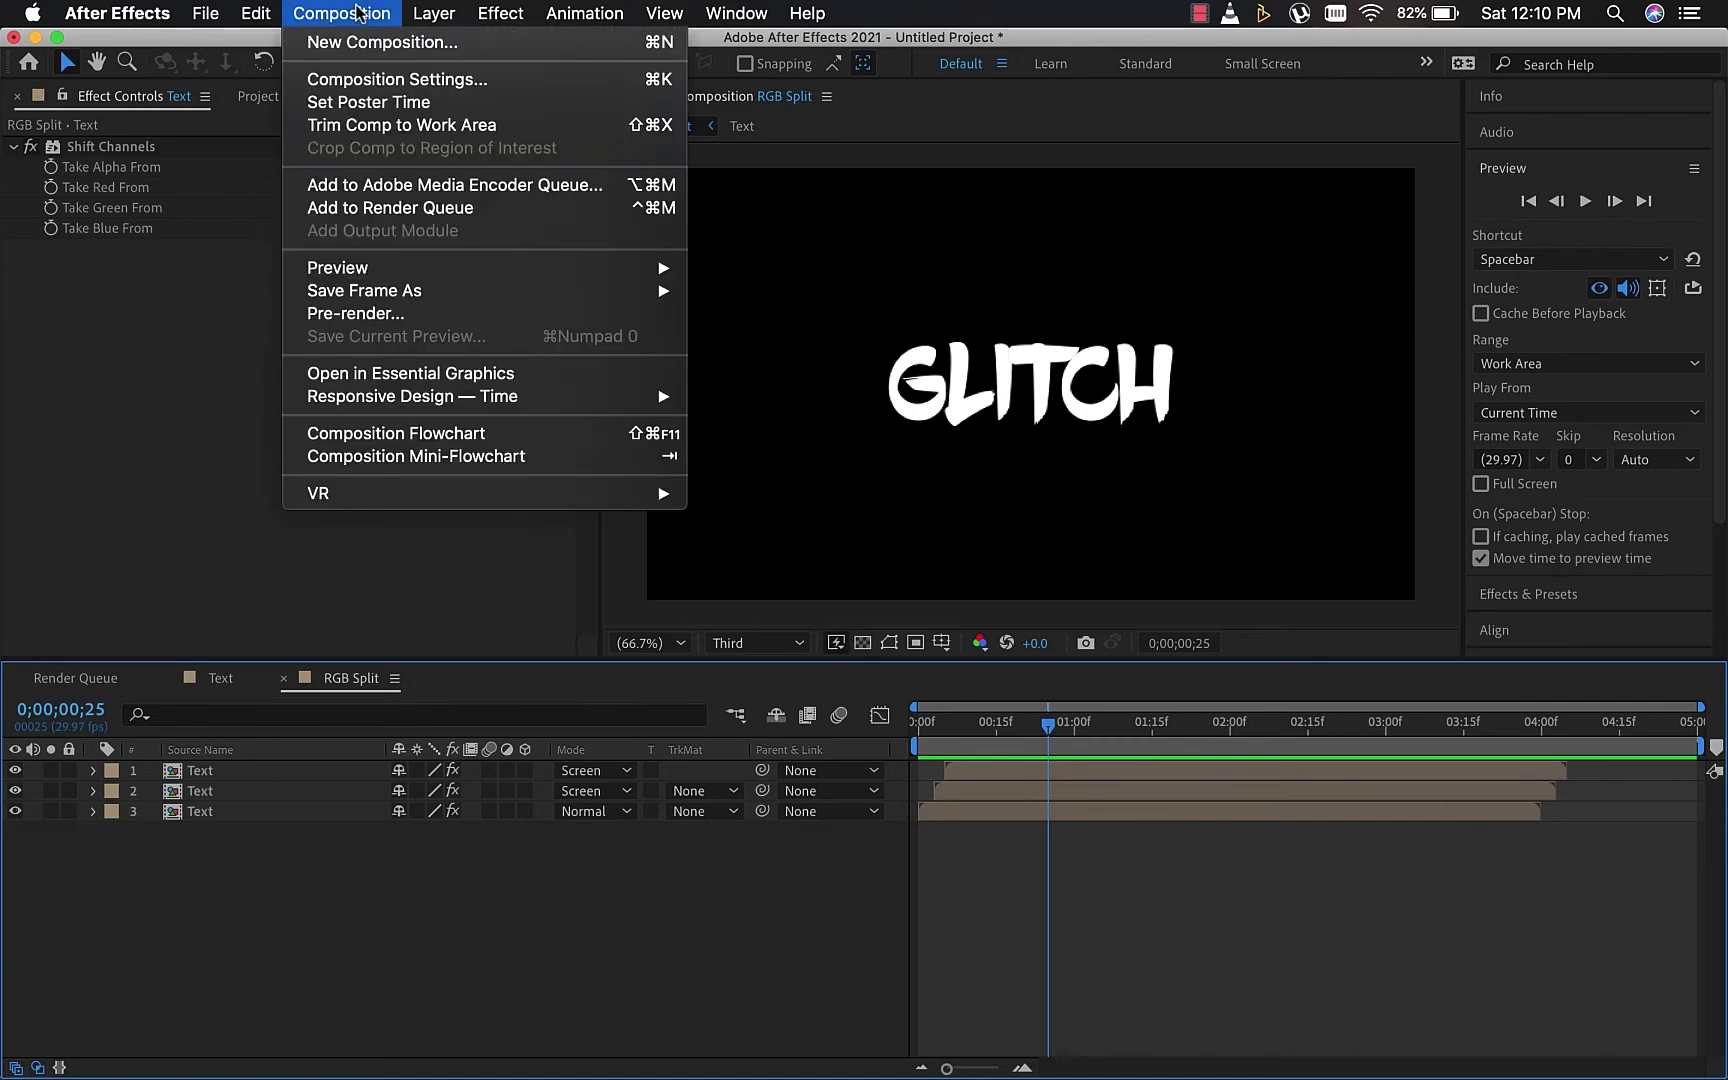
left_click(360, 40)
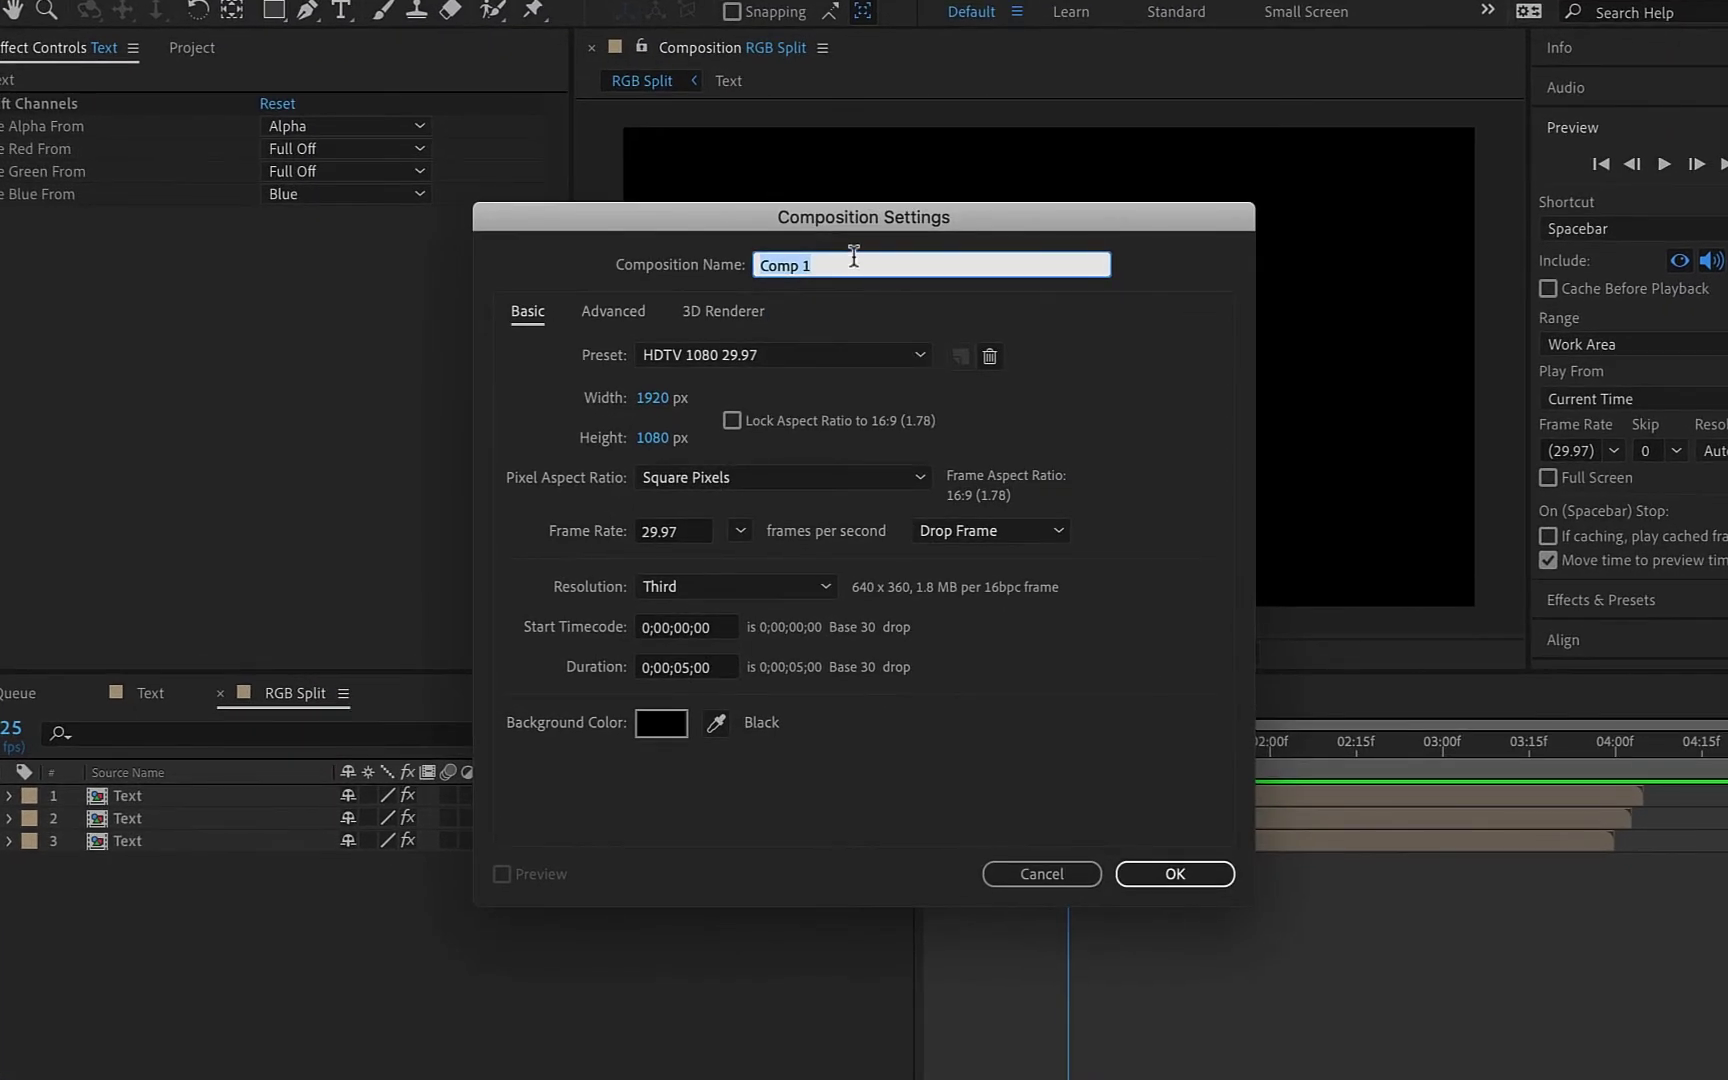
type("Finale")
left_click(1152, 878)
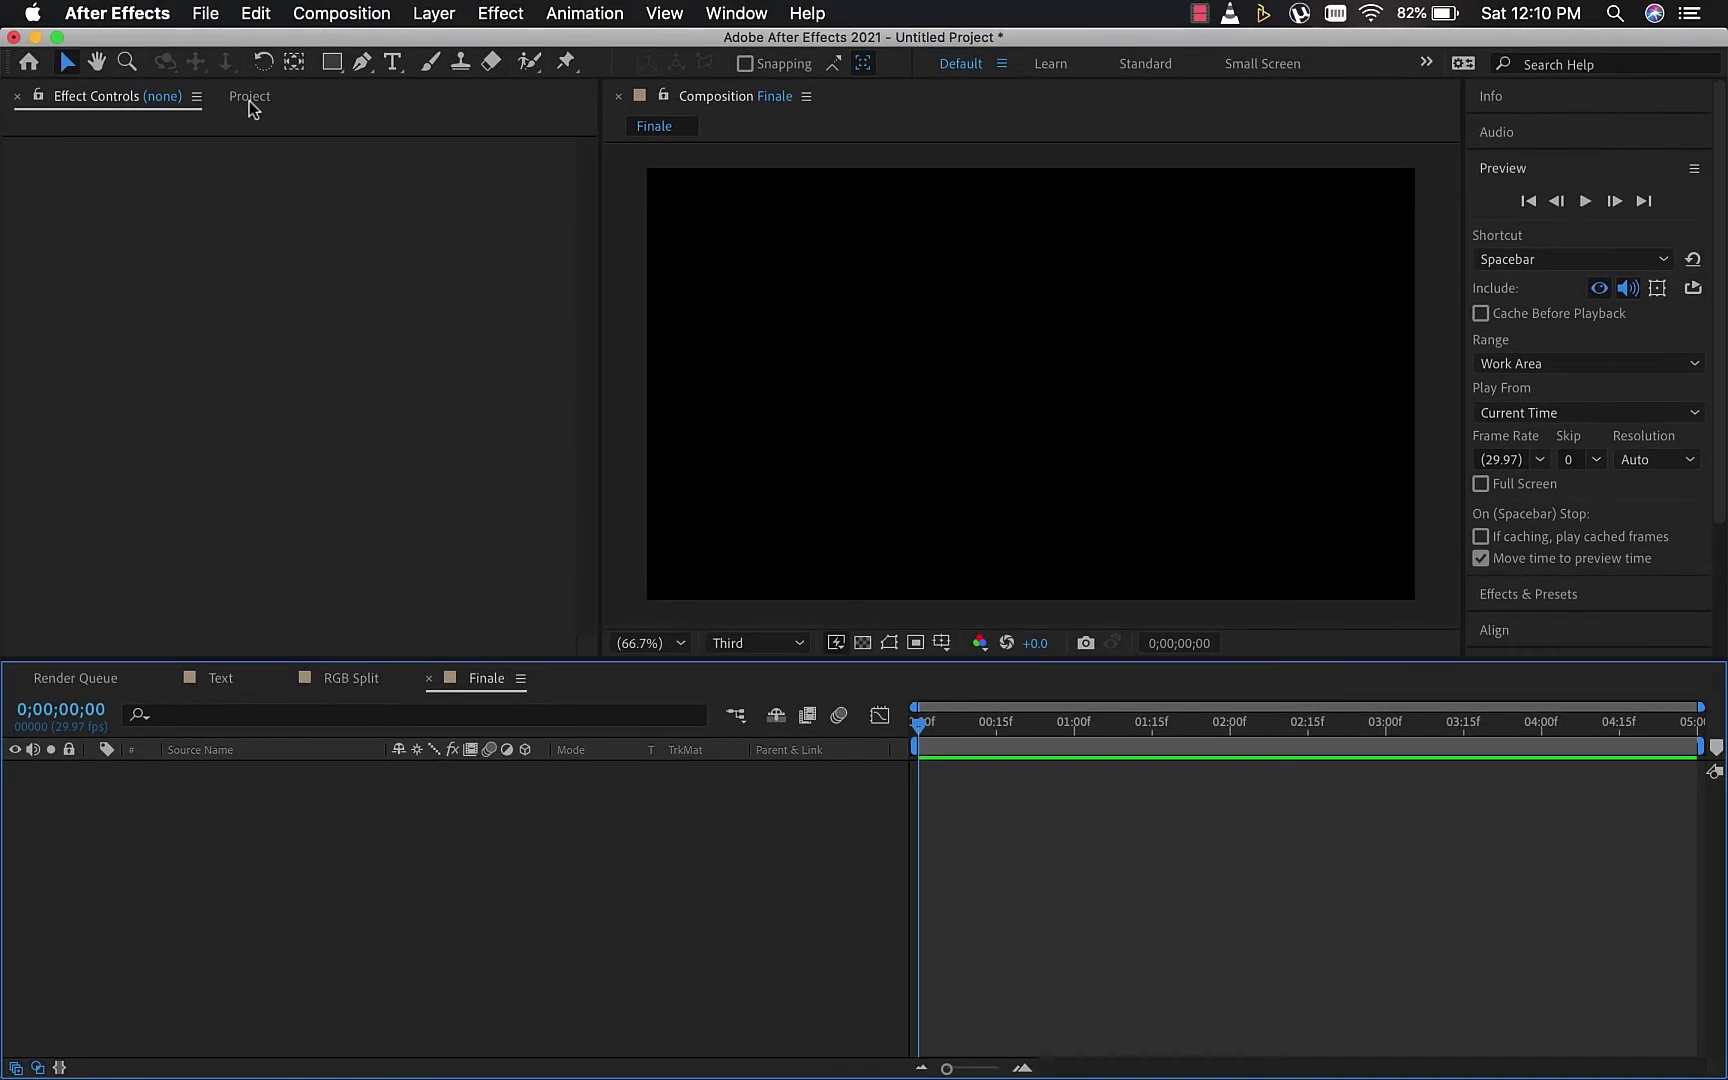
Add the RGB Split composition as a layer in Finale and preview the animation
left_click(249, 97)
left_click(70, 337)
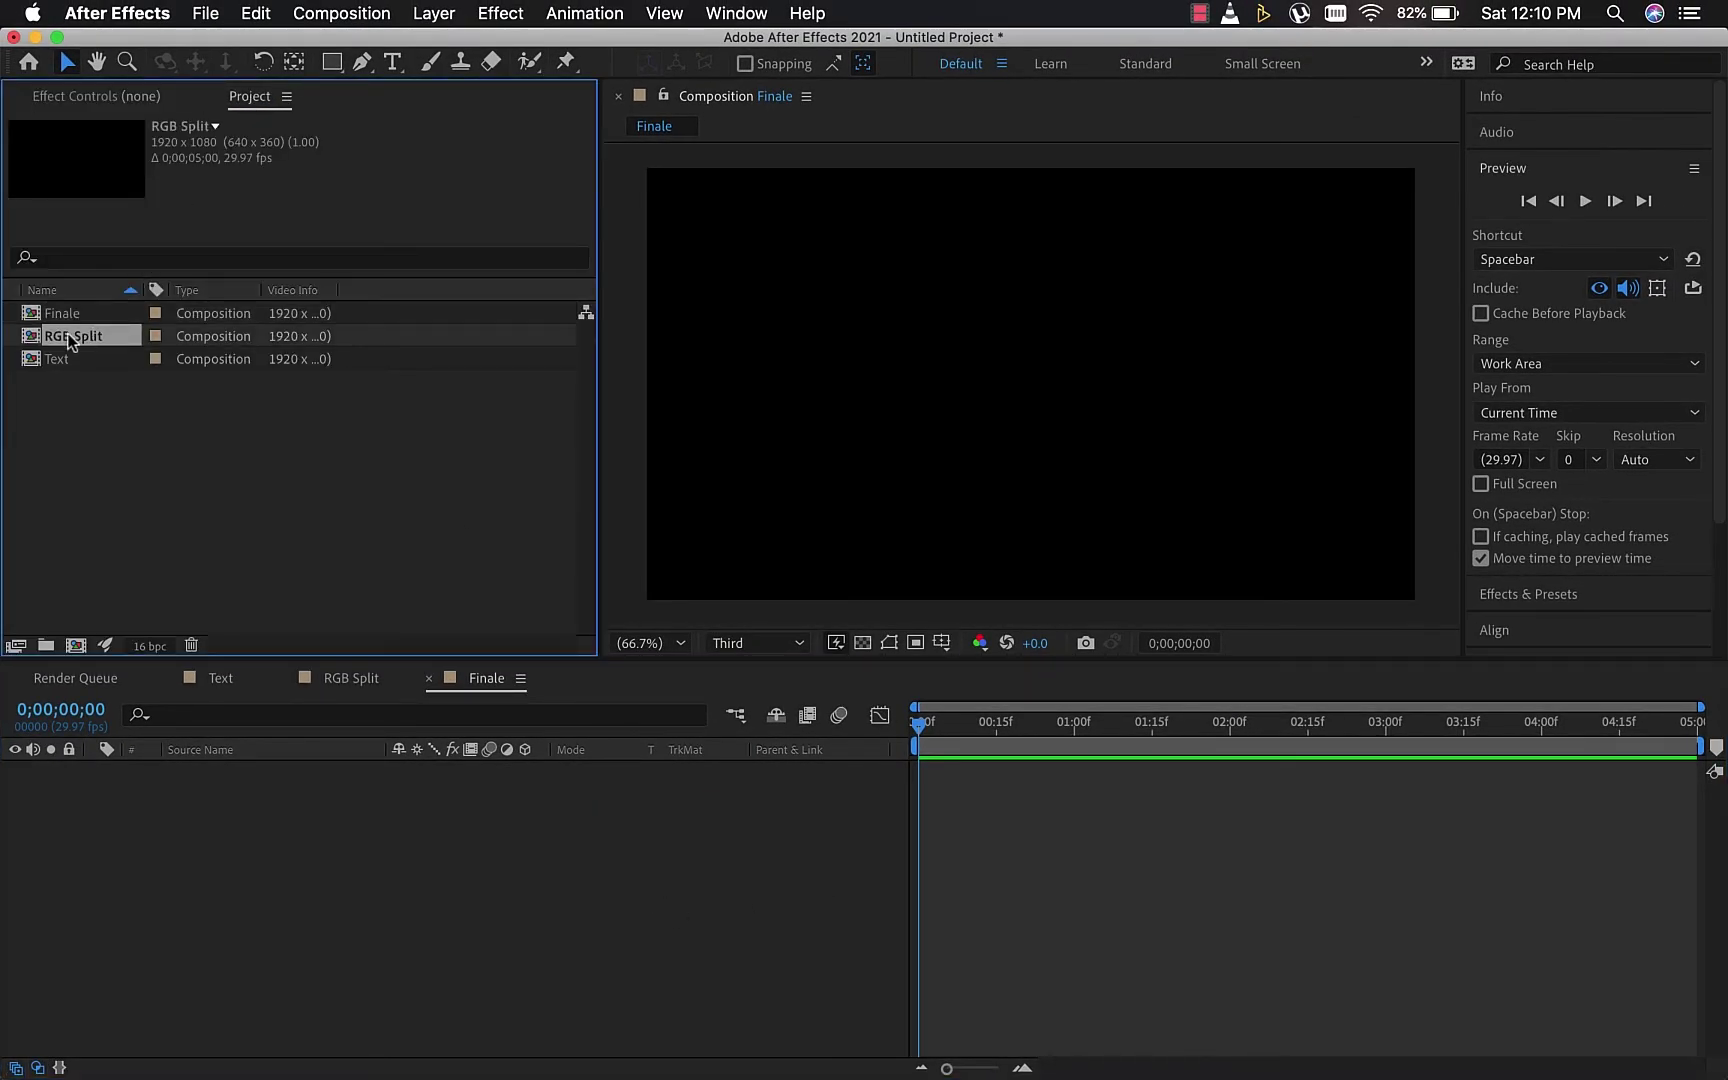
left_click_drag(70, 338, 116, 805)
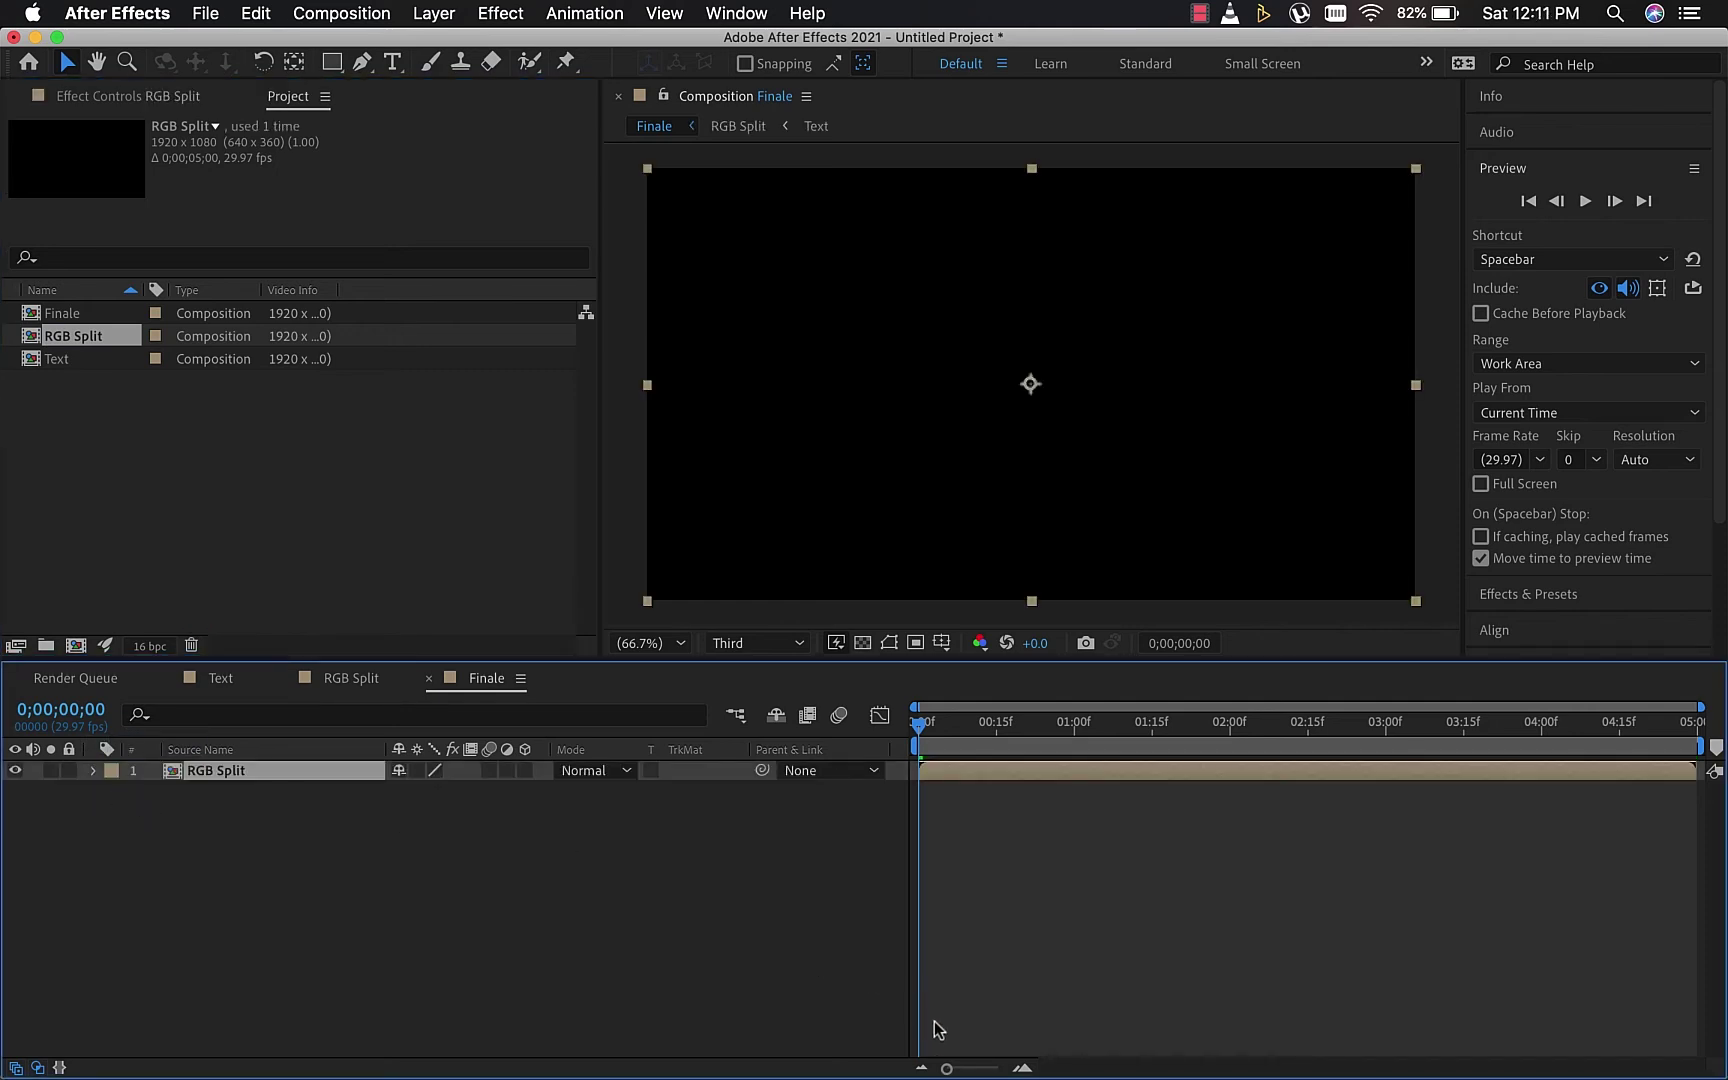
key("space")
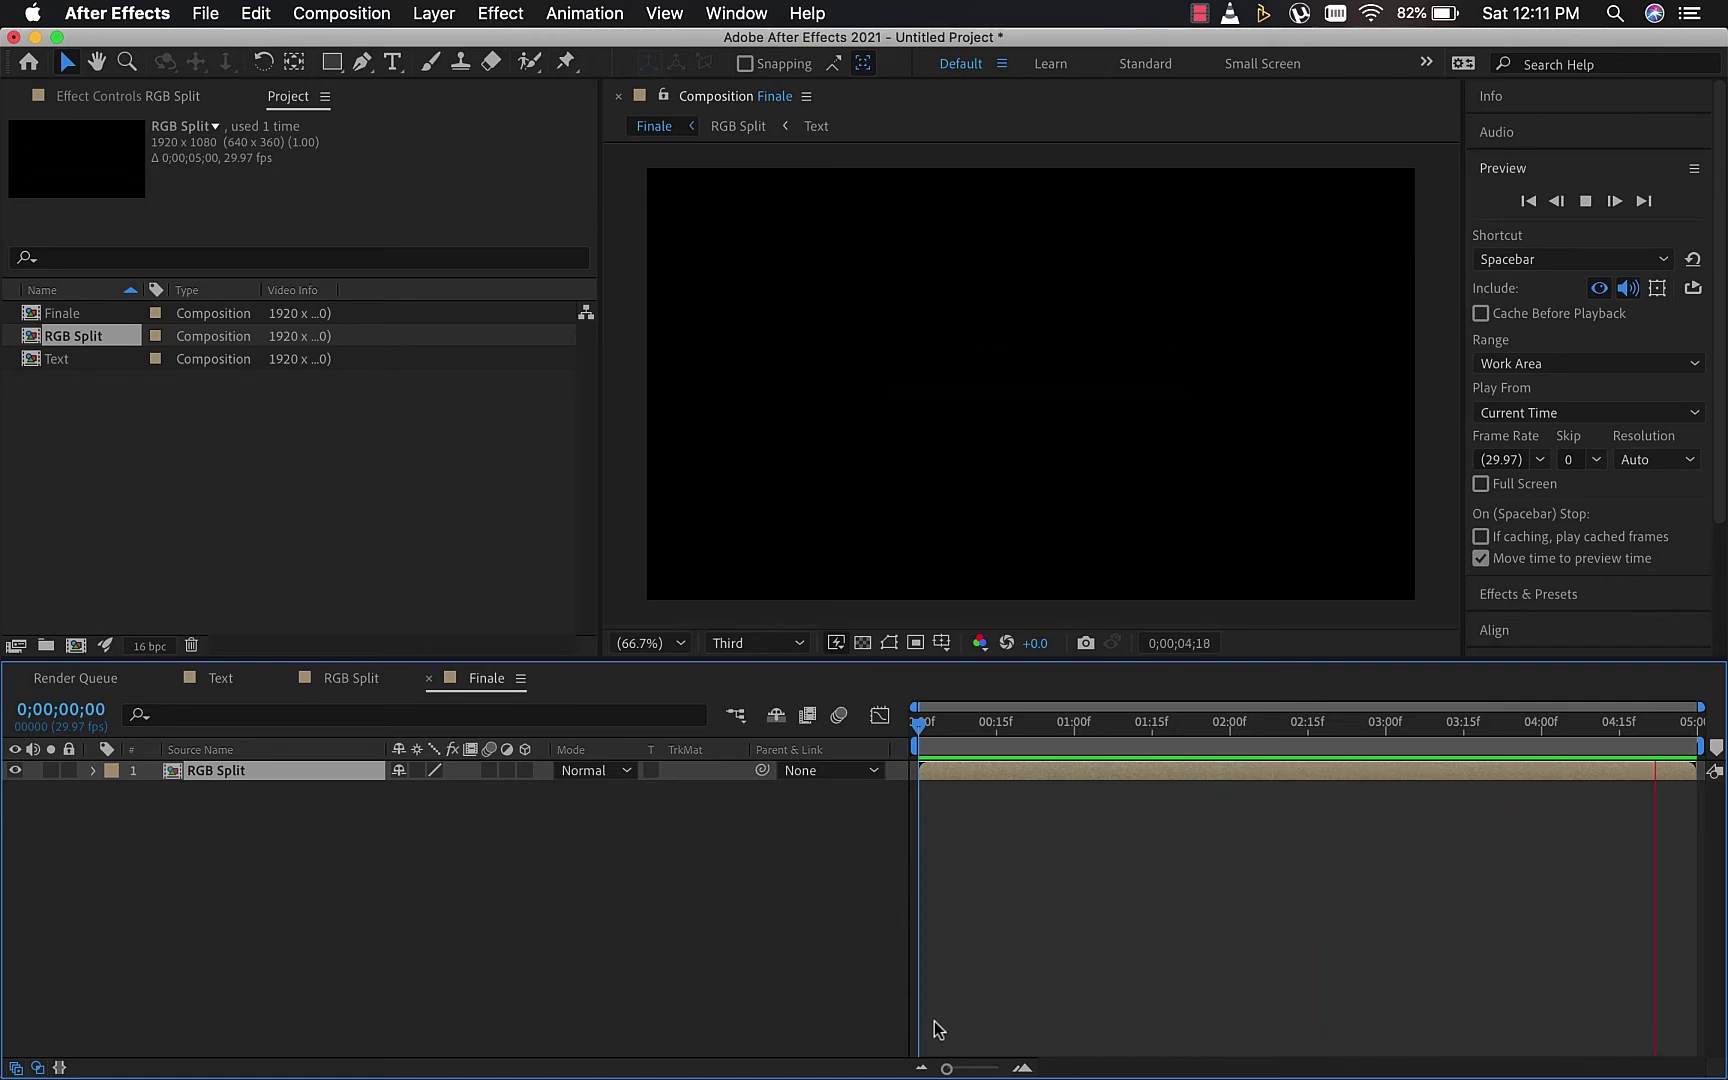
key("space")
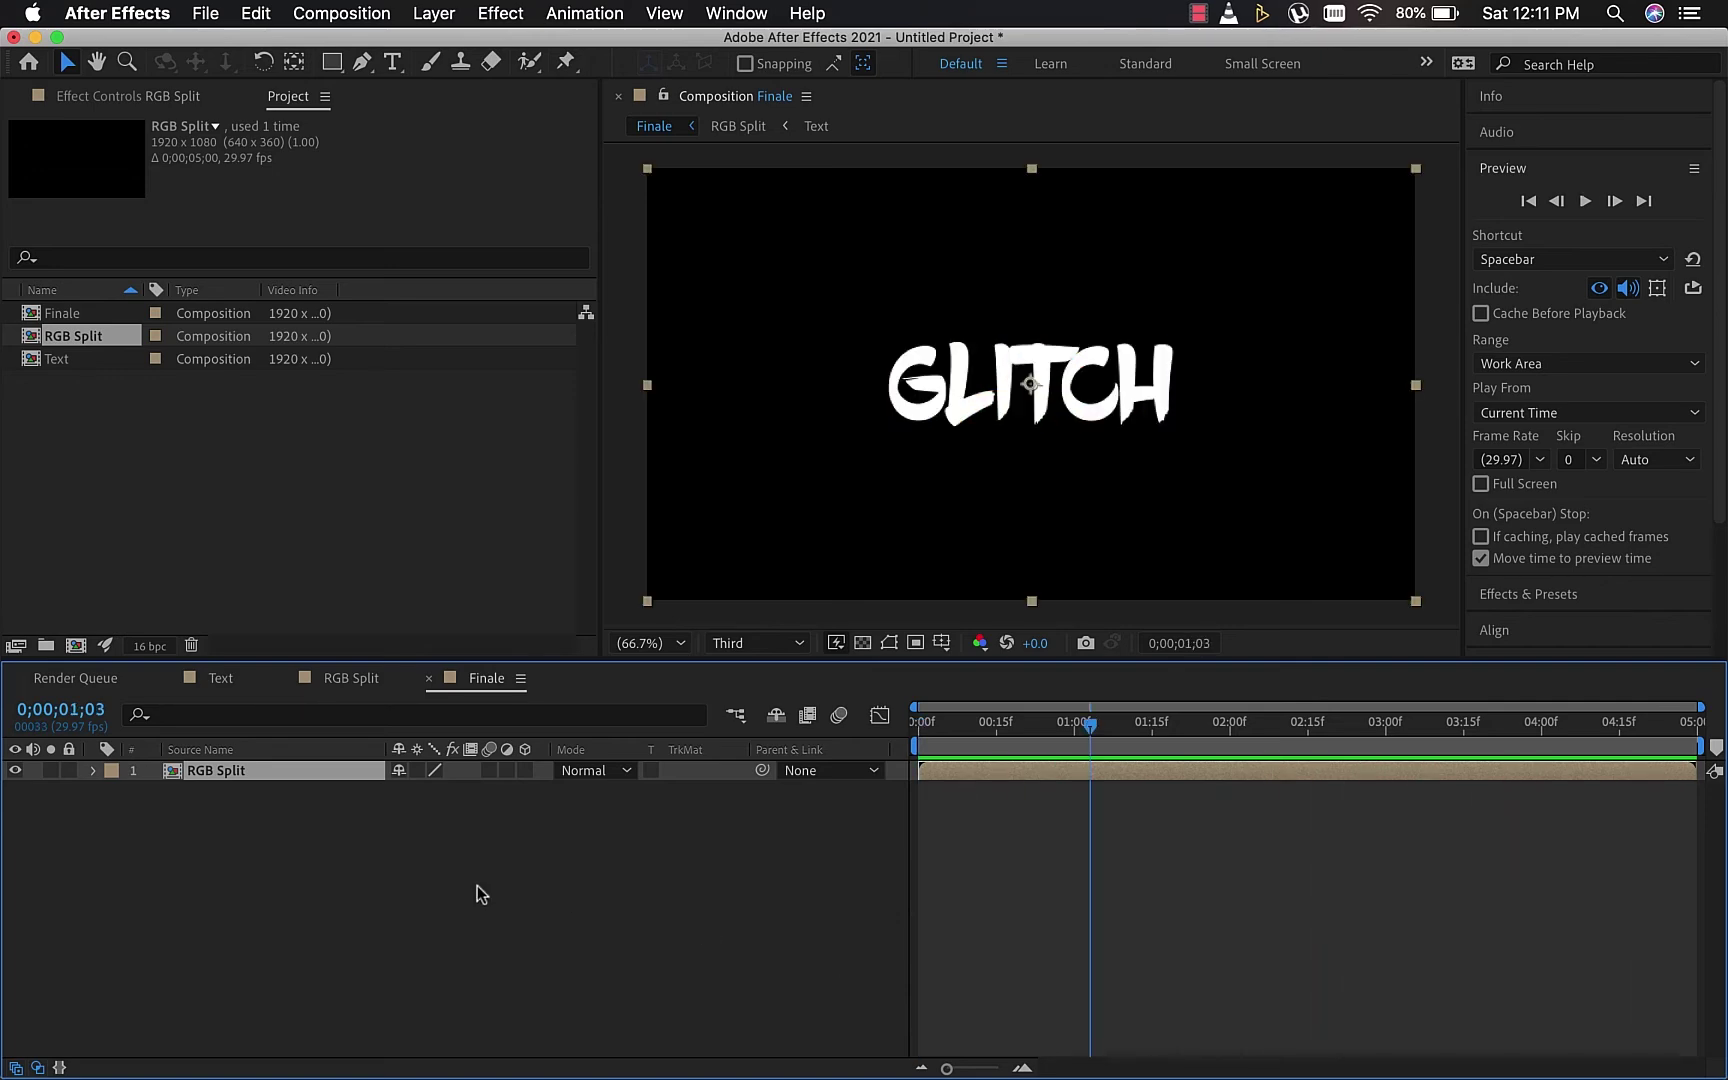
Add an adjustment layer above RGB Split in Finale and return the playhead to 0;00;00;00
right_click(478, 895)
mouse_move(589, 783)
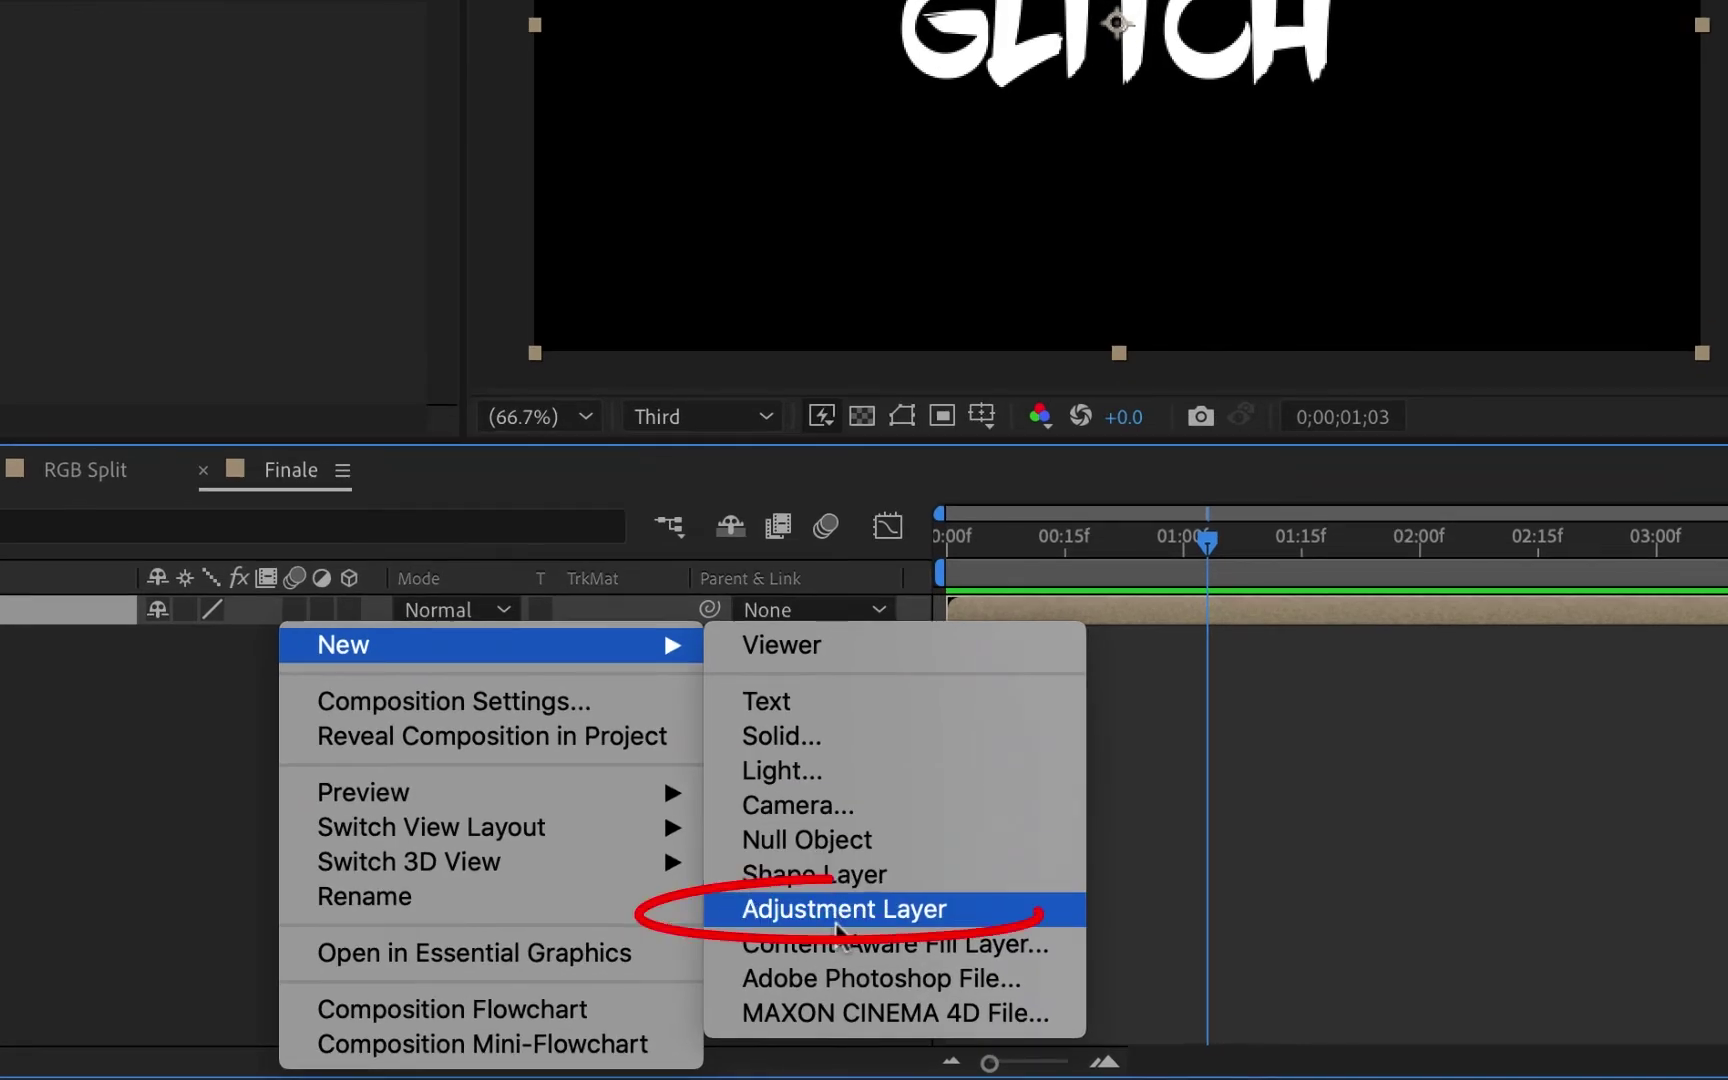
left_click(850, 962)
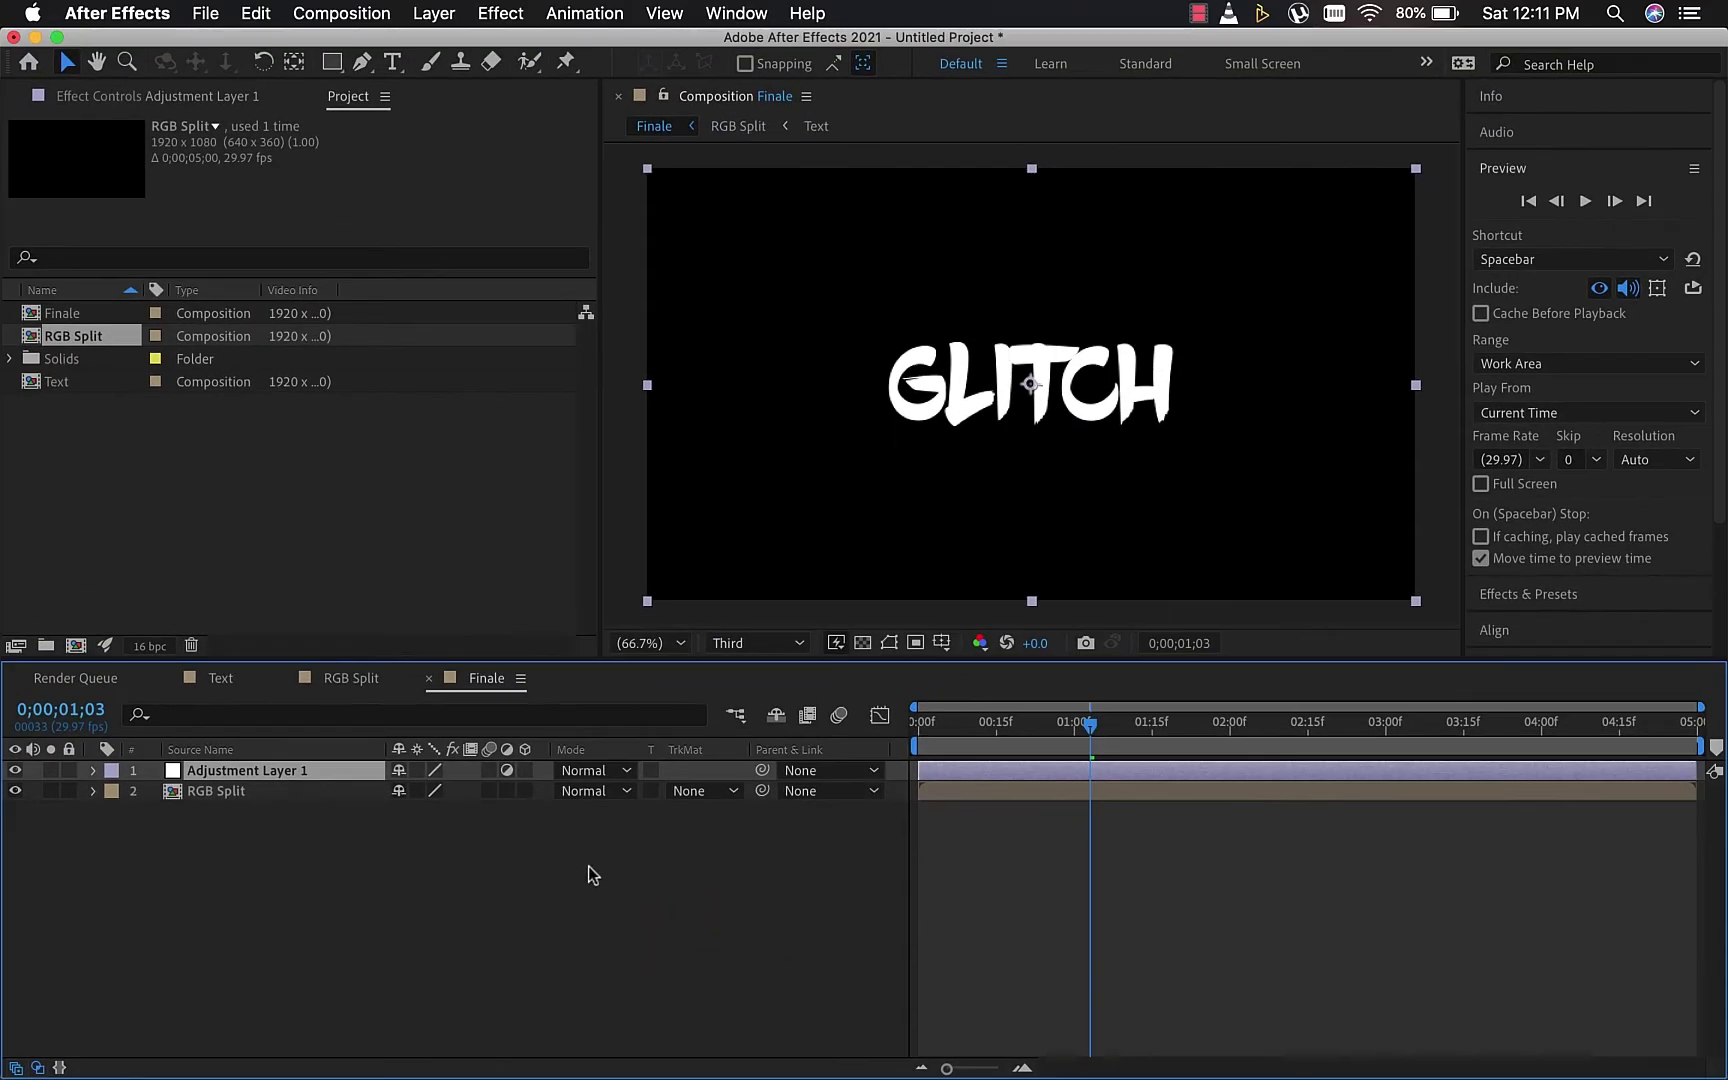
left_click(928, 578)
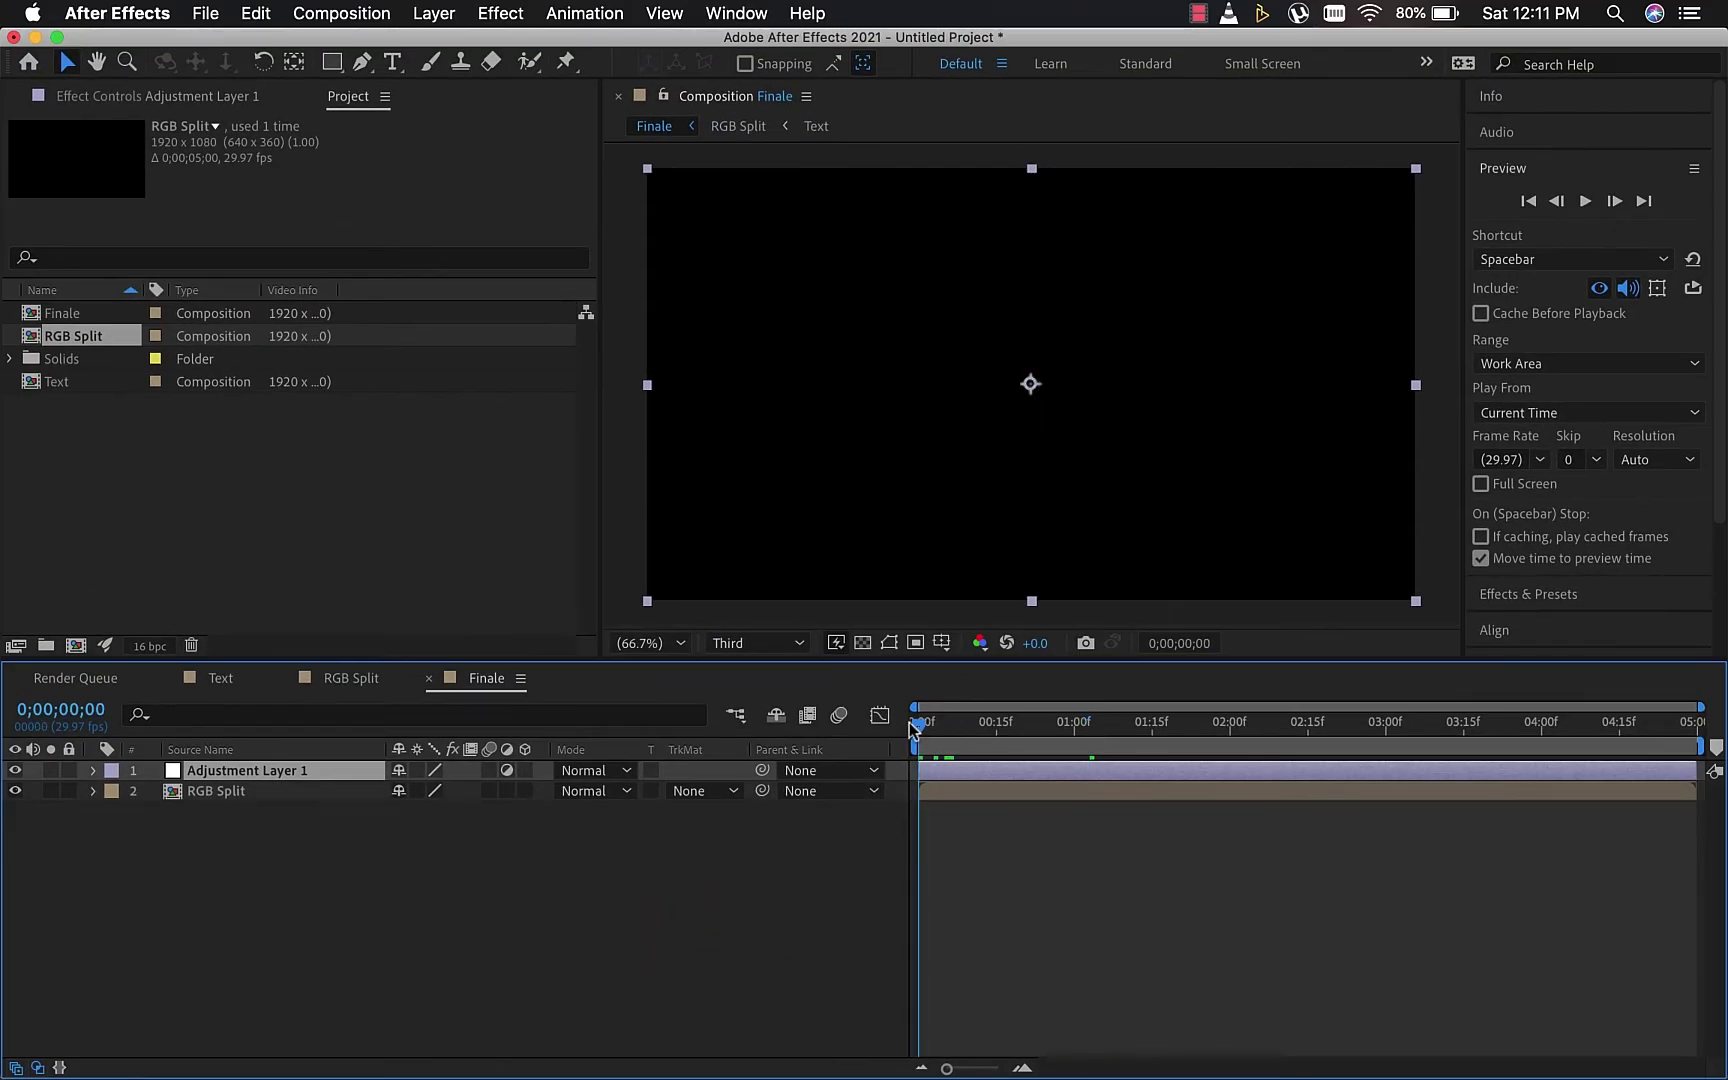
Search the effects for "displ" and apply Displacement Map to the adjustment layer, keeping the playhead at the start
left_click(1520, 169)
left_click(1530, 200)
type("shift")
left_click(1696, 235)
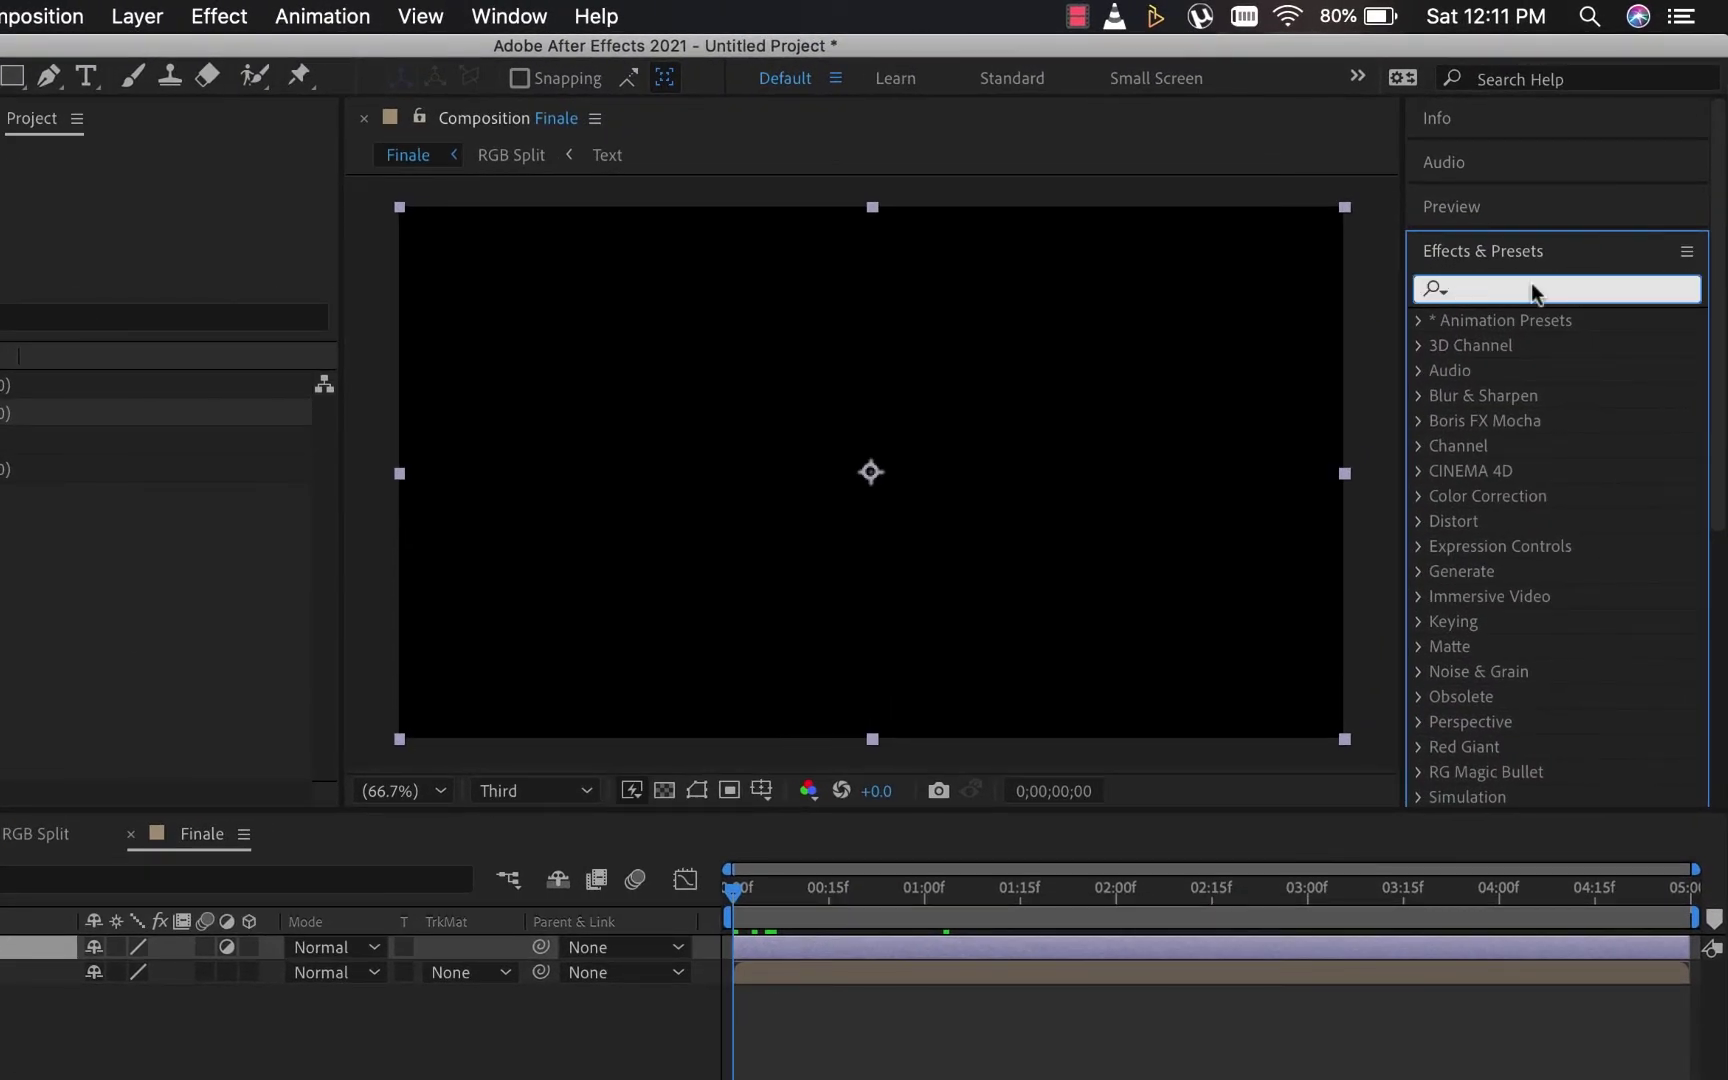
type("di")
type("s")
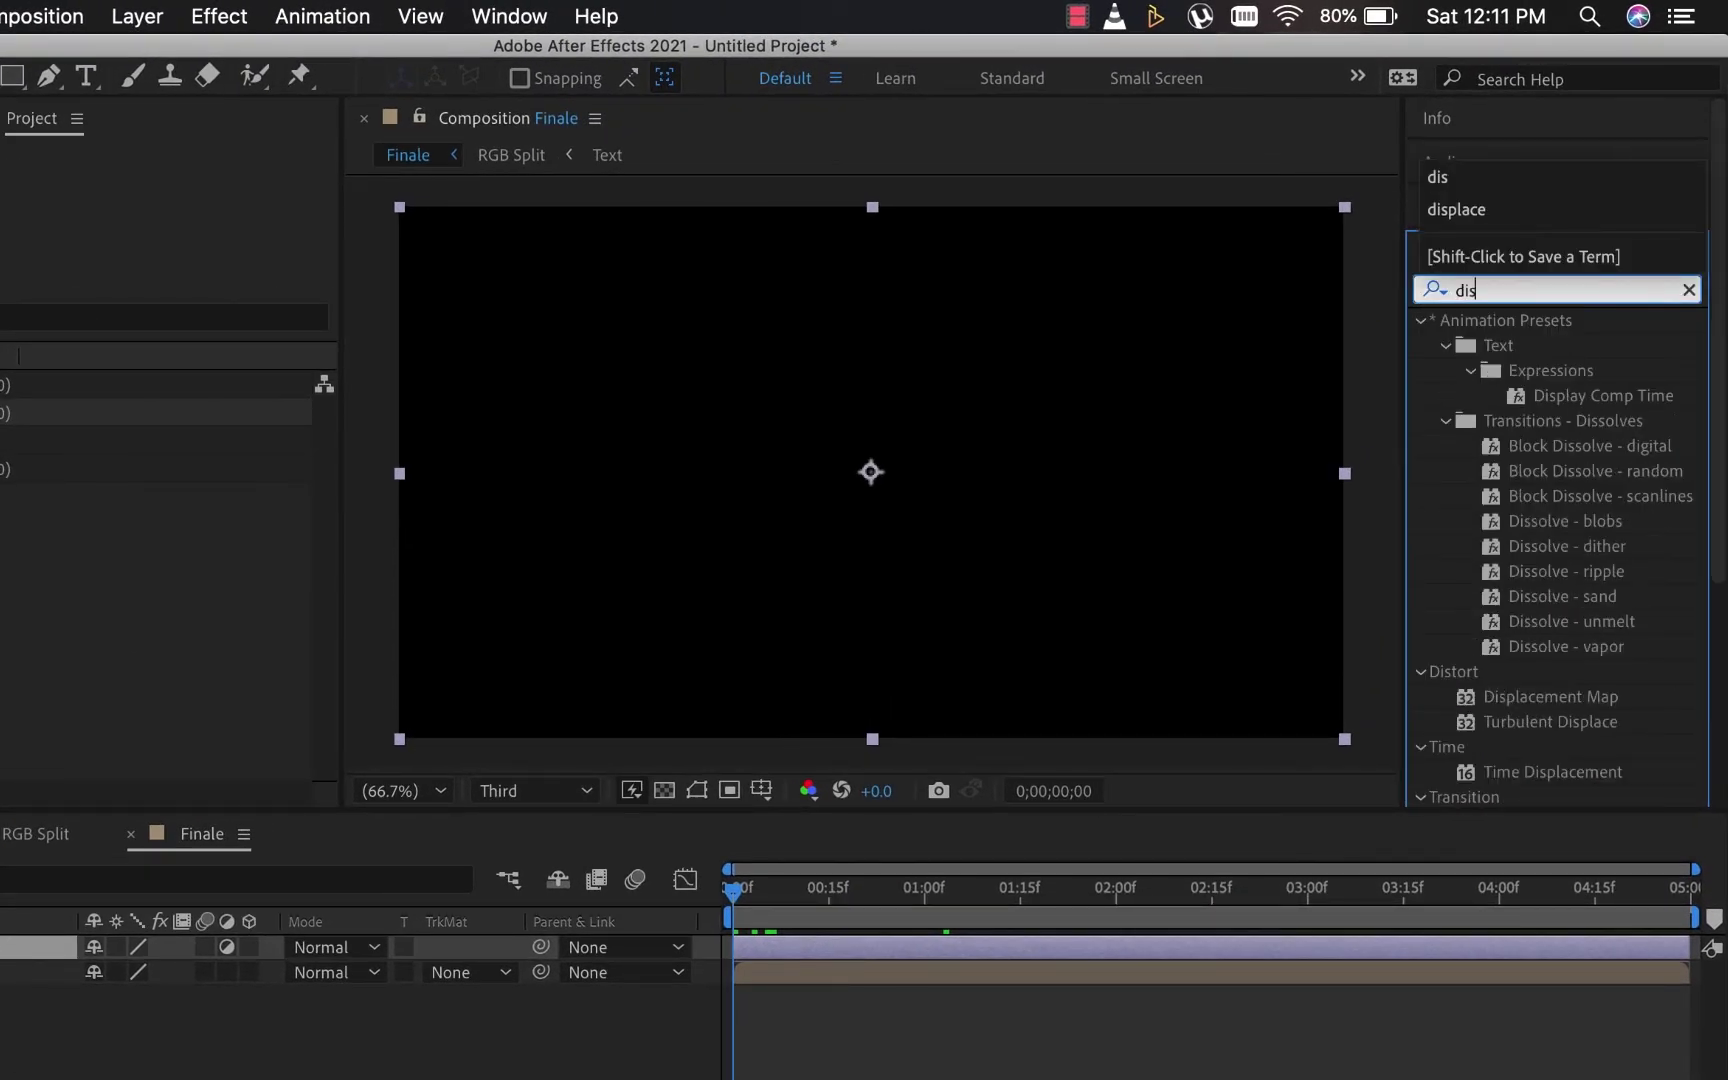
type("pl")
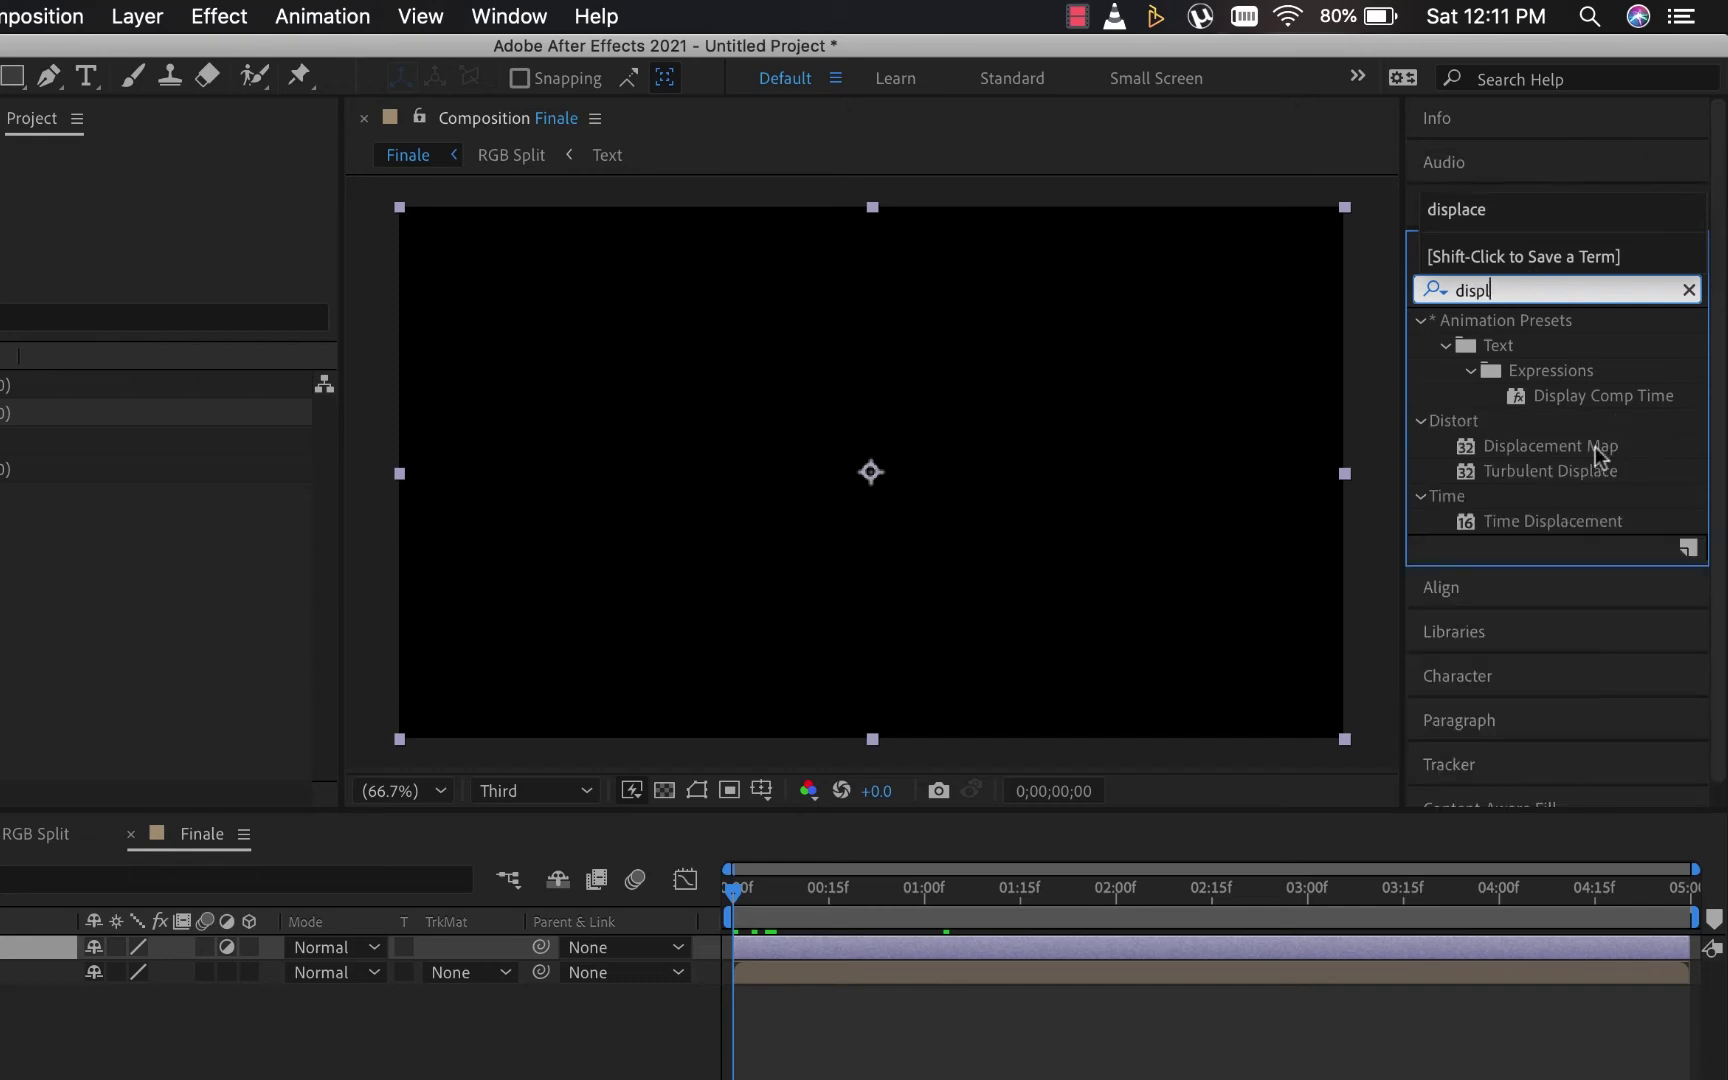
double_click(1493, 447)
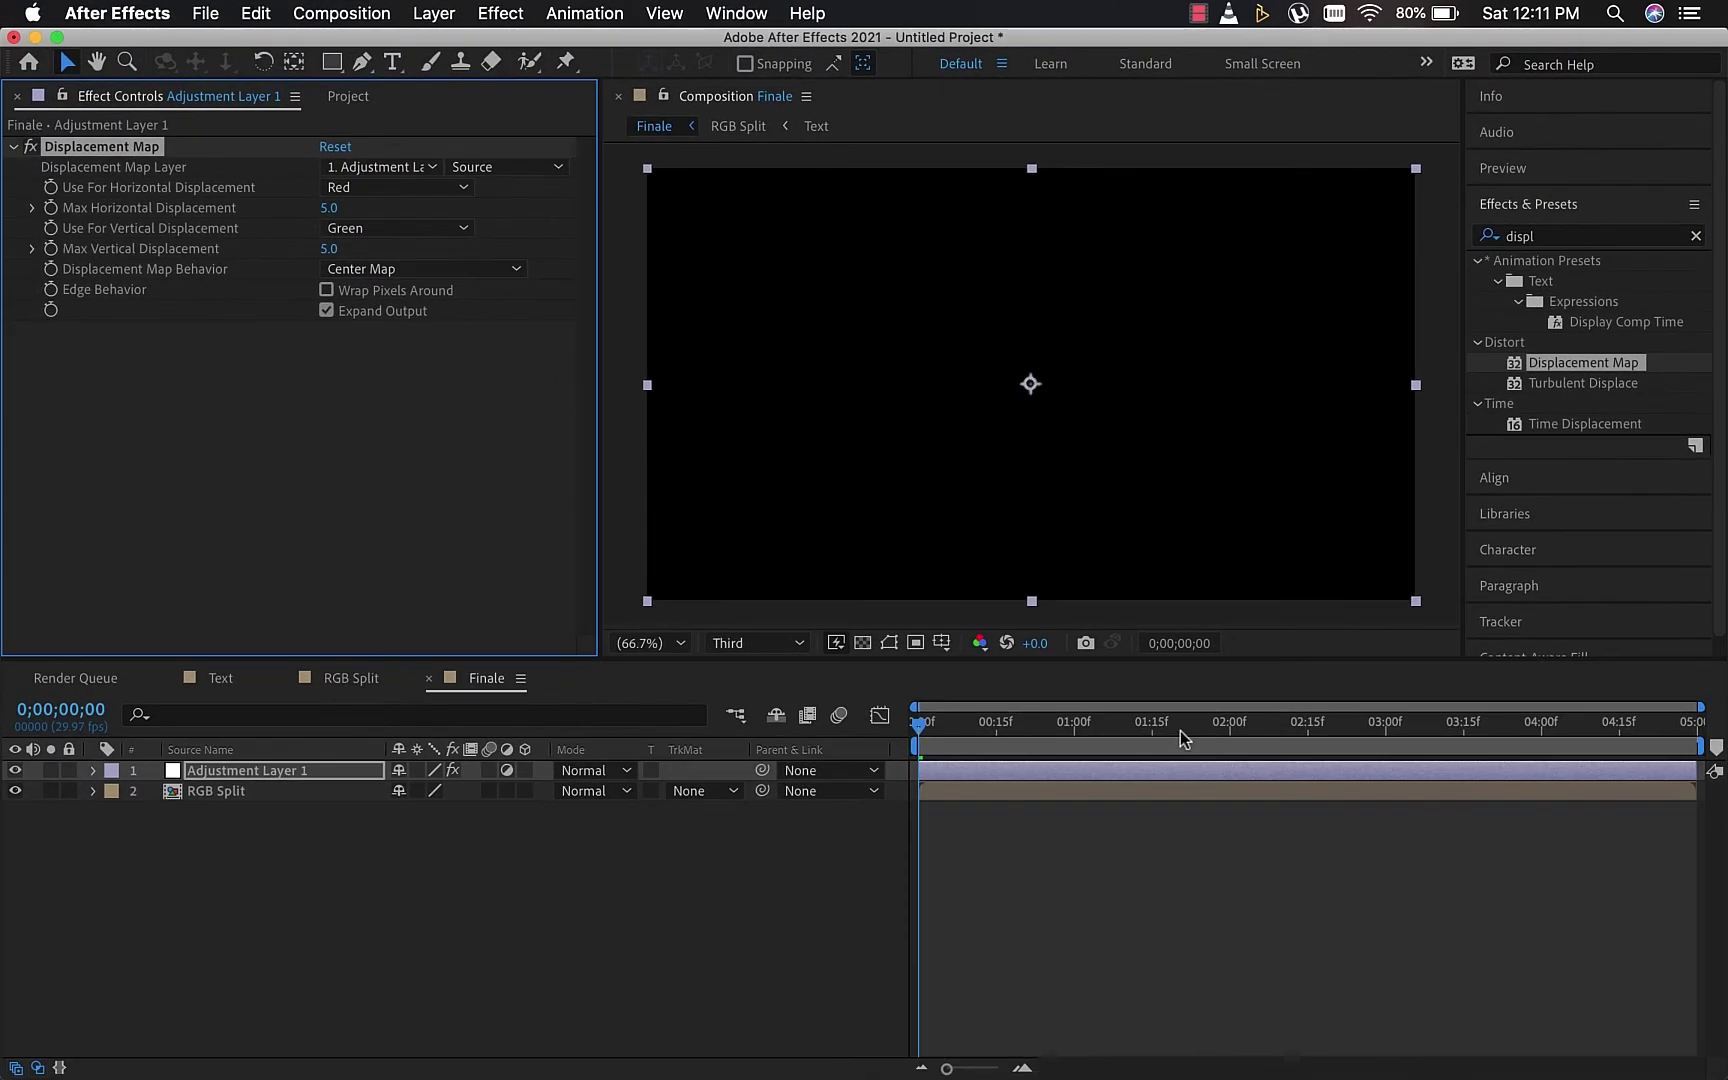
left_click(922, 727)
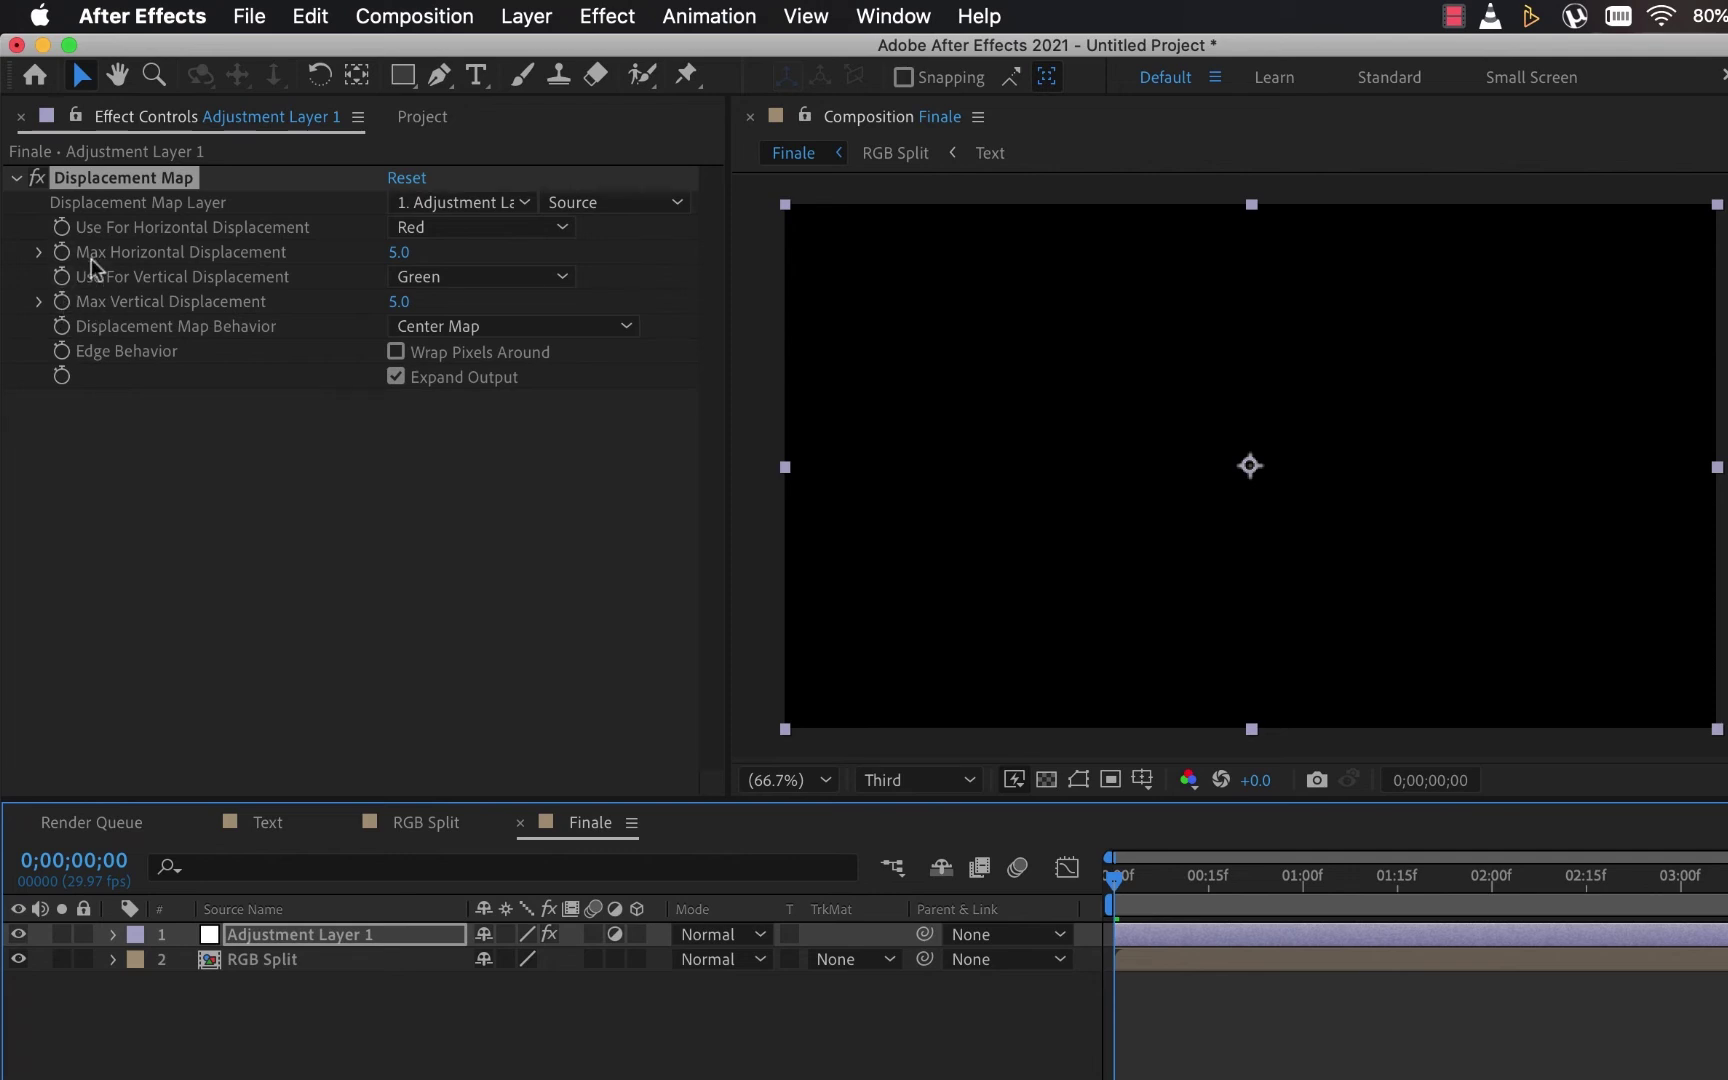
Start keyframing Max Horizontal Displacement at 0;00;00;00 on the adjustment layer's Displacement Map with a value of 71
left_click(61, 253)
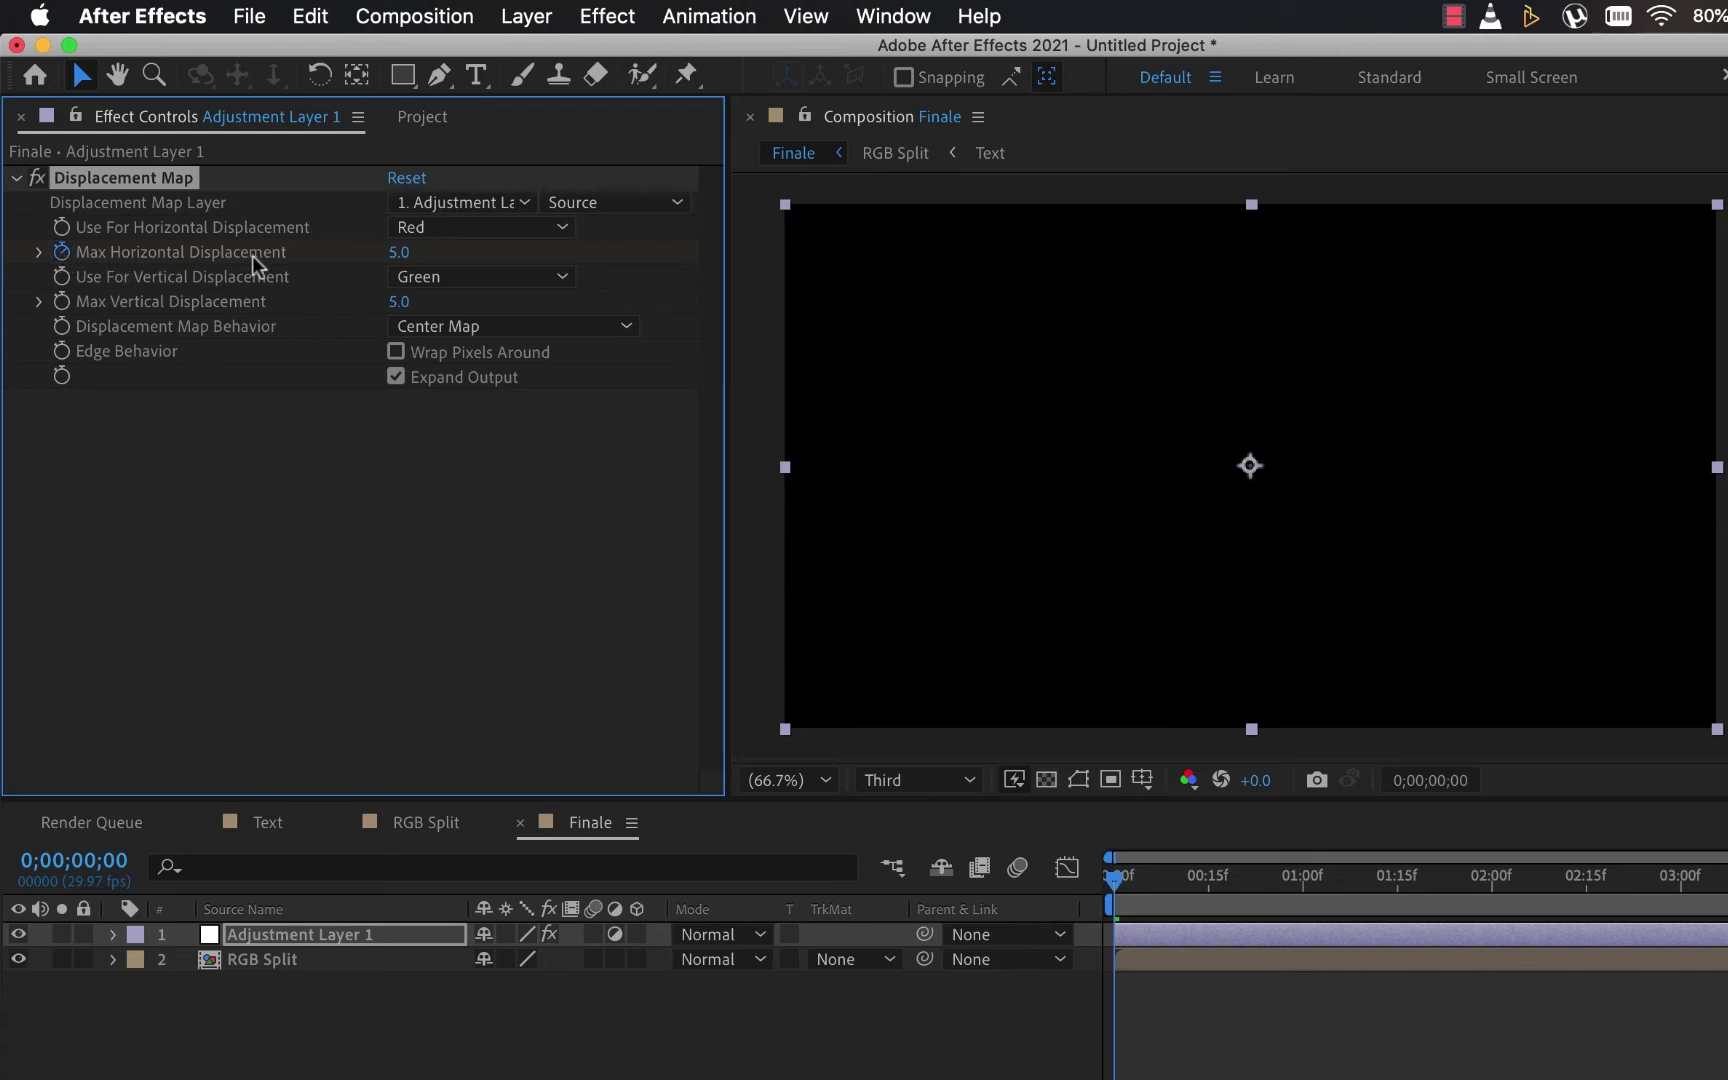
left_click(399, 254)
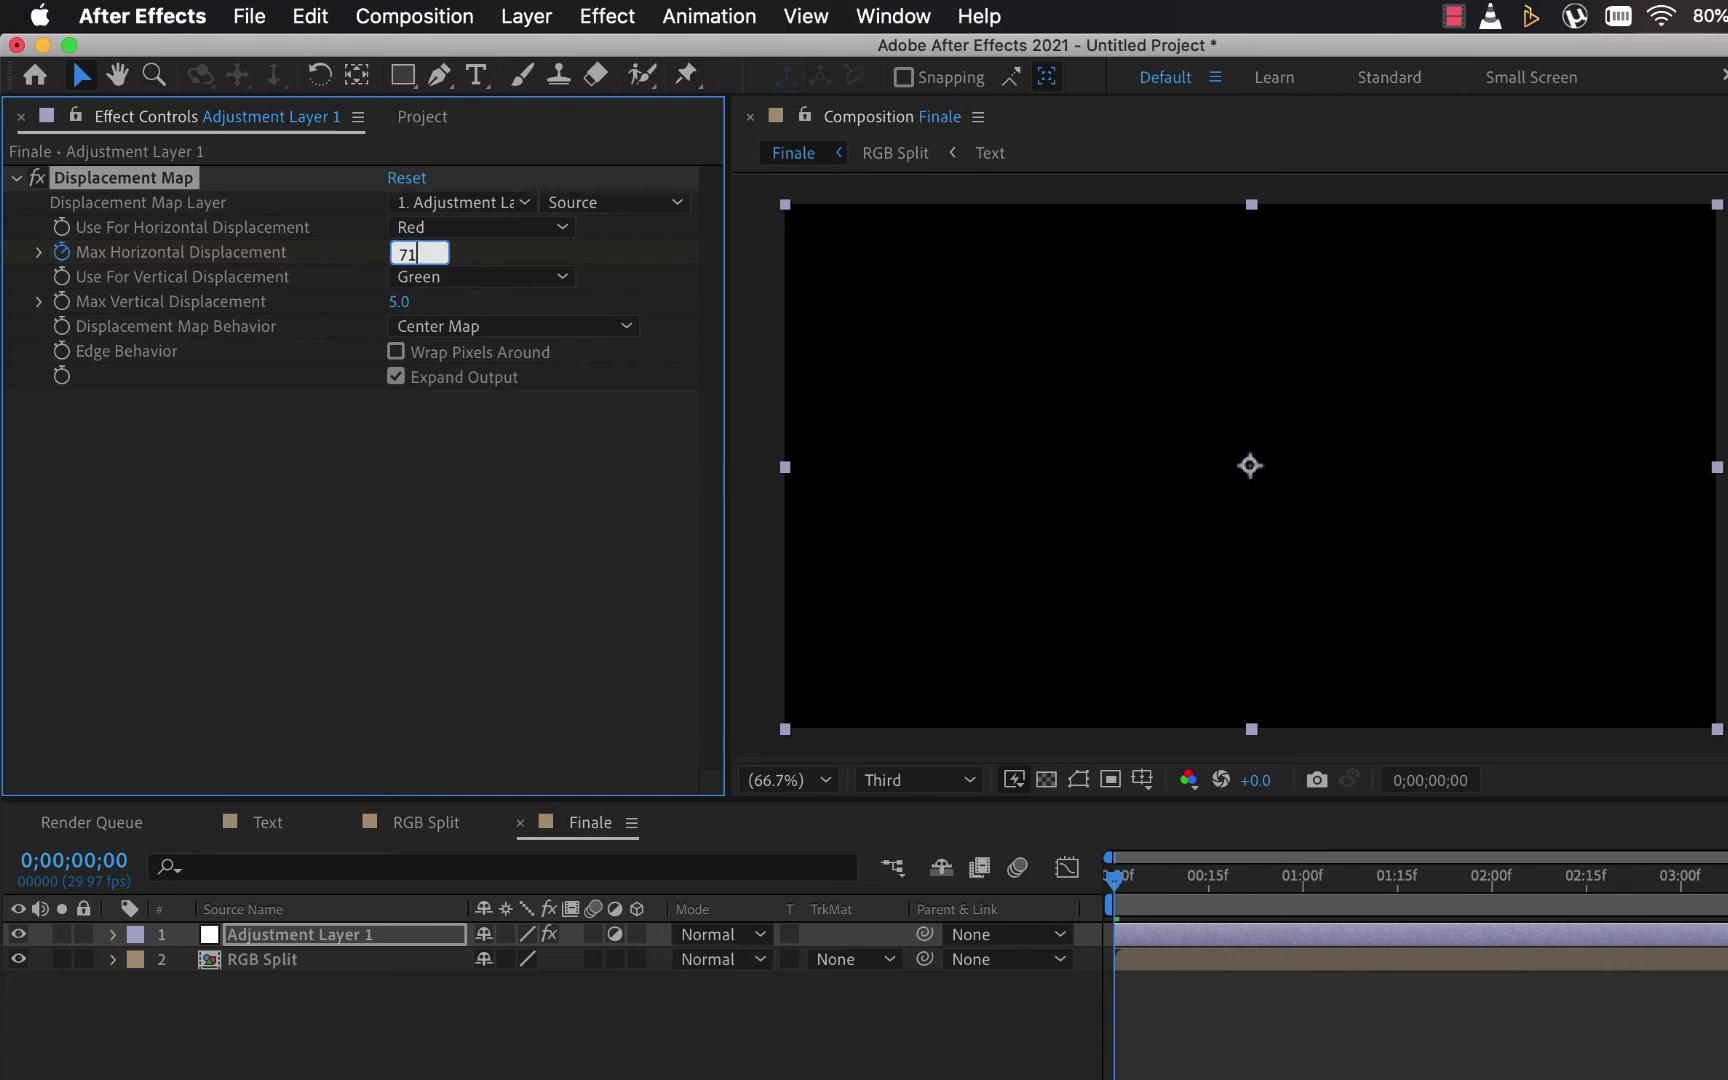
type("71")
key("Return")
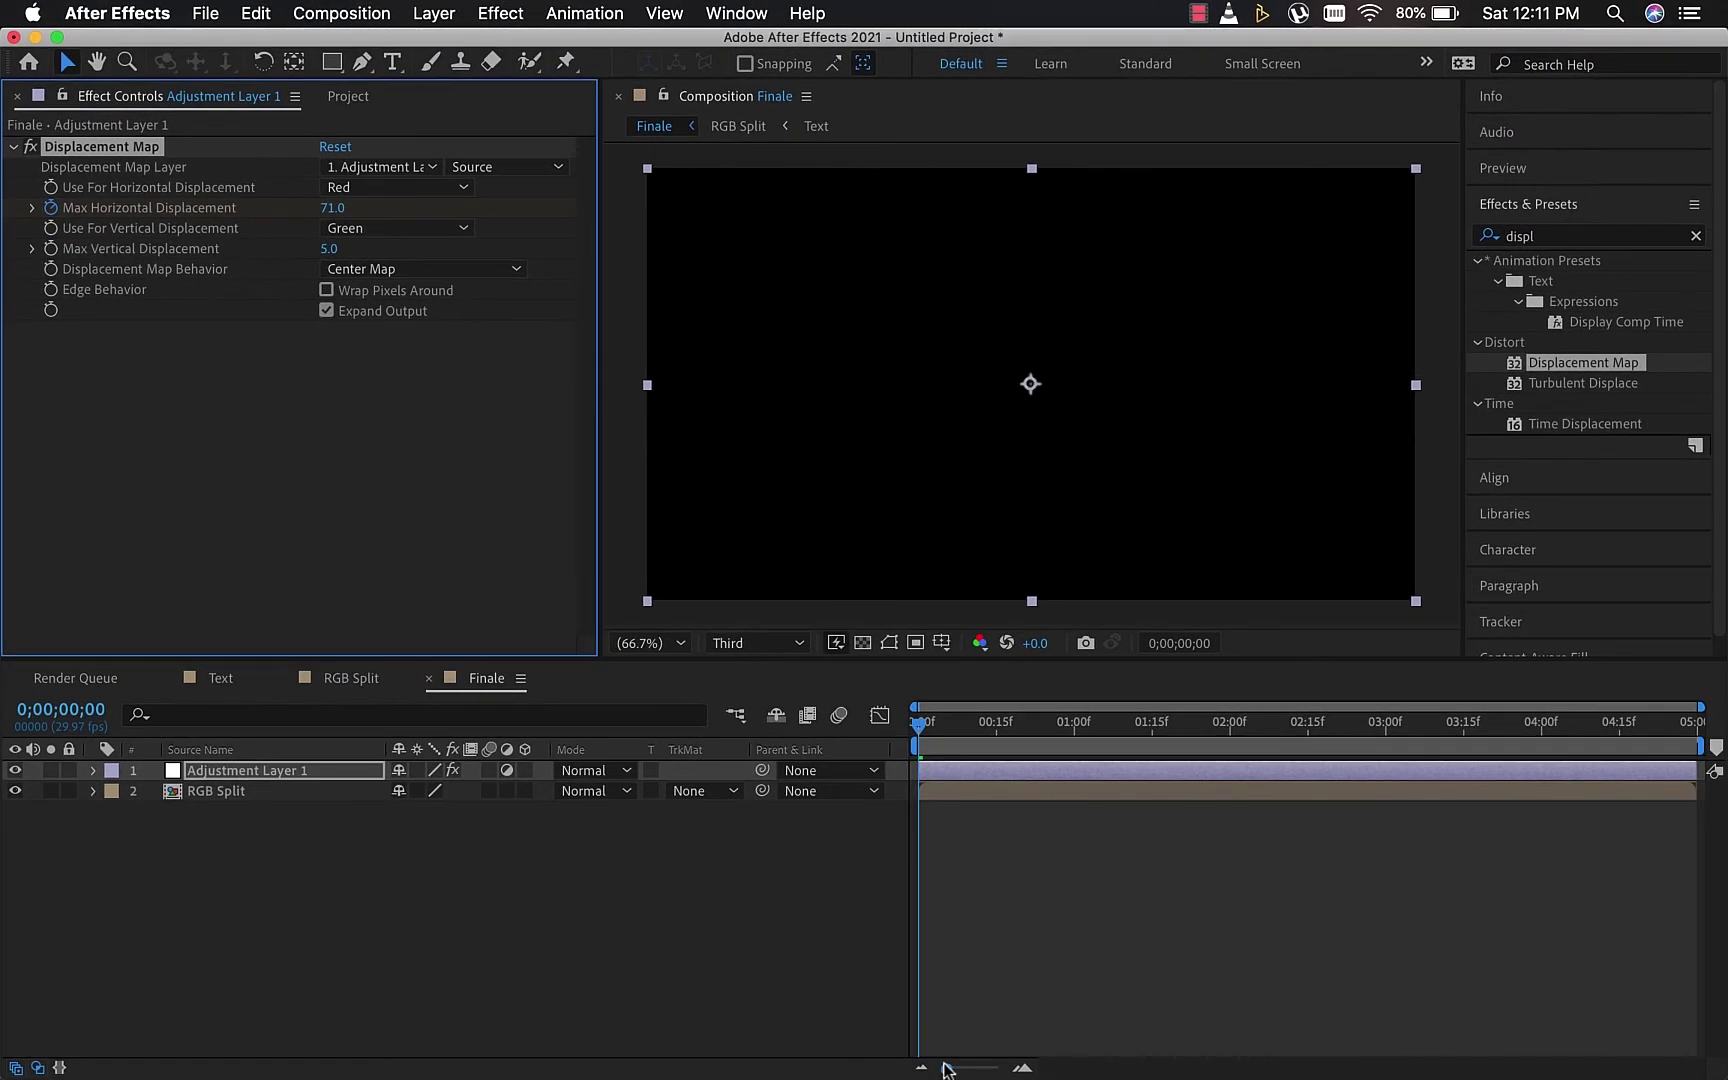
Step forward to 0;00;00;05 and set Max Horizontal Displacement to 190
left_click_drag(948, 1070, 966, 1071)
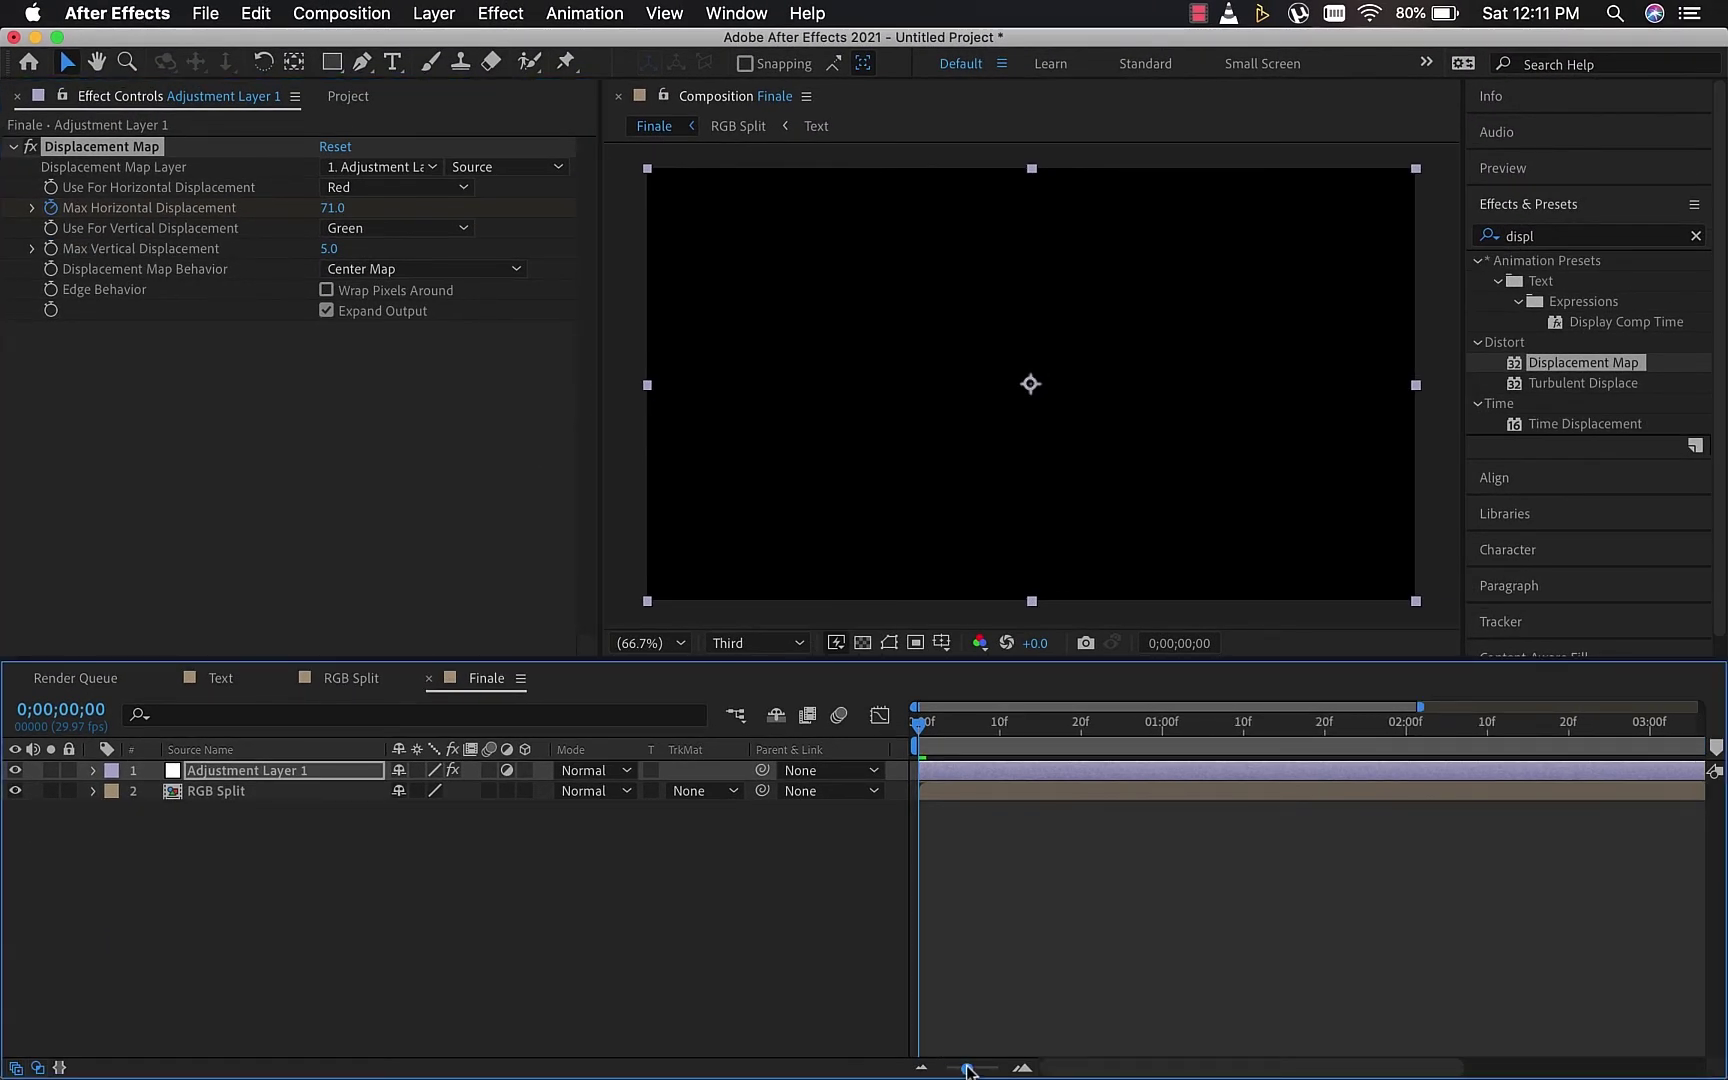
left_click(1527, 172)
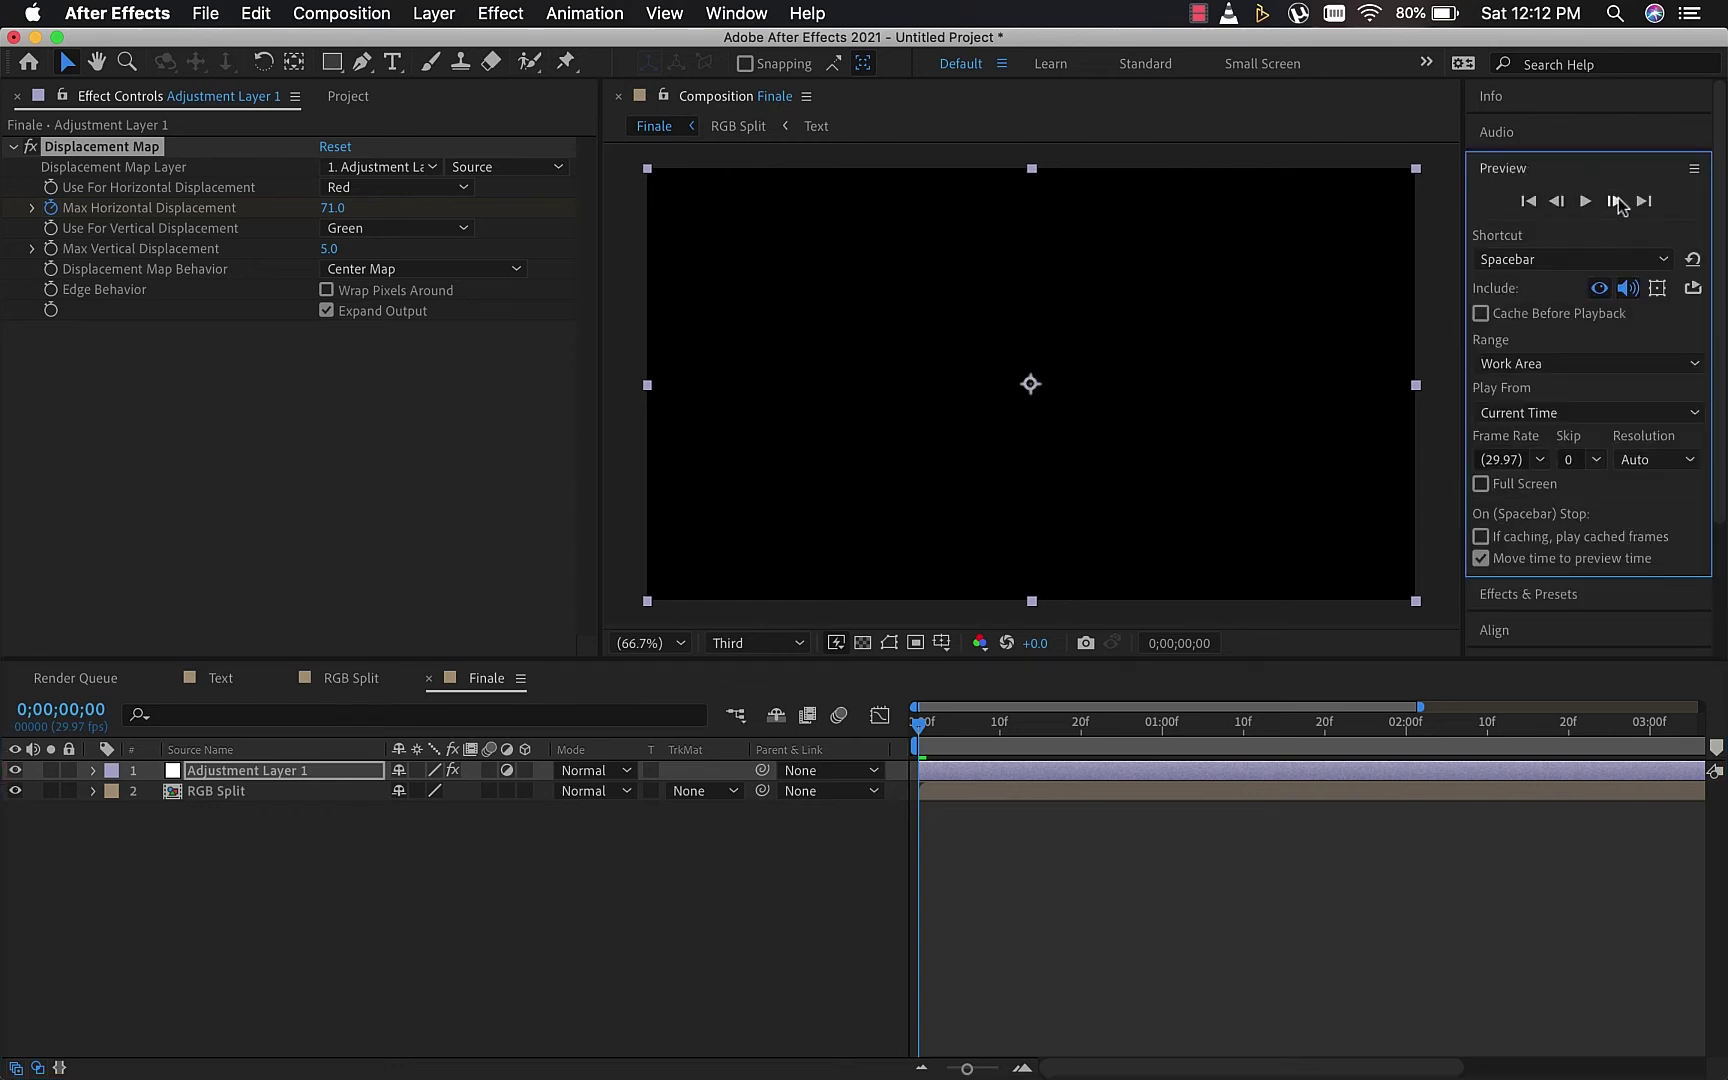
left_click(1615, 201)
left_click(1615, 201)
left_click(1615, 201)
left_click(1615, 201)
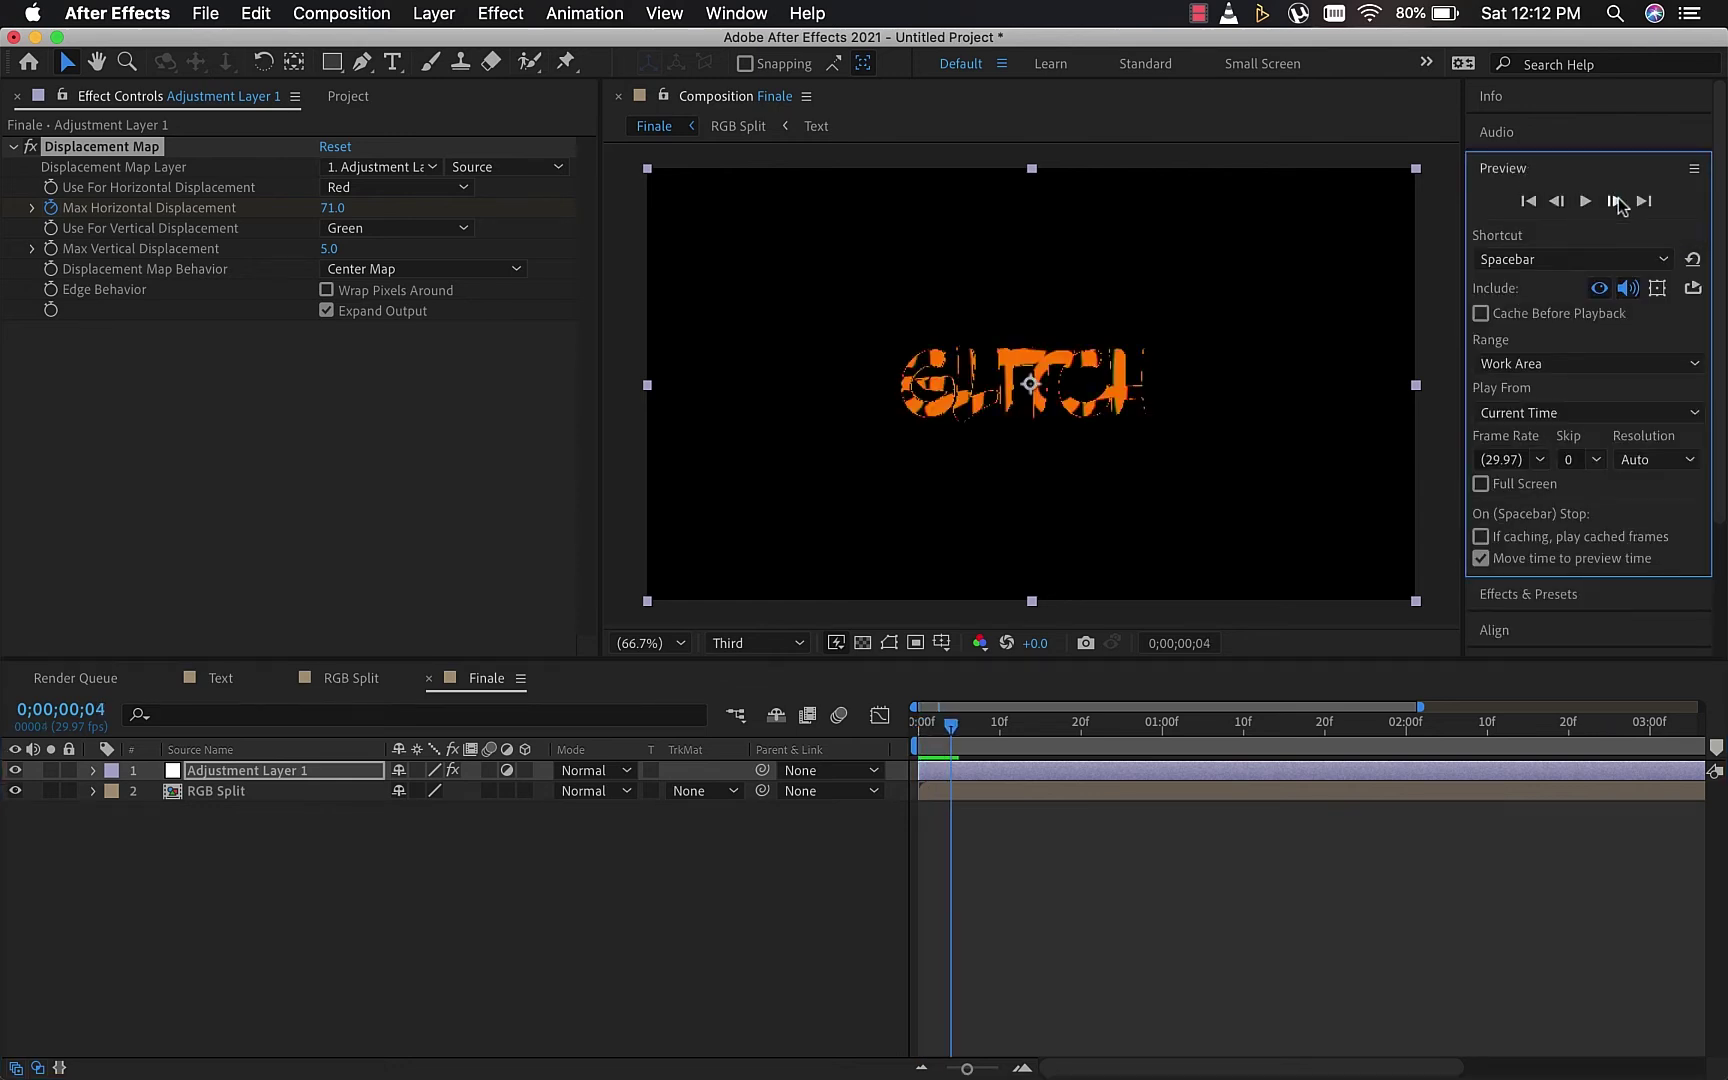
left_click(1615, 201)
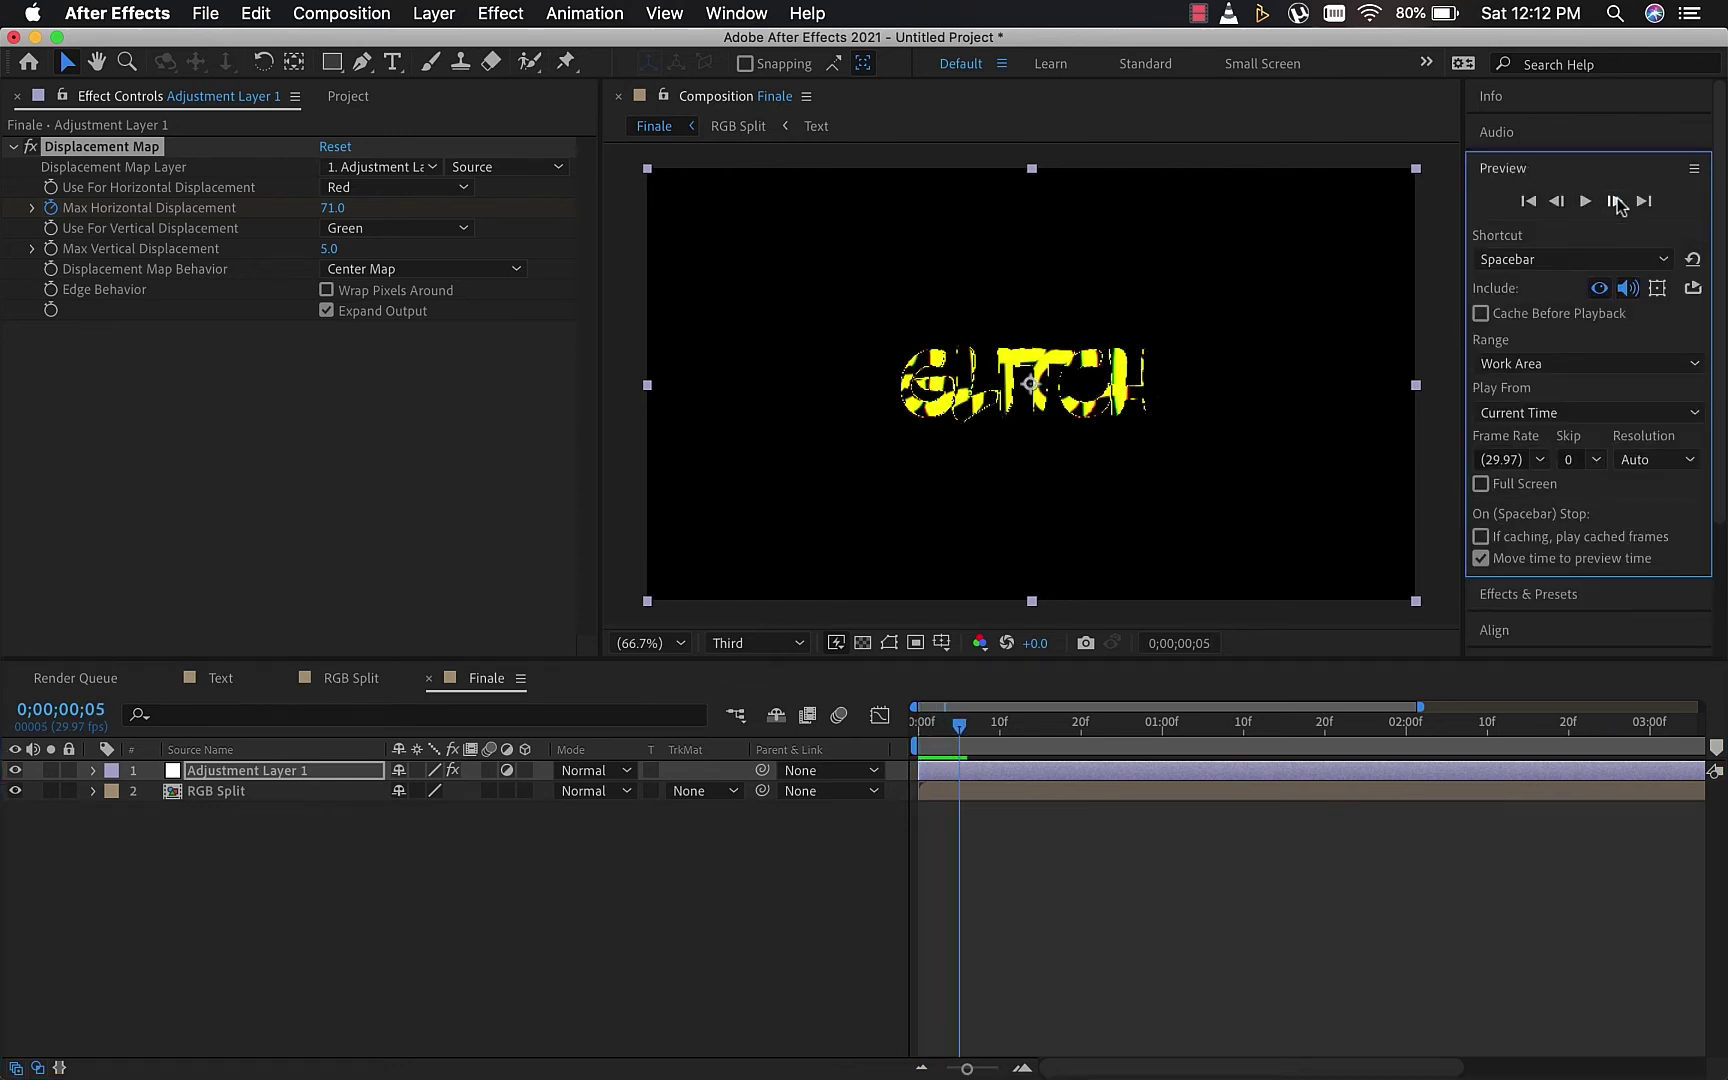
left_click(331, 209)
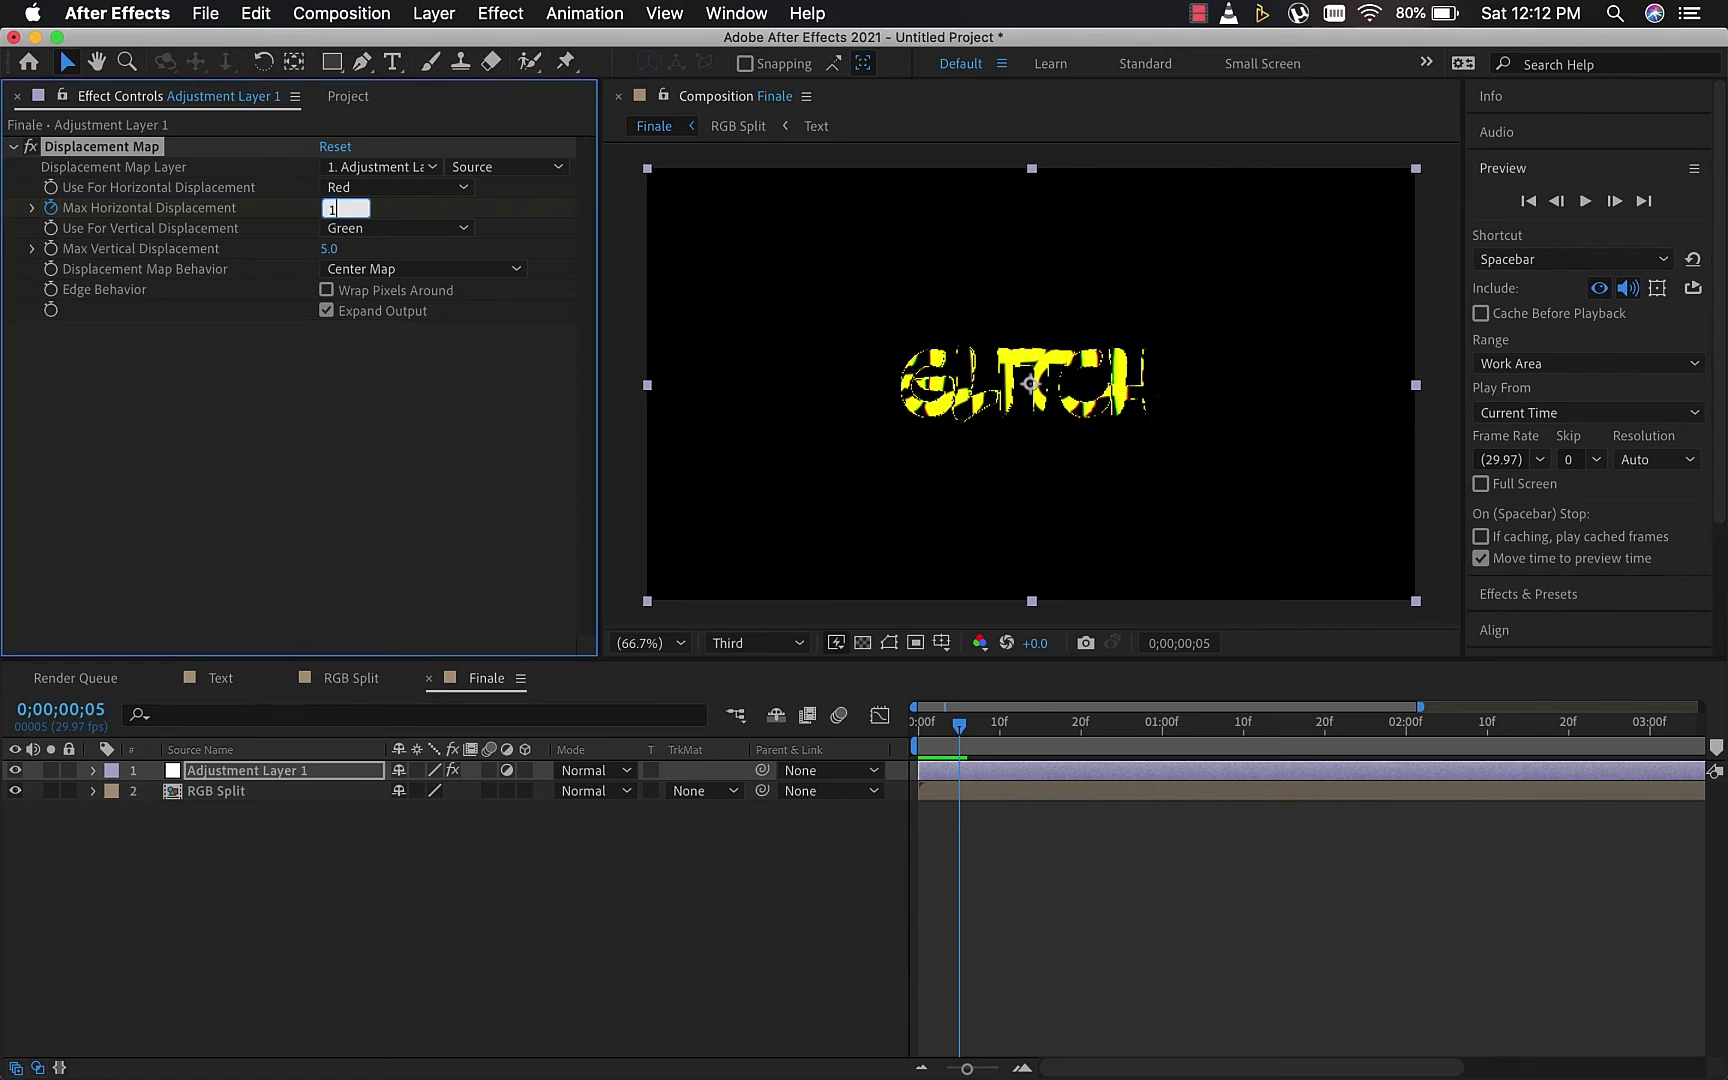
type("190")
Advance to 0;00;00;10 and set Max Horizontal Displacement to 0
left_click(1612, 203)
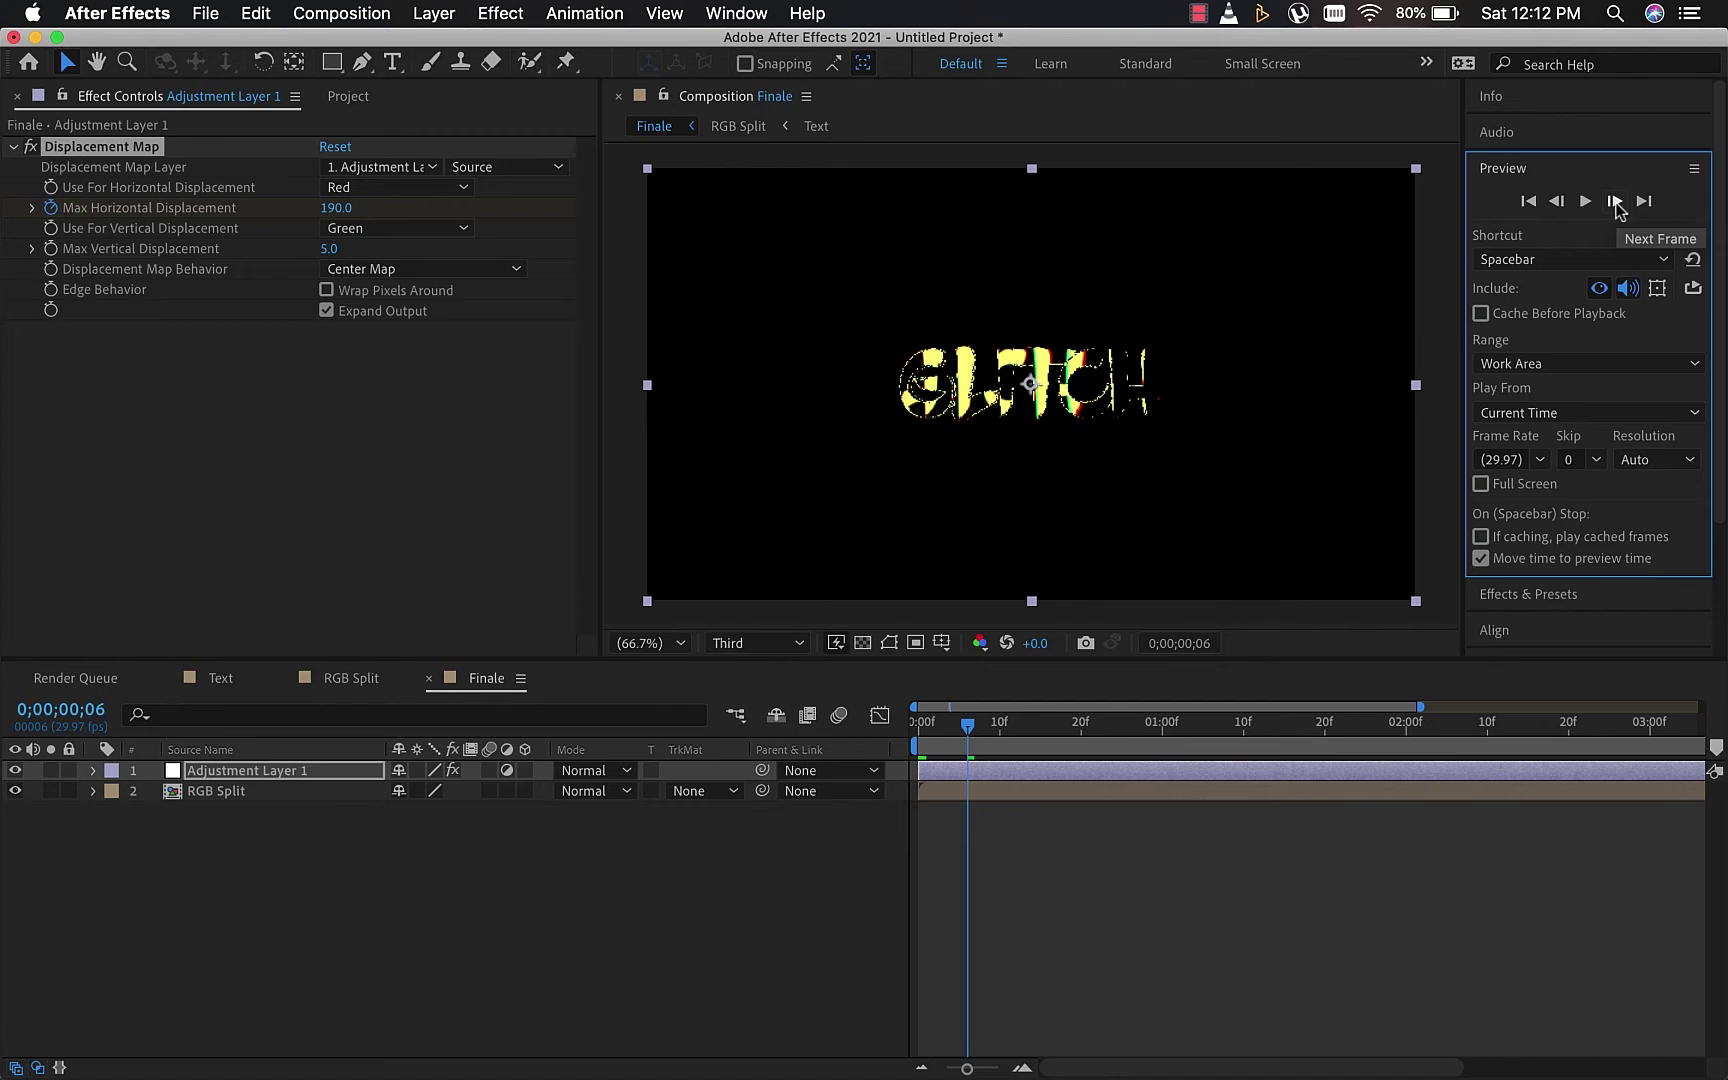
left_click(1614, 202)
left_click(1615, 202)
left_click(1615, 203)
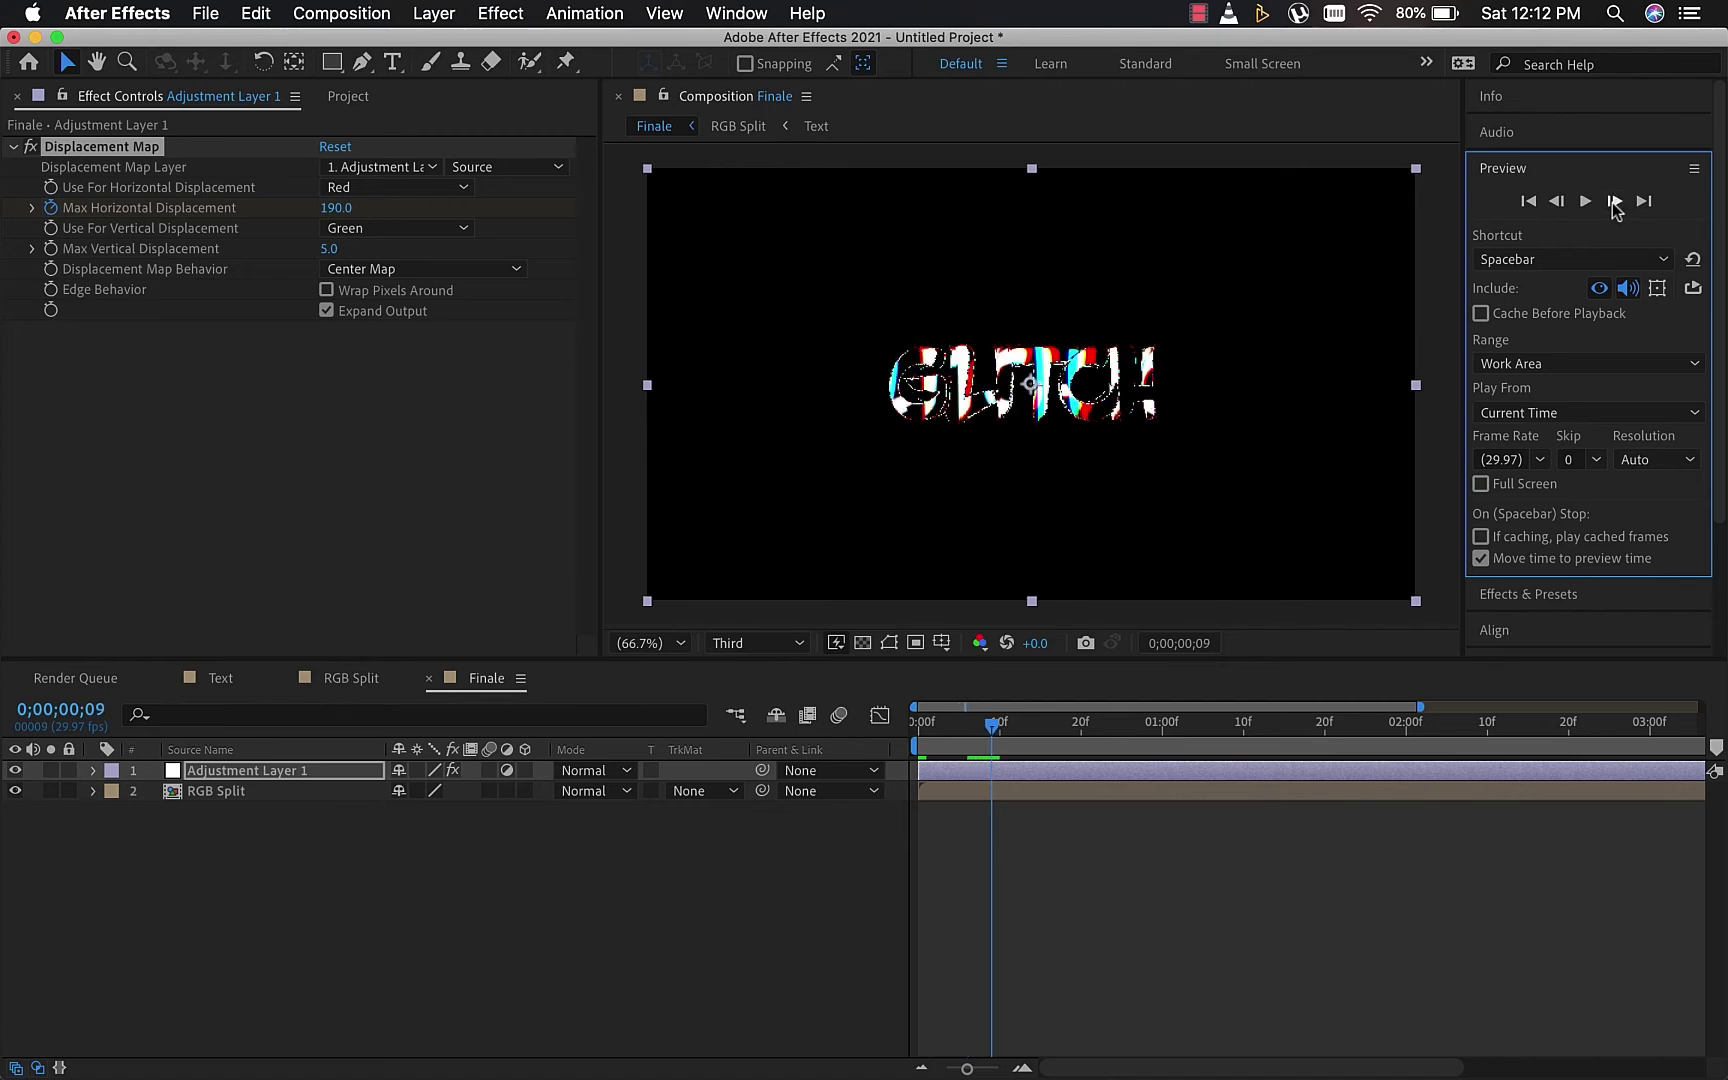
left_click(1615, 203)
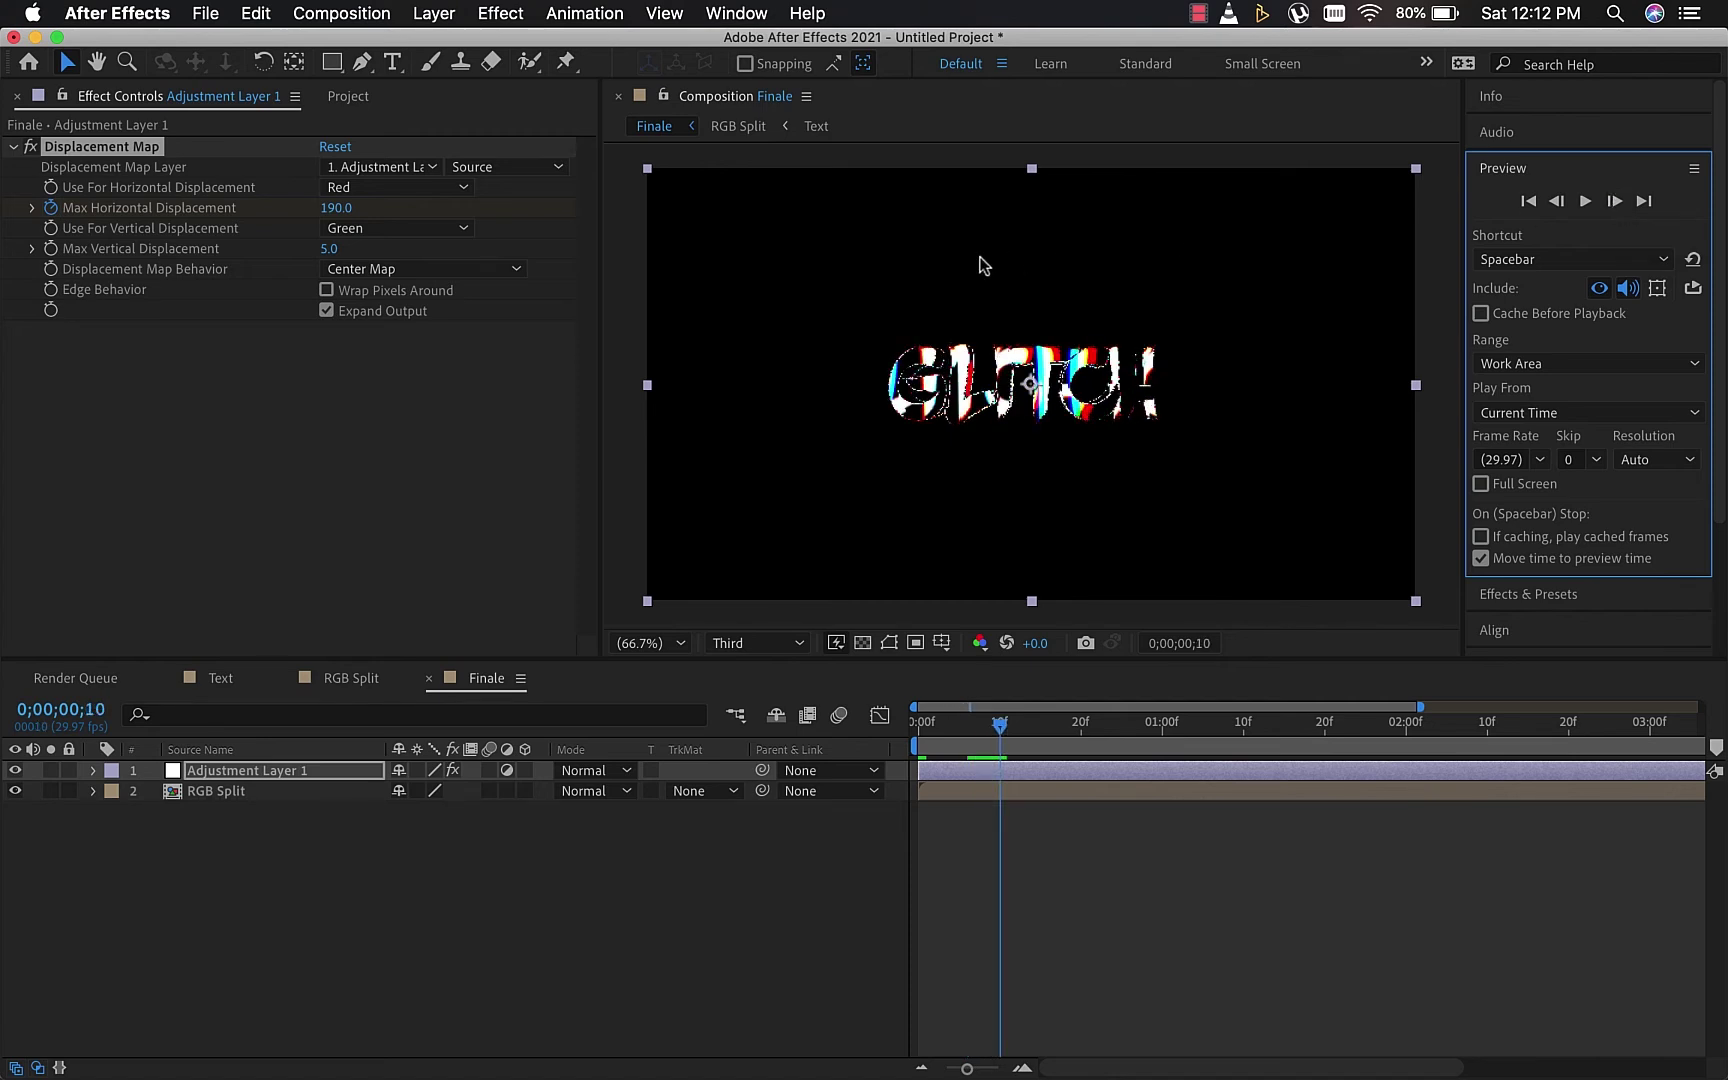
left_click(332, 208)
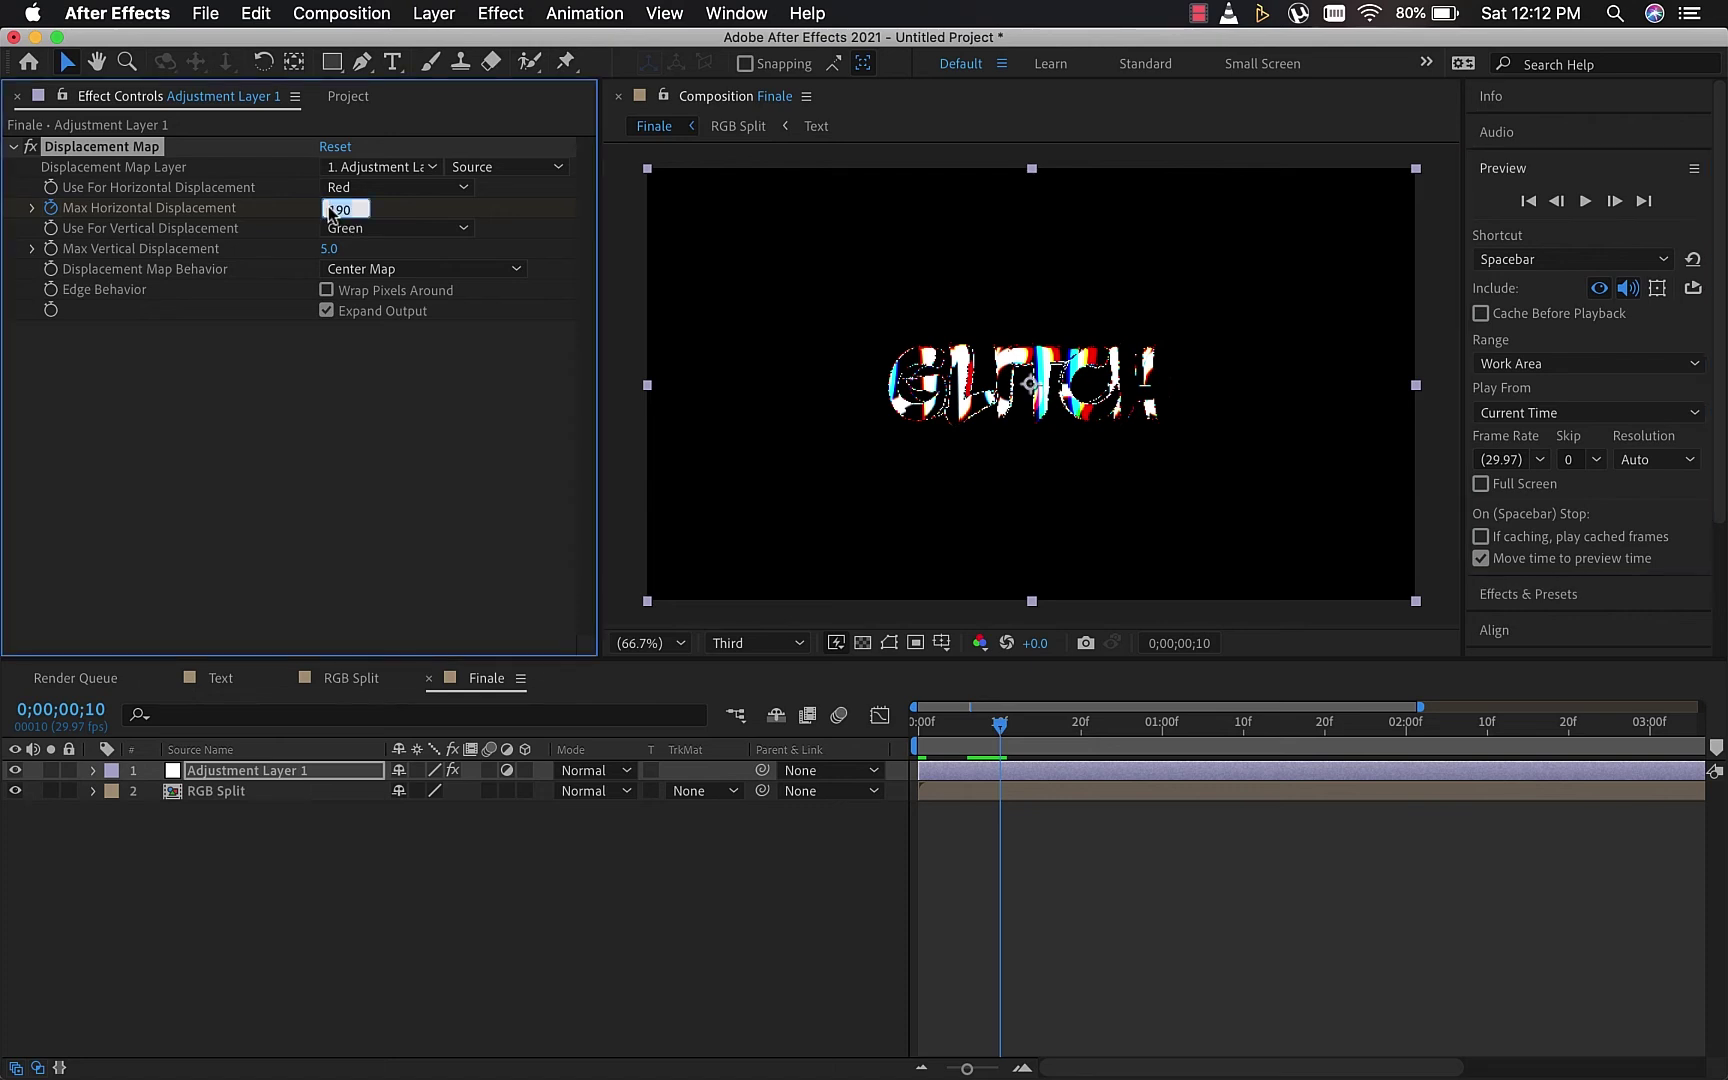
type("0")
key("Return")
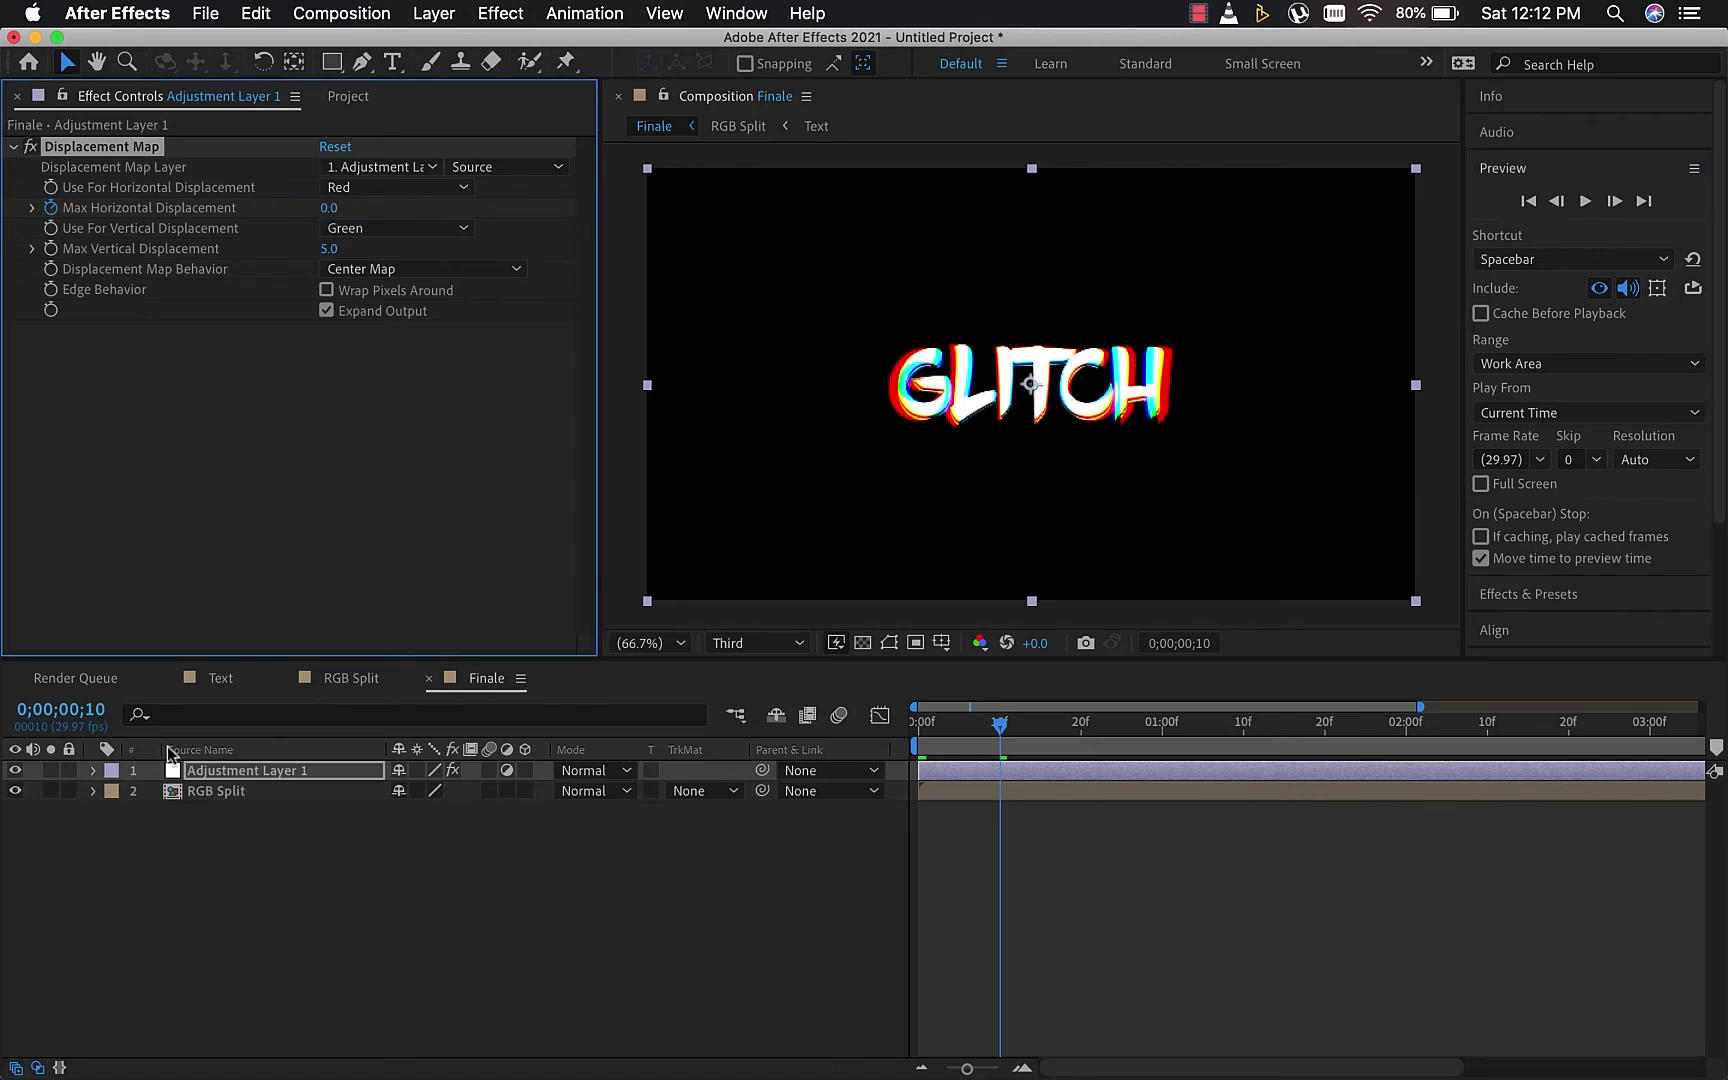
Reveal the adjustment layer's keyframes and start keyframing Max Vertical Displacement at 0;00;00;00 with a value of -130
left_click(281, 775)
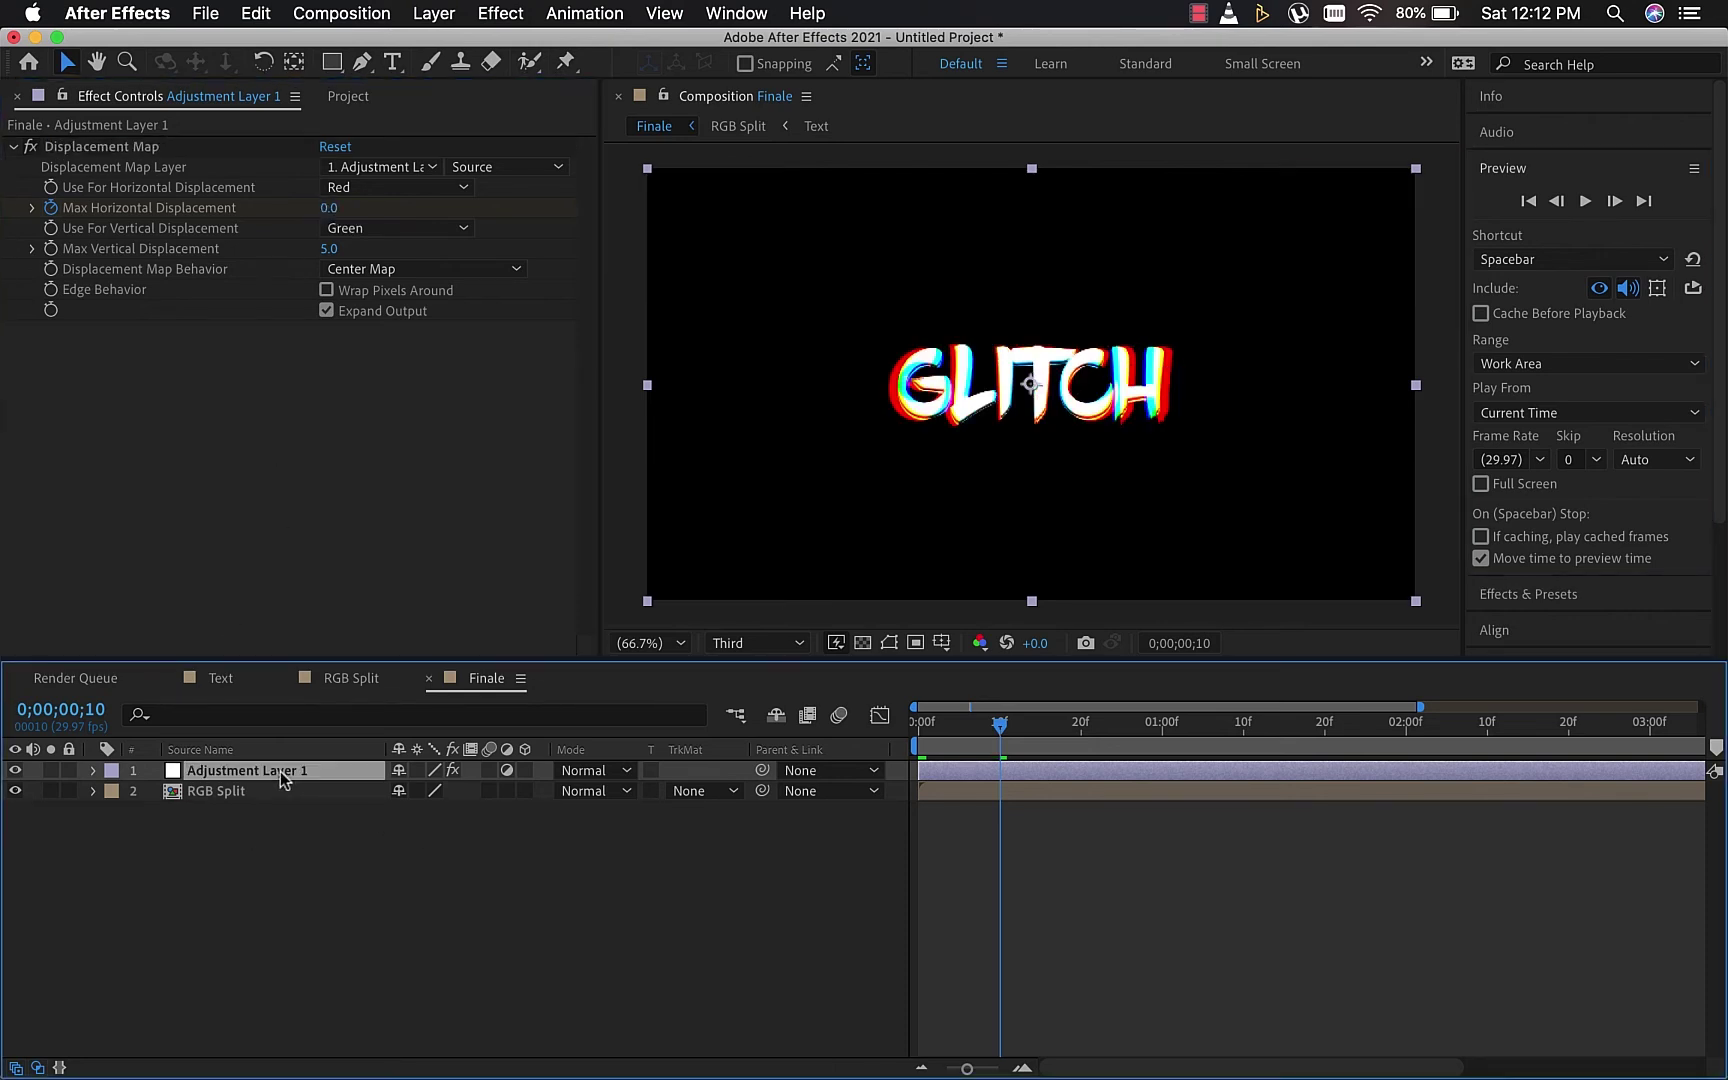
key("u")
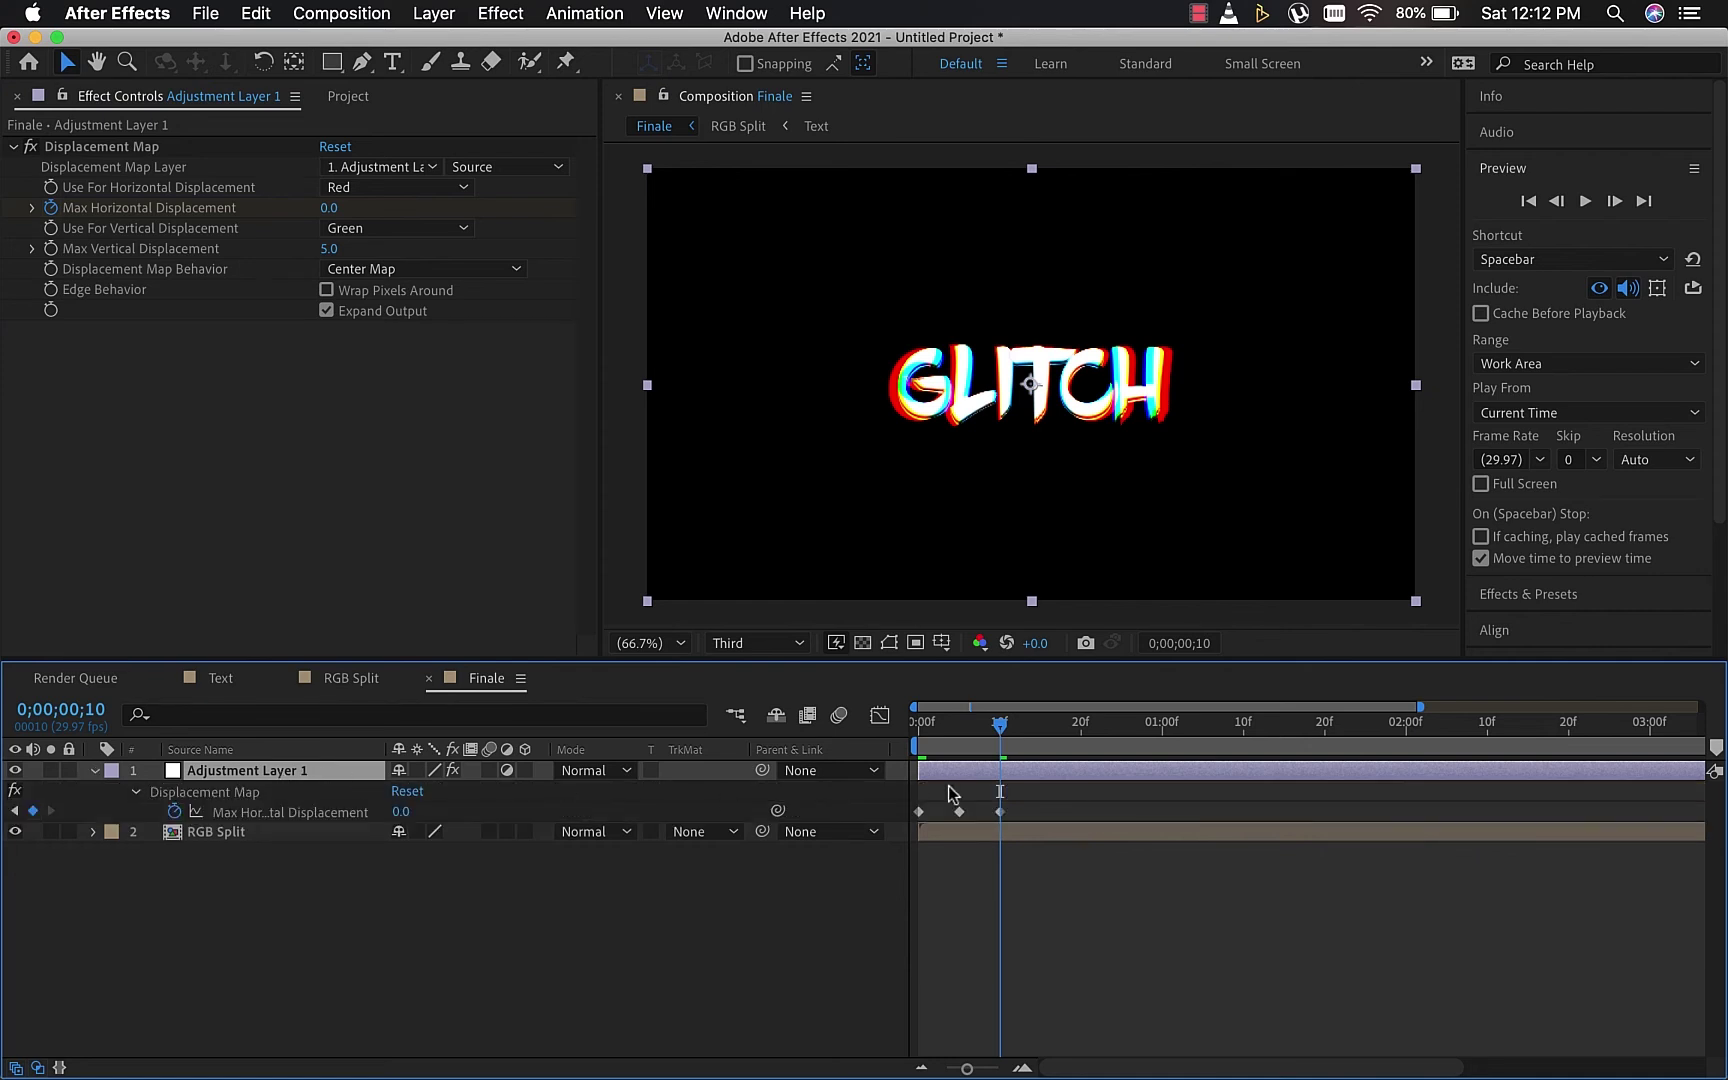
left_click_drag(1003, 731, 914, 738)
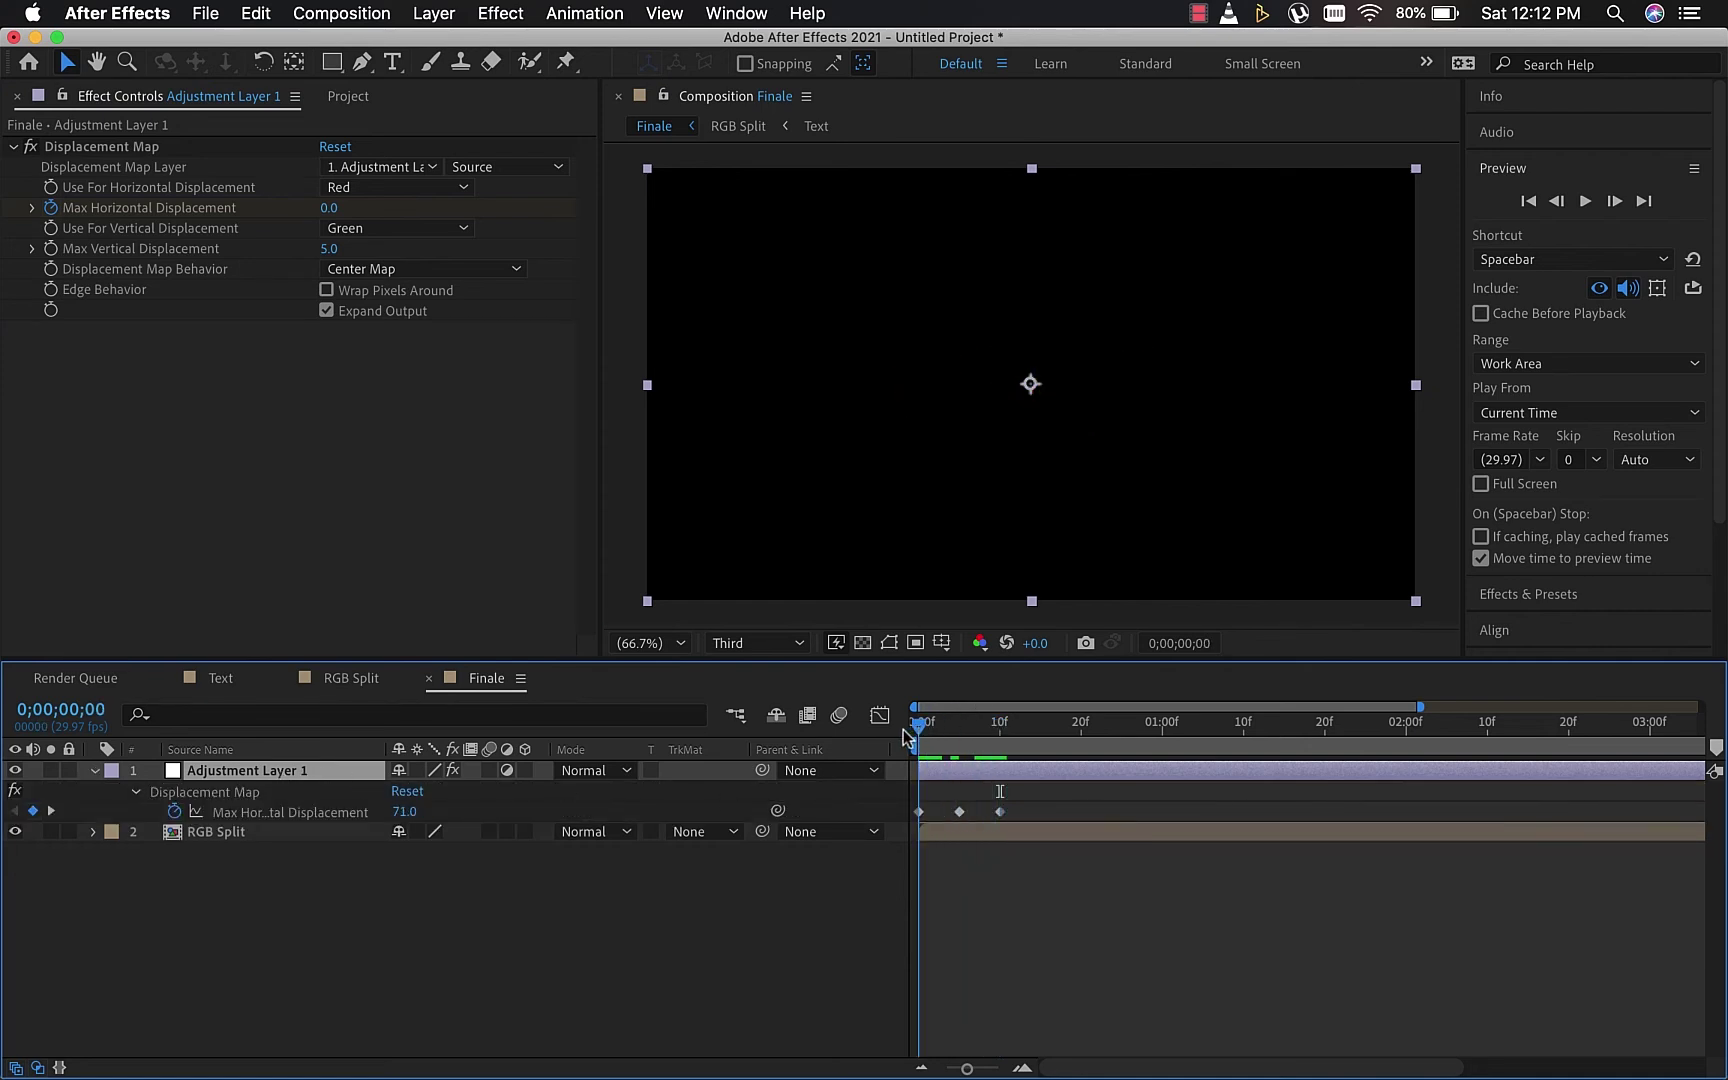
left_click(50, 252)
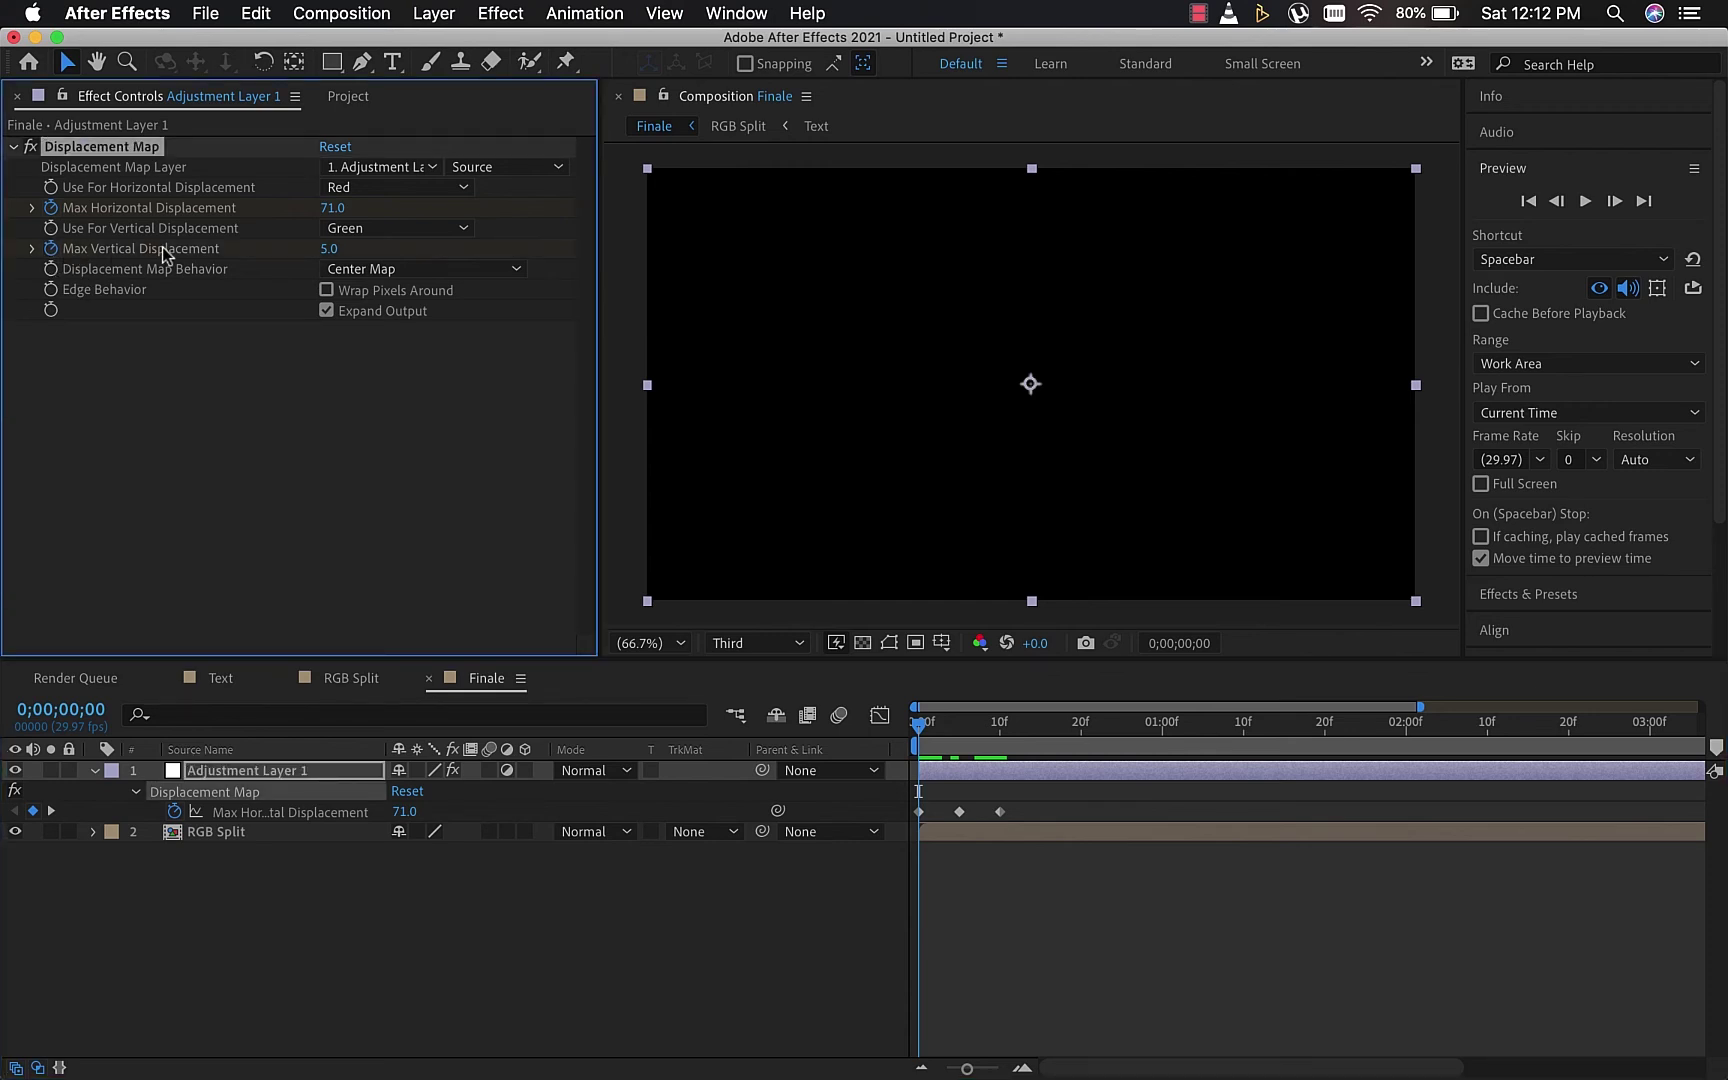
left_click(327, 249)
type("-130")
key("Return")
Advance five frames to 0;00;00;05 and set Max Vertical Displacement to 0
left_click(1615, 202)
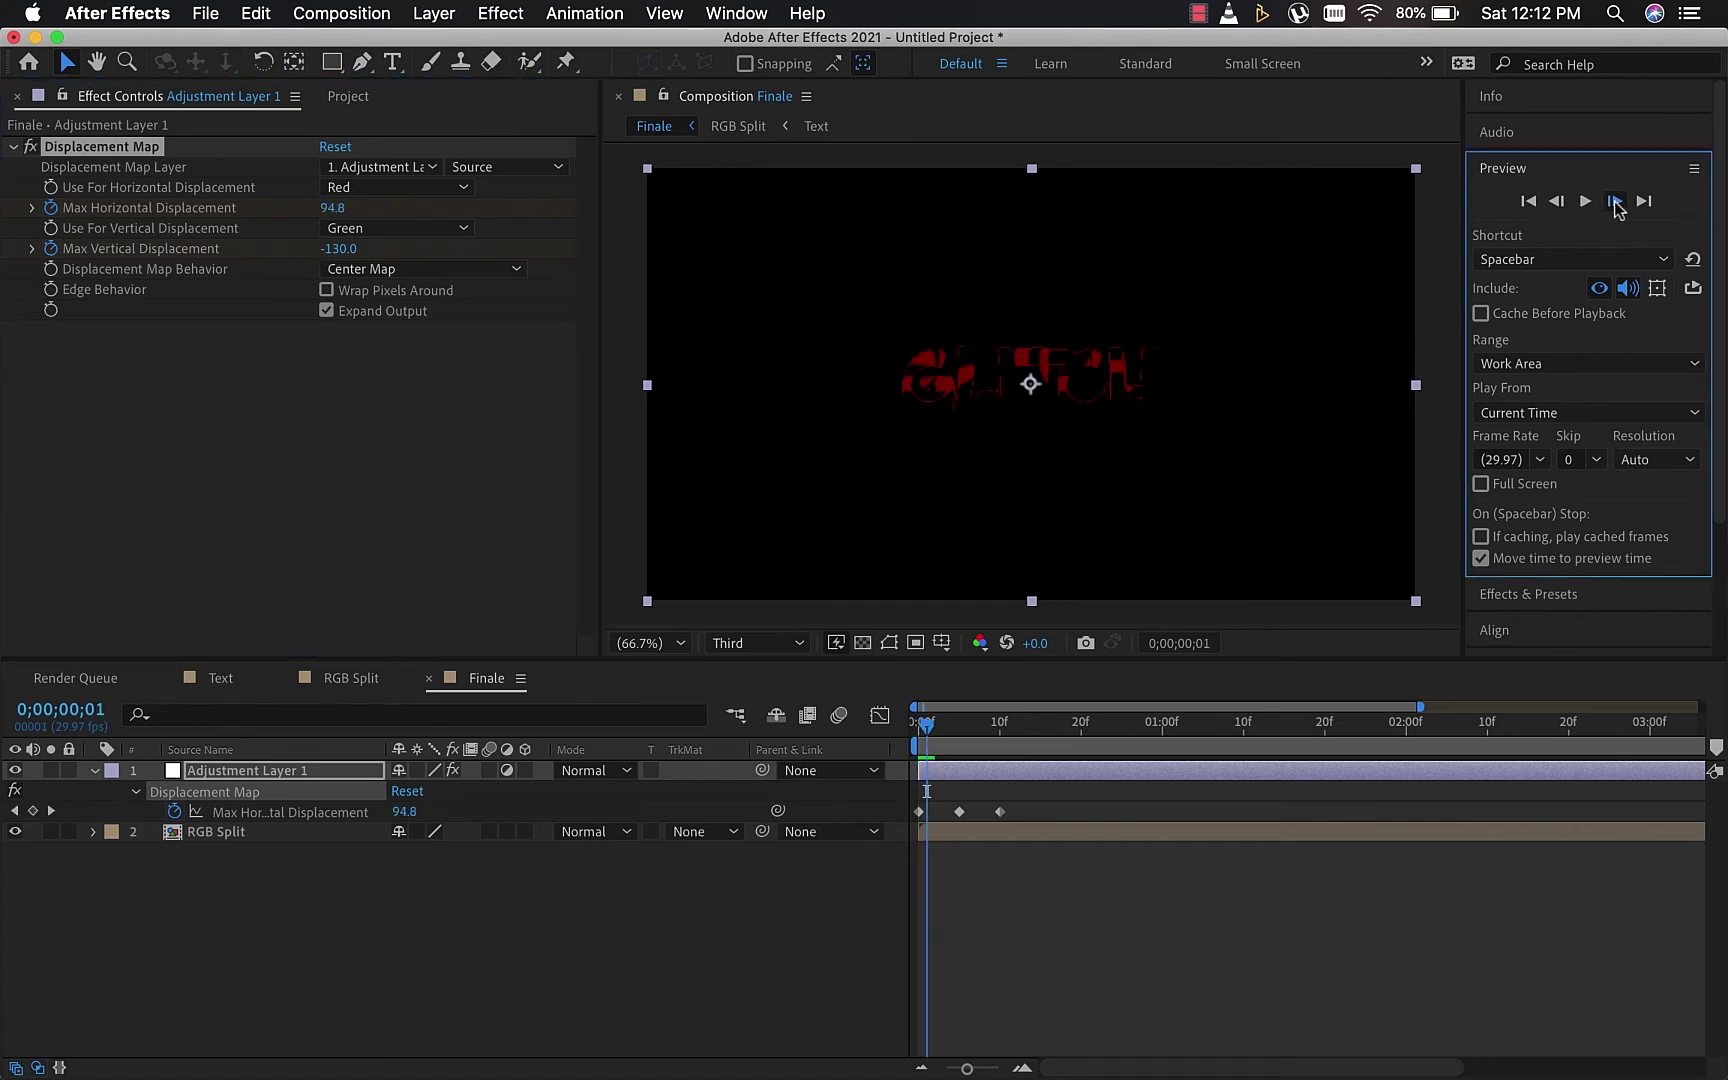
left_click(1615, 202)
left_click(1615, 202)
left_click(1615, 202)
left_click(1615, 202)
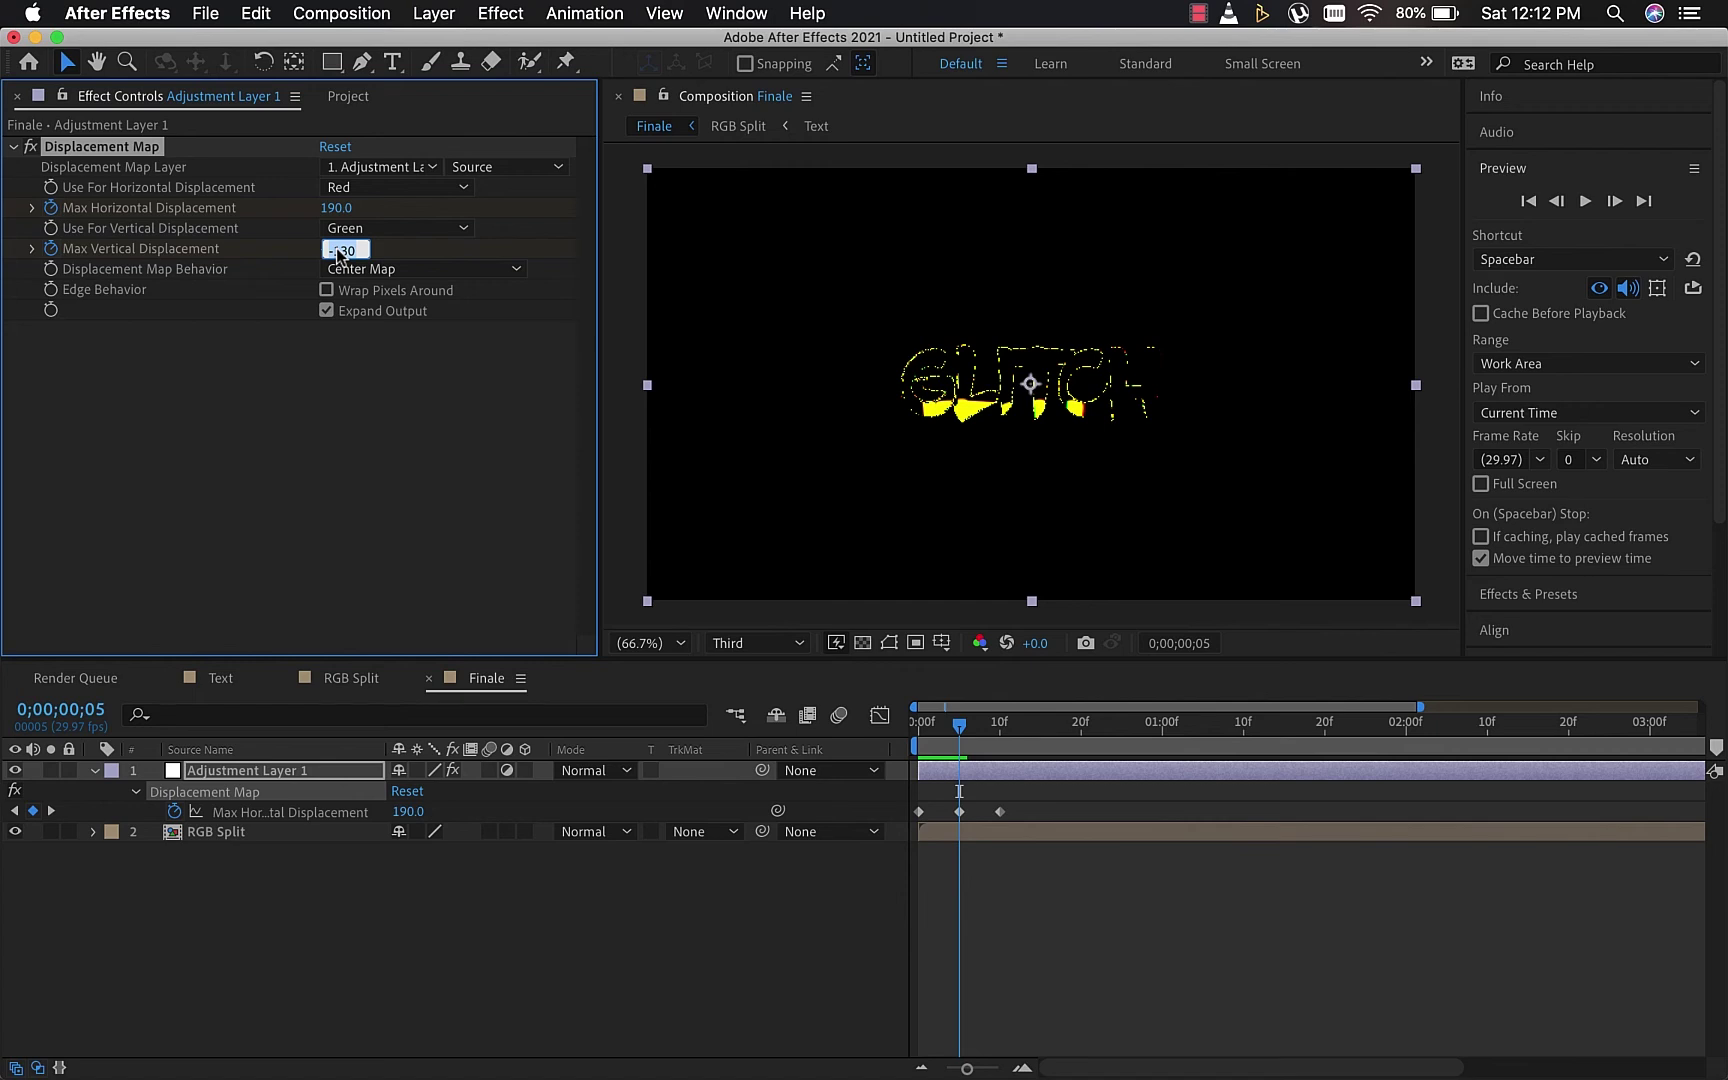
type("0")
key("Return")
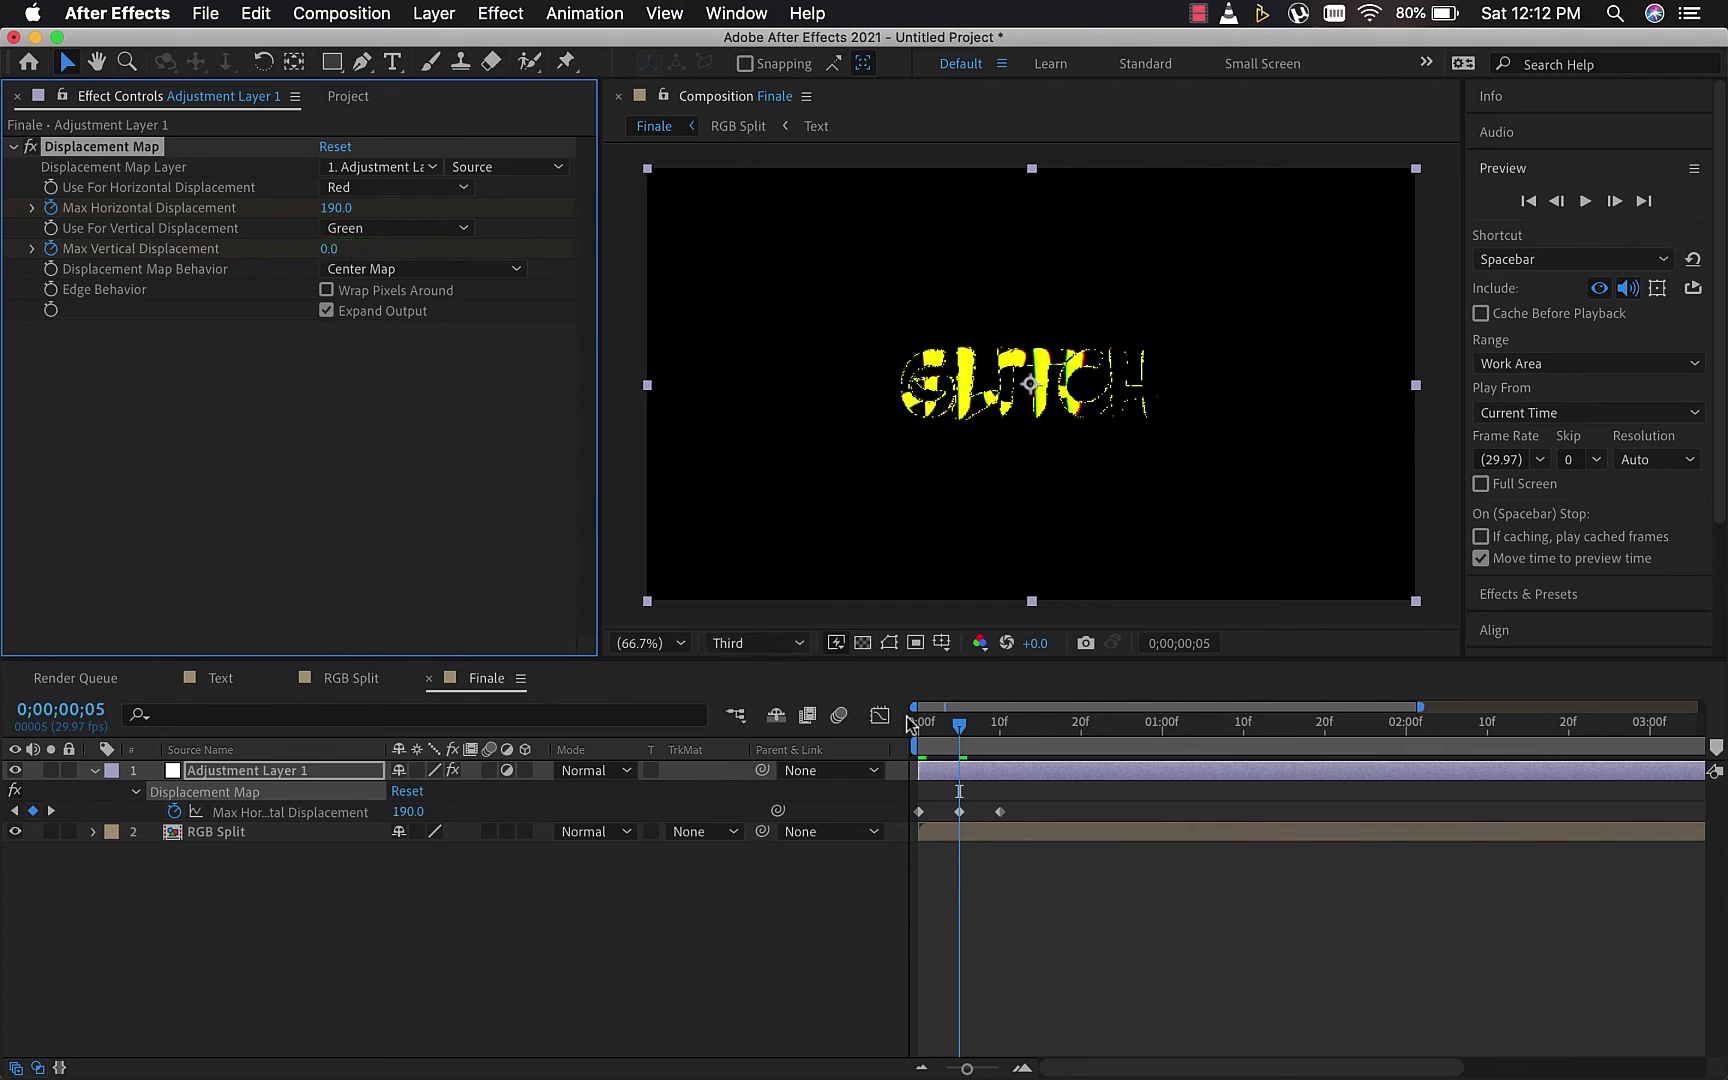
Copy the Max Vertical Displacement keyframe from 0;00;00;05 and paste it at 0;00;03;25
left_click_drag(962, 727, 1422, 730)
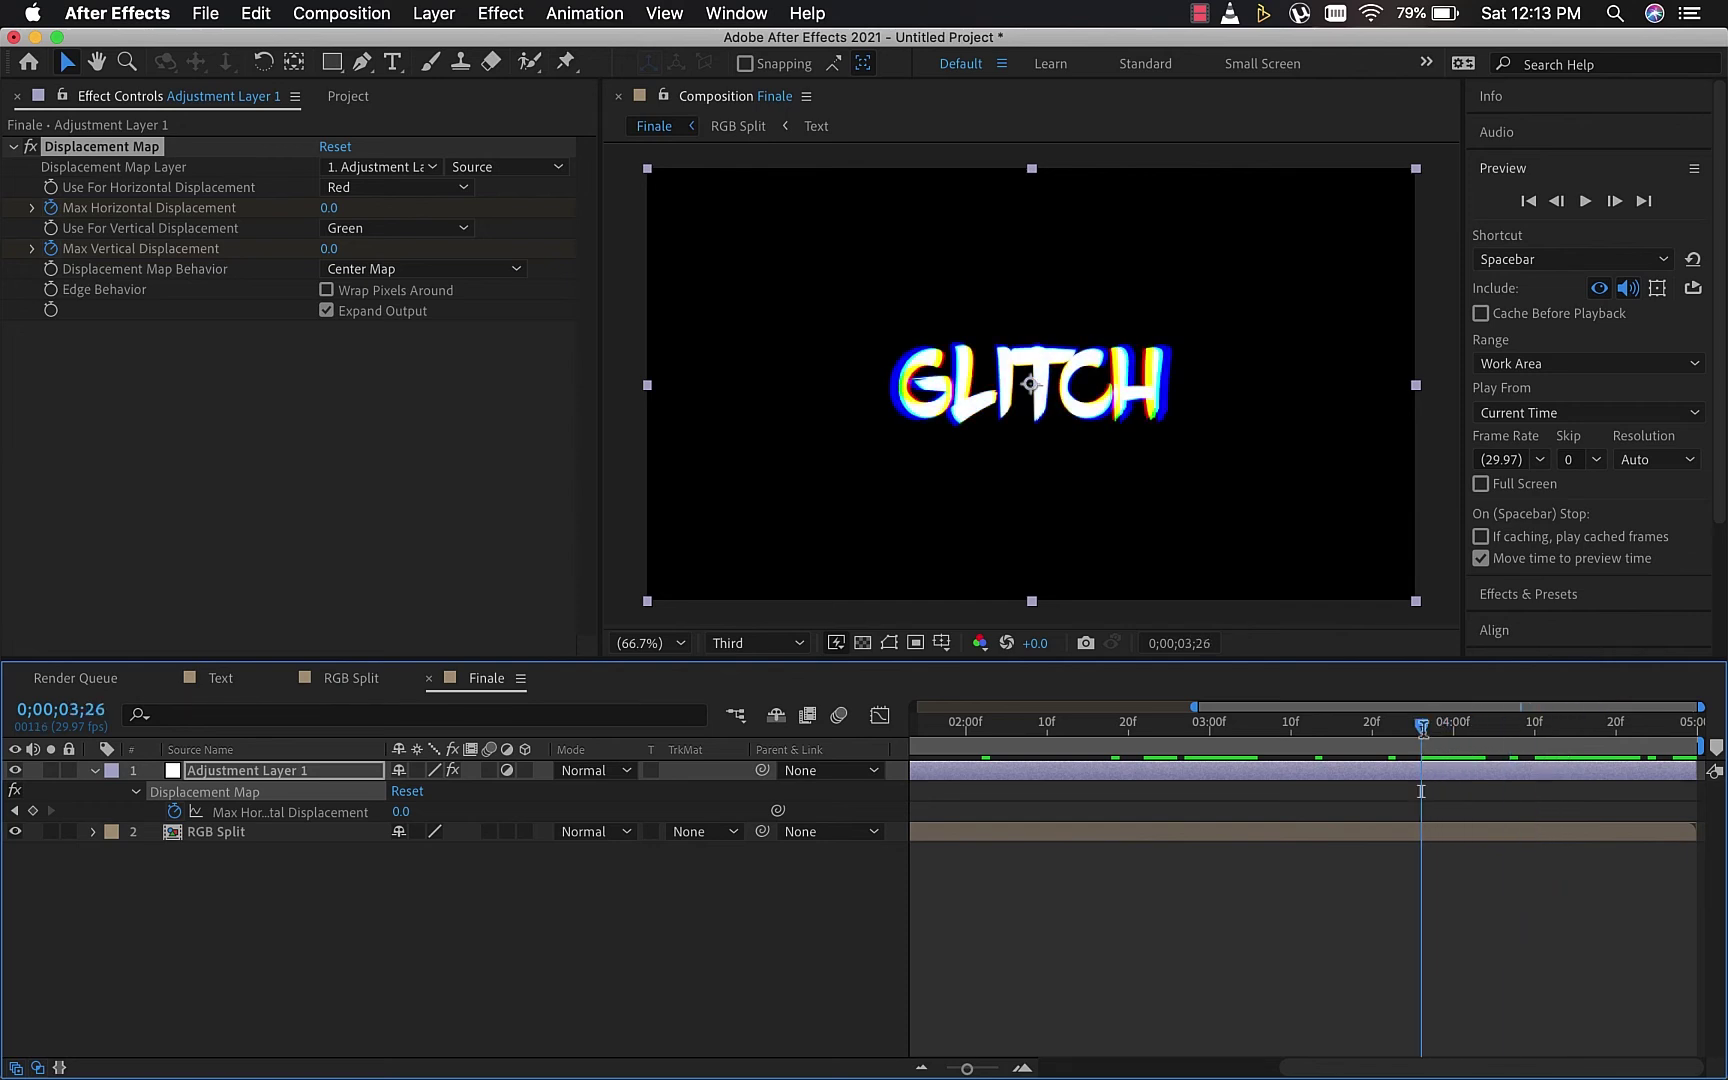
left_click(1556, 201)
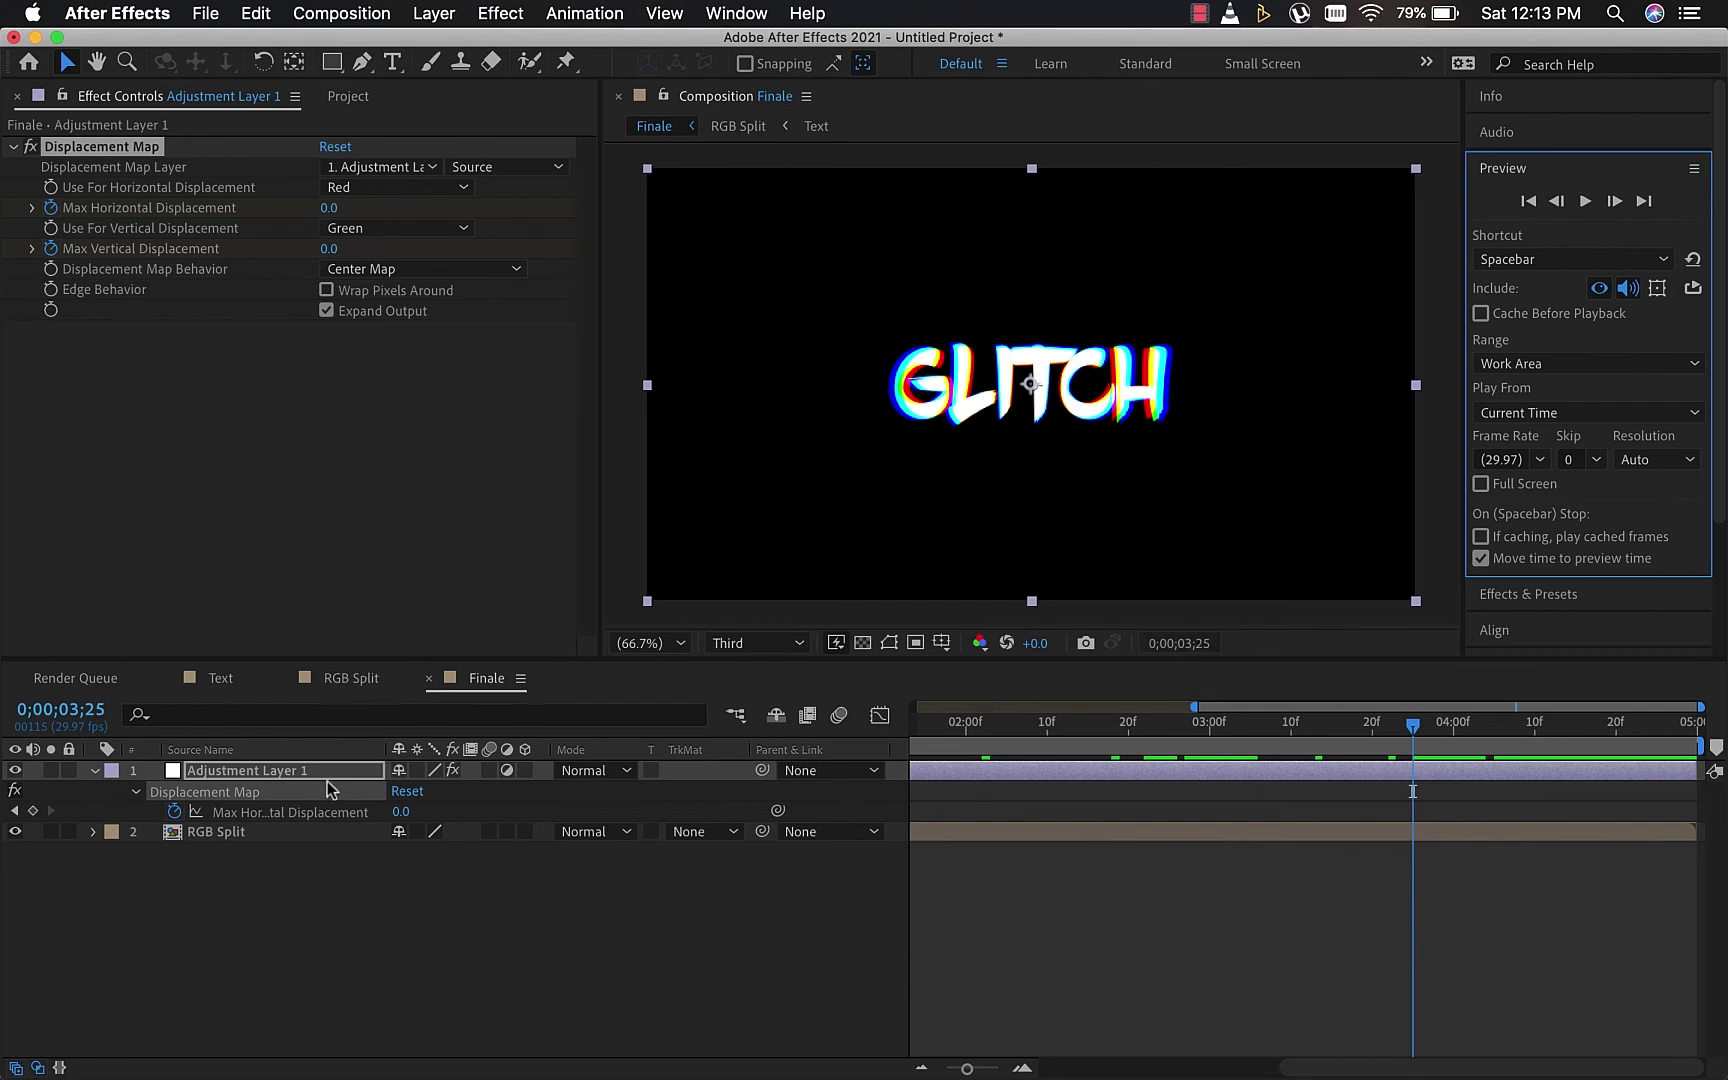
key("u")
key("u")
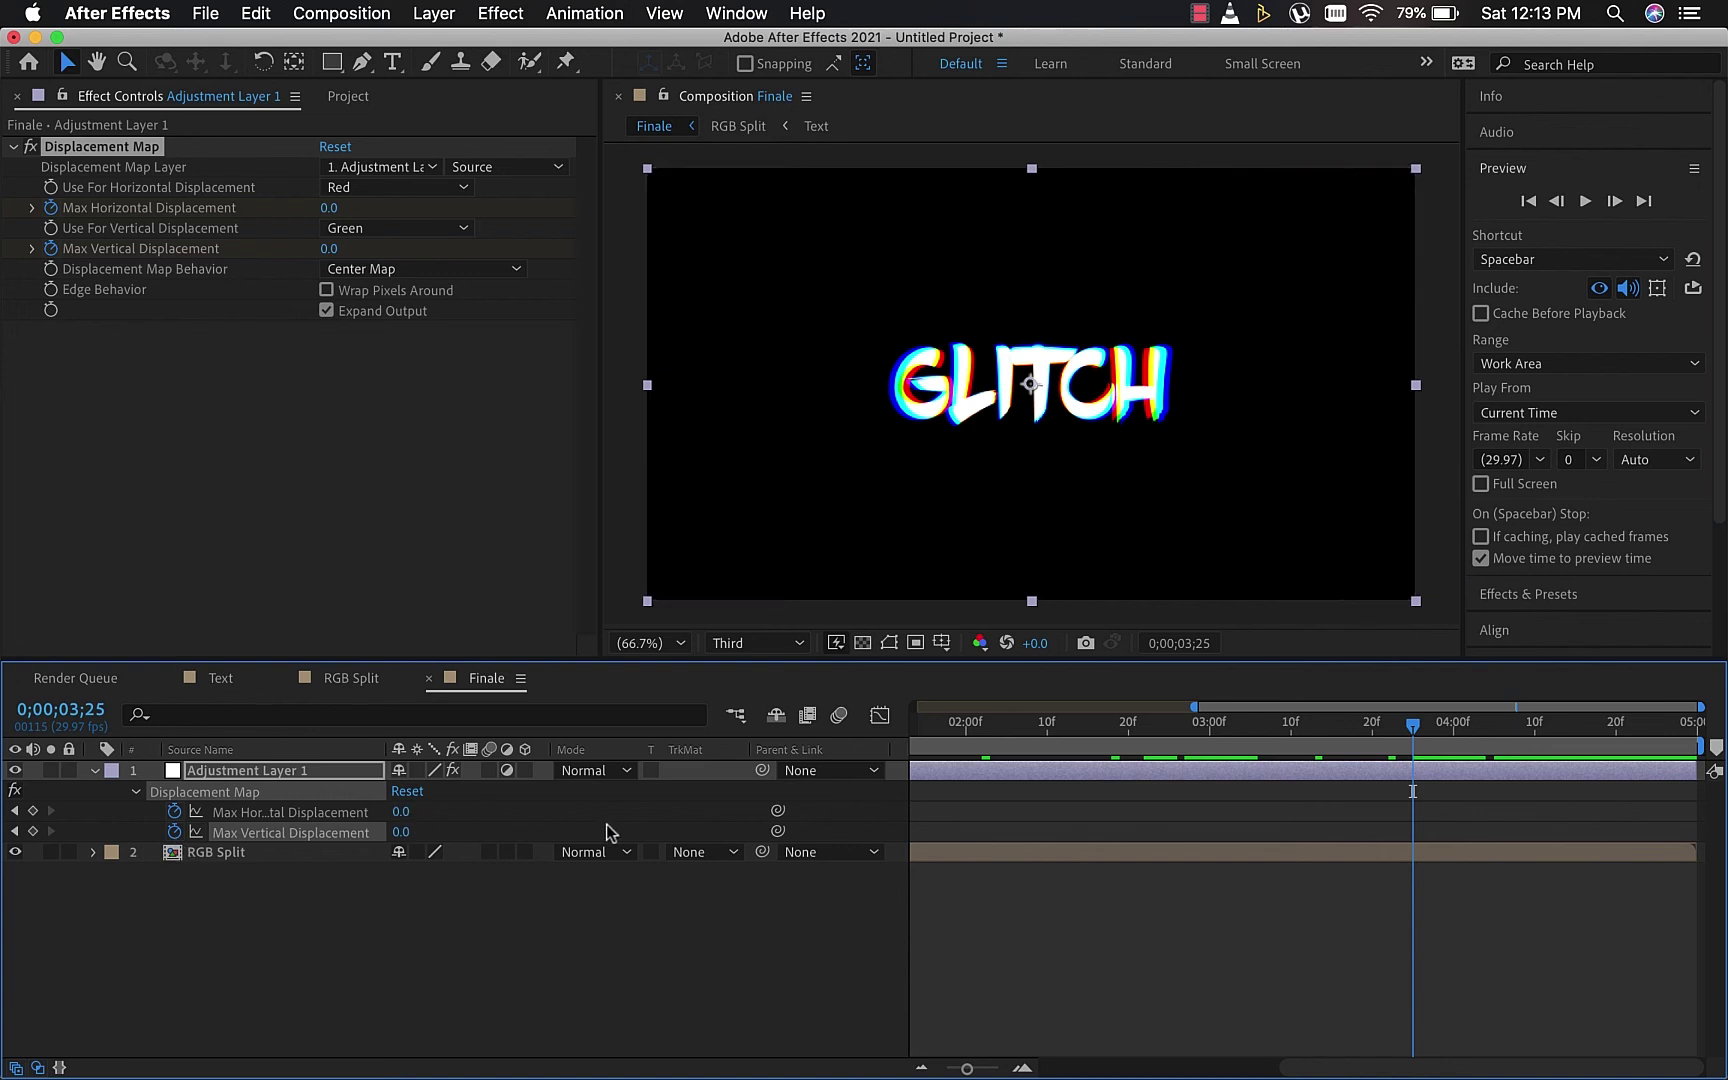
left_click_drag(966, 1068, 922, 1070)
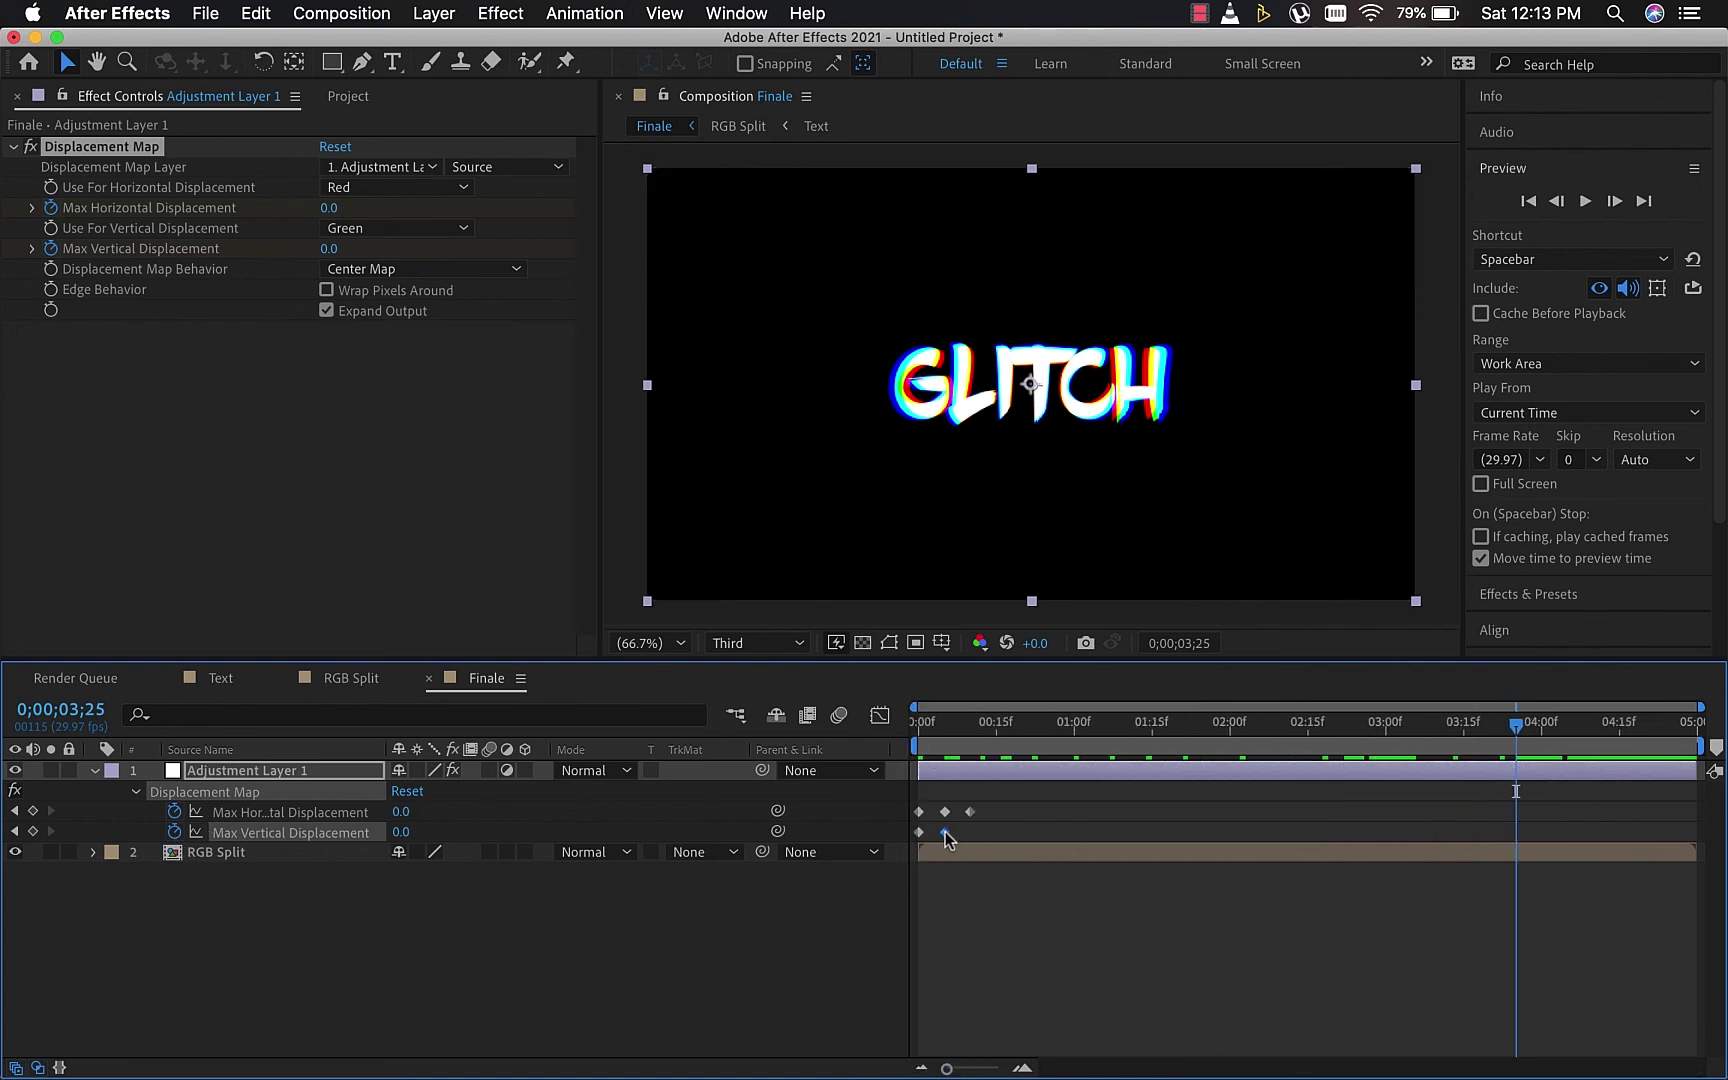
mouse_move(946, 837)
Advance to 0;00;04;00 and paste a copy of the first Max Vertical Displacement keyframe there
left_click(1613, 203)
left_click(1613, 203)
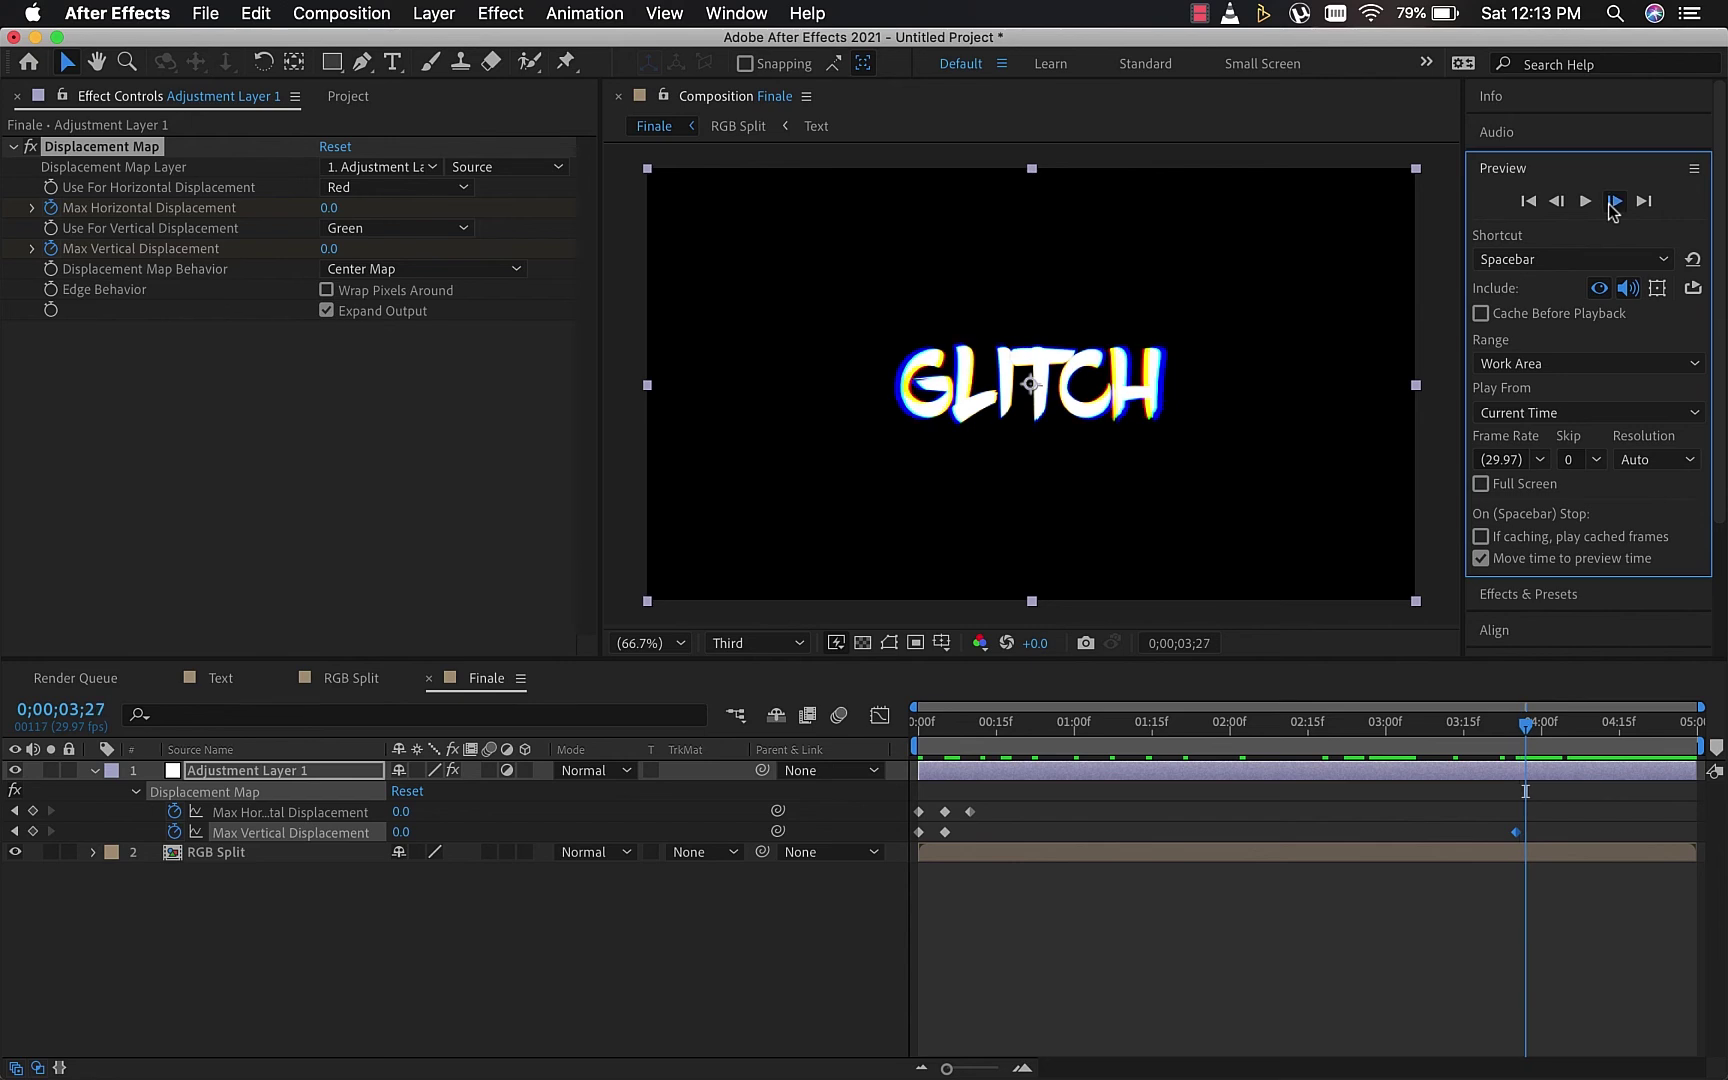
left_click(1613, 203)
left_click(1613, 203)
left_click(1613, 203)
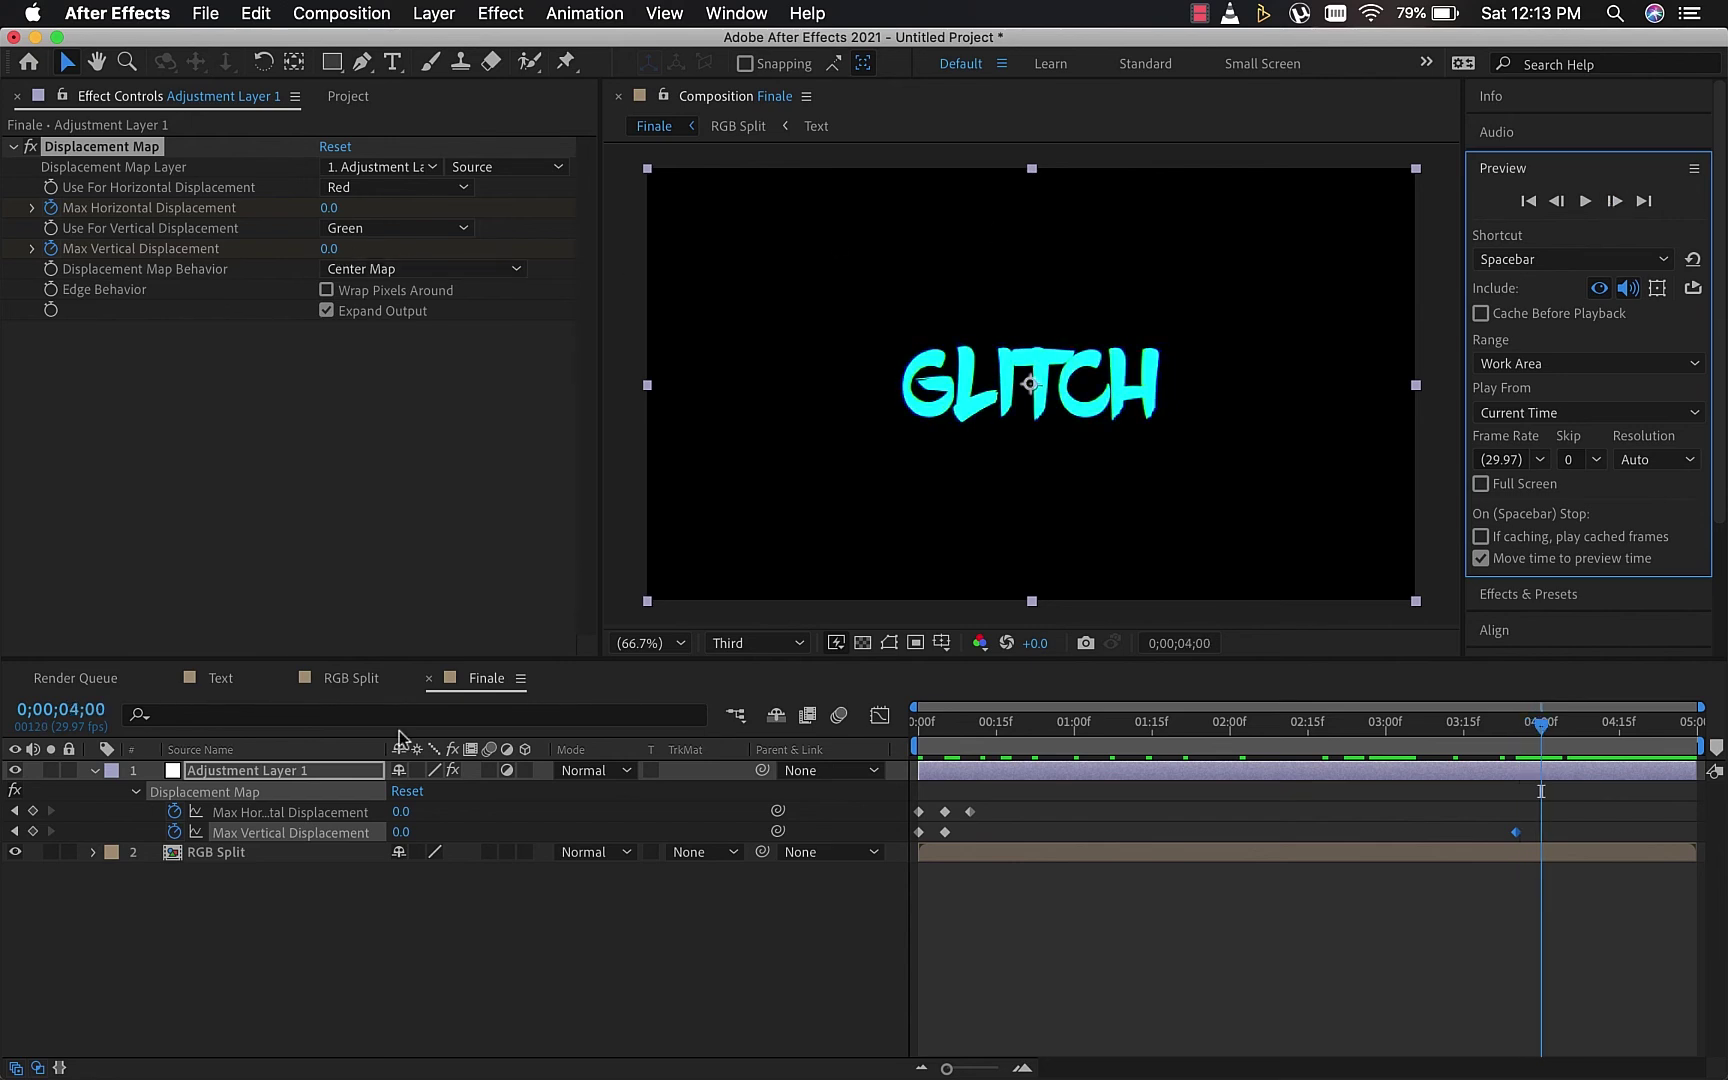
left_click(919, 832)
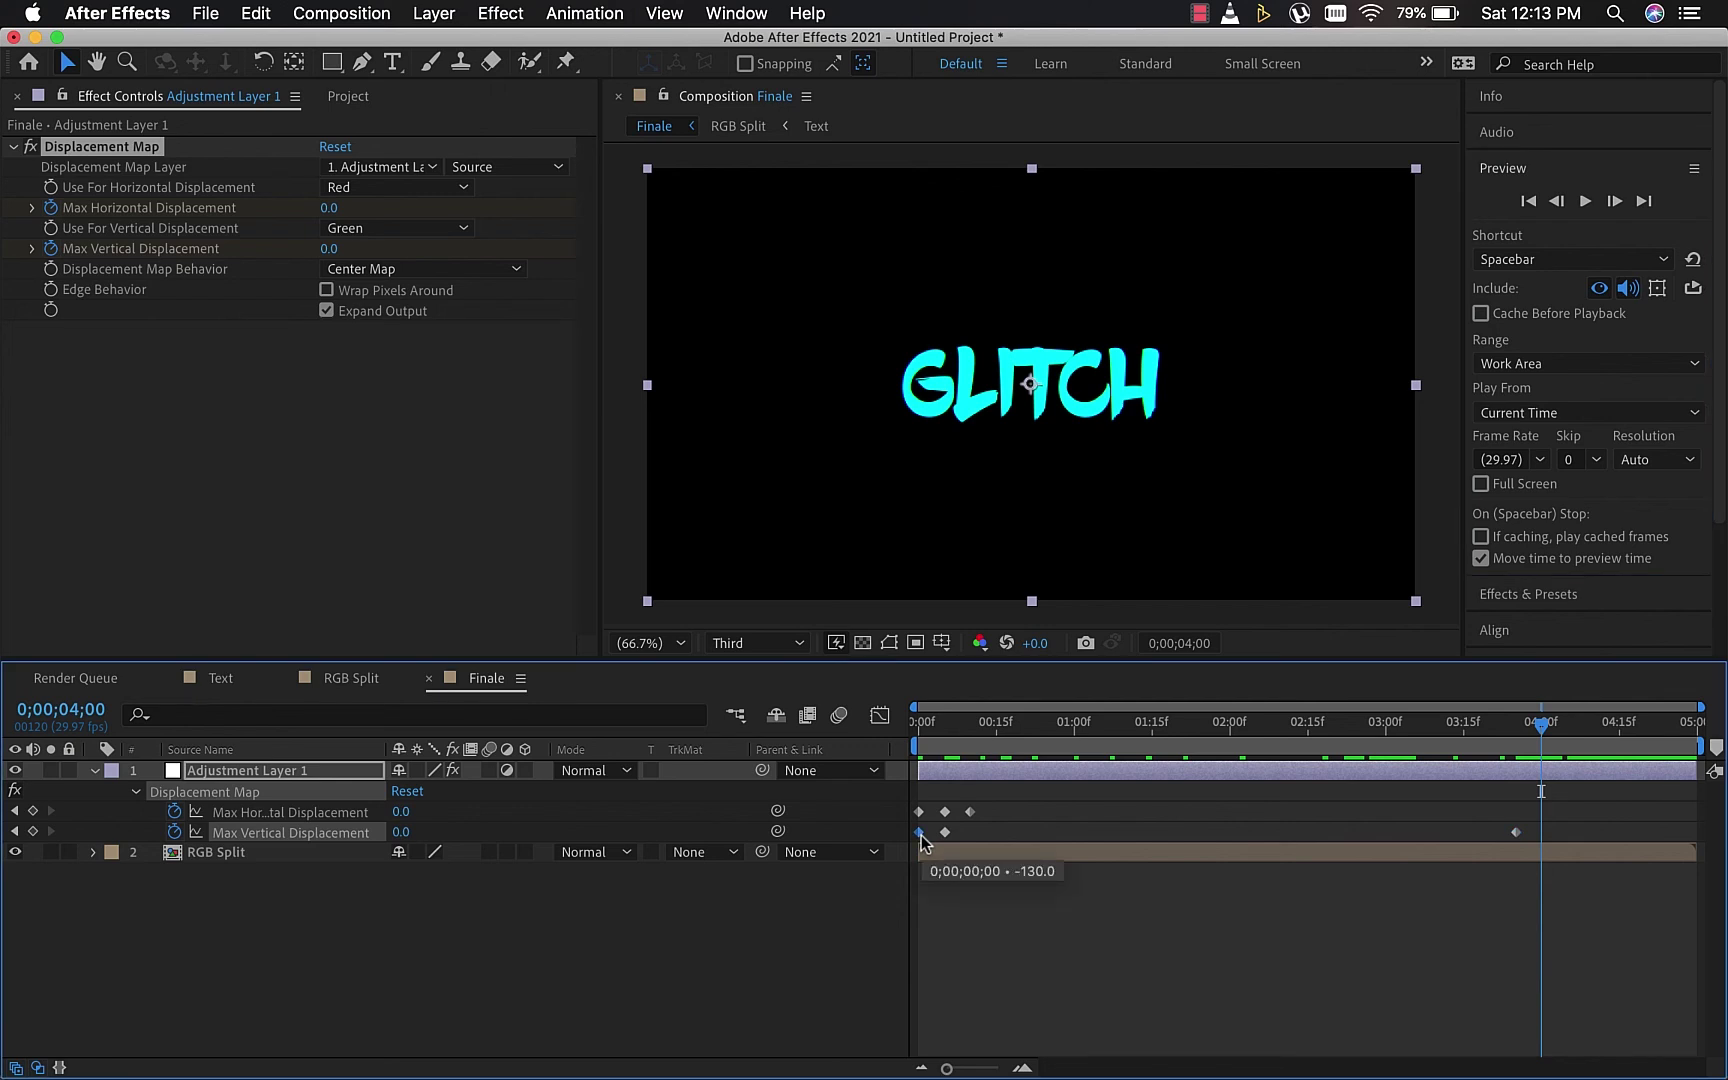
key("super+c")
key("super+v")
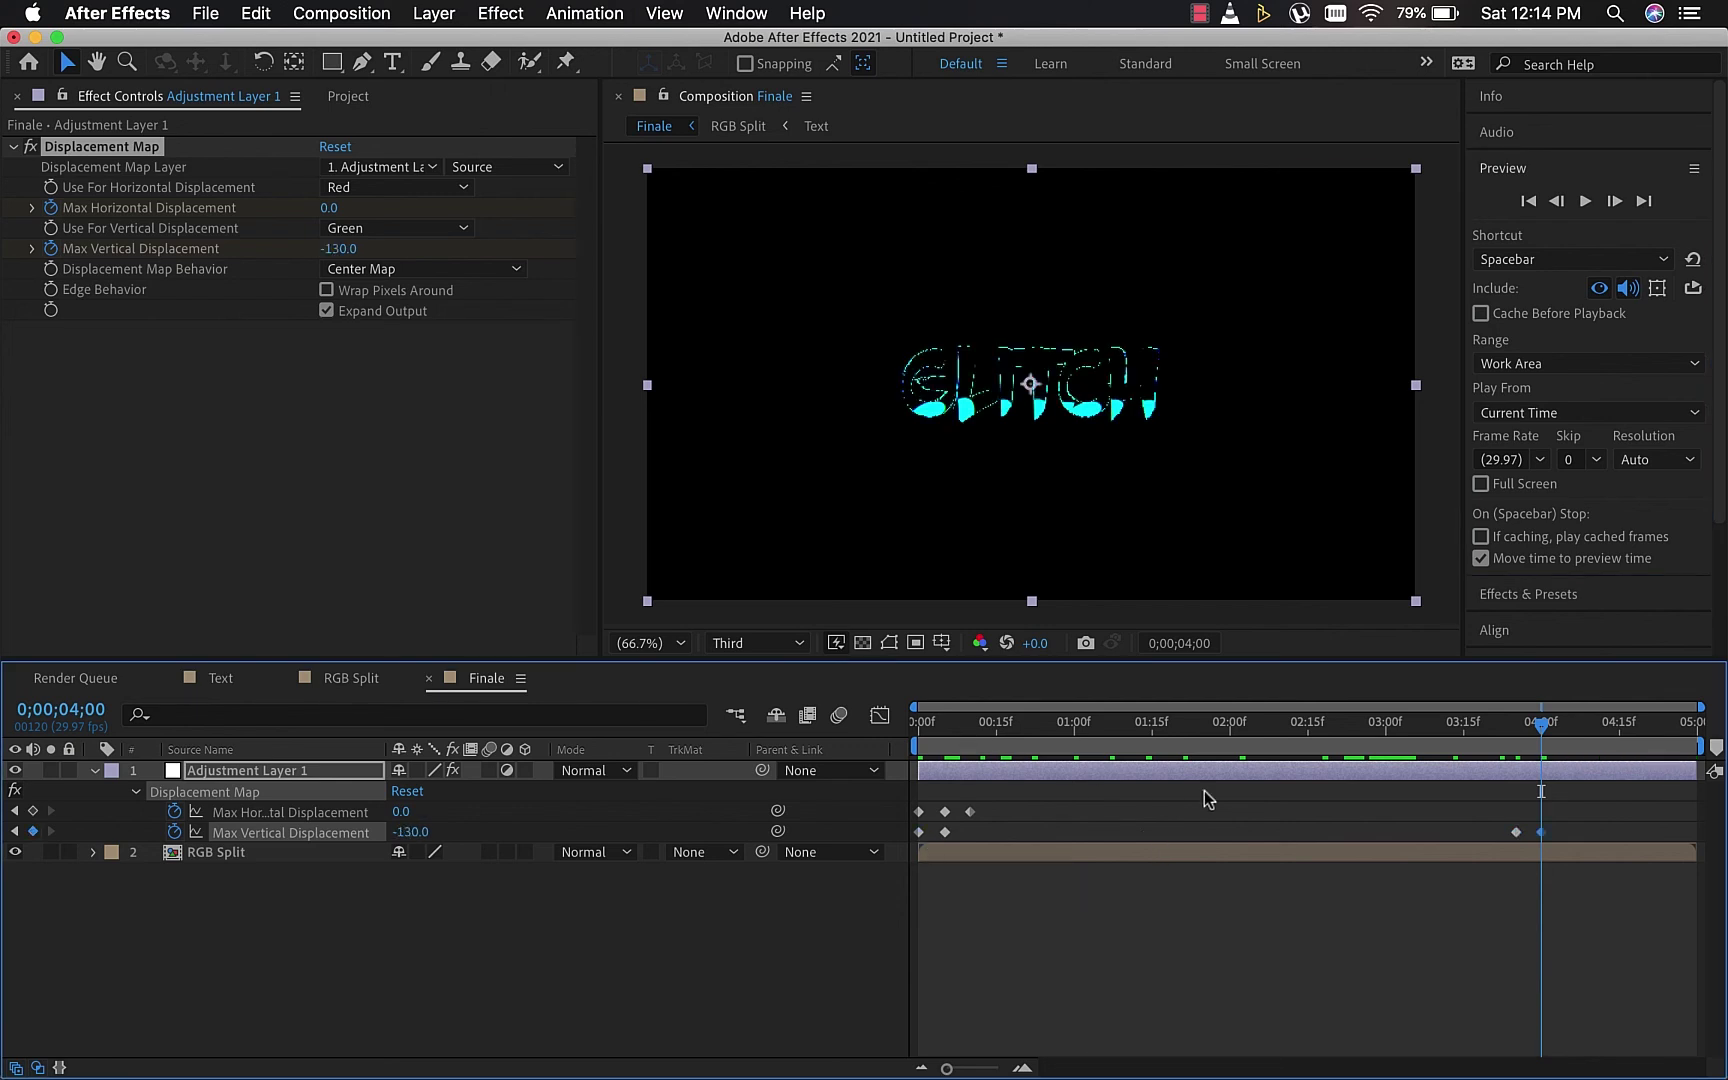
Copy the Max Horizontal Displacement keyframe at 0;00;00;10 to 0;00;03;20 and the one at 0;00;00;05 to 0;00;03;25
left_click_drag(1541, 726, 1490, 738)
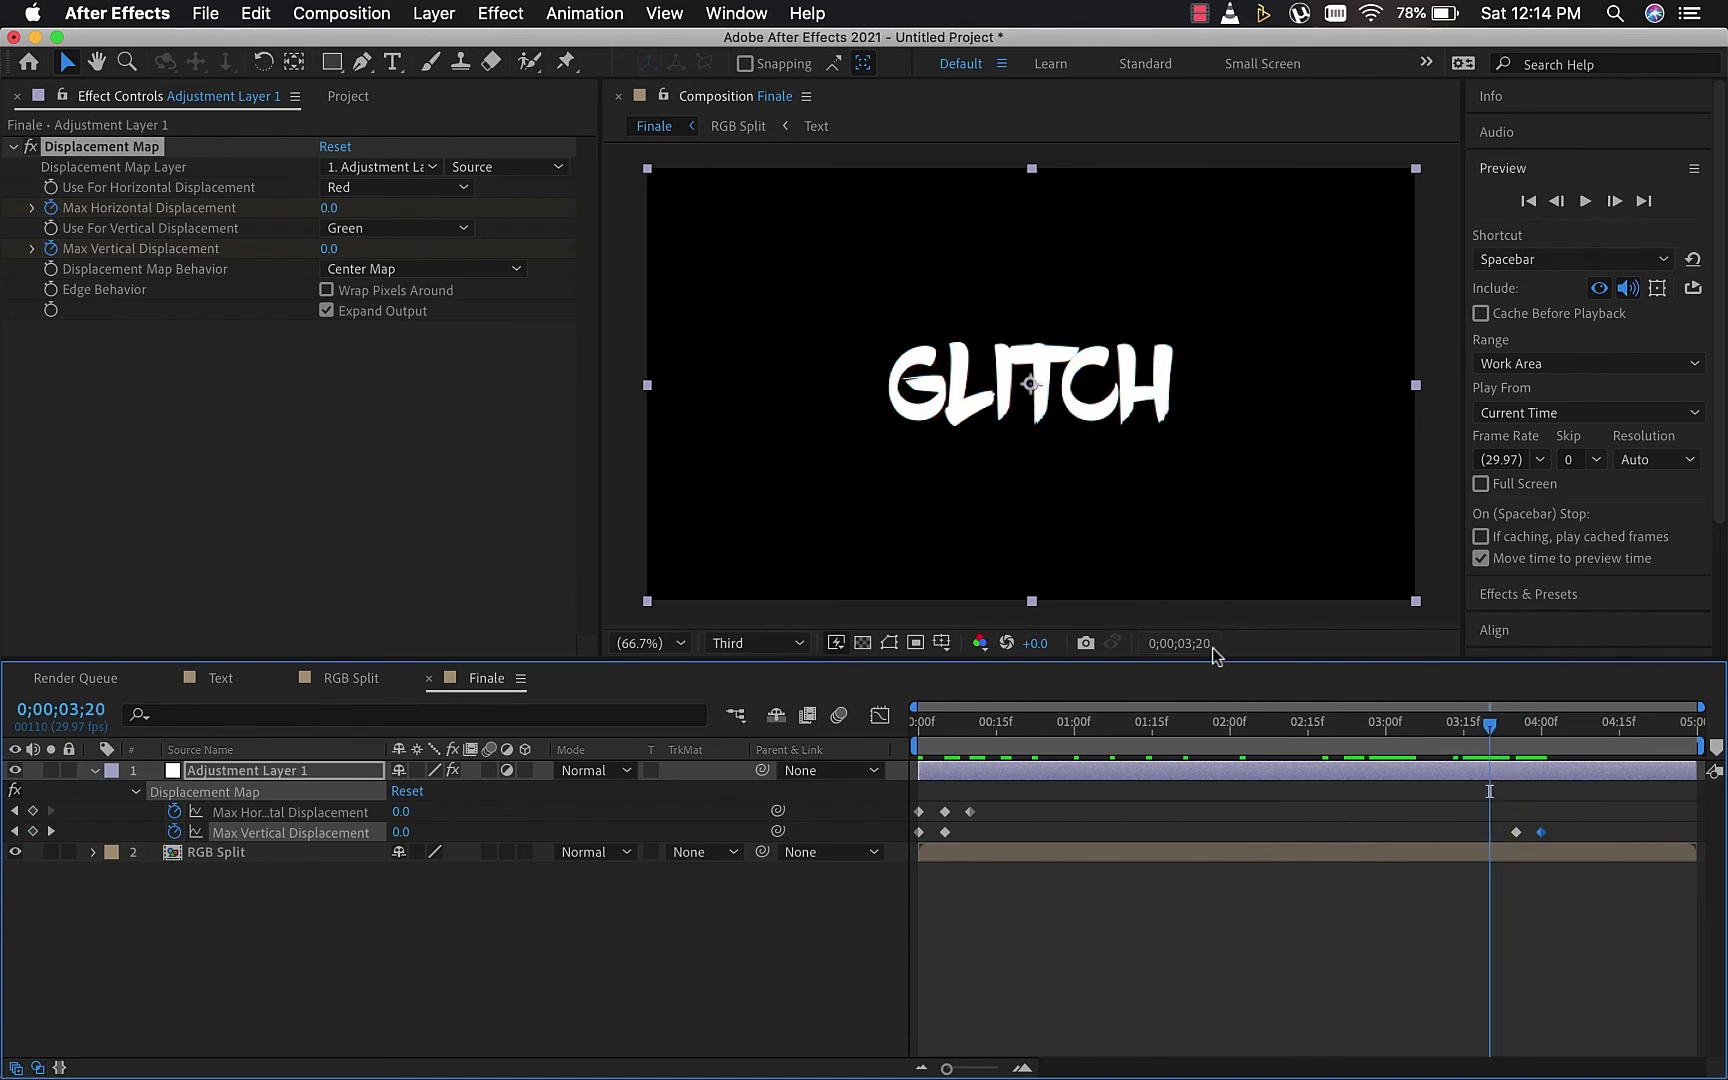
left_click(969, 811)
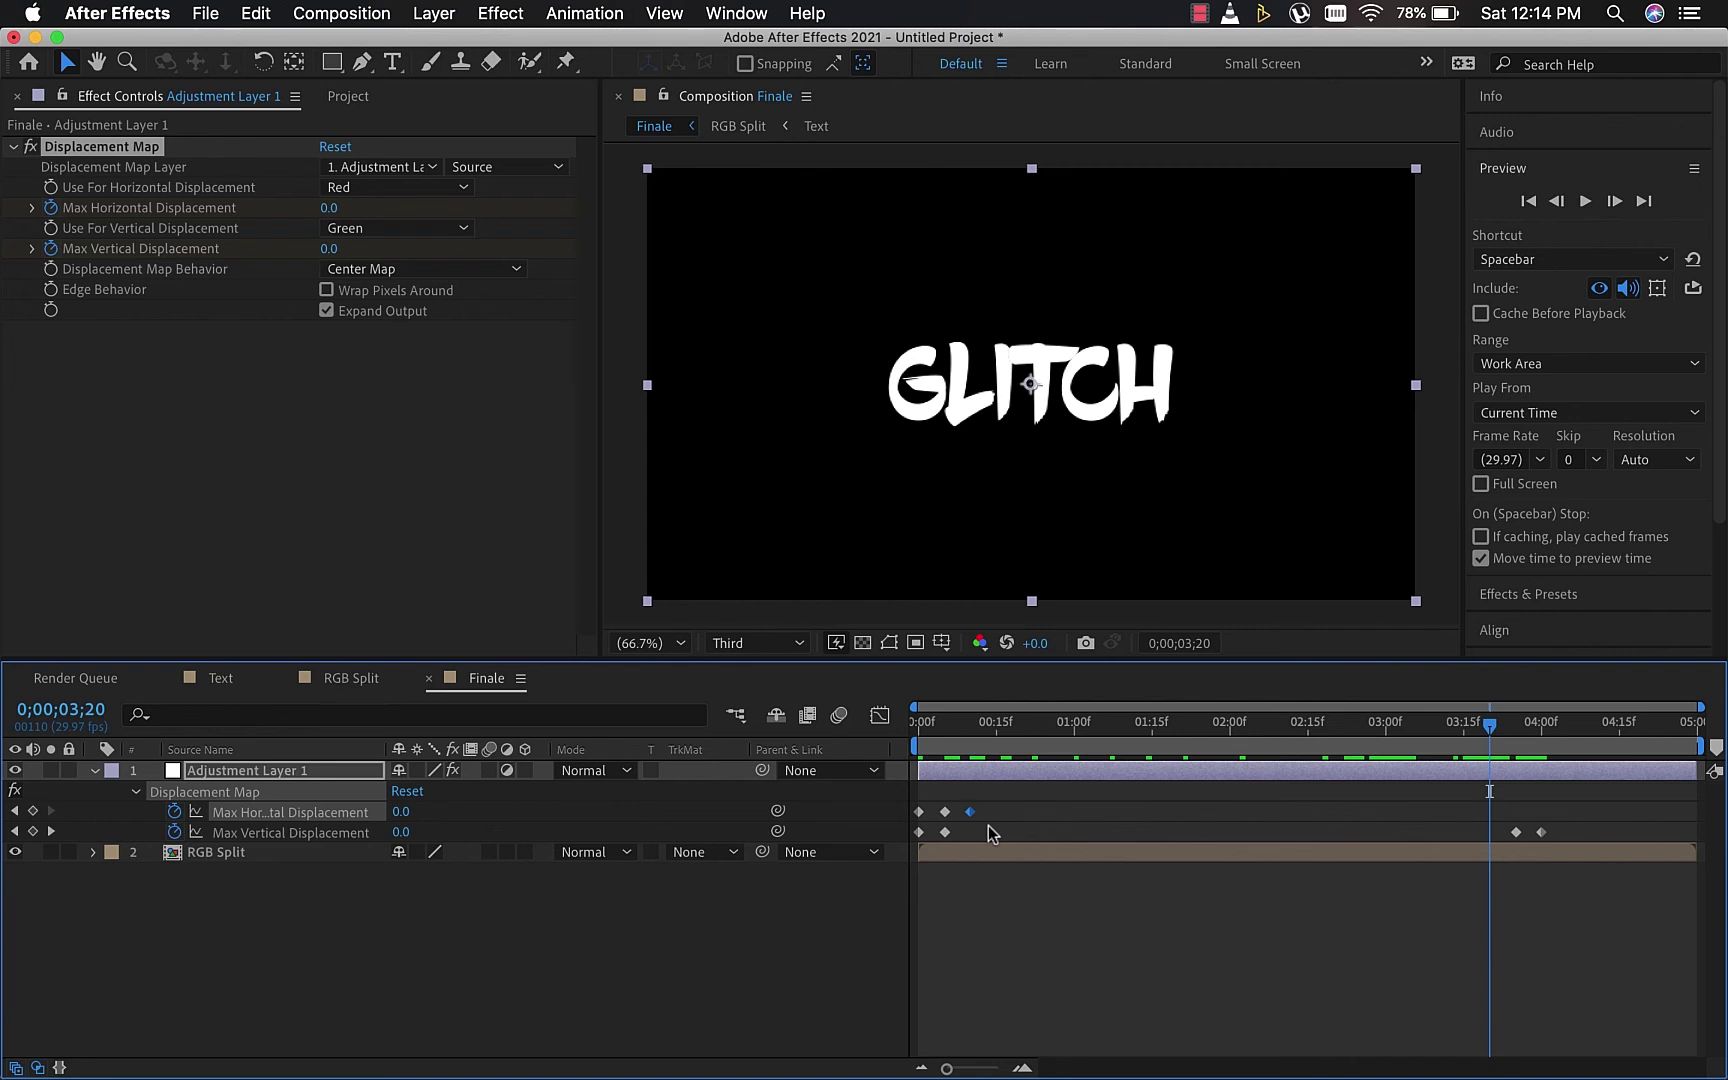
left_click(1615, 201)
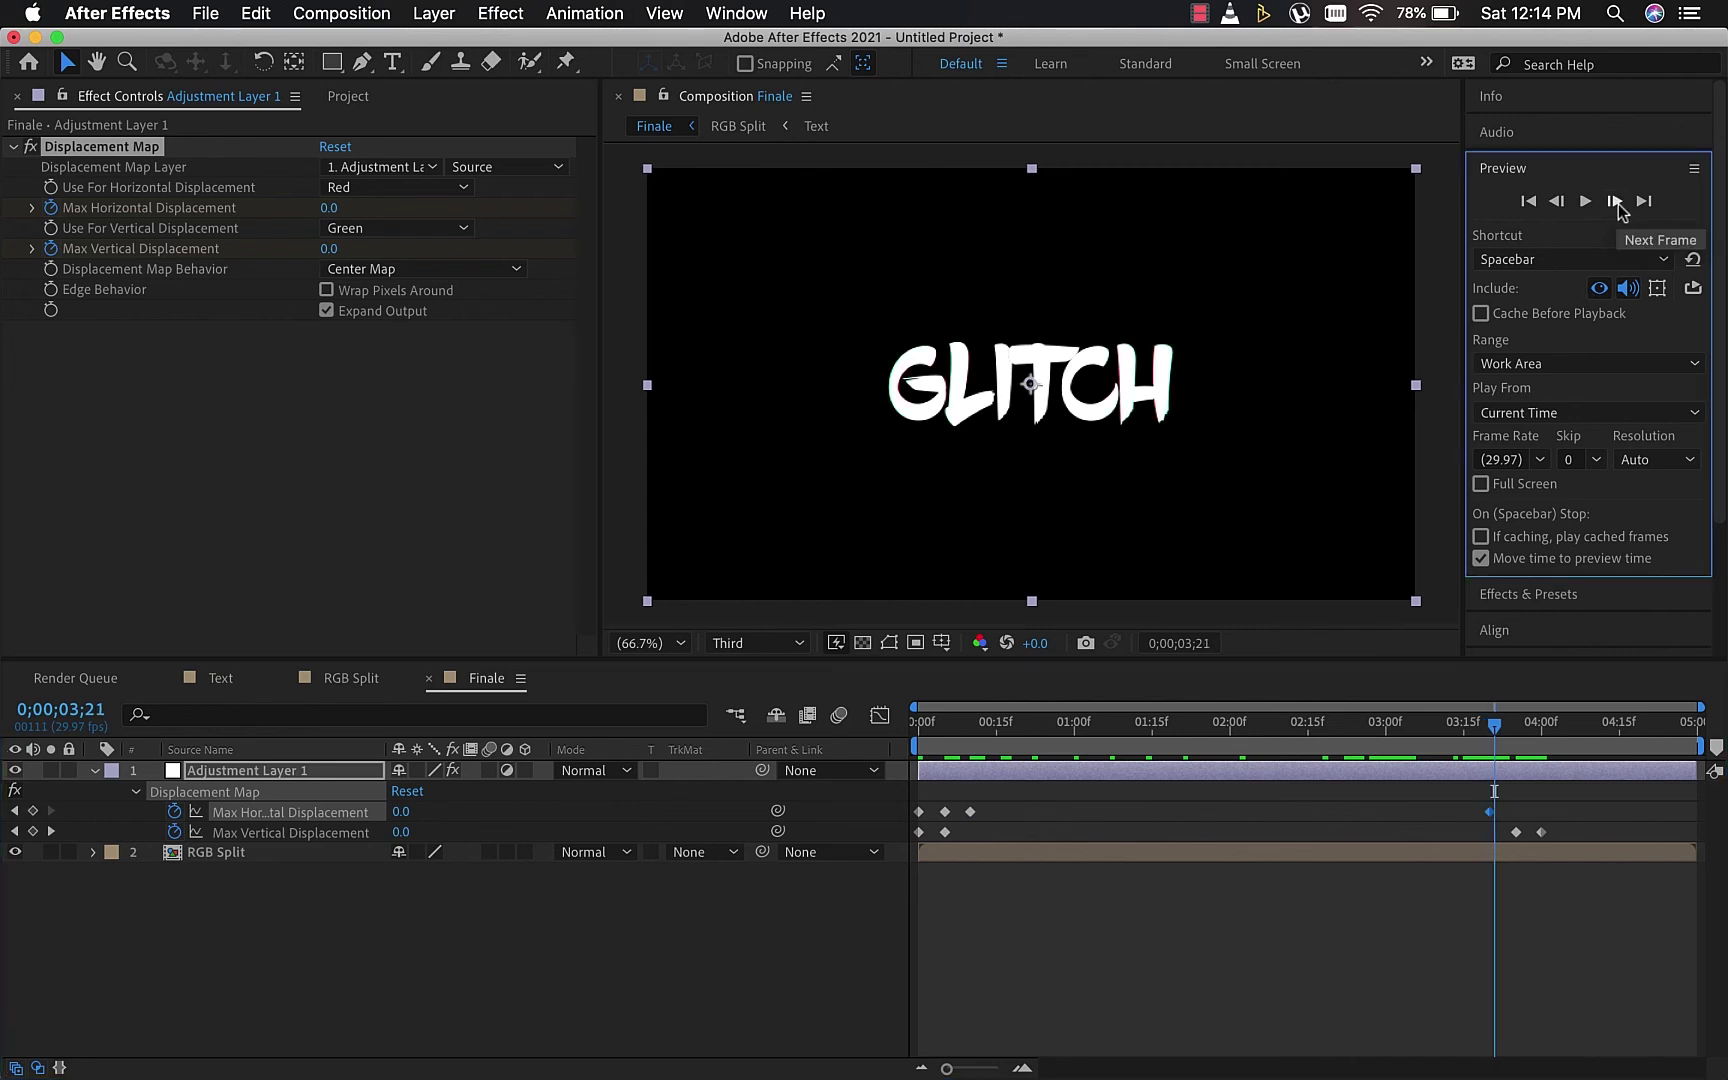
left_click(1615, 201)
left_click(1615, 201)
left_click(1615, 201)
left_click(1615, 201)
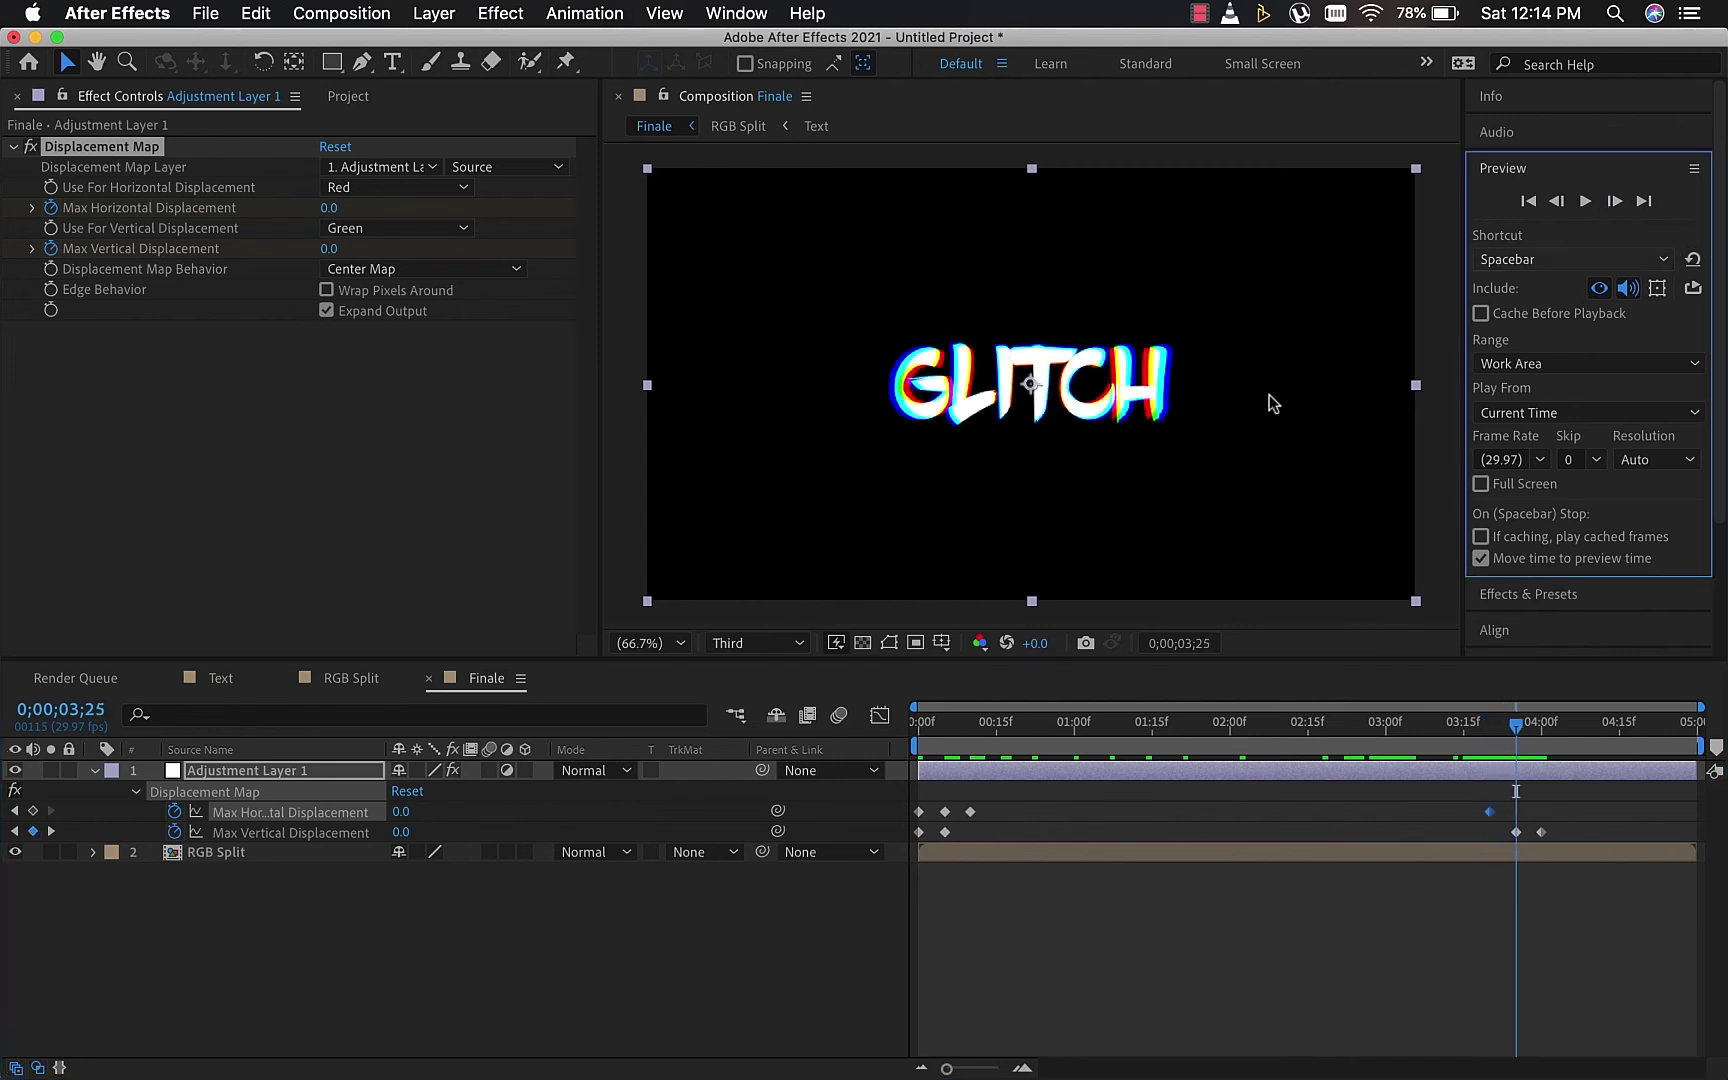
left_click(945, 811)
mouse_move(947, 822)
key("super+c")
key("super+v")
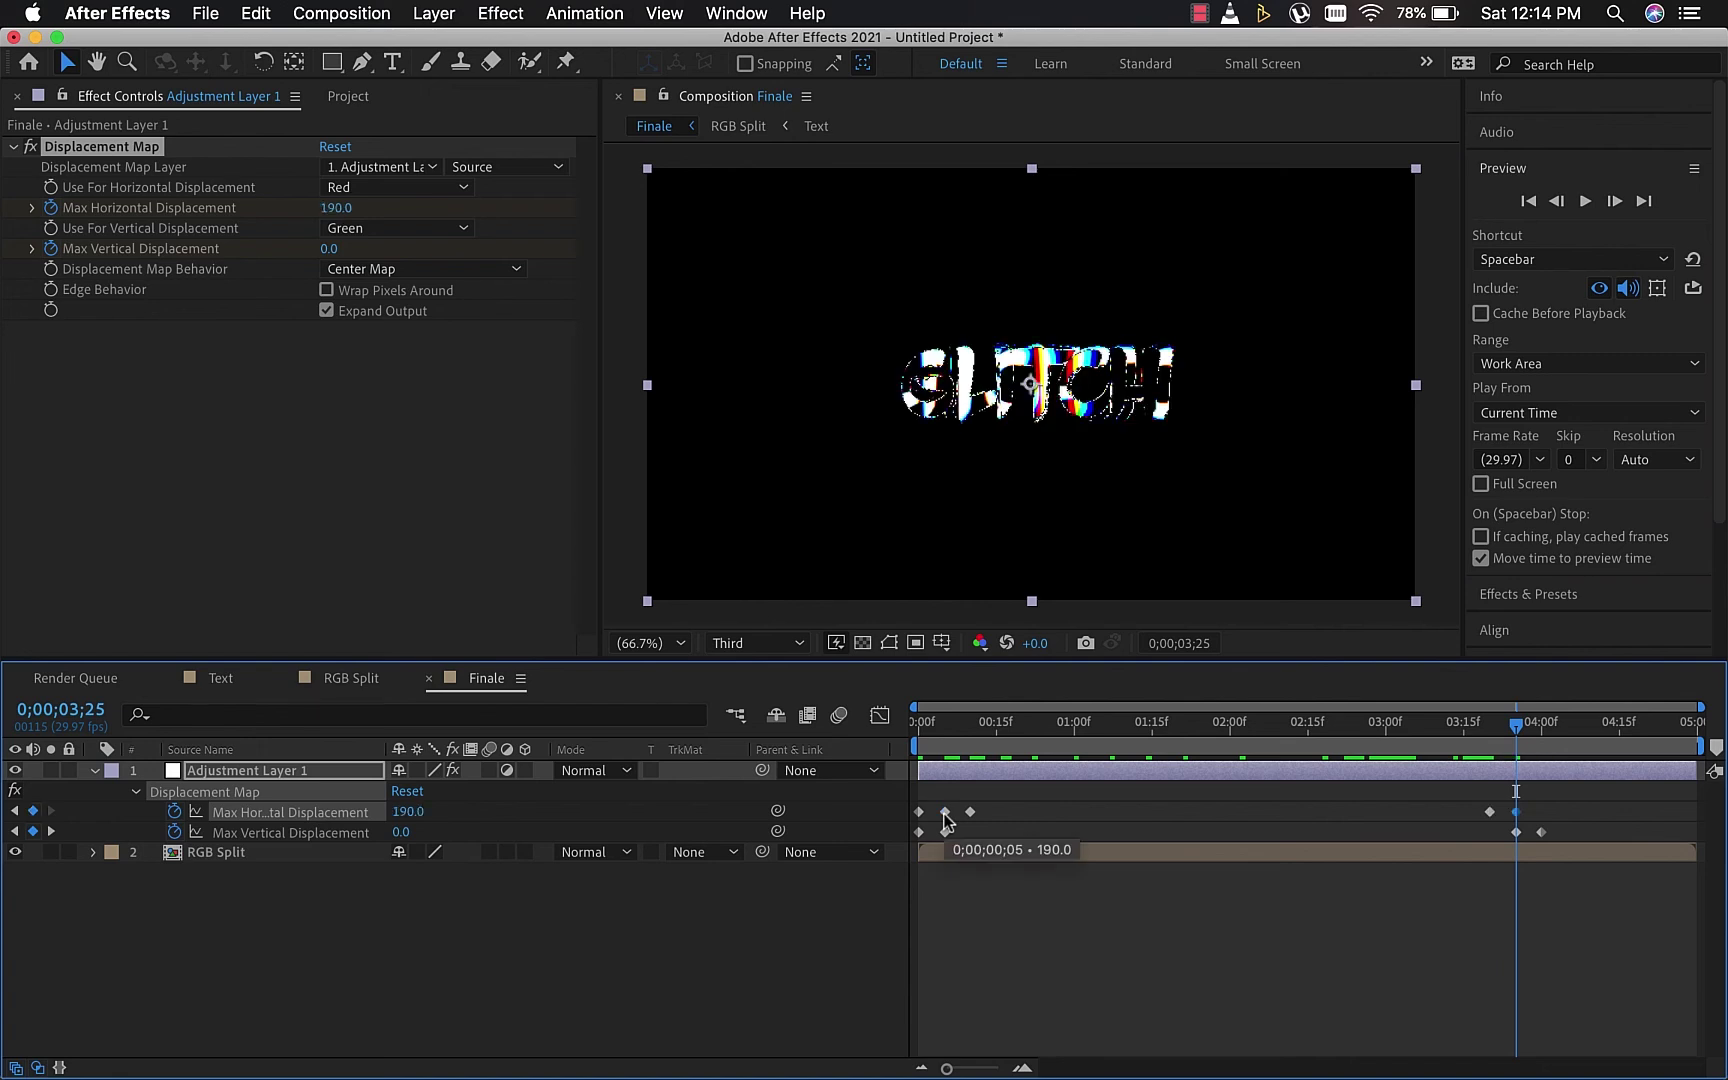
Advance five frames to 0;00;04;00 and paste a copy of the first Max Horizontal Displacement keyframe there
left_click(1615, 201)
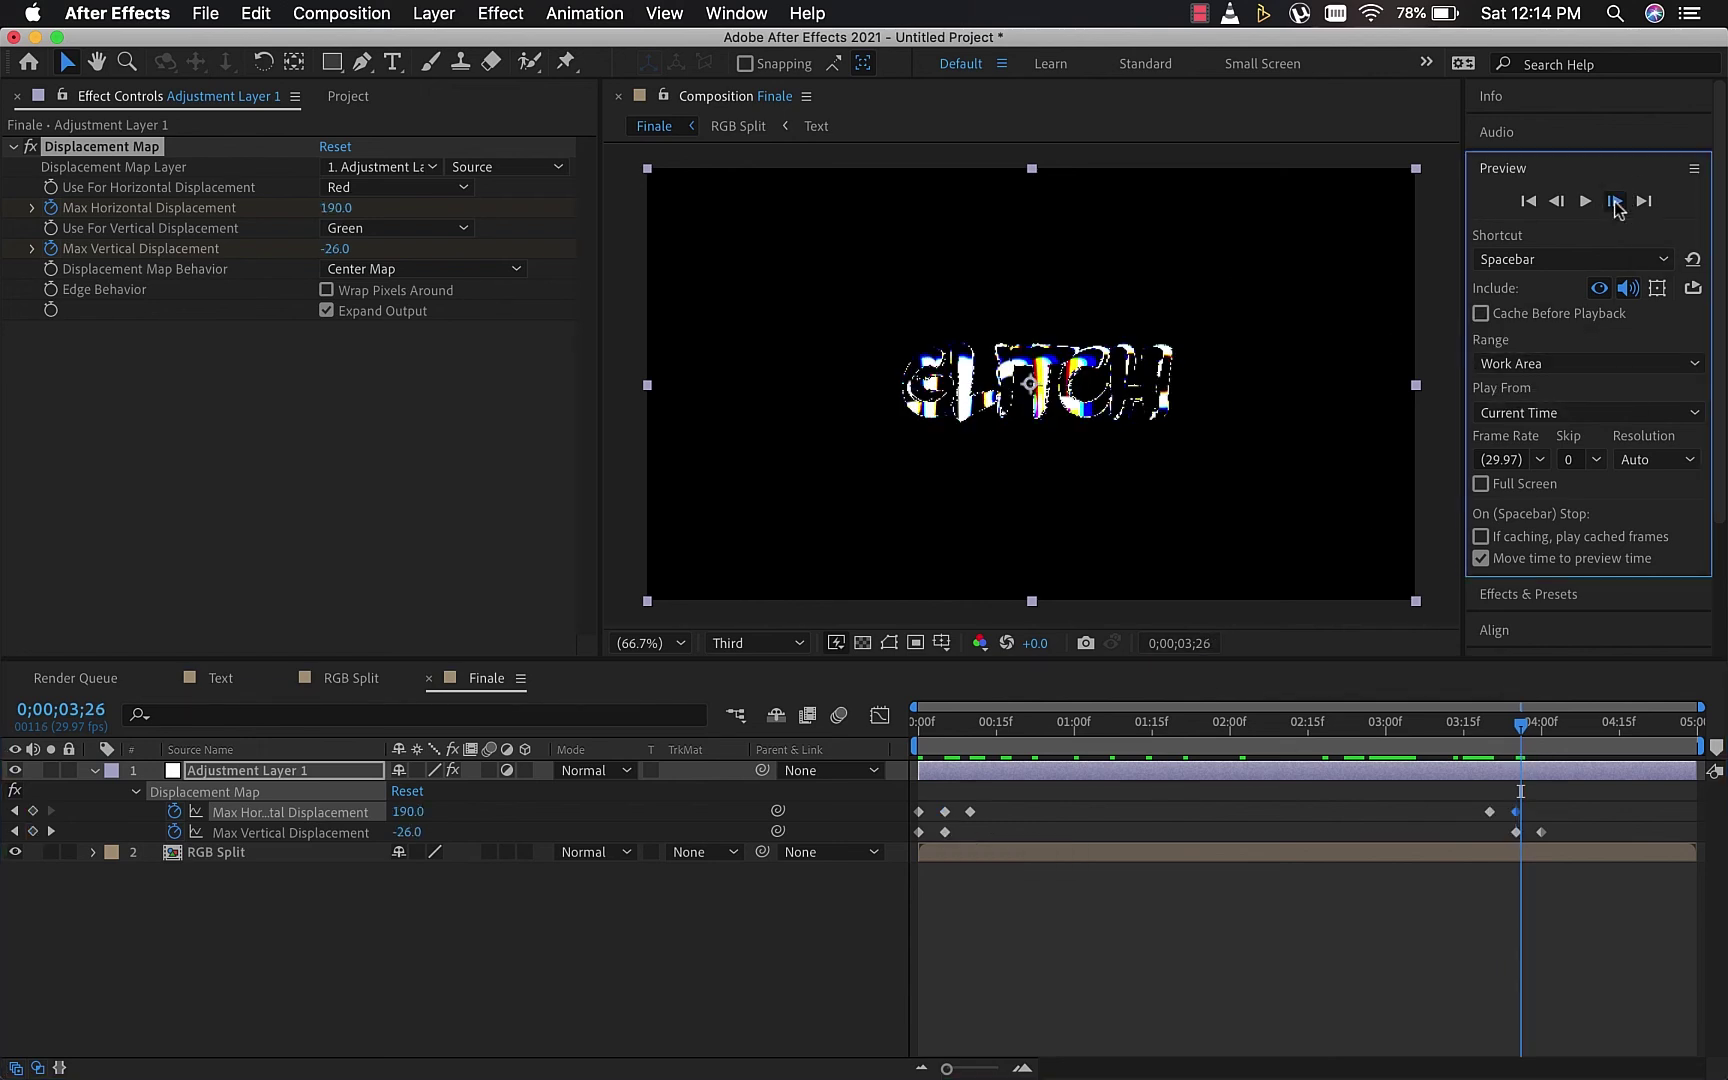
left_click(1615, 201)
left_click(1615, 201)
left_click(1615, 201)
left_click(1615, 201)
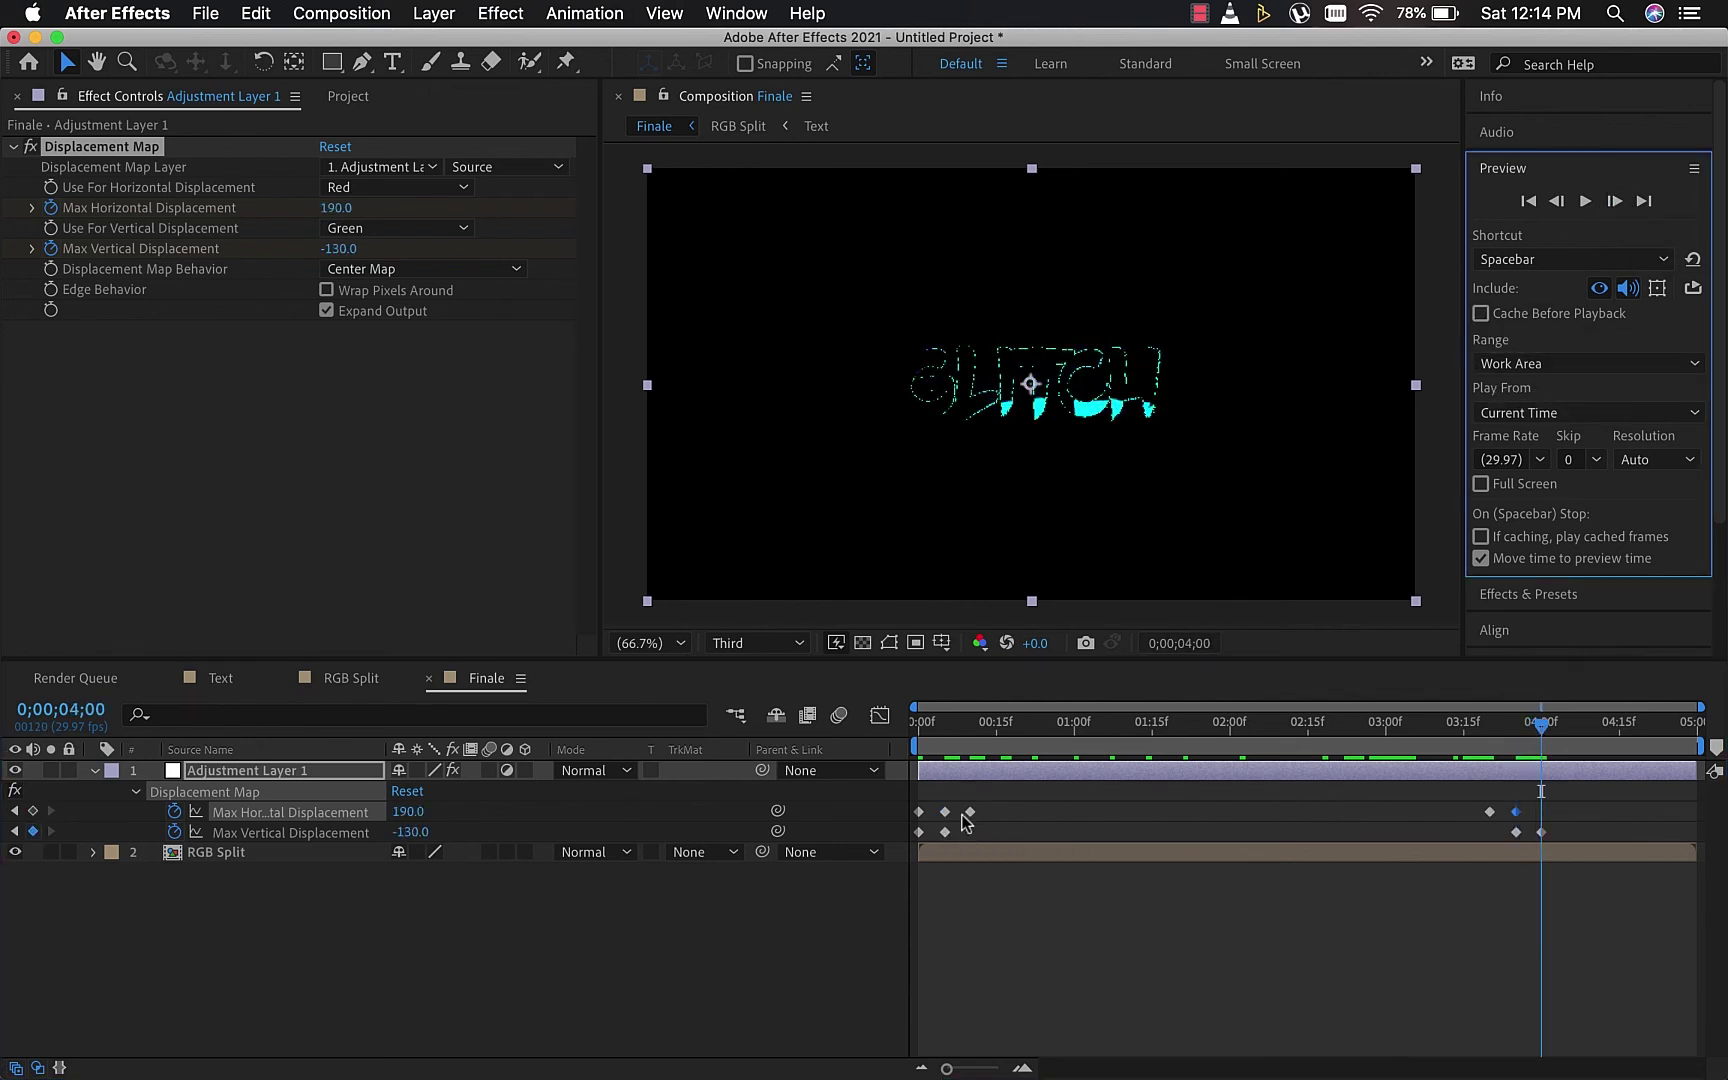
left_click(918, 812)
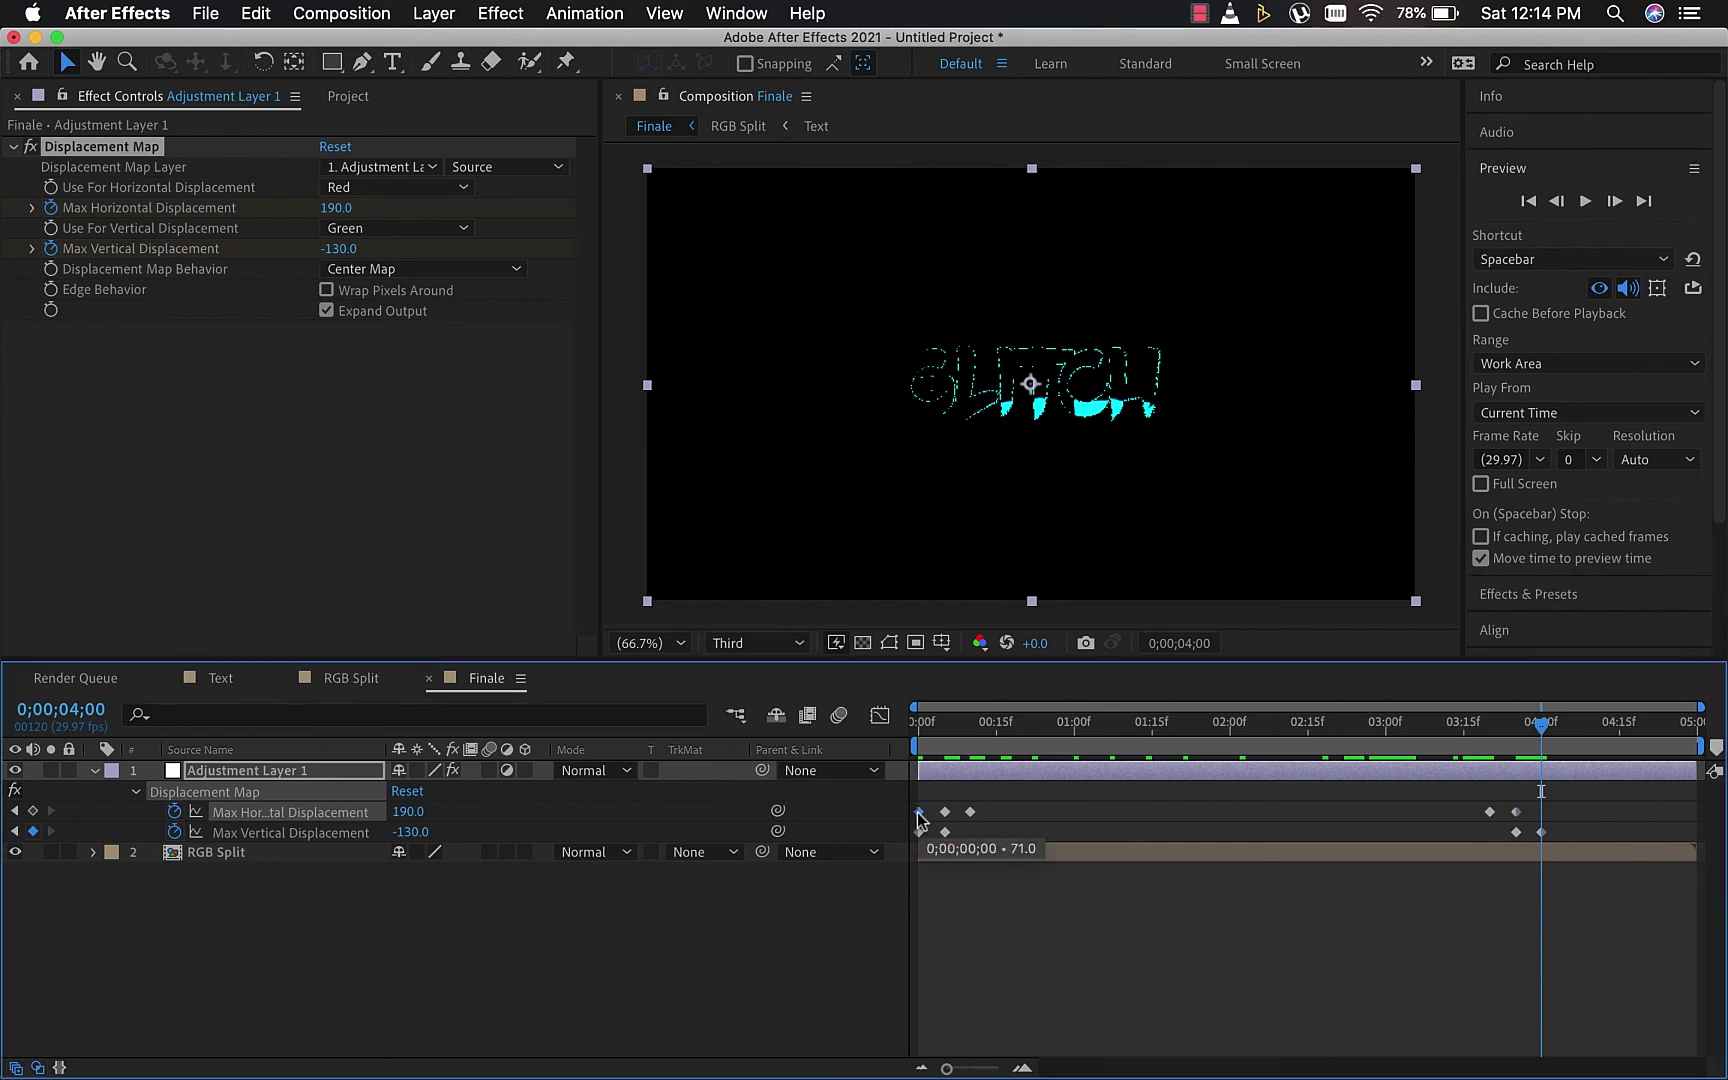
key("super+c")
key("super+v")
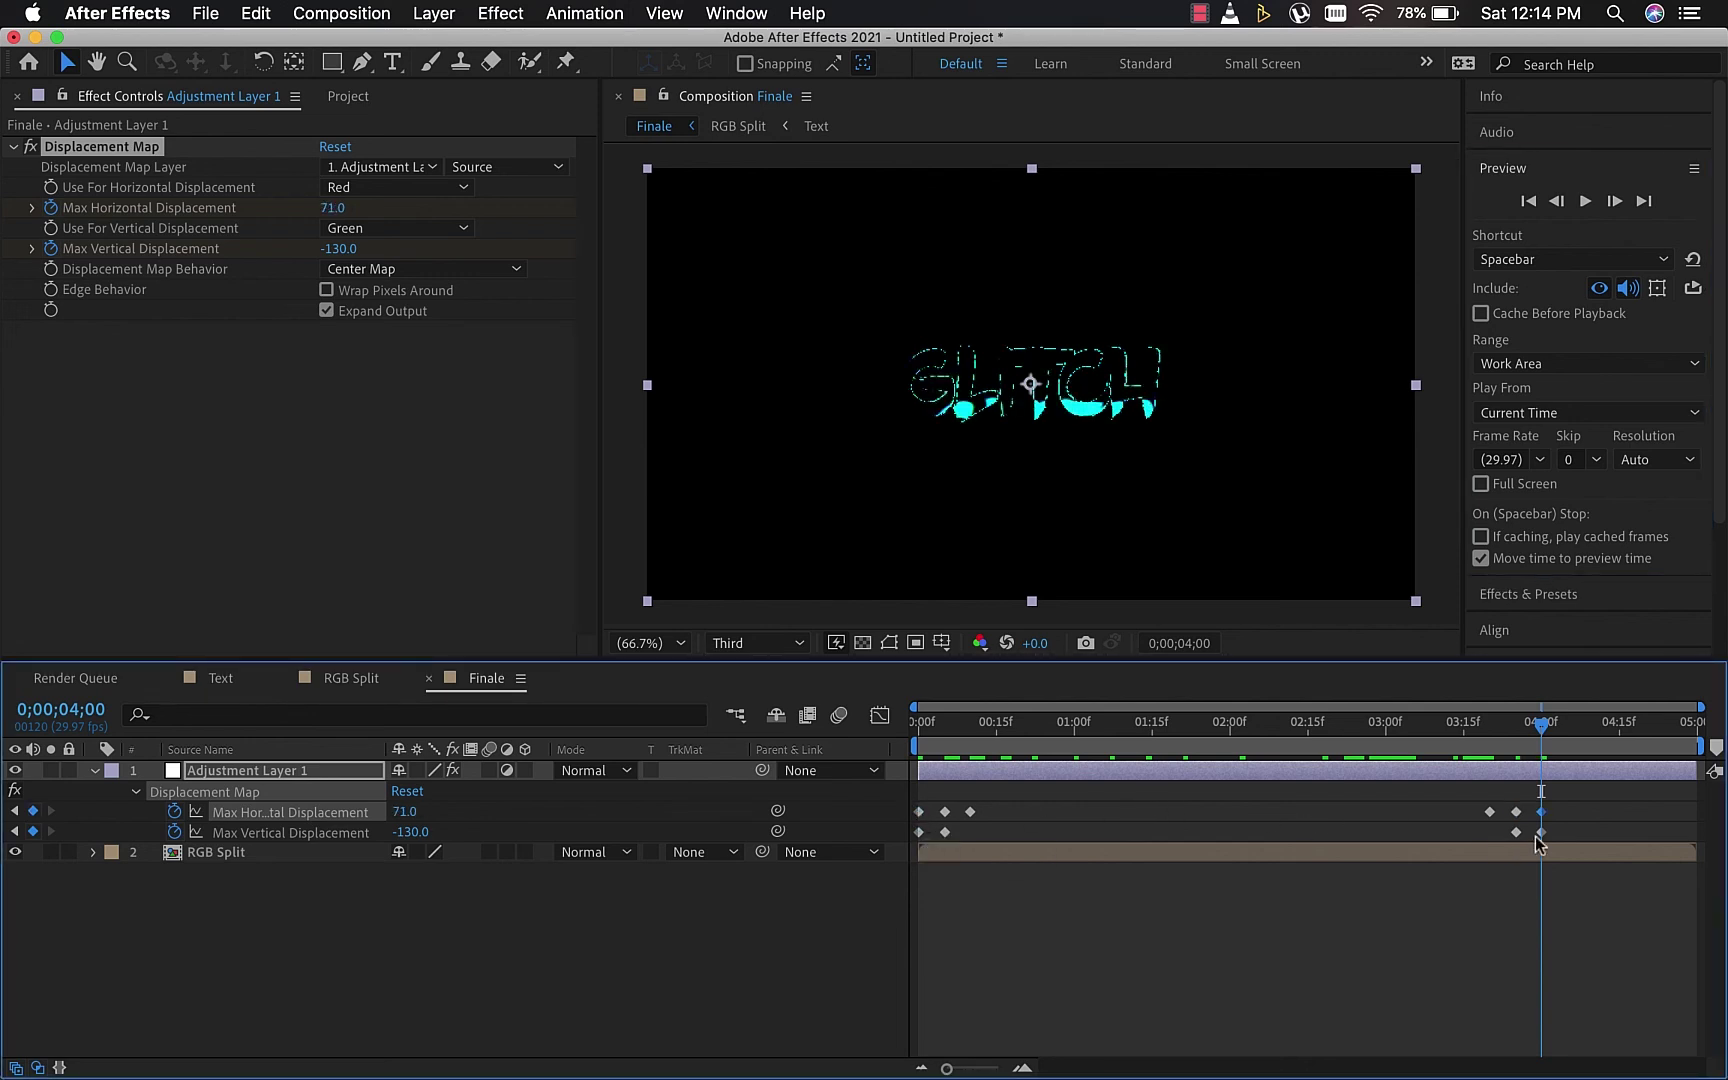
Apply Easy Ease to all horizontal and vertical displacement keyframes on the adjustment layer and preview the animation
left_click_drag(1590, 830, 878, 781)
right_click(972, 818)
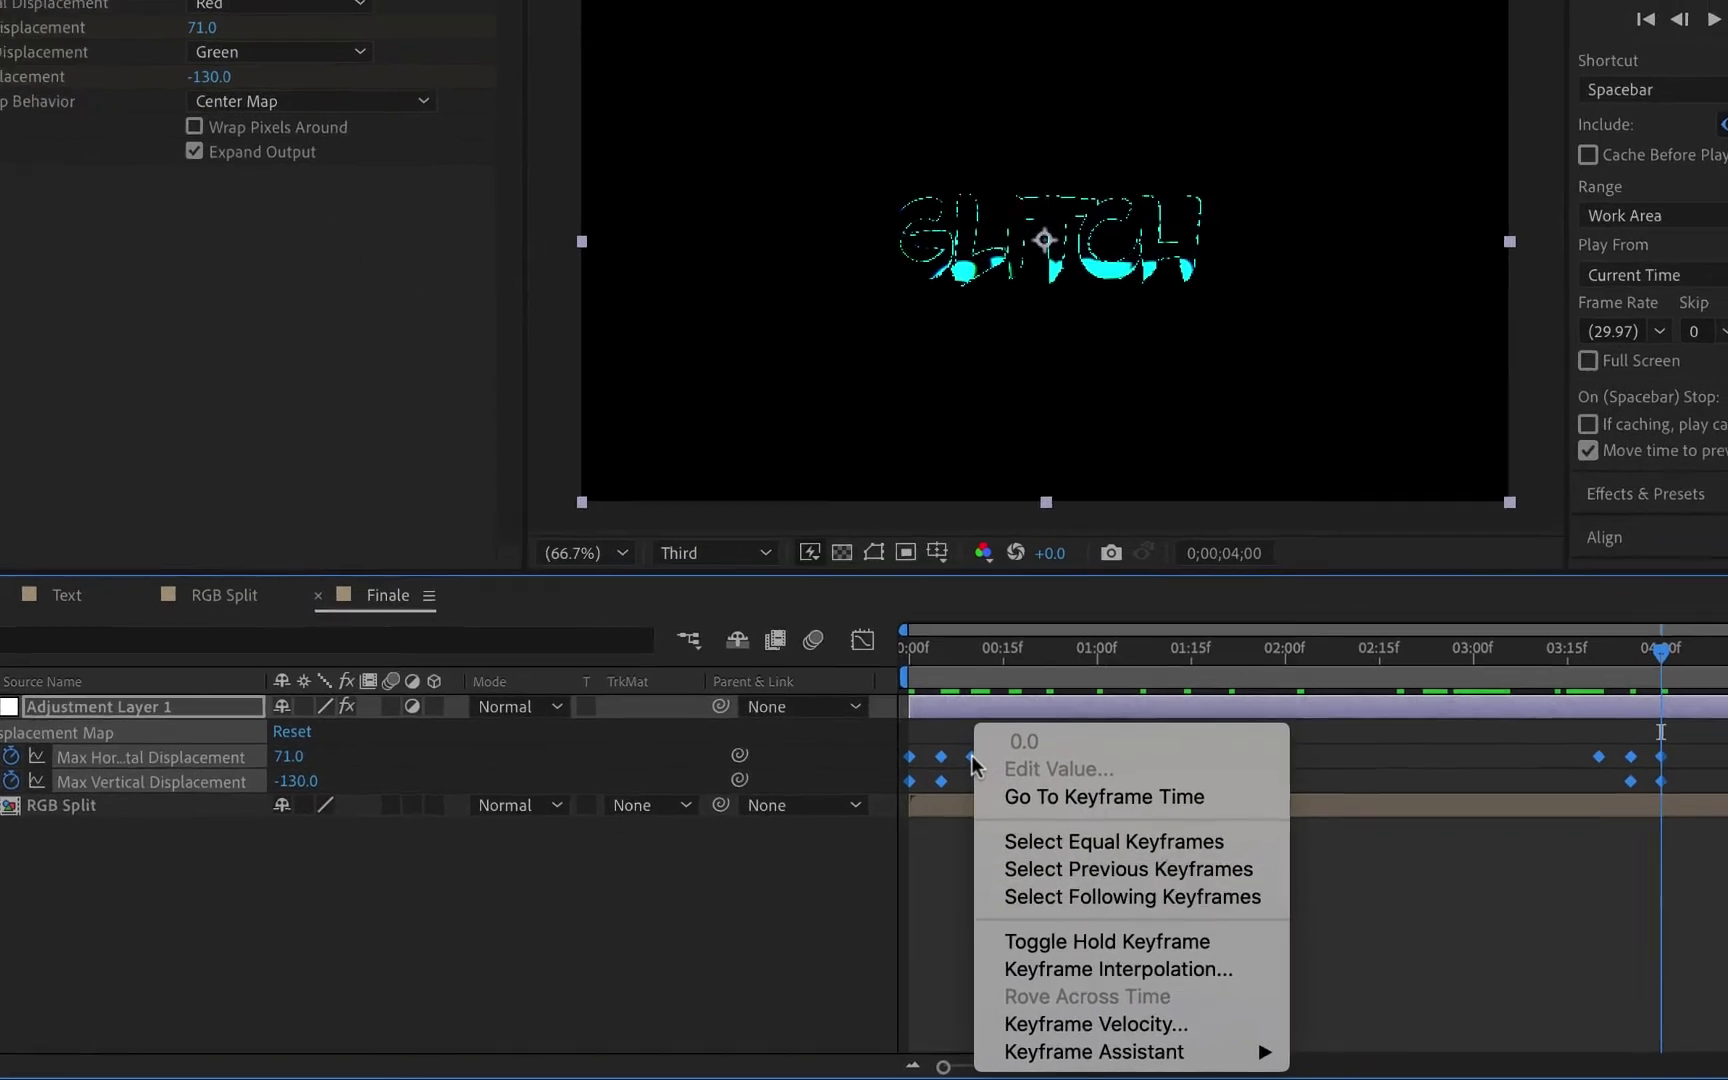
mouse_move(1138, 1057)
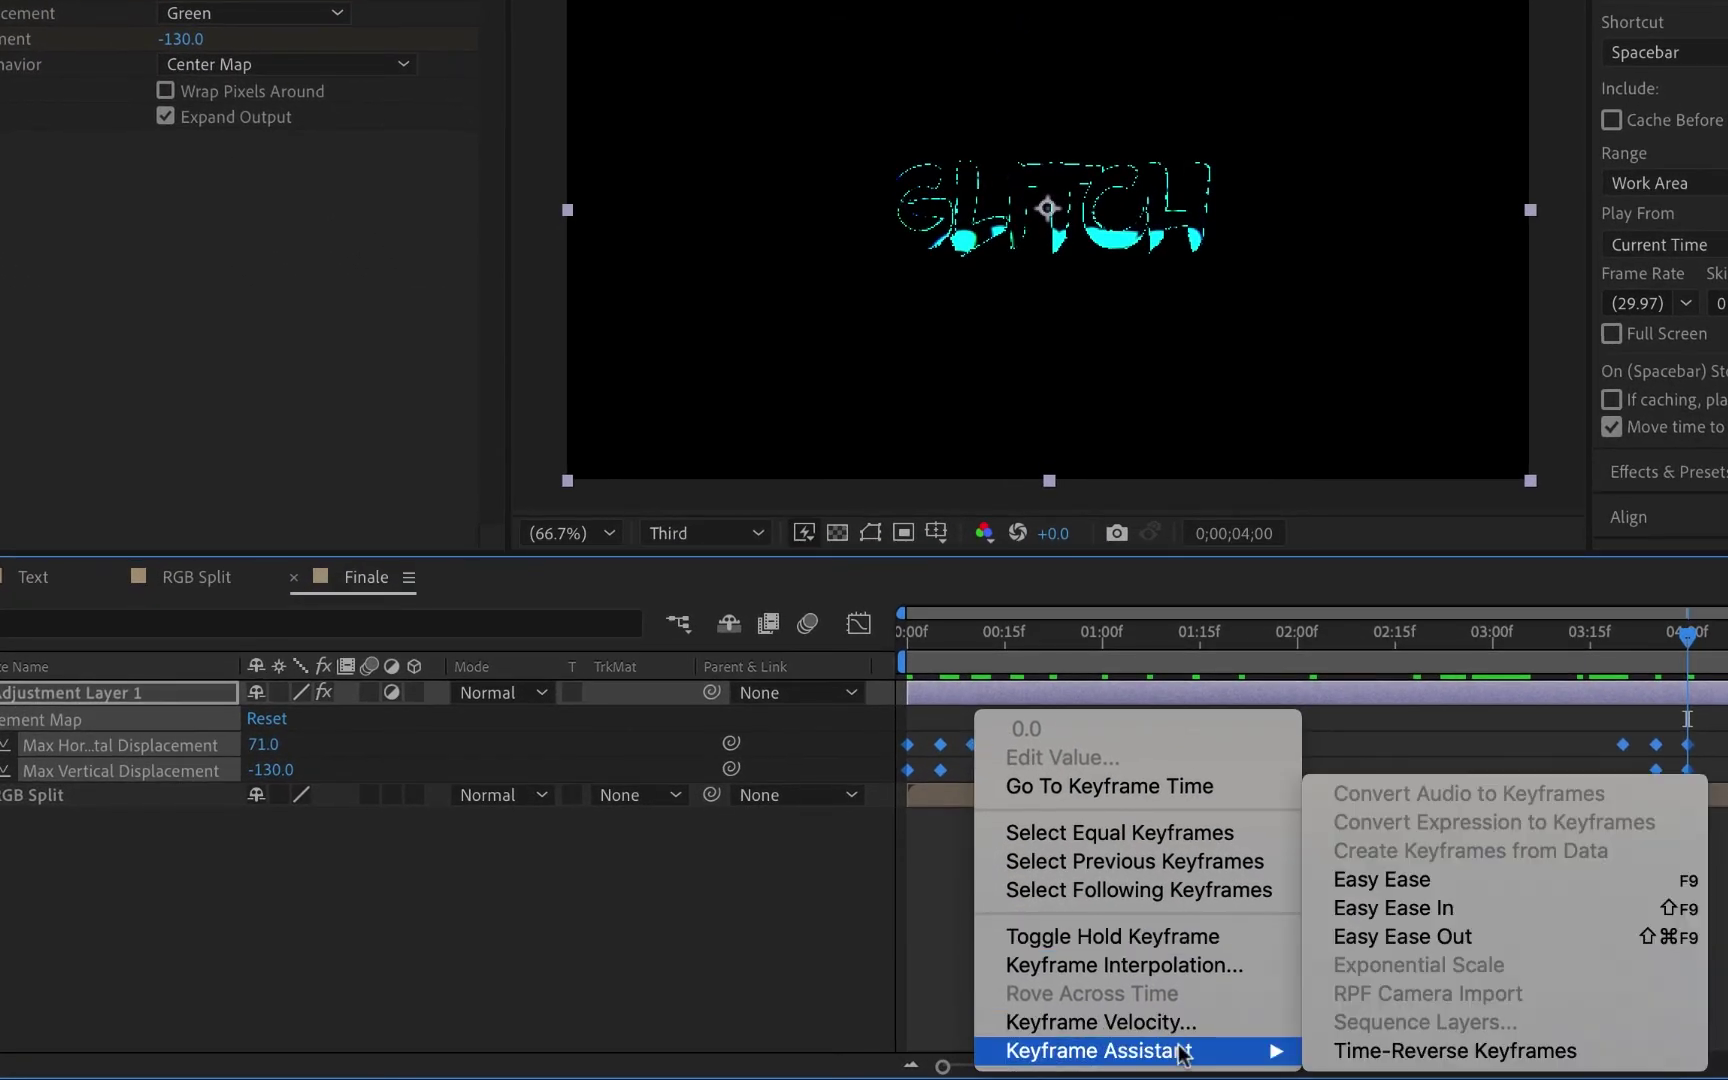
left_click(1390, 883)
key("space")
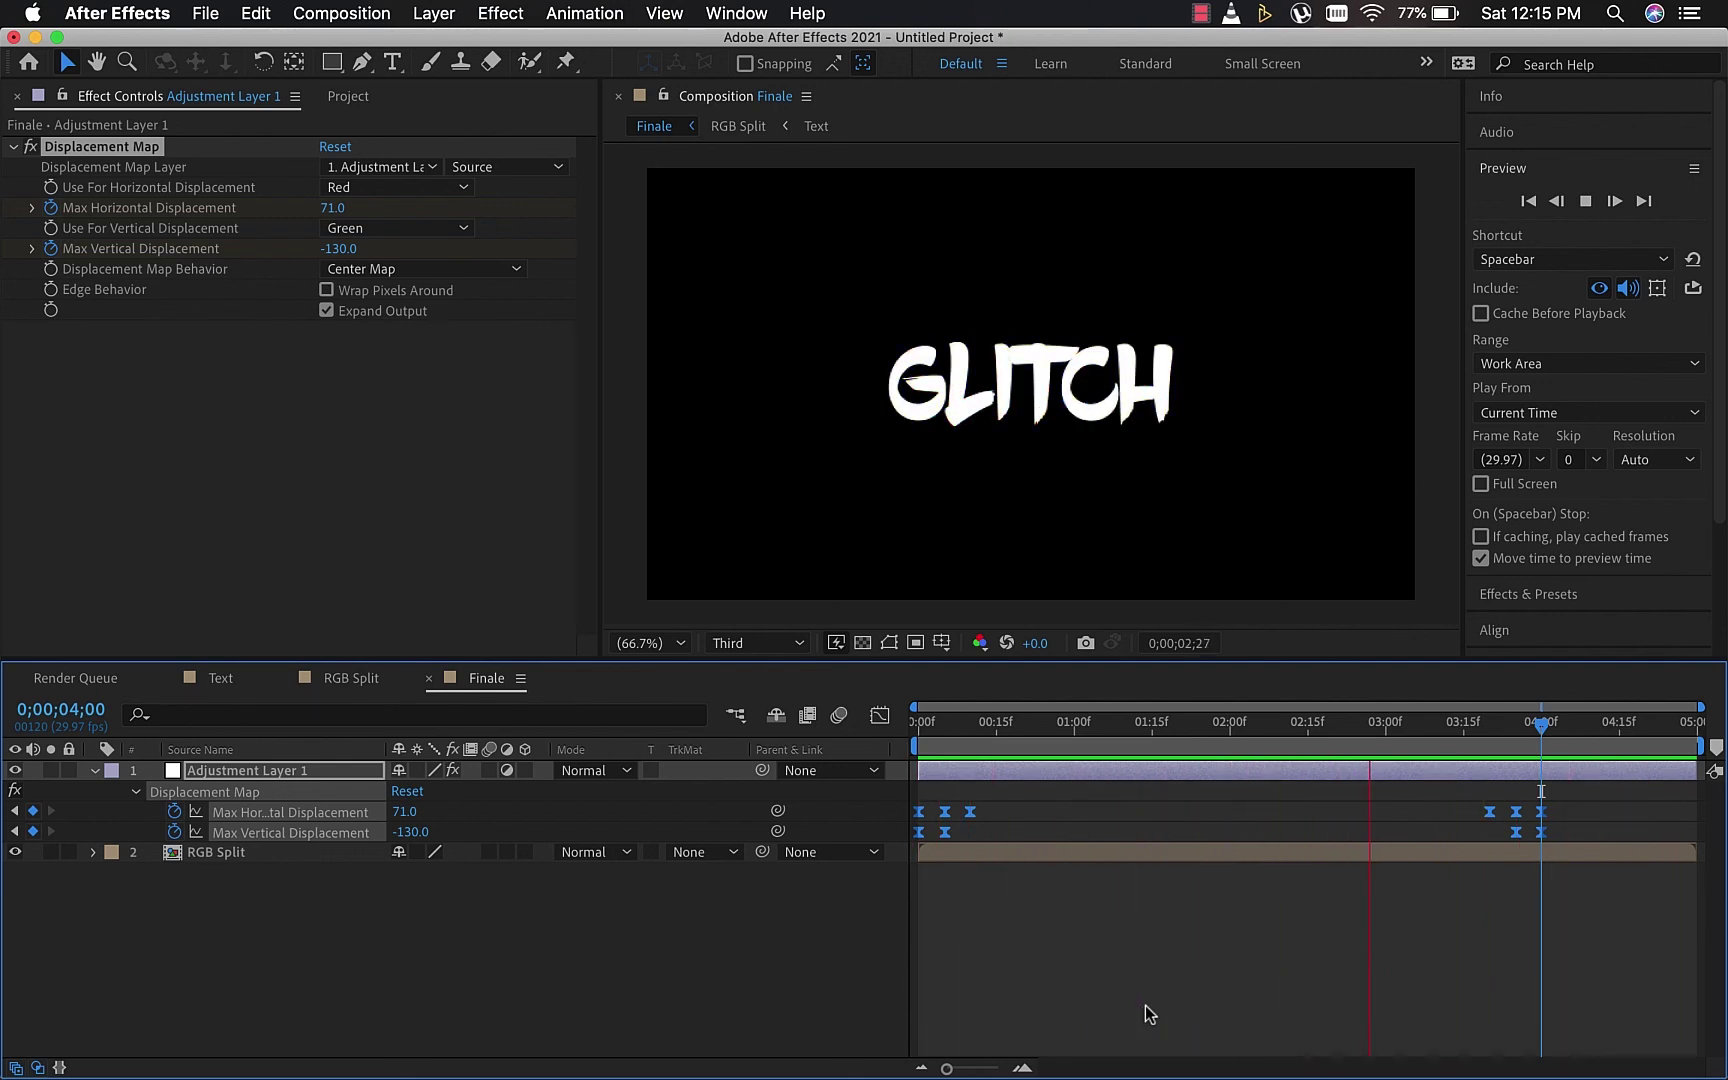
key("space")
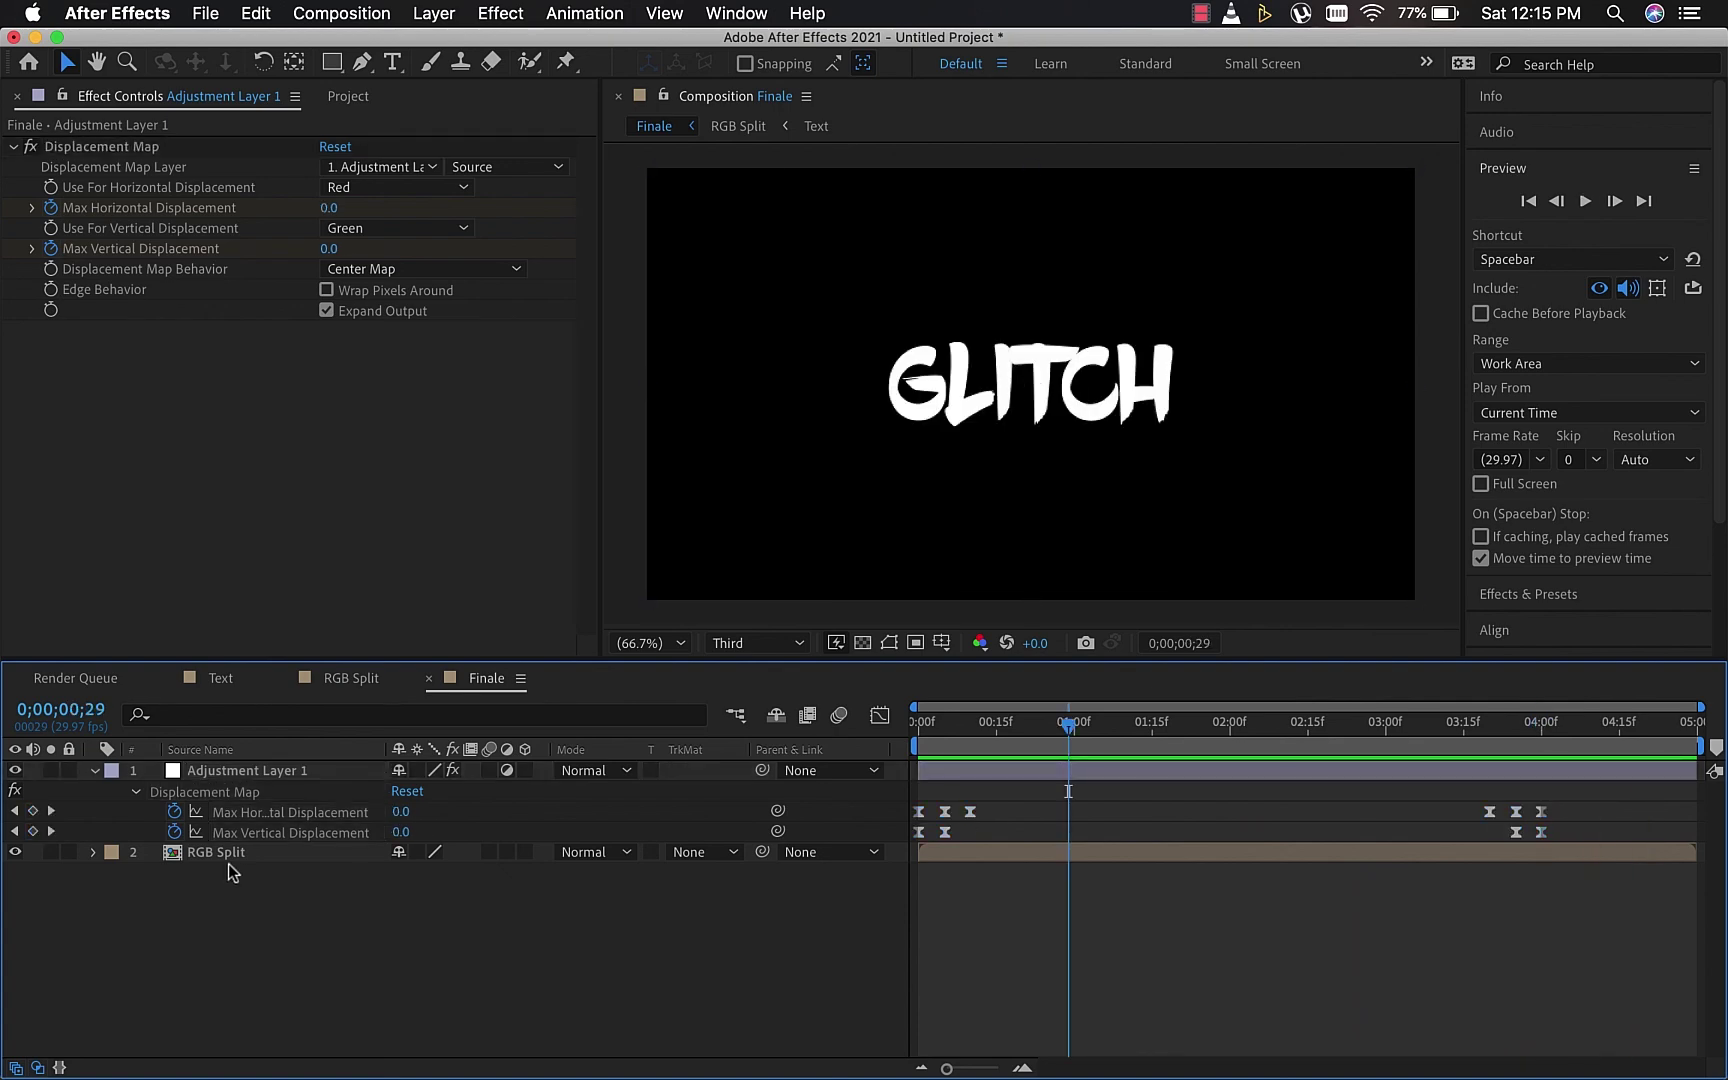
Add the expression wiggle(6,10) to the RGB Split layer's Position and preview the motion
left_click(228, 858)
key("p")
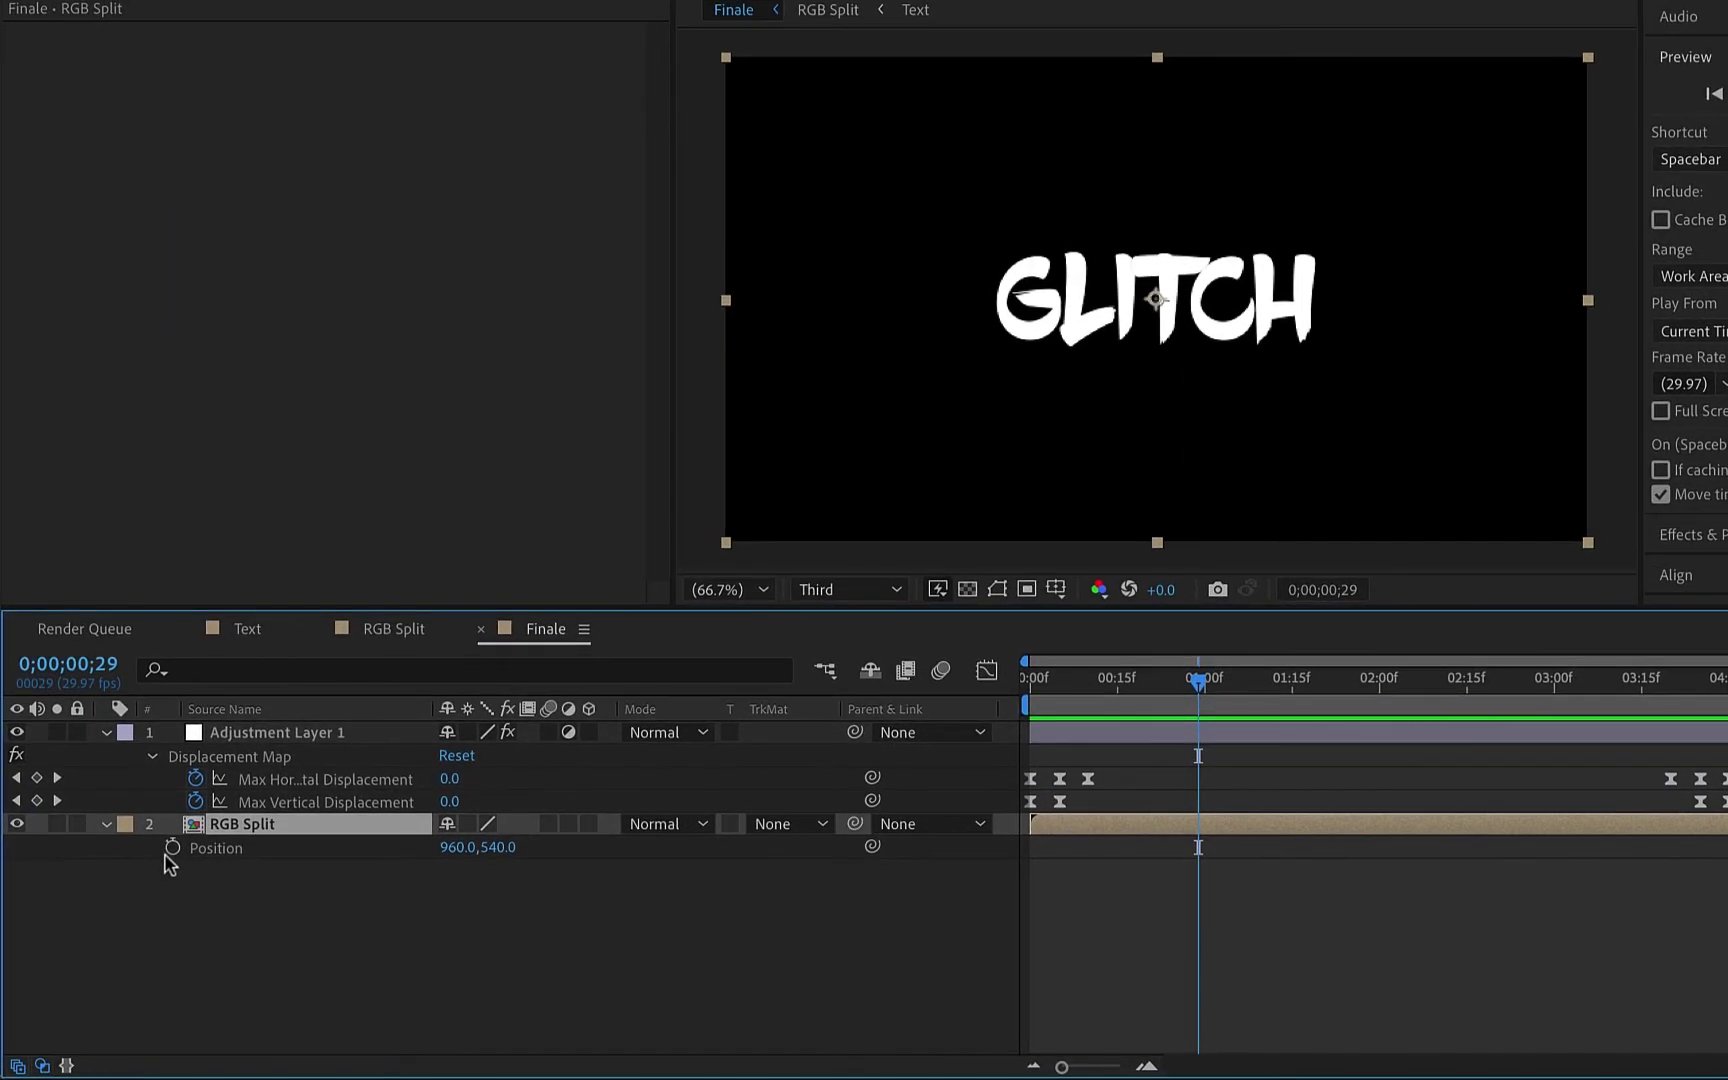
left_click(172, 849, "alt")
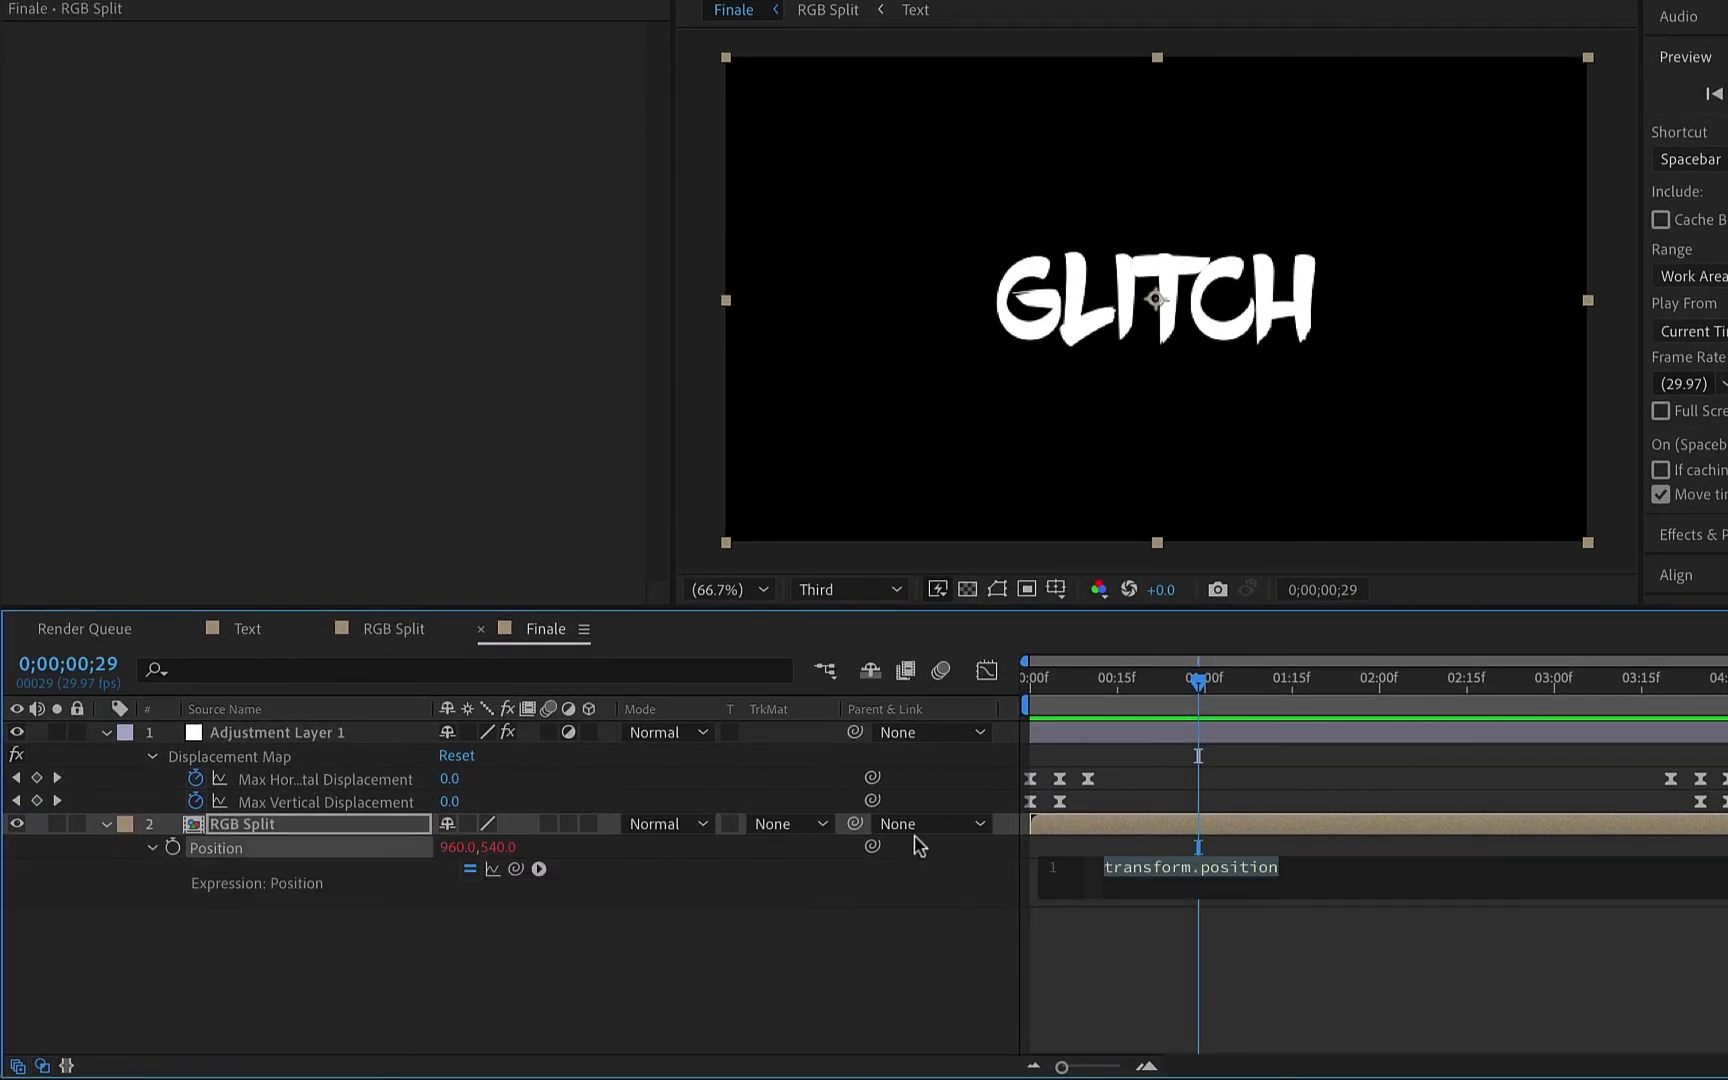
type("wiggle()")
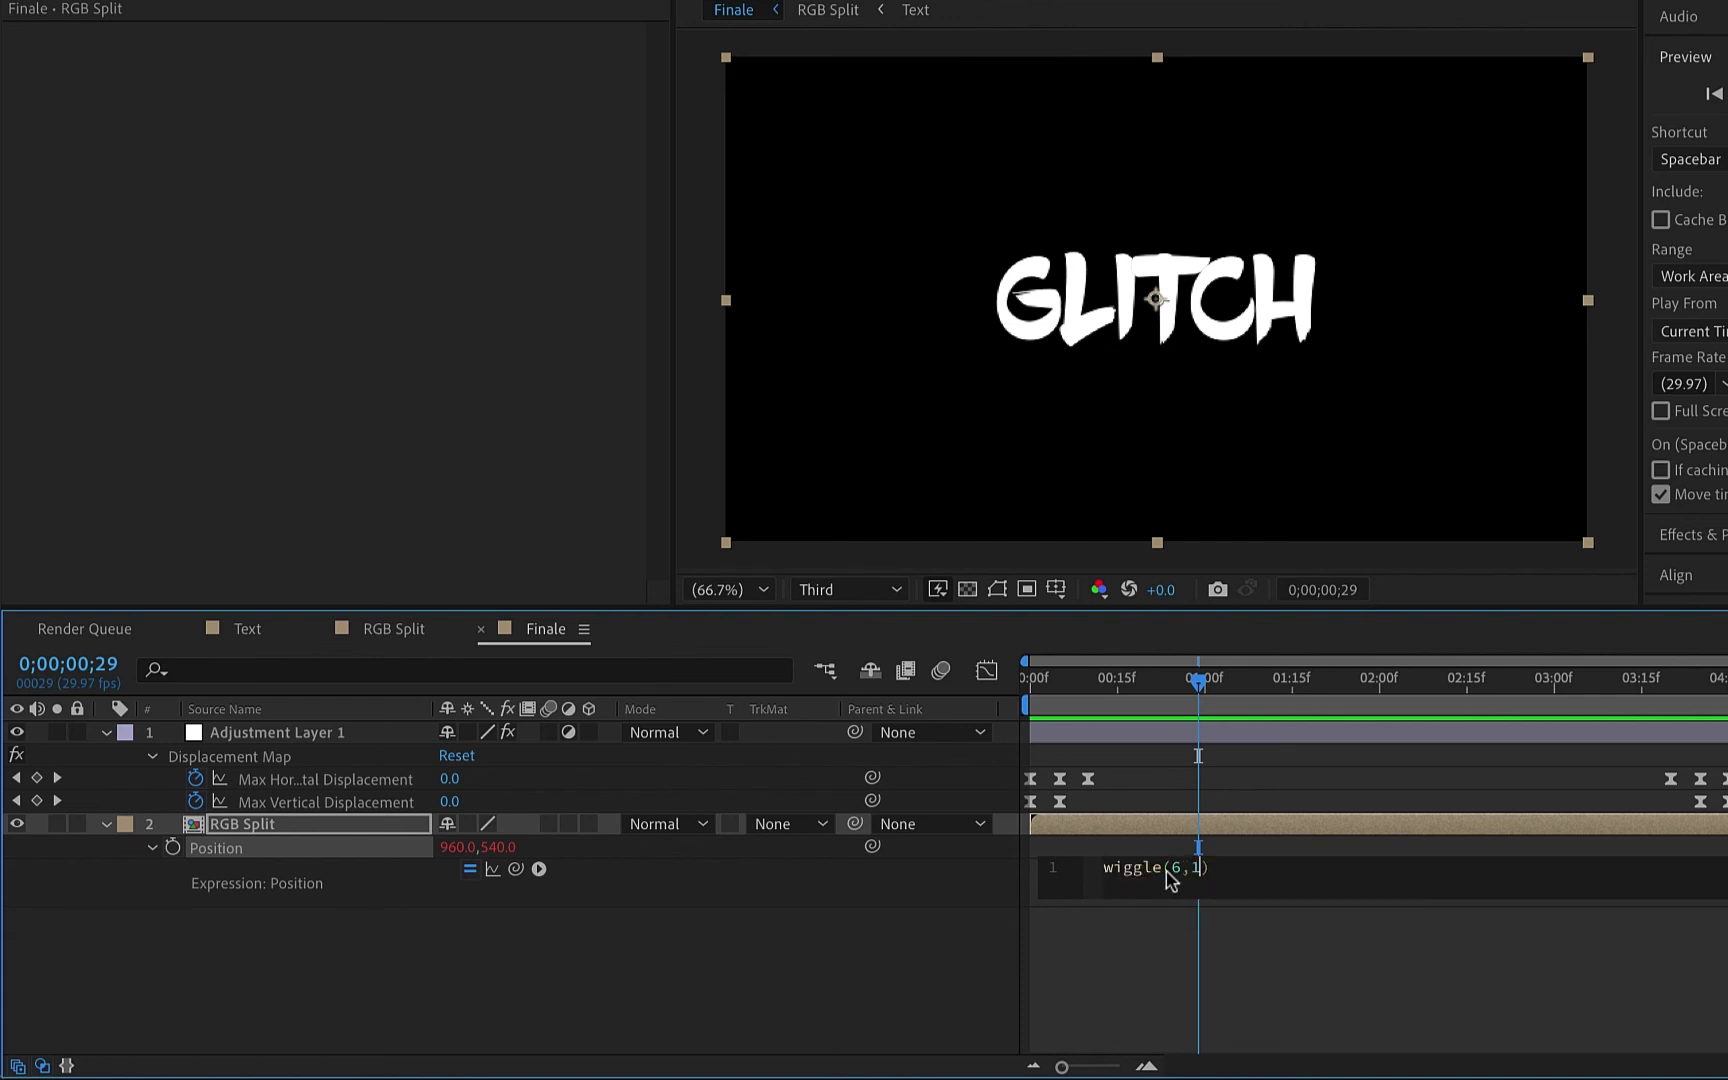
left_click(987, 945)
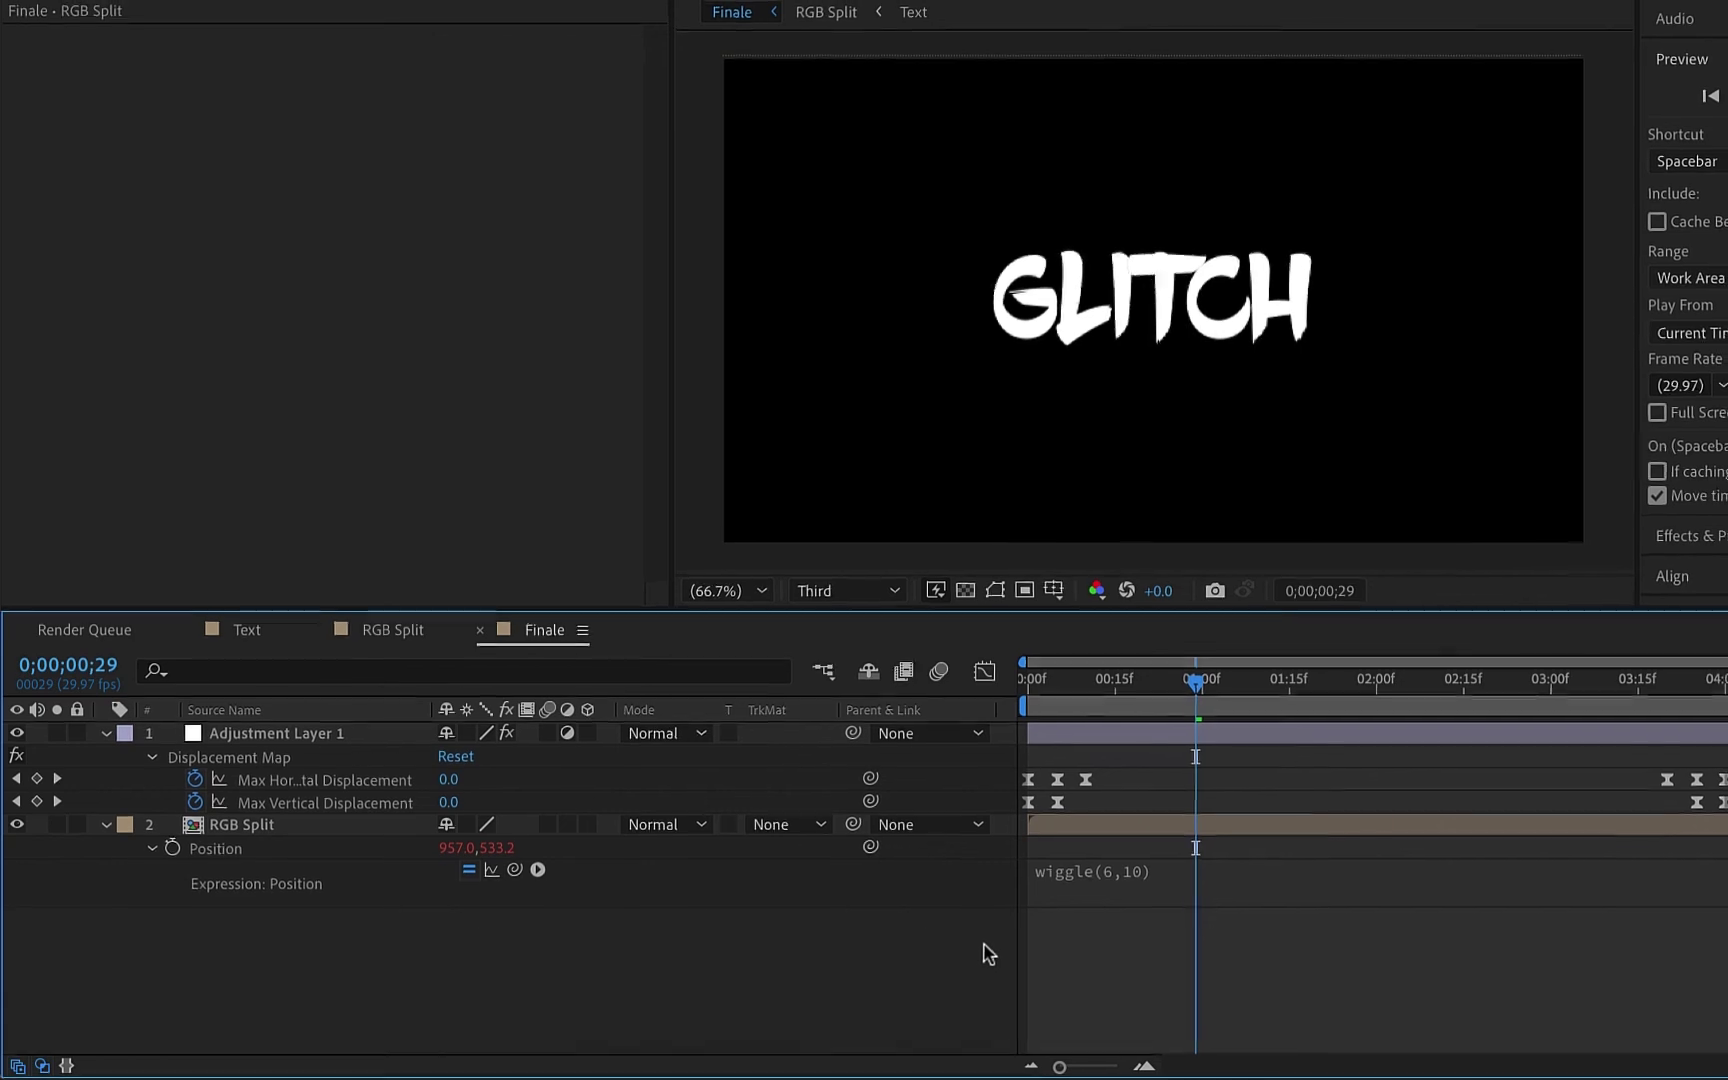
key("space")
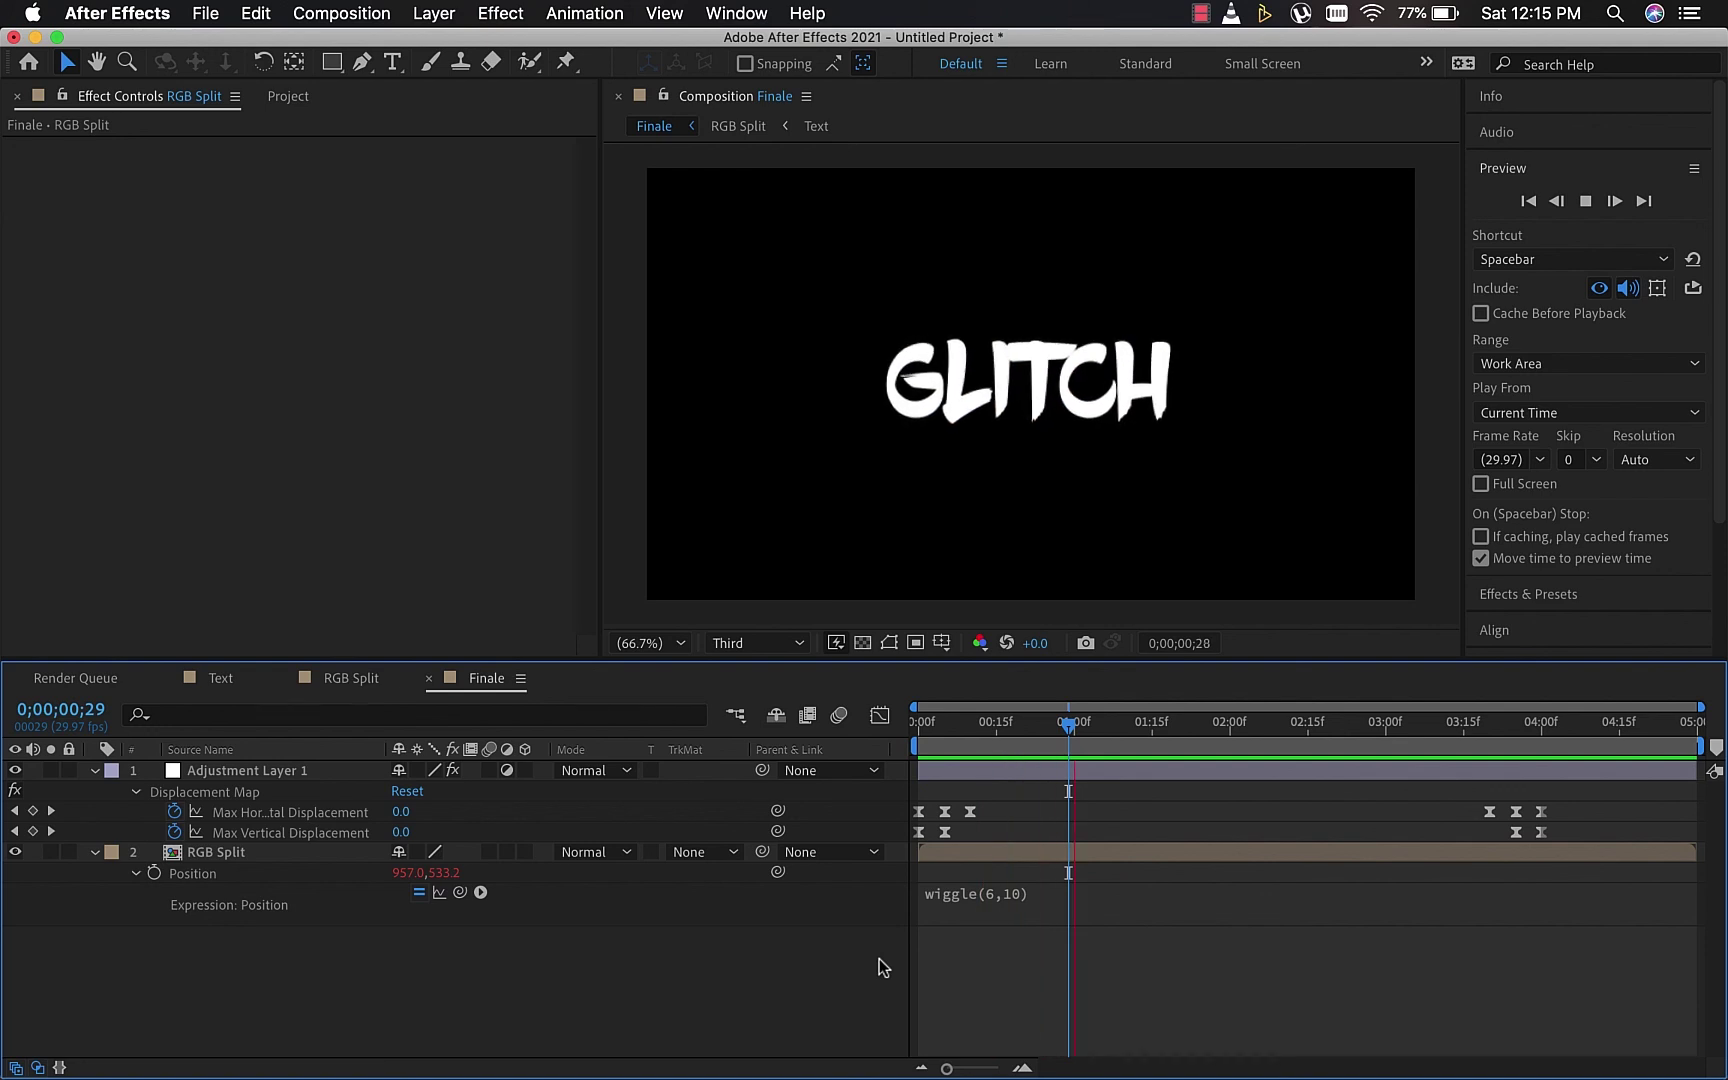
key("space")
In the Text composition, replace the word GLITCH with SPLIT and center the text layer in the composition
left_click(220, 678)
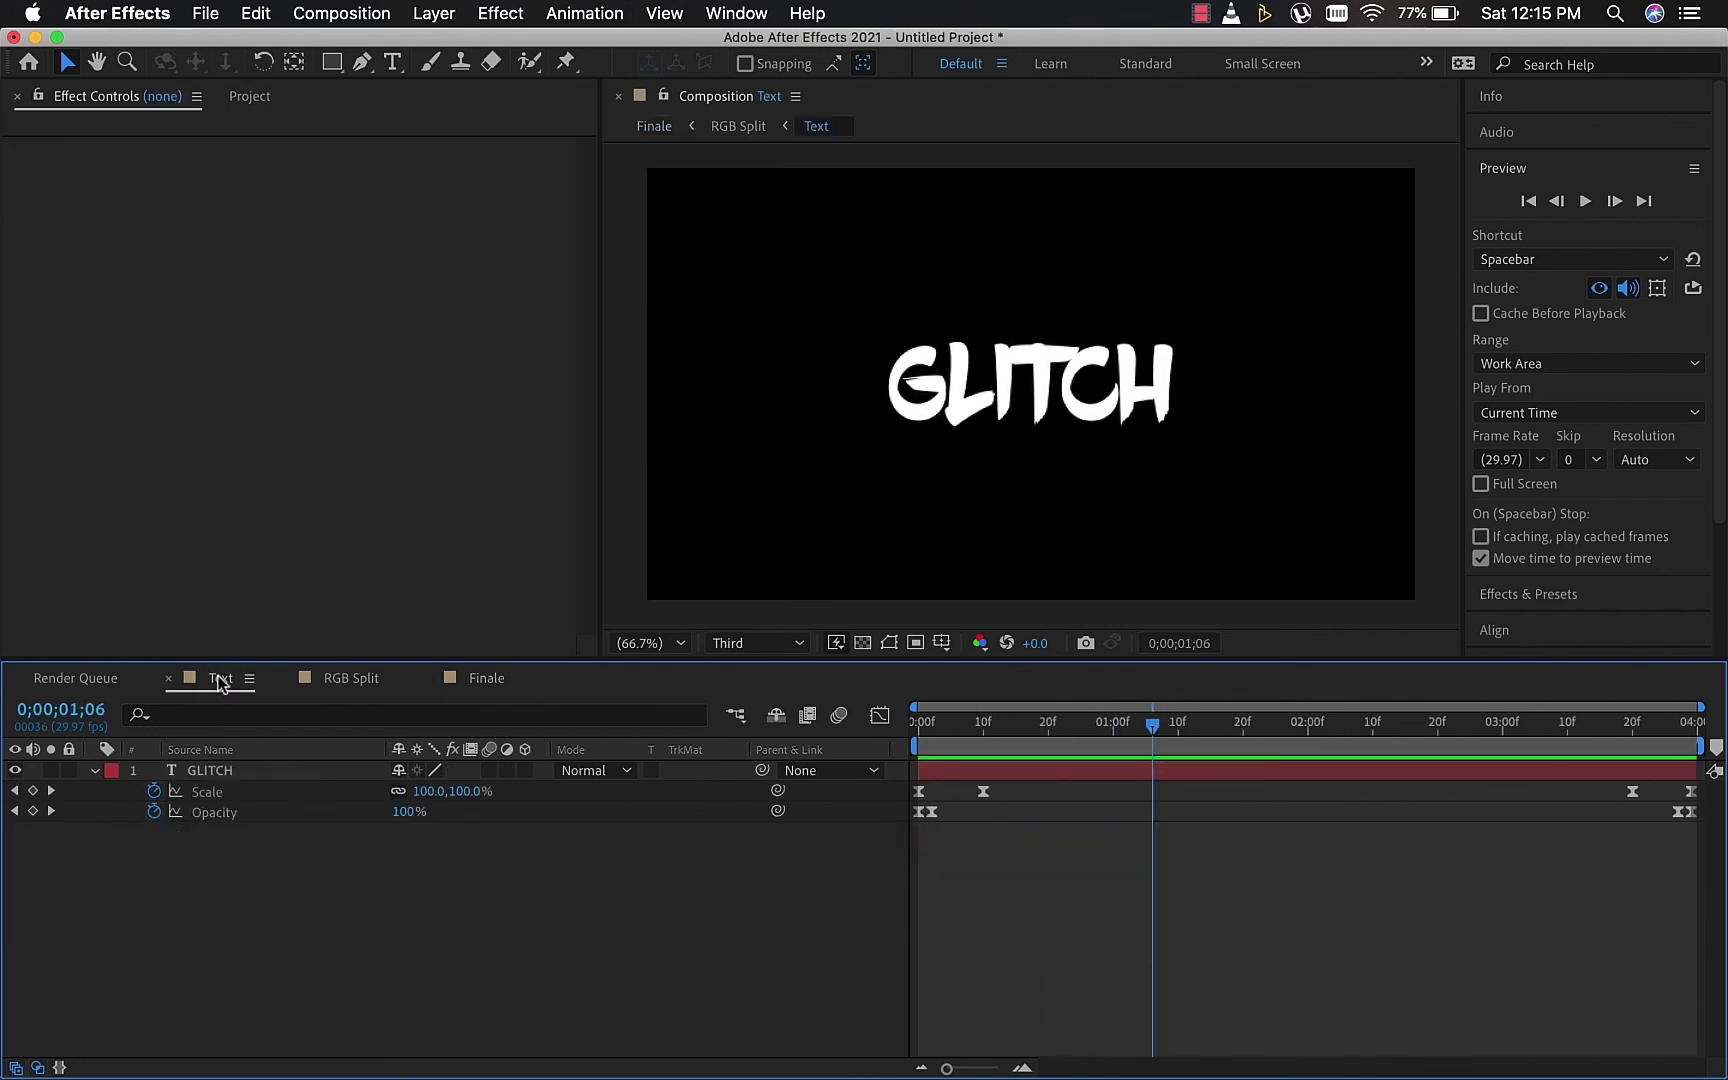
left_click(94, 770)
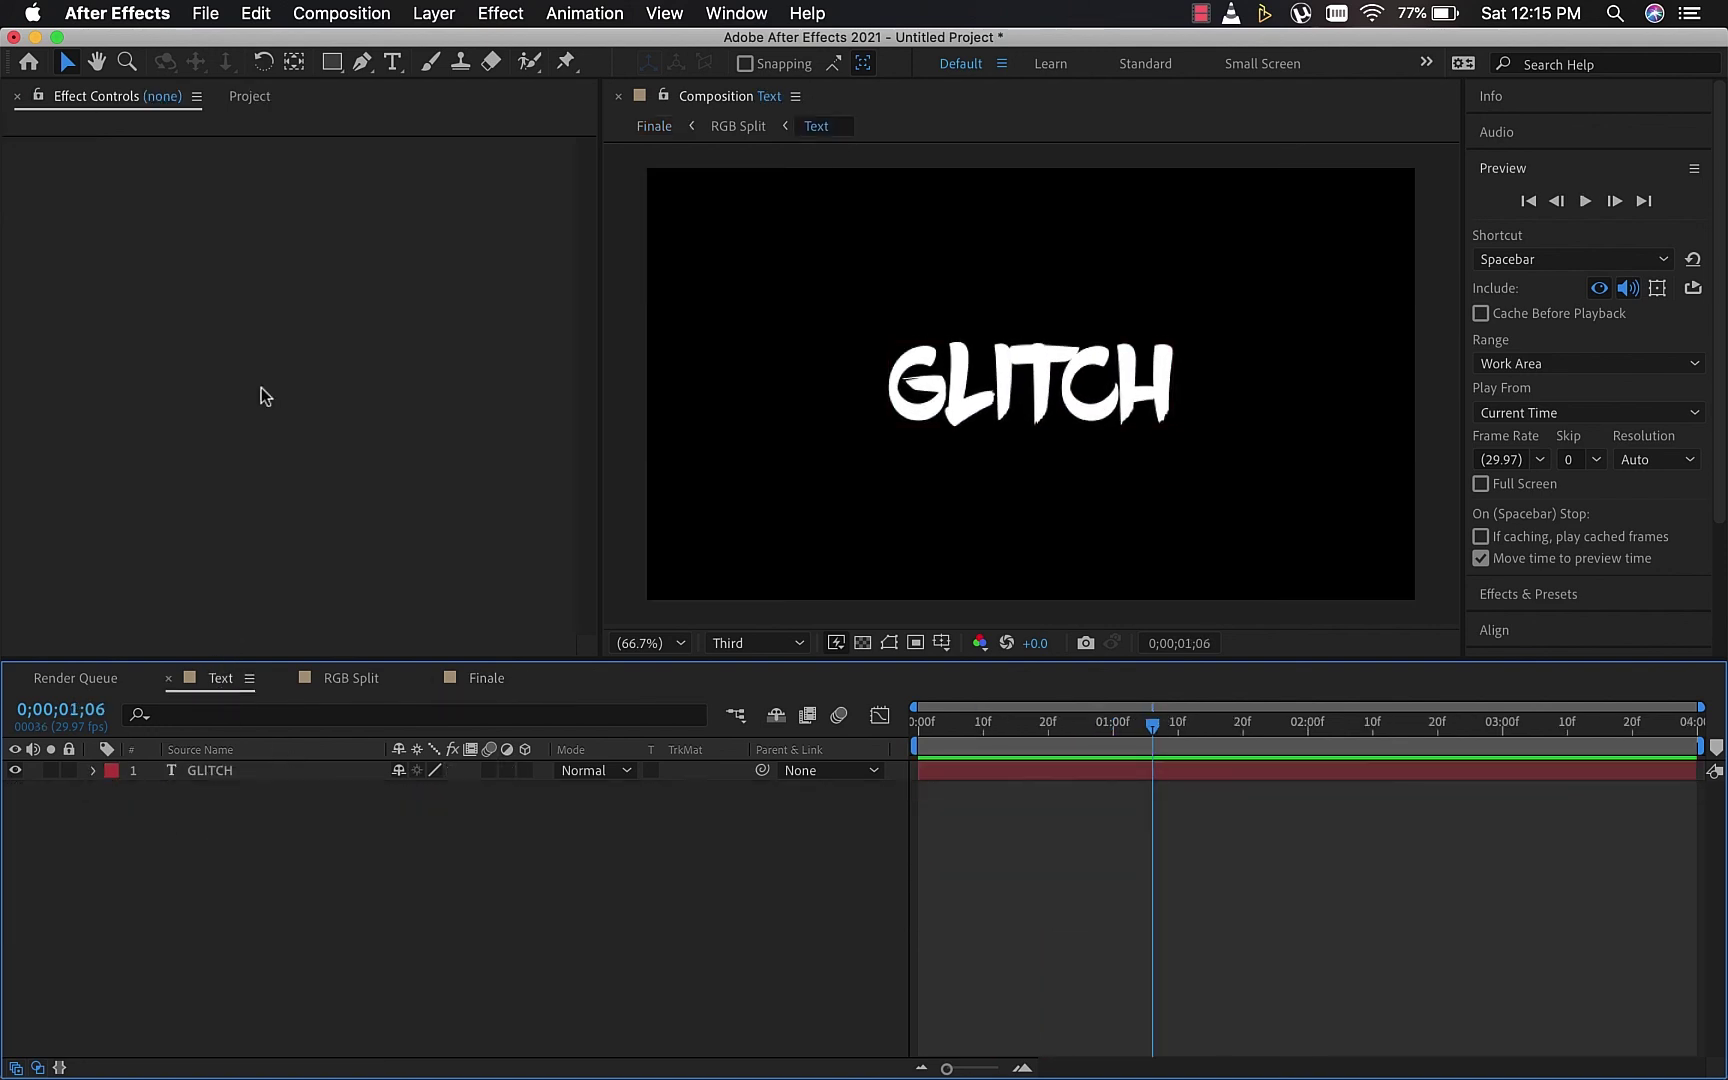
left_click(392, 62)
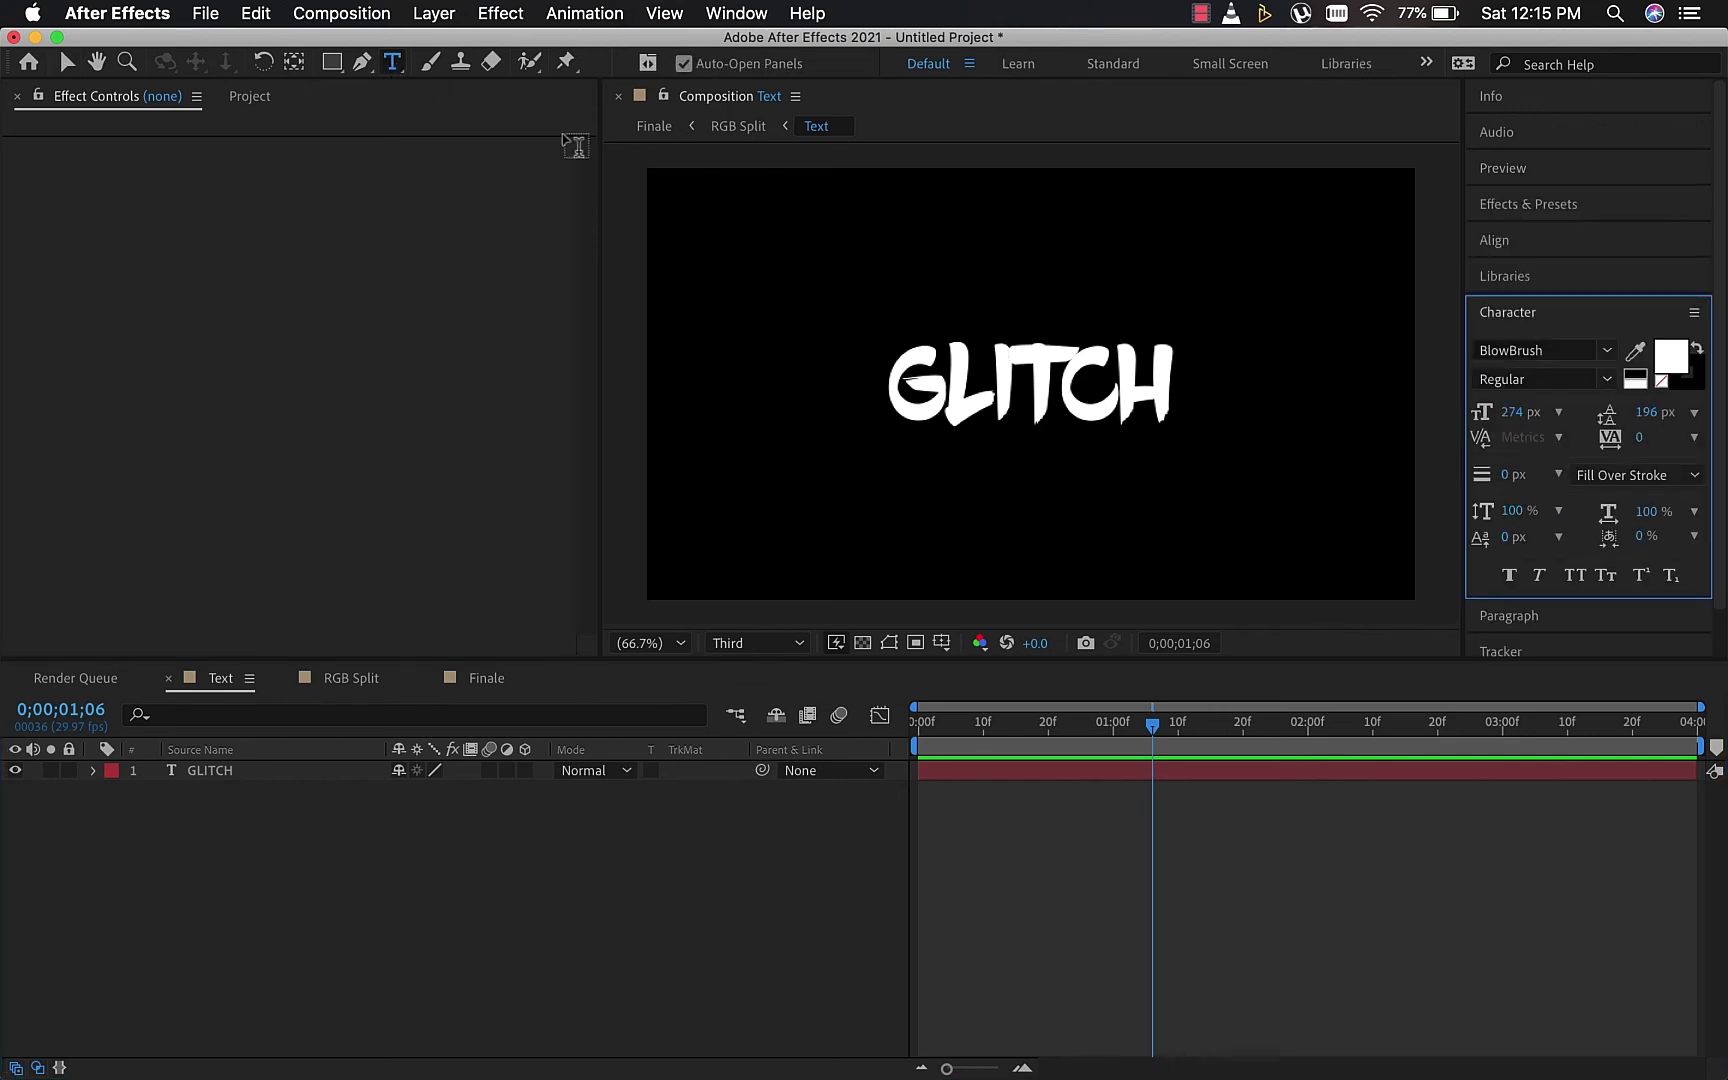
left_click(988, 405)
double_click(990, 400)
type("SPLIT")
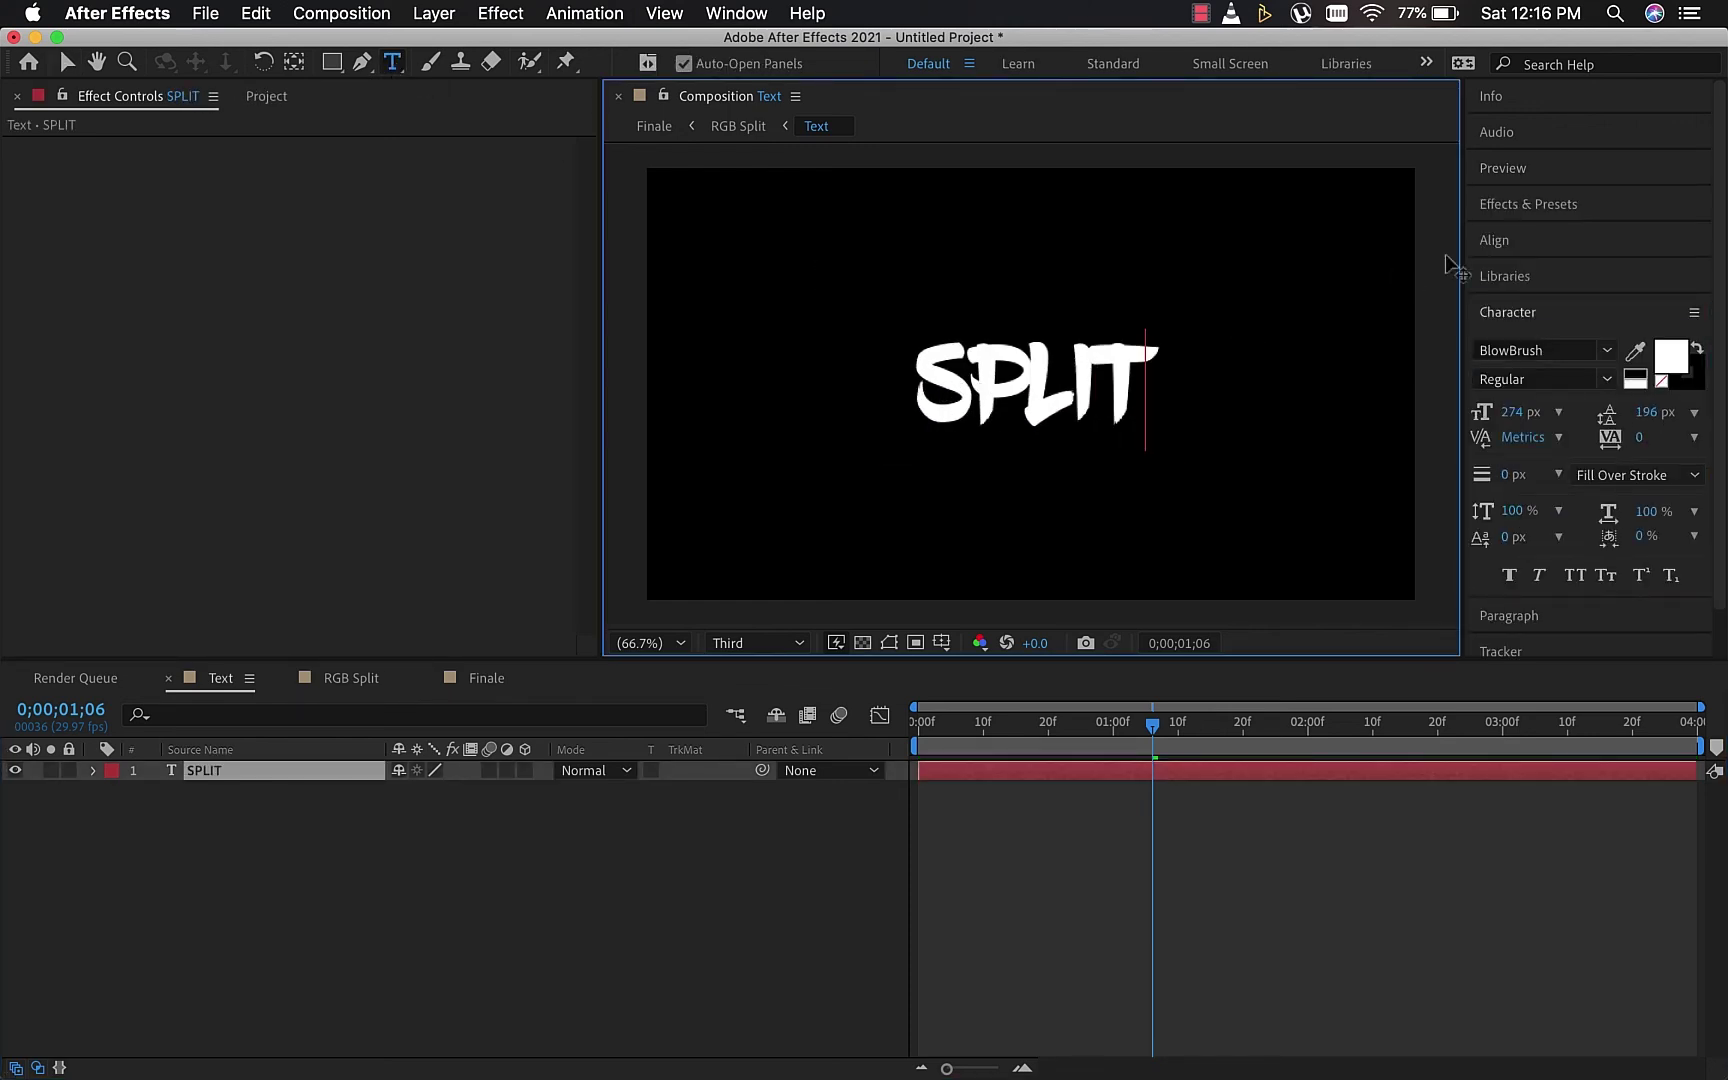
left_click(1494, 240)
left_click(1529, 300)
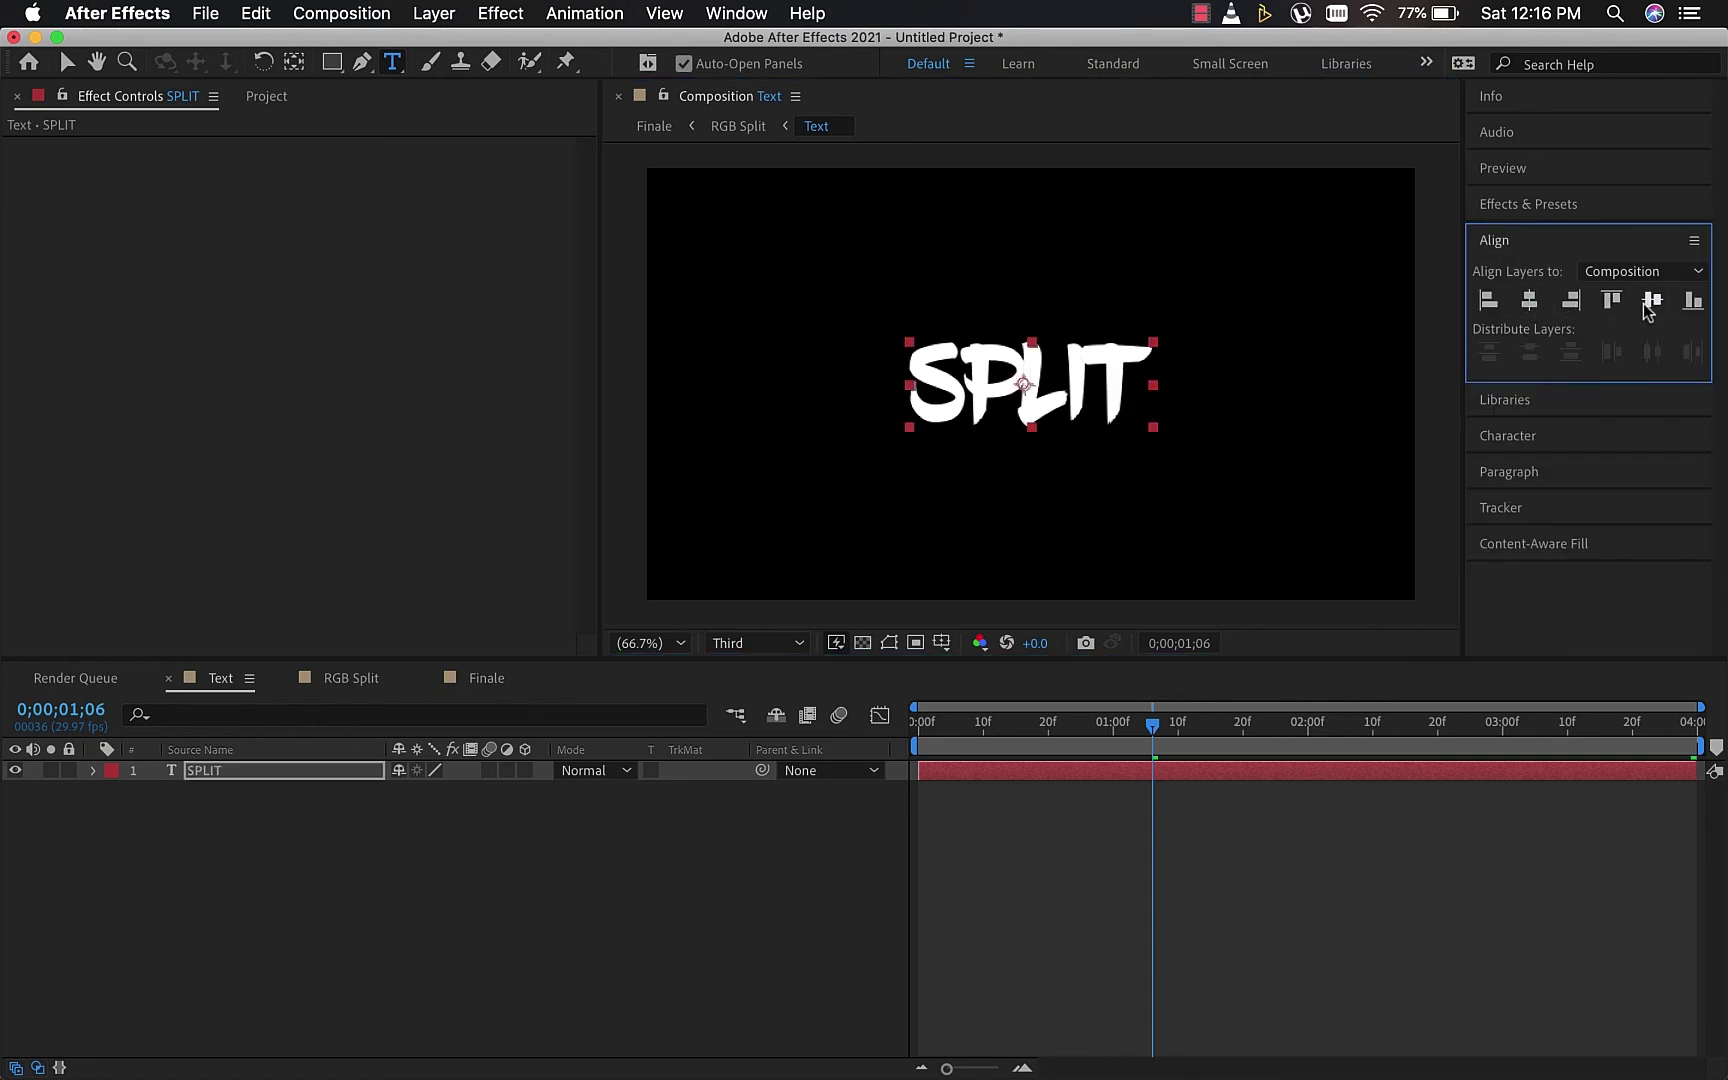
Return to the Finale composition and play back the glitch animation with the new text
left_click(485, 678)
key("space")
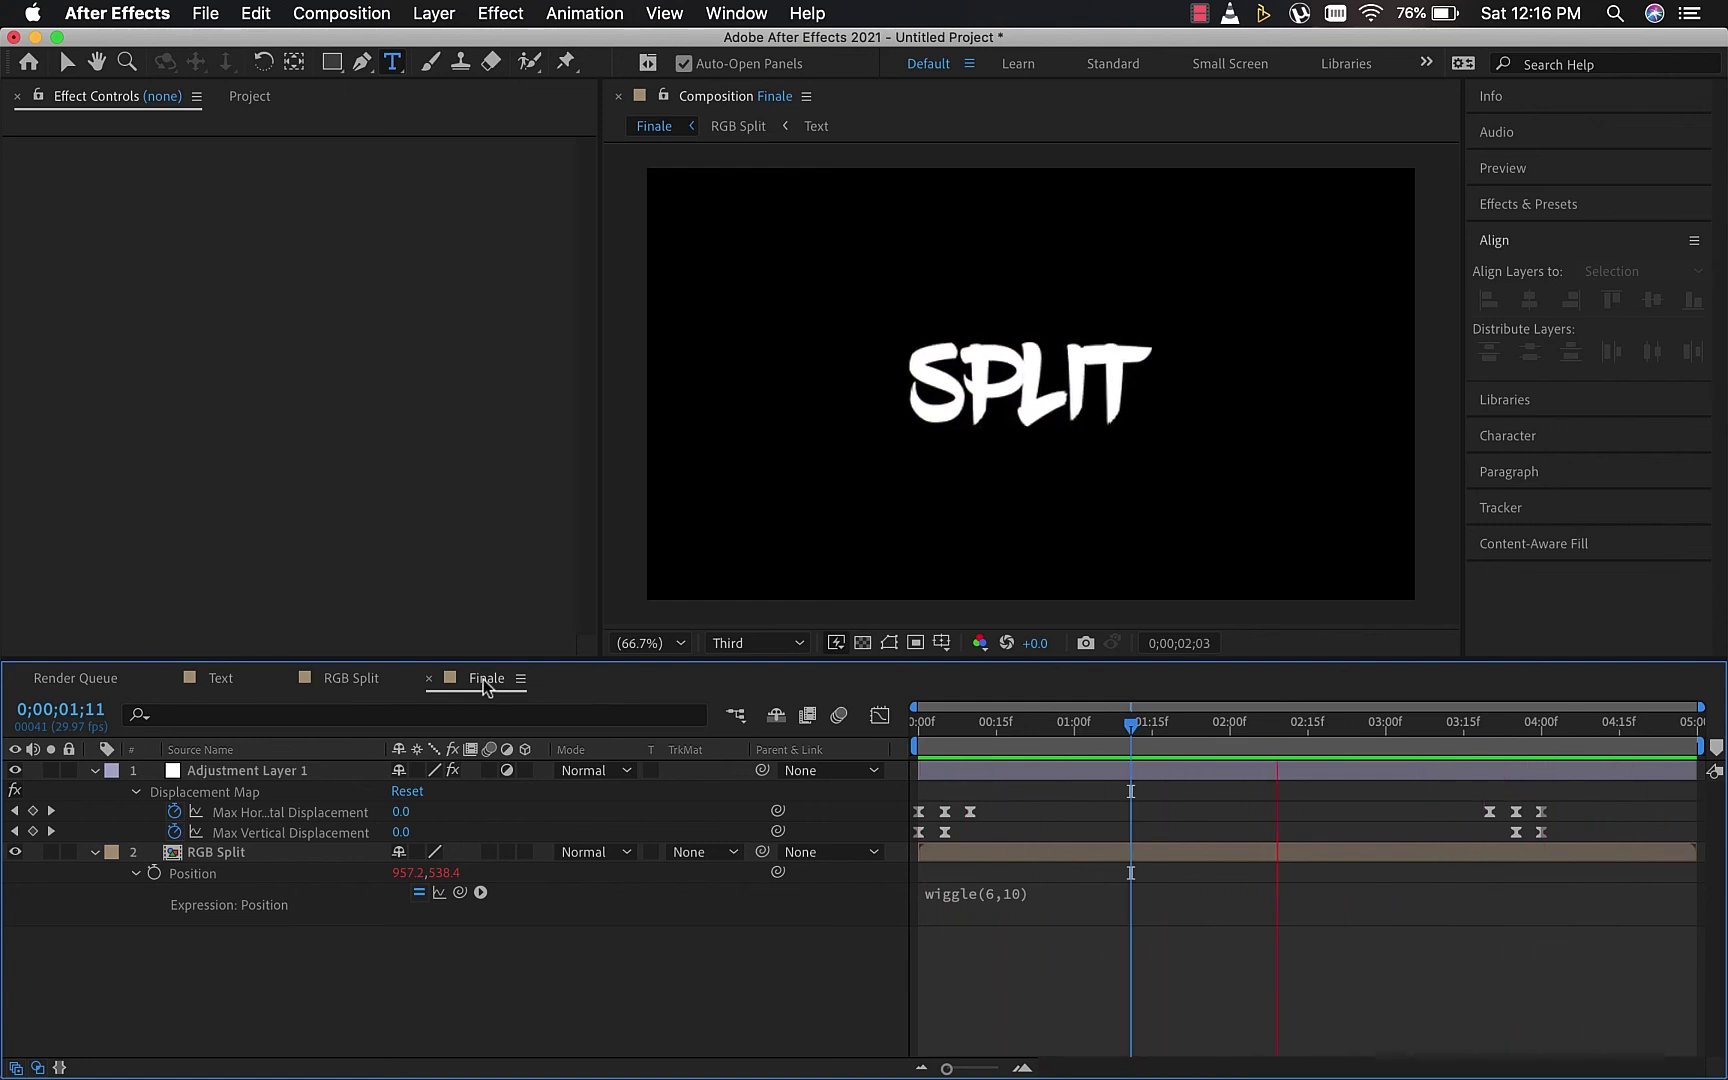
key("space")
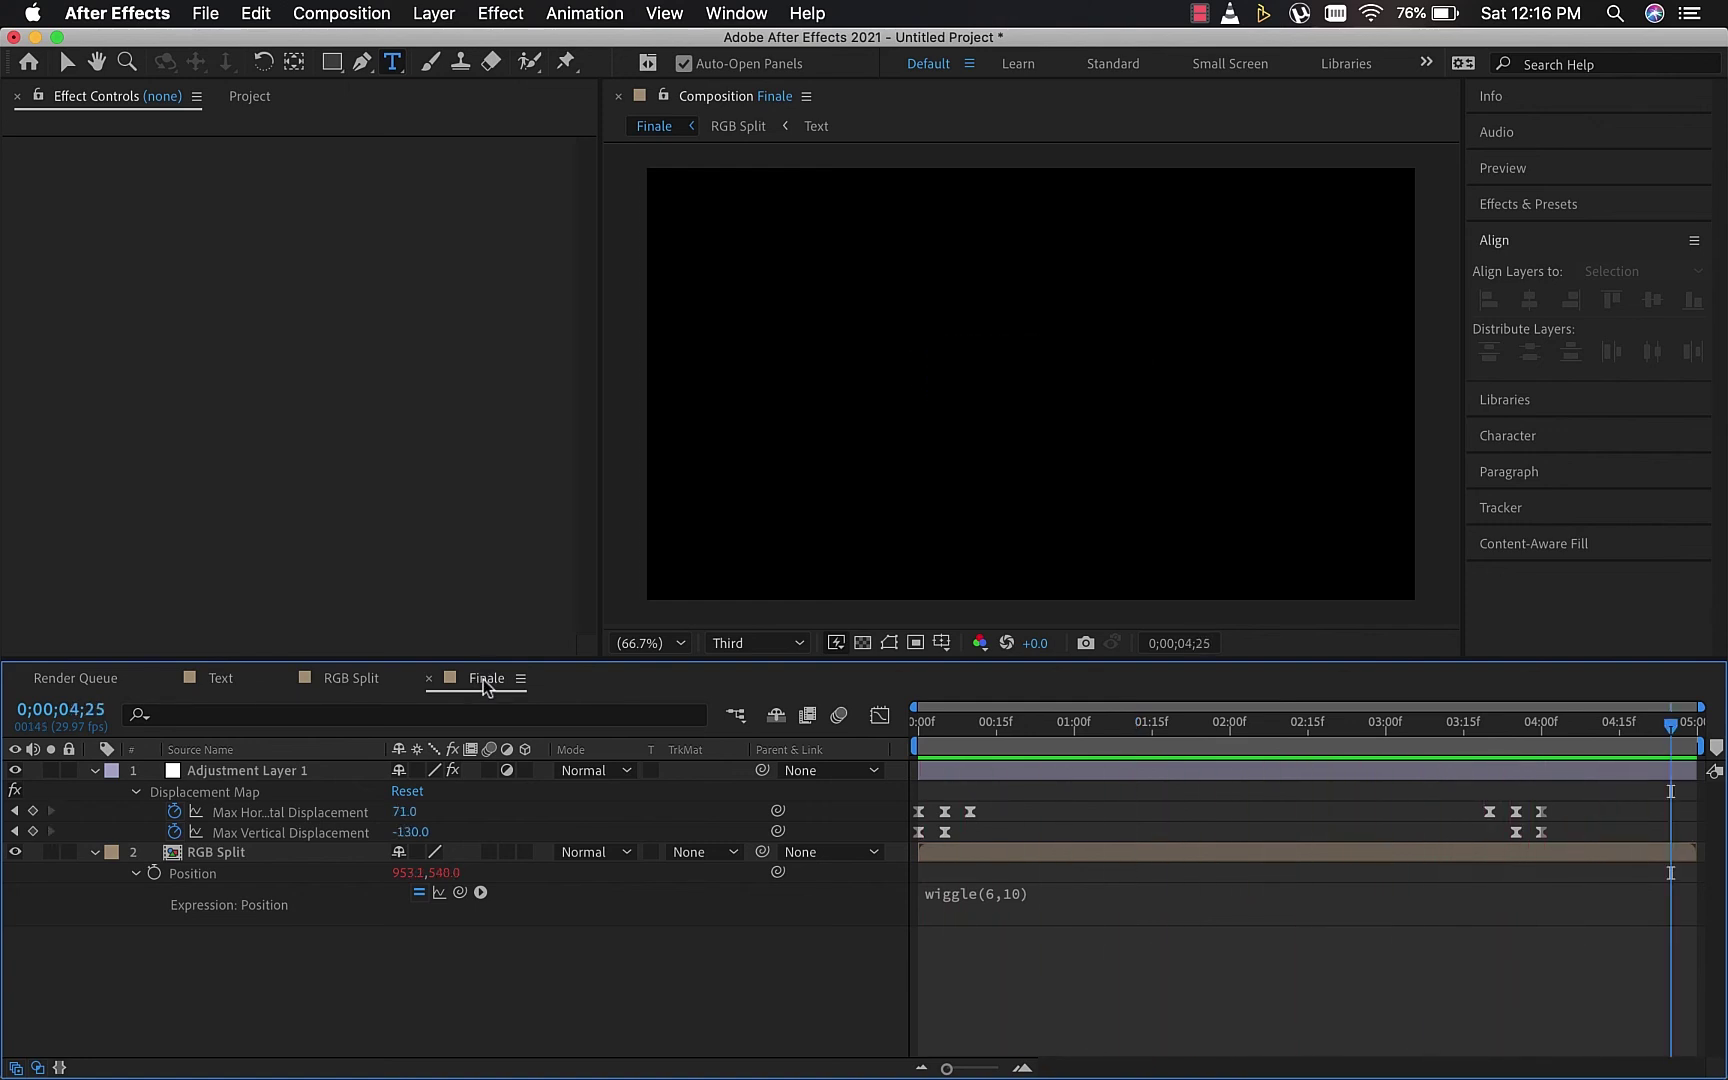